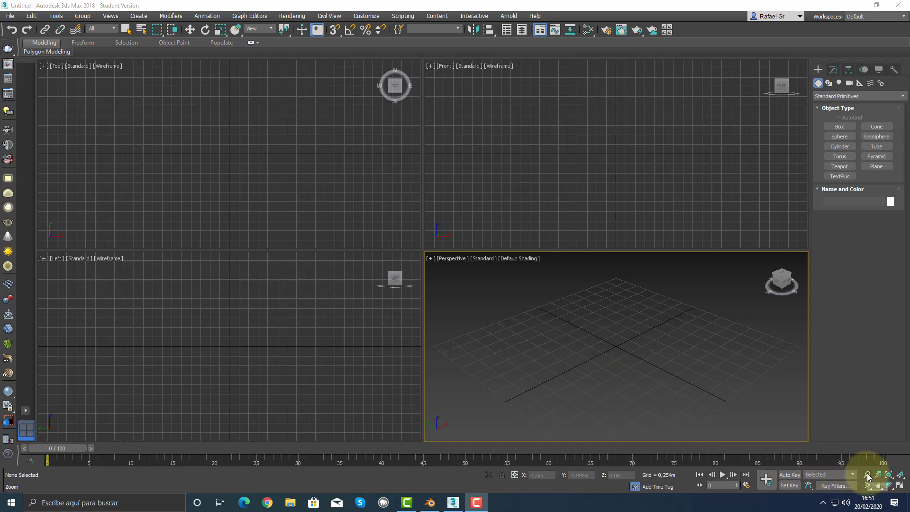
# Create a box primitive on the grid in the Perspective viewport, longer than it is wide, and leave the Box command
pyautogui.click(839, 127)
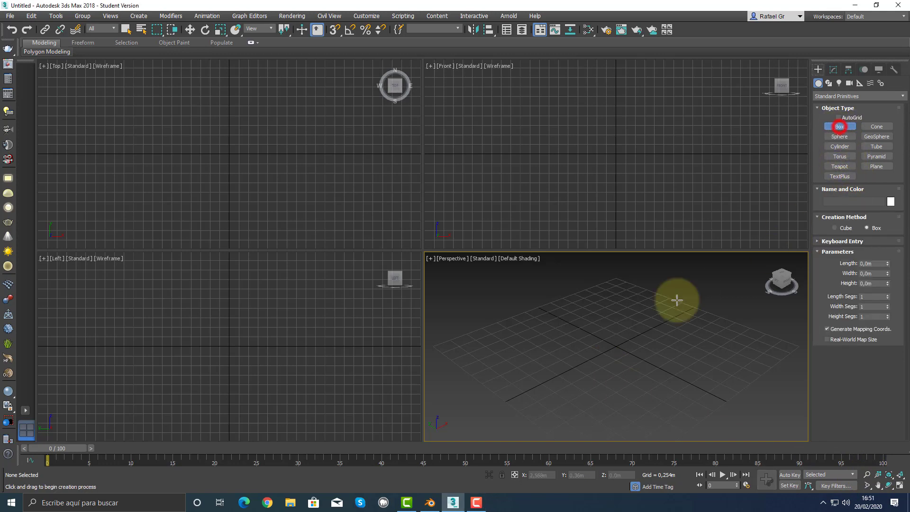
pyautogui.moveTo(601, 322); pyautogui.dragTo(630, 386)
pyautogui.click(637, 333)
pyautogui.rightClick(636, 333)
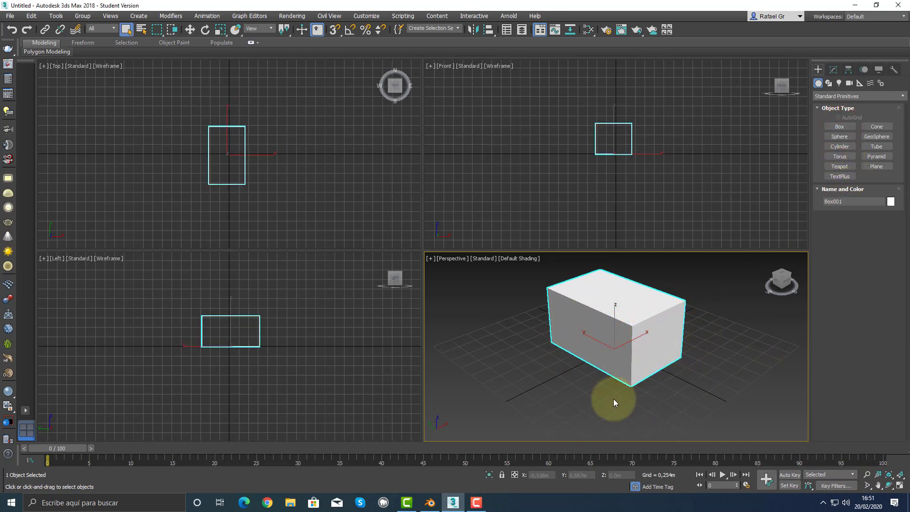
# Pan the Perspective viewport back and forth with the Pan View tool, keeping the box in view
pyautogui.click(878, 486)
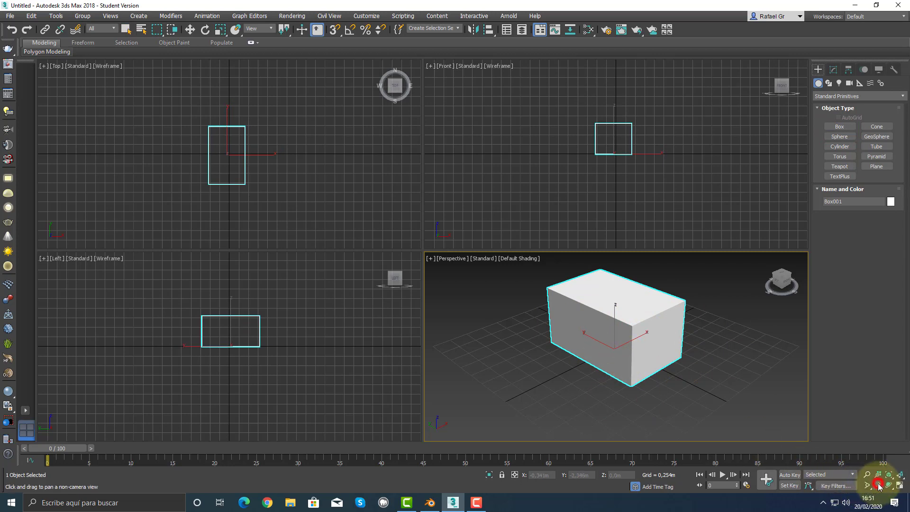
pyautogui.moveTo(690, 351); pyautogui.dragTo(548, 358)
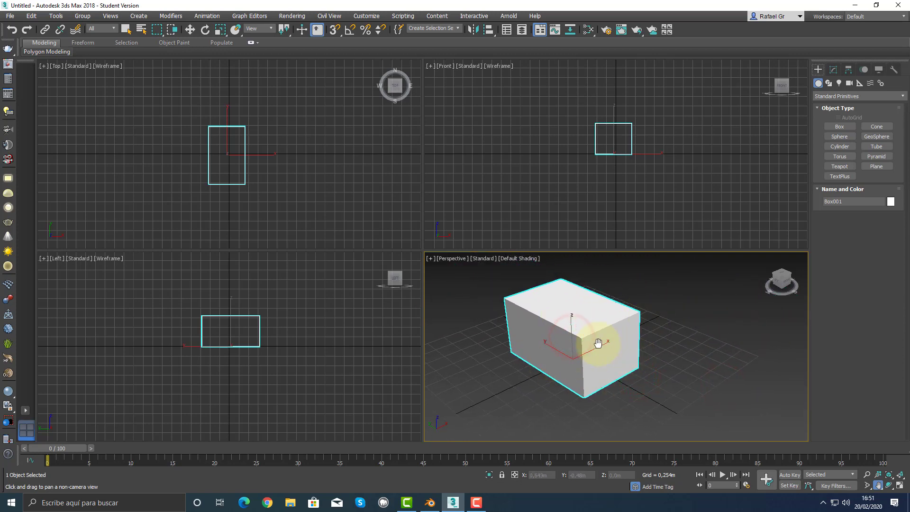
pyautogui.moveTo(607, 361); pyautogui.dragTo(629, 372)
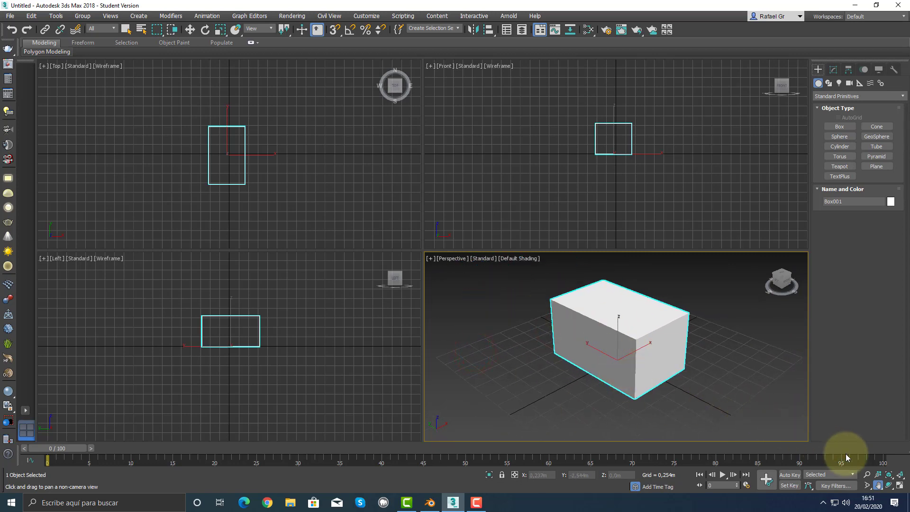
# Orbit the Perspective viewport around the box with the Orbit tool, including a roll outside the orbit circle, and exit the tool
pyautogui.click(889, 486)
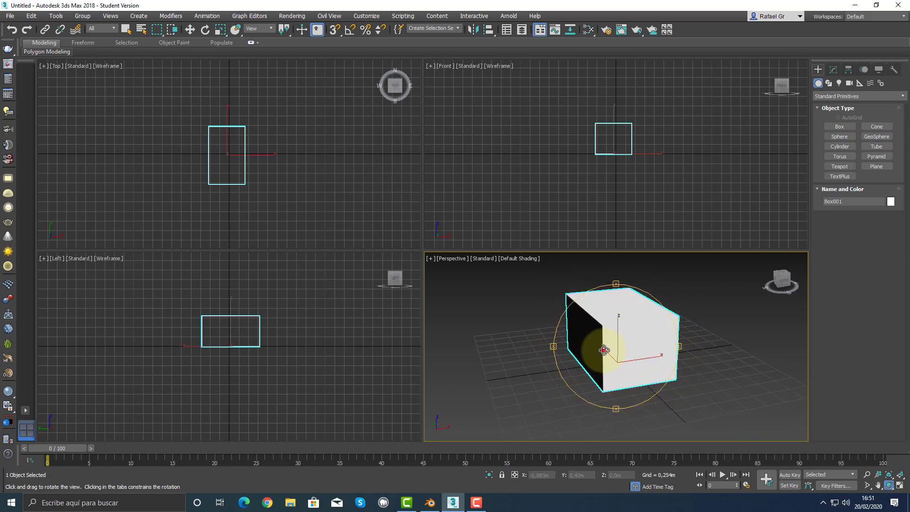
pyautogui.moveTo(604, 350); pyautogui.dragTo(636, 352)
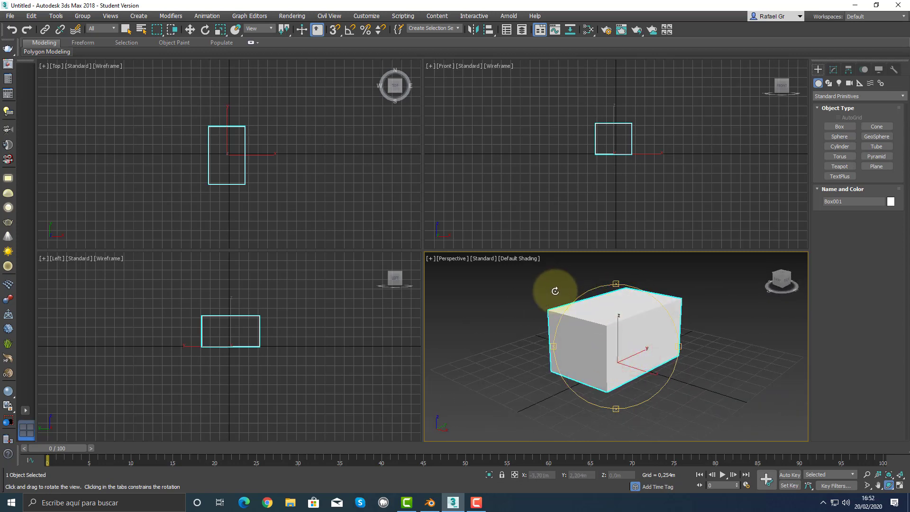
pyautogui.moveTo(580, 284); pyautogui.dragTo(566, 297)
pyautogui.moveTo(593, 335); pyautogui.dragTo(669, 356)
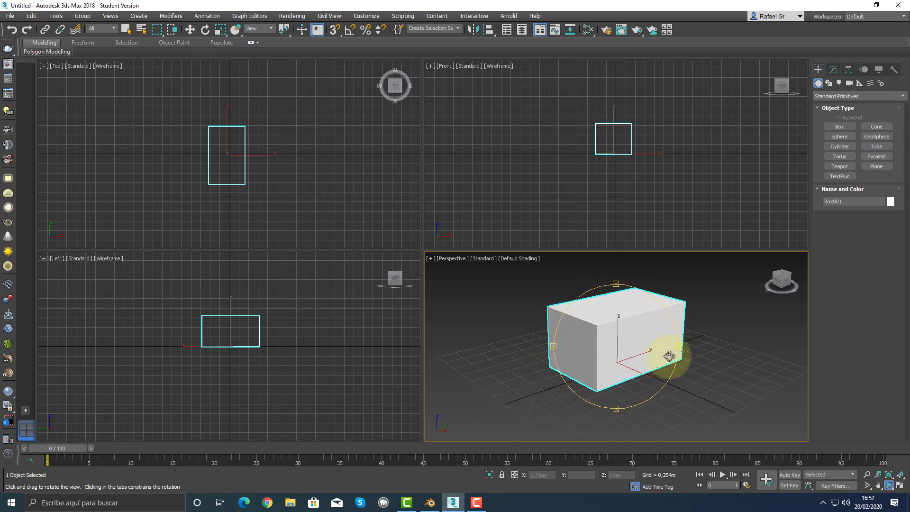
pyautogui.moveTo(641, 299); pyautogui.dragTo(631, 364)
pyautogui.rightClick(623, 365)
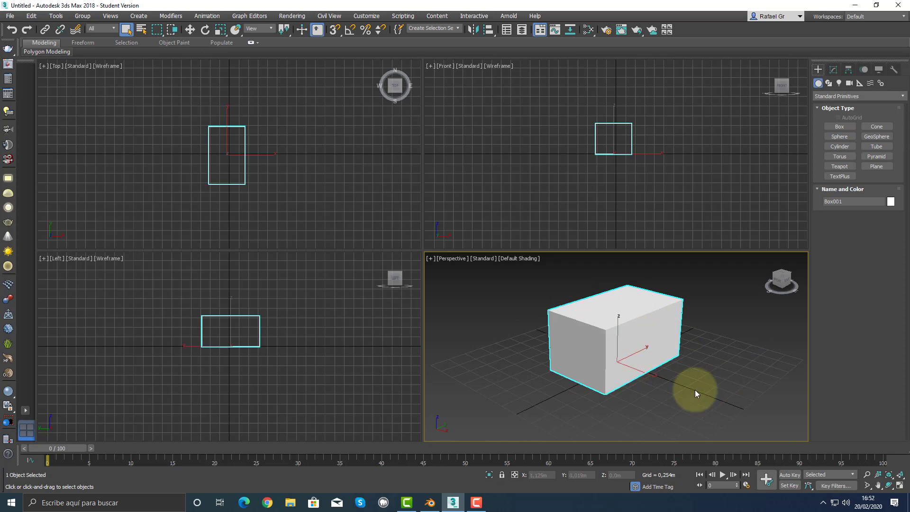
# Zoom the Perspective viewport in and out with the Zoom tool, ending with a closer view of the box
pyautogui.click(867, 474)
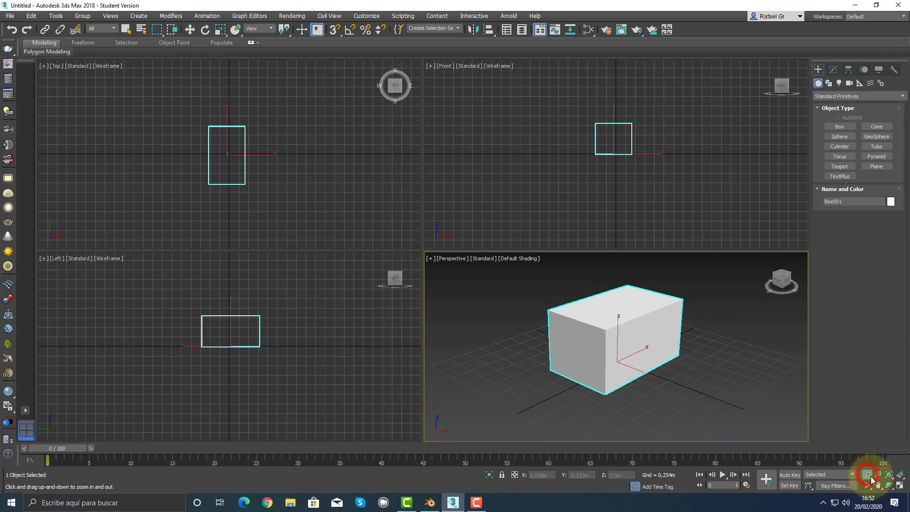
pyautogui.moveTo(663, 365)
pyautogui.mouseDown()
pyautogui.moveTo(681, 335)
pyautogui.moveTo(675, 355)
pyautogui.mouseUp()
pyautogui.moveTo(556, 318); pyautogui.dragTo(533, 308)
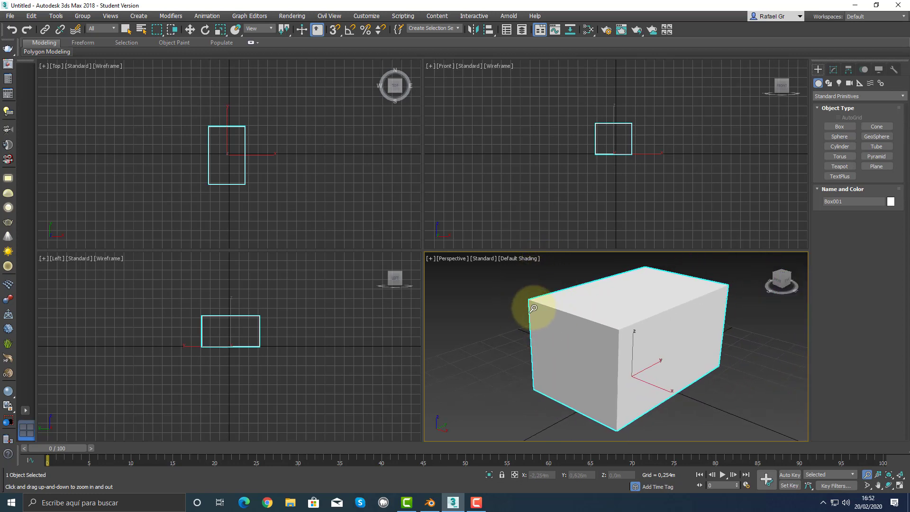
pyautogui.moveTo(535, 310); pyautogui.dragTo(642, 309)
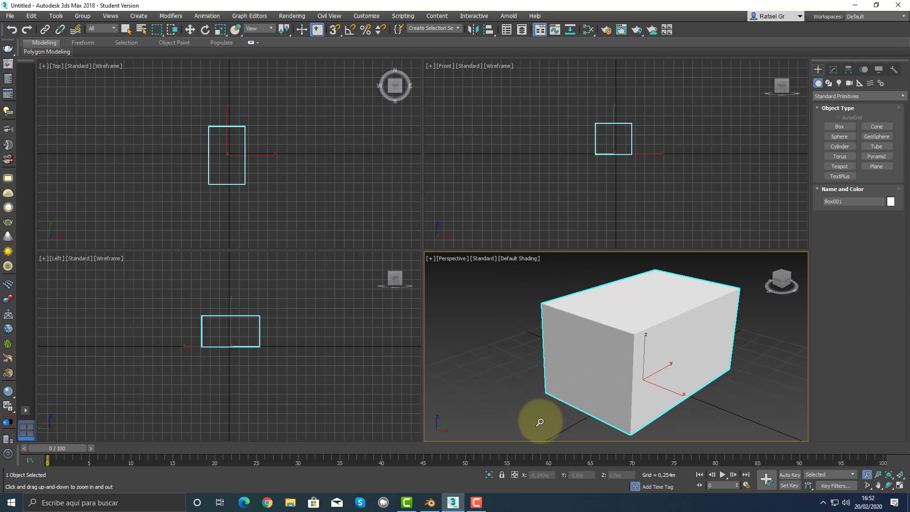
# Switch to Blender and pan the 3D viewport with its on-screen move-view control, keeping the default cube in view
pyautogui.click(430, 501)
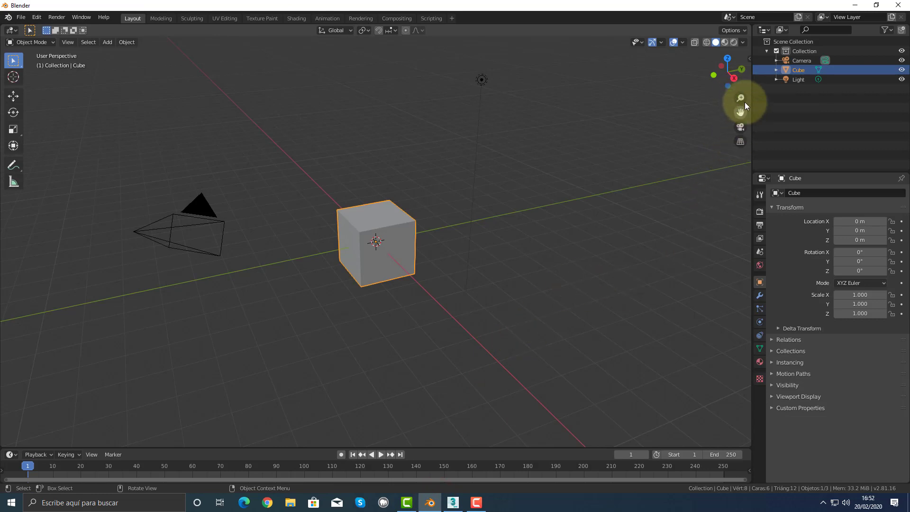
pyautogui.click(443, 256)
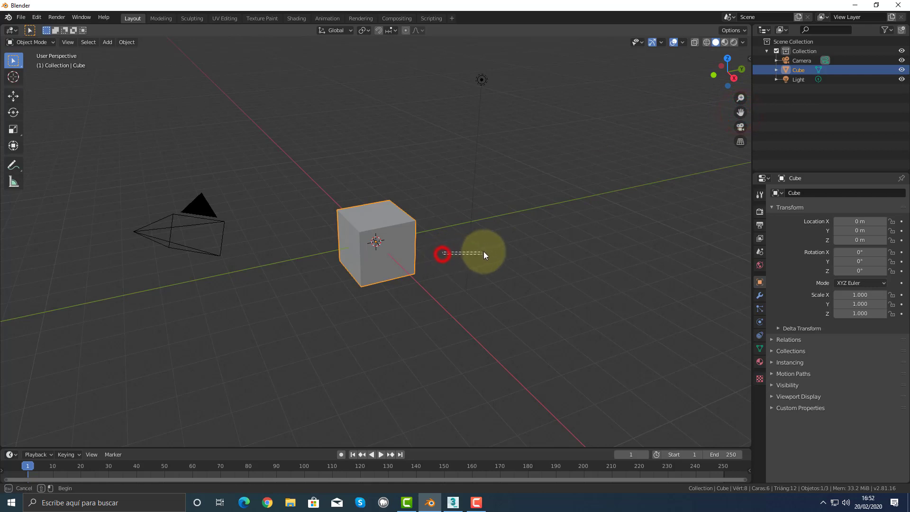
pyautogui.click(740, 112)
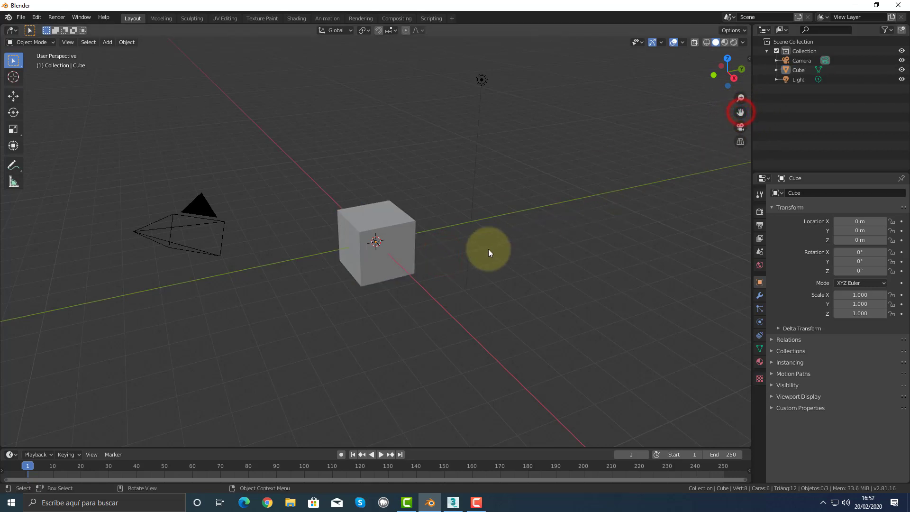
pyautogui.moveTo(445, 258); pyautogui.dragTo(493, 237)
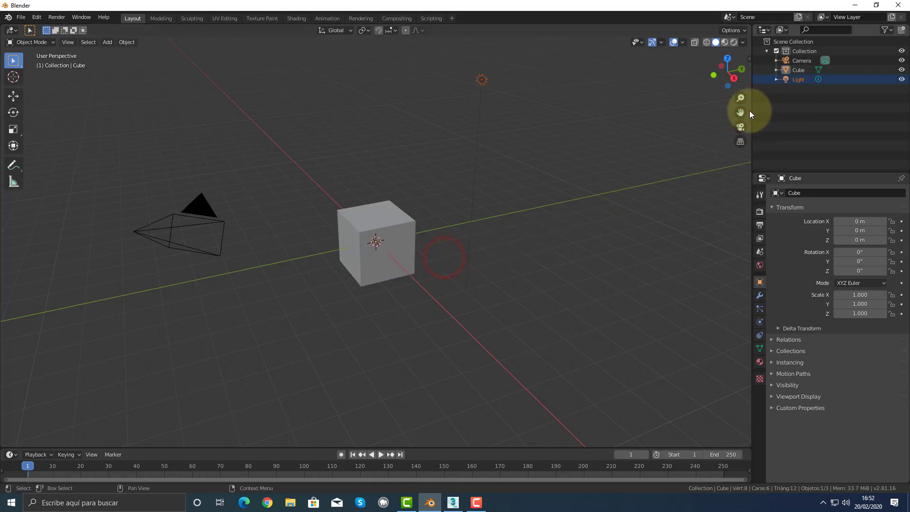
pyautogui.moveTo(742, 112); pyautogui.dragTo(71, 92)
pyautogui.click(741, 109)
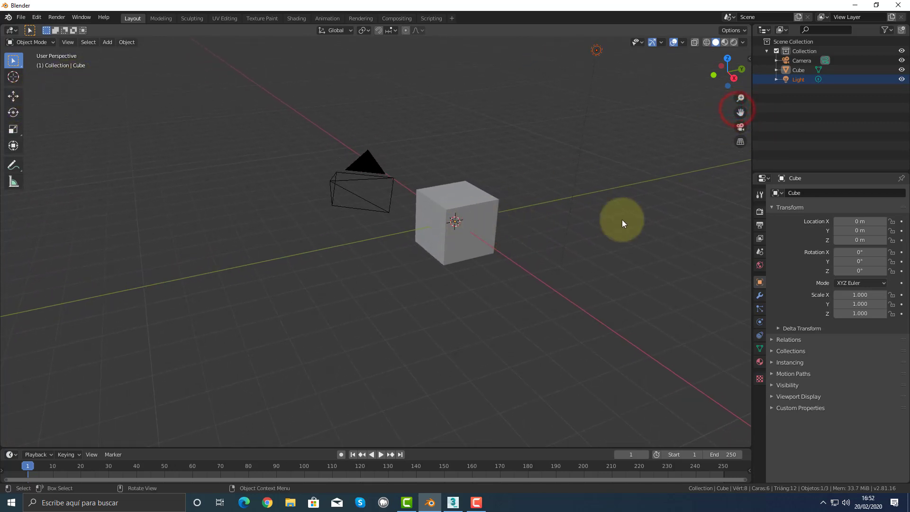
pyautogui.moveTo(741, 112); pyautogui.dragTo(701, 129)
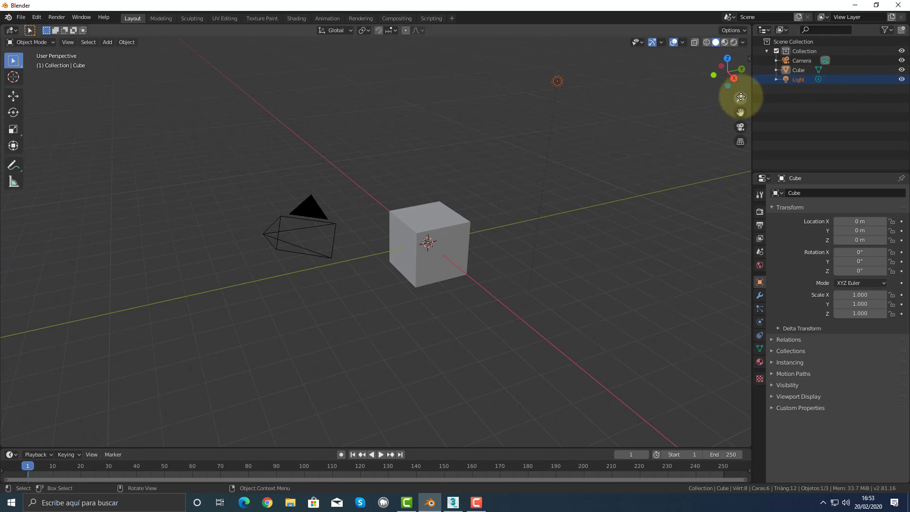
# Zoom in with the on-screen viewport controls and orbit the view around the selected cube
pyautogui.moveTo(740, 98); pyautogui.dragTo(735, 57)
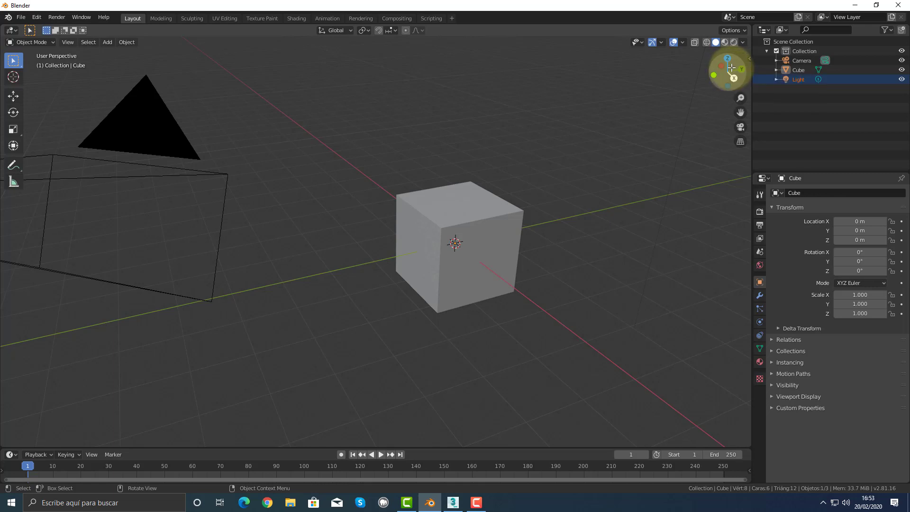
pyautogui.moveTo(731, 67)
pyautogui.mouseDown()
pyautogui.moveTo(19, 80)
pyautogui.moveTo(61, 45)
pyautogui.moveTo(50, 35)
pyautogui.moveTo(727, 60)
pyautogui.moveTo(731, 73)
pyautogui.moveTo(18, 61)
pyautogui.moveTo(35, 53)
pyautogui.moveTo(741, 71)
pyautogui.moveTo(730, 69)
pyautogui.mouseUp()
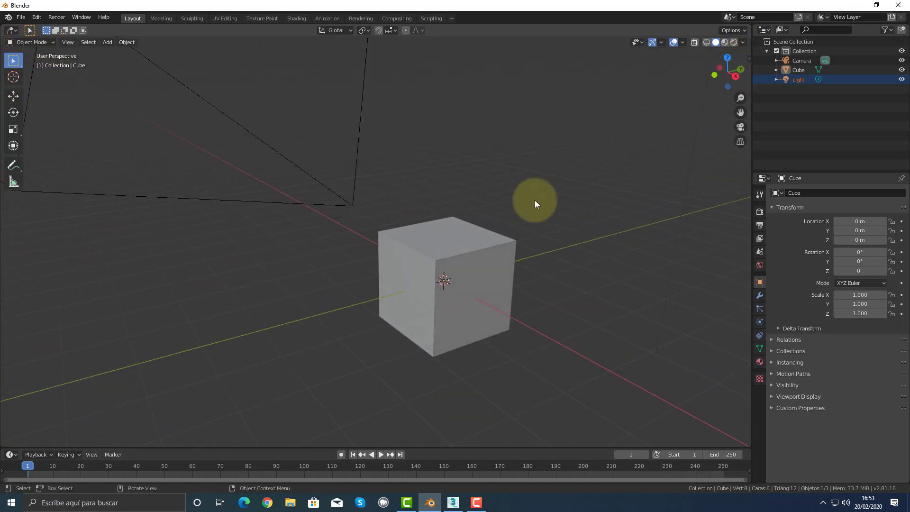
pyautogui.click(482, 252)
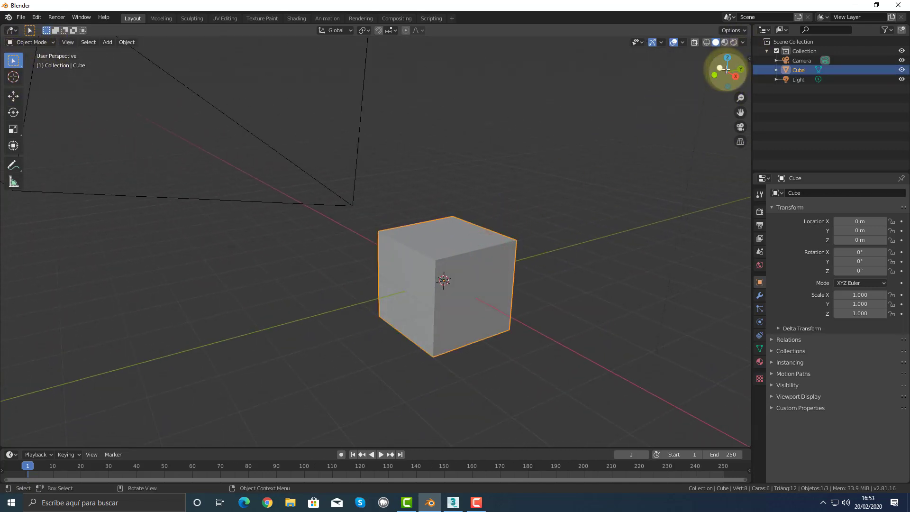
pyautogui.moveTo(731, 66); pyautogui.dragTo(652, 61)
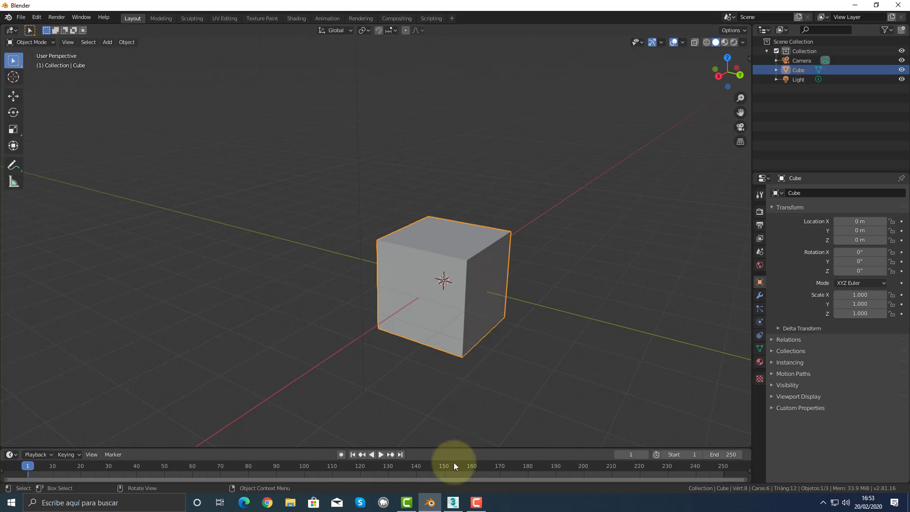
# Glance at the box in 3ds Max, return to Blender and zoom the 3D viewport repeatedly out and in on the cube
pyautogui.click(453, 502)
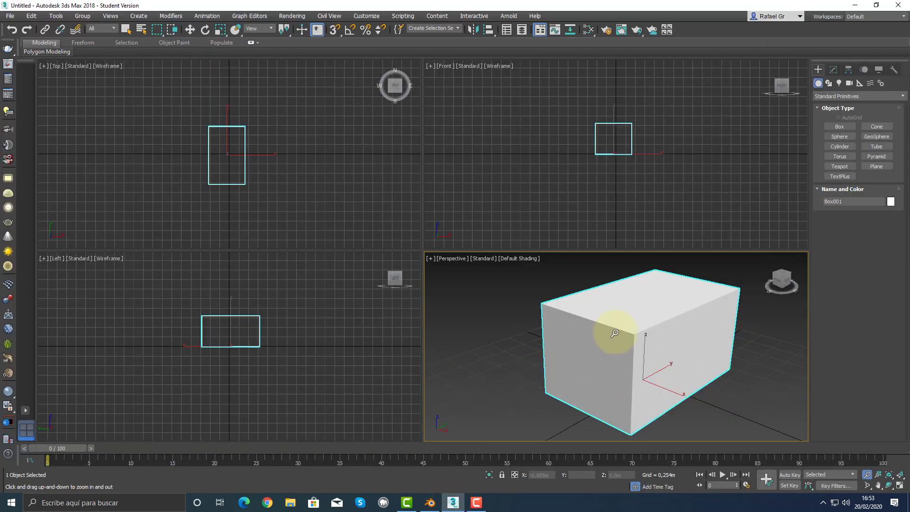
pyautogui.click(430, 502)
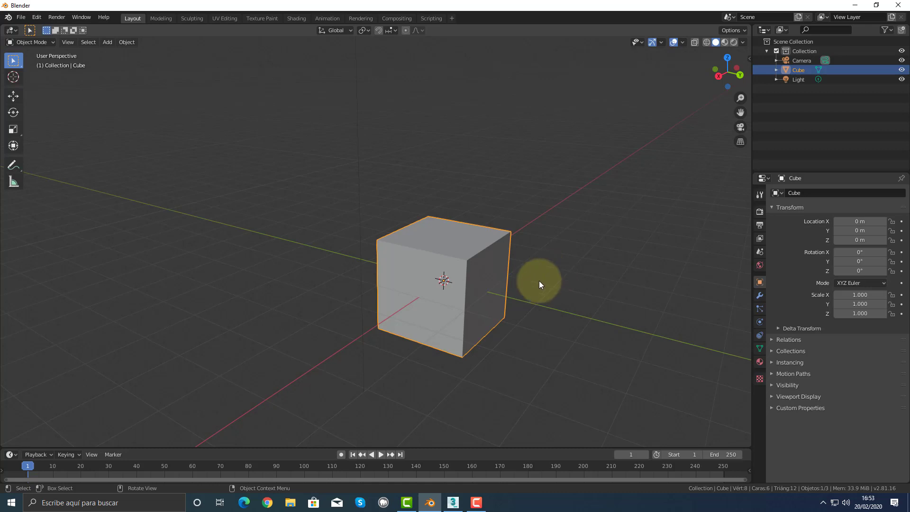
pyautogui.scroll(-5, 518, 282)
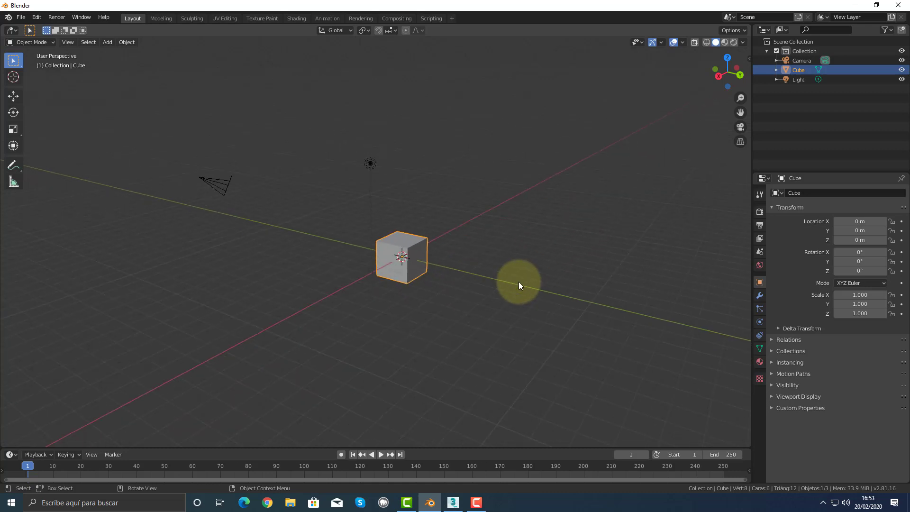
pyautogui.scroll(5, 518, 282)
pyautogui.scroll(1, 518, 281)
pyautogui.scroll(-6, 518, 282)
pyautogui.scroll(5, 518, 282)
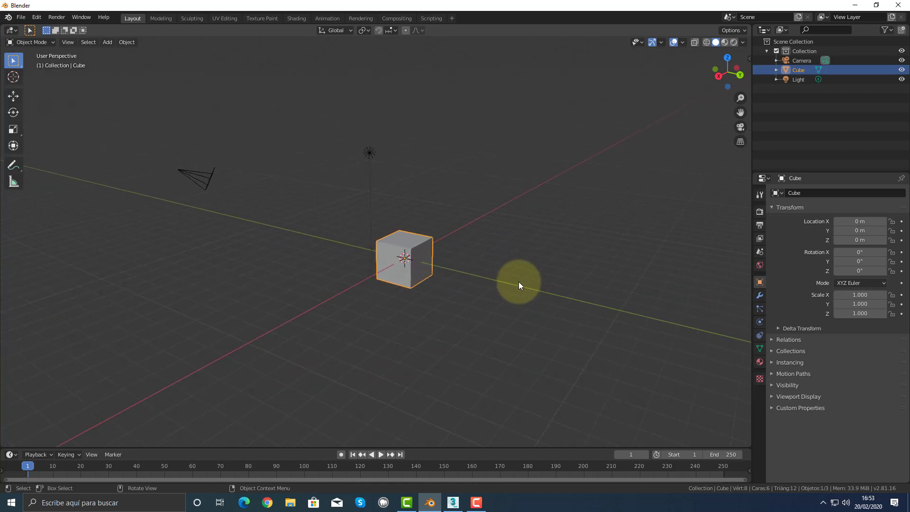
pyautogui.scroll(-5, 518, 282)
pyautogui.scroll(5, 518, 281)
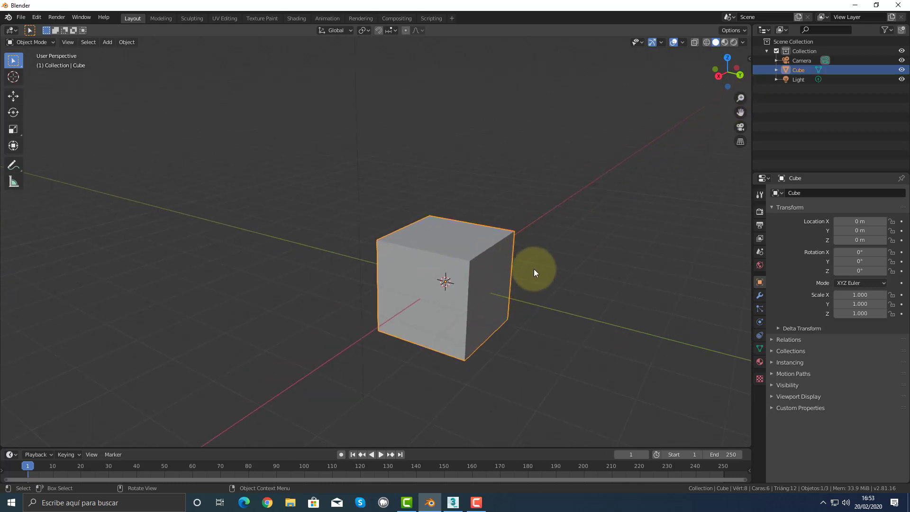
# Orbit the 3D viewport to look slightly more from above and pan it so the cube sits near the viewport's centre
pyautogui.moveTo(534, 269)
pyautogui.mouseDown(button='middle')
pyautogui.moveTo(300, 257)
pyautogui.moveTo(412, 229)
pyautogui.moveTo(583, 279)
pyautogui.moveTo(402, 252)
pyautogui.moveTo(397, 277)
pyautogui.moveTo(518, 254)
pyautogui.moveTo(536, 274)
pyautogui.mouseUp(button='middle')
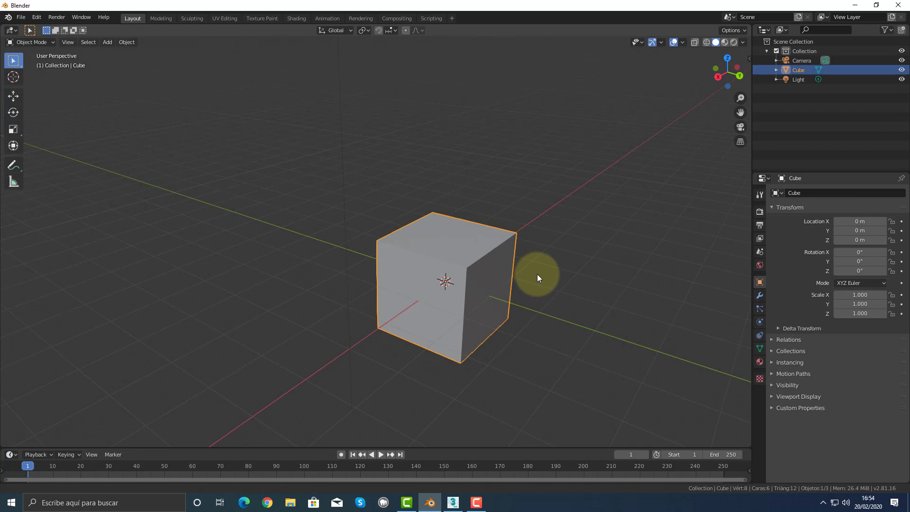
pyautogui.keyDown('shift'); pyautogui.moveTo(537, 274); pyautogui.dragTo(454, 248, button='middle'); pyautogui.keyUp('shift')
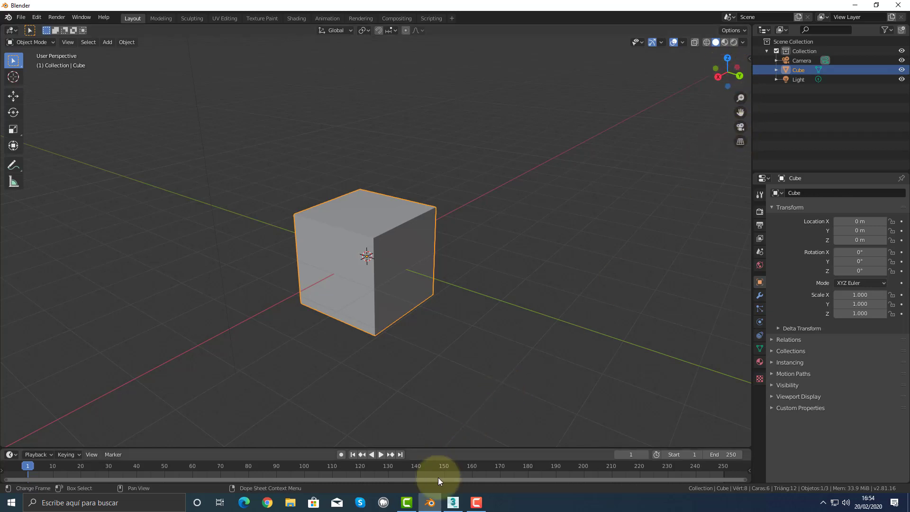
# Switch to 3ds Max, leave the Zoom tool, and pan and orbit the Perspective viewport around the box
pyautogui.click(452, 503)
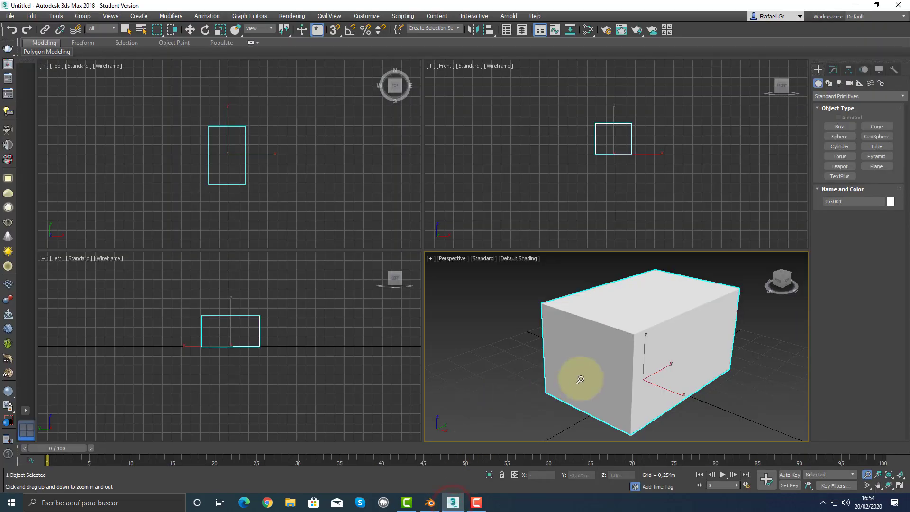
pyautogui.rightClick(724, 409)
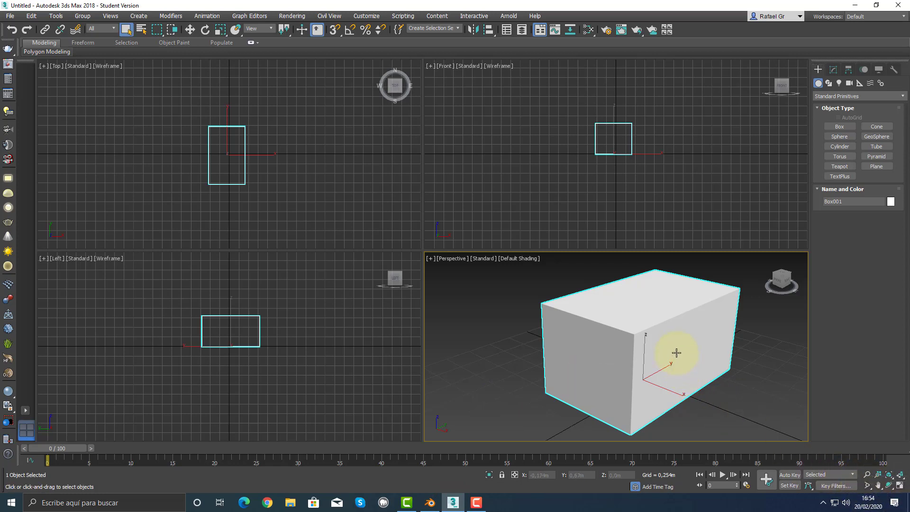
pyautogui.moveTo(676, 349); pyautogui.dragTo(638, 345, button='middle')
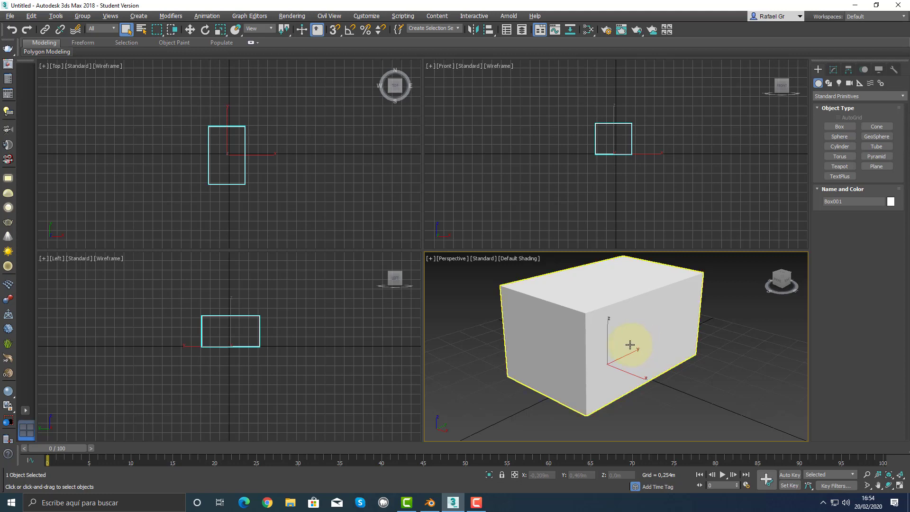
pyautogui.moveTo(630, 344)
pyautogui.keyDown('alt'); pyautogui.mouseDown(button='middle')
pyautogui.moveTo(733, 339)
pyautogui.moveTo(707, 351)
pyautogui.moveTo(502, 331)
pyautogui.moveTo(504, 308)
pyautogui.moveTo(597, 357)
pyautogui.moveTo(652, 341)
pyautogui.moveTo(616, 349)
pyautogui.moveTo(643, 363)
pyautogui.moveTo(626, 347)
pyautogui.mouseUp(button='middle'); pyautogui.keyUp('alt')
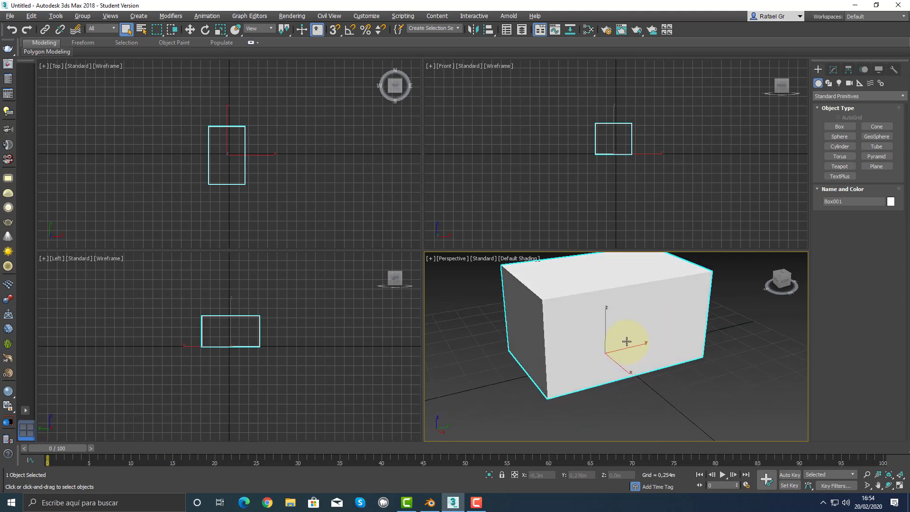
pyautogui.keyDown('alt'); pyautogui.click(627, 337); pyautogui.keyUp('alt')
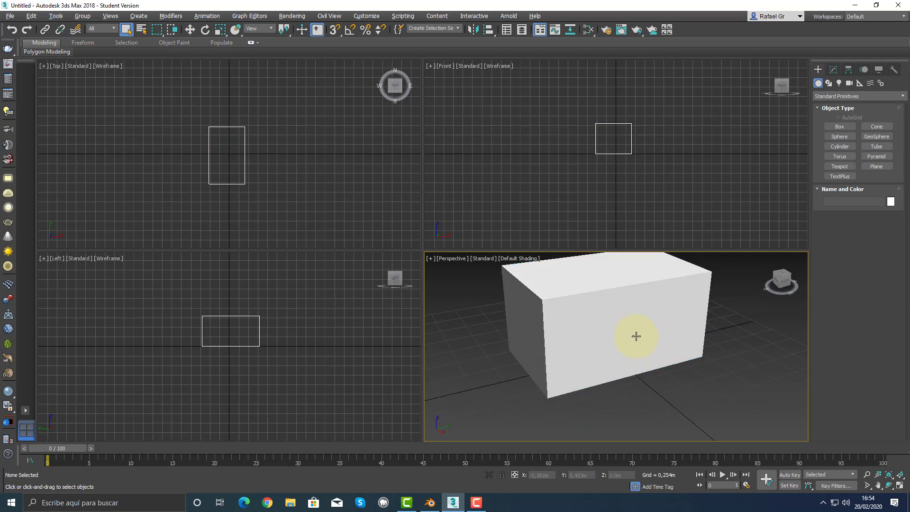
pyautogui.rightClick(632, 334)
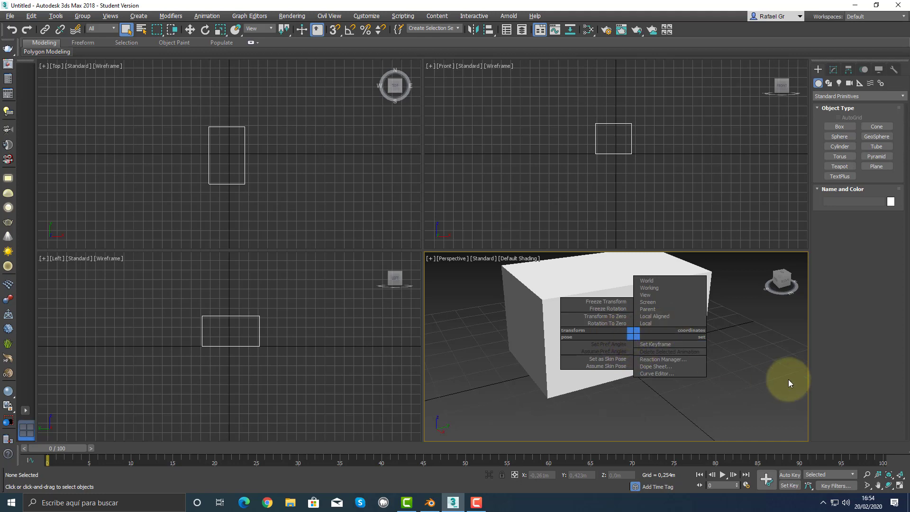
# Dismiss the quad menu, pan the Perspective viewport and zoom it repeatedly in and out on the box
pyautogui.click(765, 366)
pyautogui.moveTo(630, 329); pyautogui.dragTo(633, 349, button='middle')
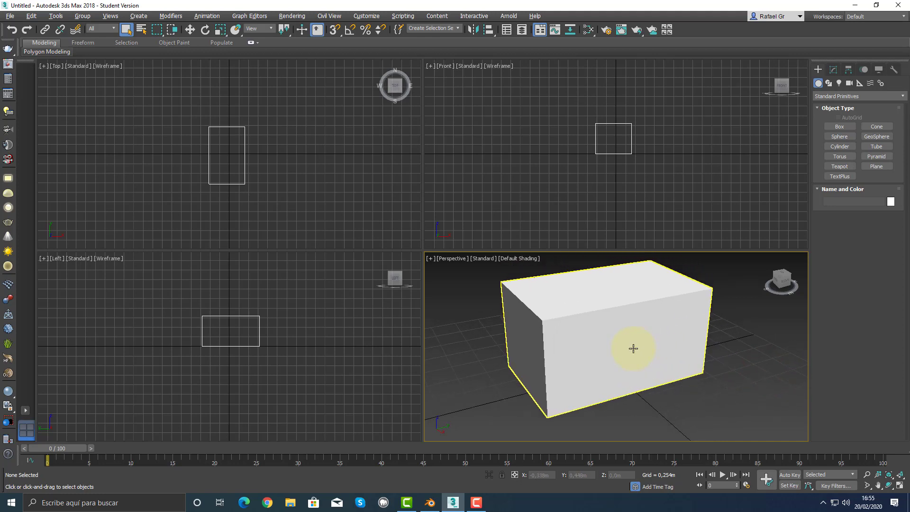
pyautogui.scroll(-3, 633, 349)
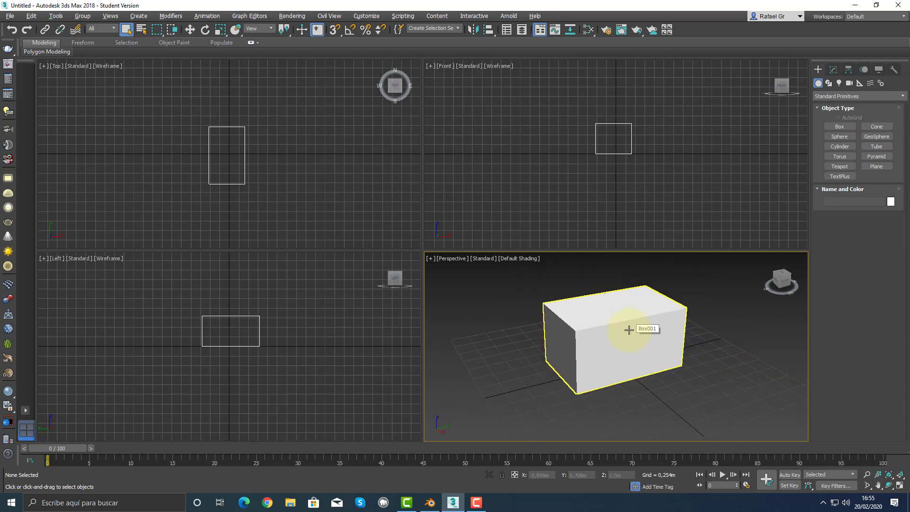
pyautogui.scroll(5, 629, 329)
pyautogui.scroll(-5, 629, 329)
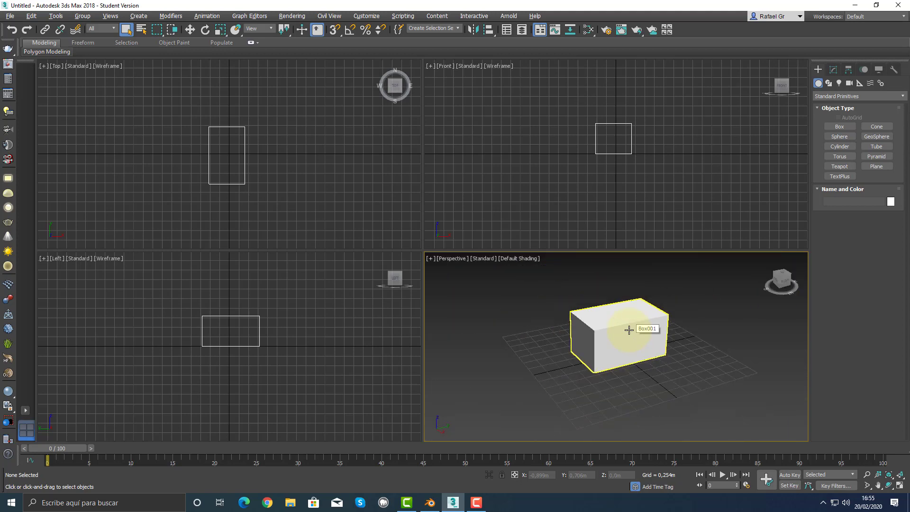
pyautogui.scroll(5, 629, 330)
pyautogui.scroll(-5, 629, 330)
pyautogui.scroll(5, 628, 330)
pyautogui.scroll(-5, 629, 329)
pyautogui.scroll(4, 629, 329)
pyautogui.scroll(-5, 629, 330)
pyautogui.scroll(2, 629, 330)
pyautogui.scroll(-2, 628, 329)
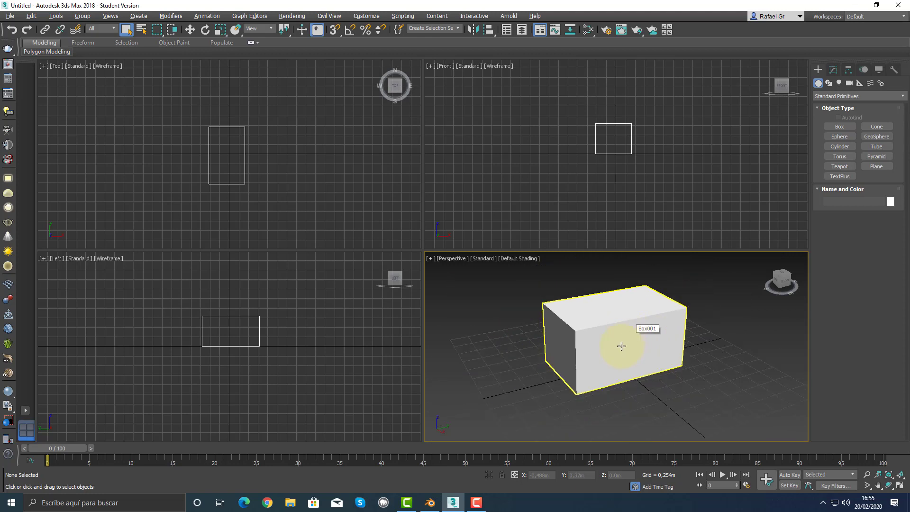
# Pan and orbit the Perspective viewport around the box to view other sides, and select the box
pyautogui.moveTo(622, 345); pyautogui.dragTo(650, 356, button='middle')
pyautogui.click(627, 350)
pyautogui.click(706, 376)
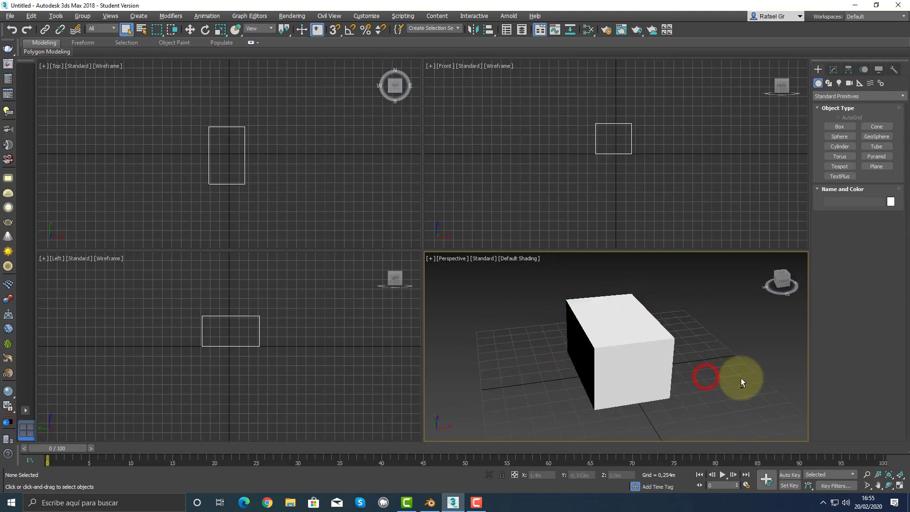
pyautogui.keyDown('alt'); pyautogui.moveTo(742, 382); pyautogui.dragTo(679, 362, button='middle'); pyautogui.keyUp('alt')
pyautogui.click(657, 391)
# Zoom the Perspective viewport in and out on the selected box and pan it slightly down
pyautogui.scroll(5, 679, 362)
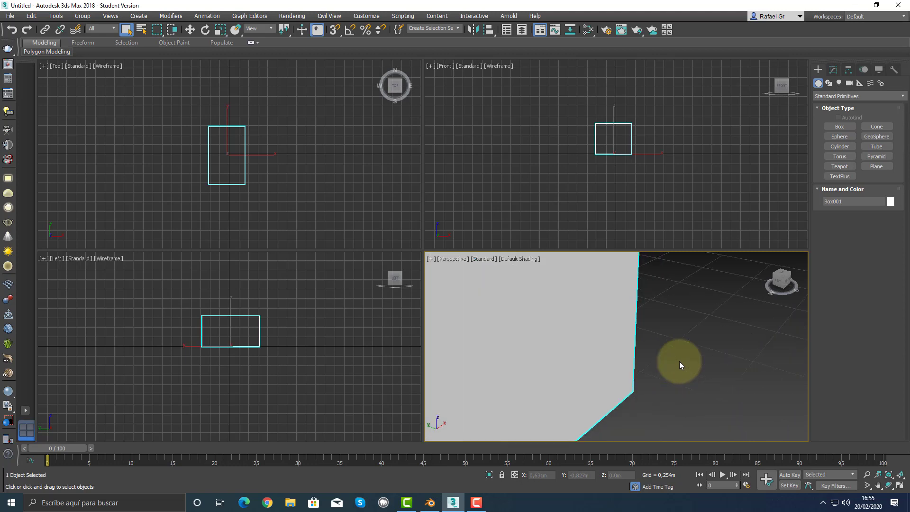
pyautogui.scroll(-5, 678, 361)
pyautogui.scroll(5, 679, 362)
pyautogui.scroll(-5, 679, 361)
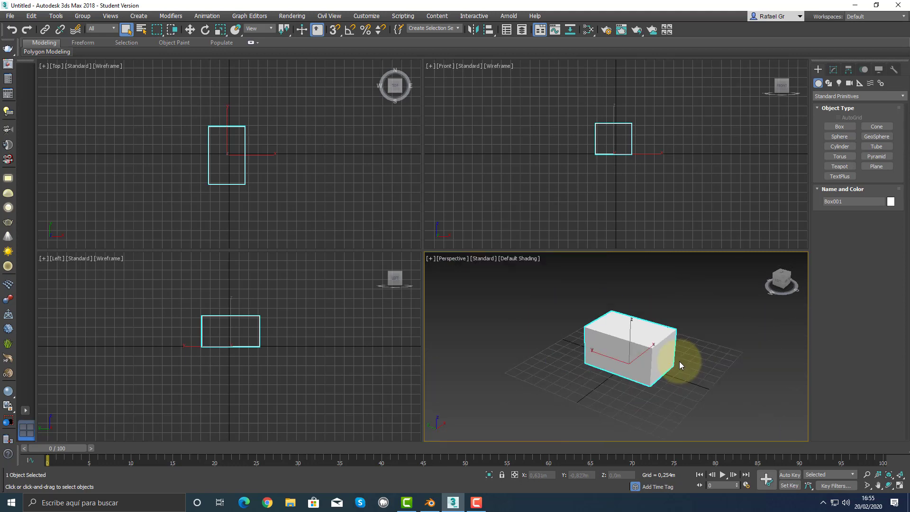
pyautogui.scroll(5, 678, 361)
pyautogui.scroll(-5, 679, 362)
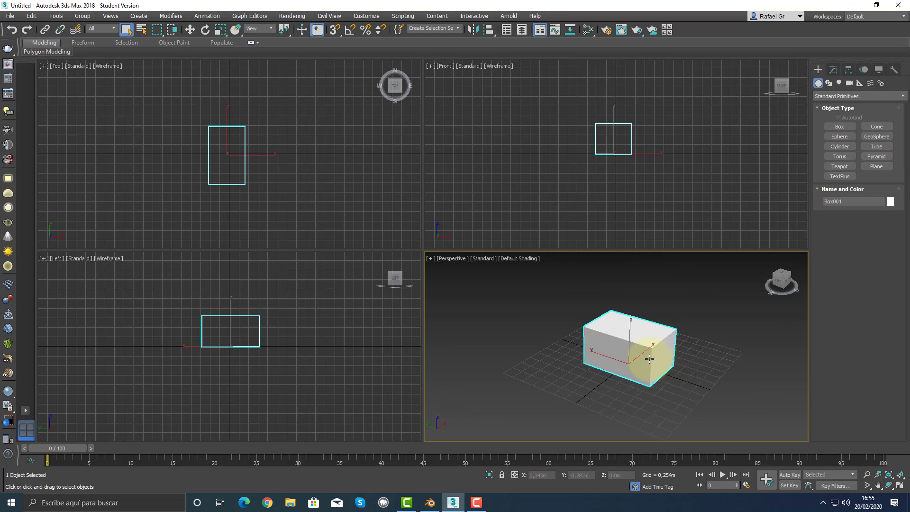
pyautogui.moveTo(650, 359); pyautogui.dragTo(641, 381, button='middle')
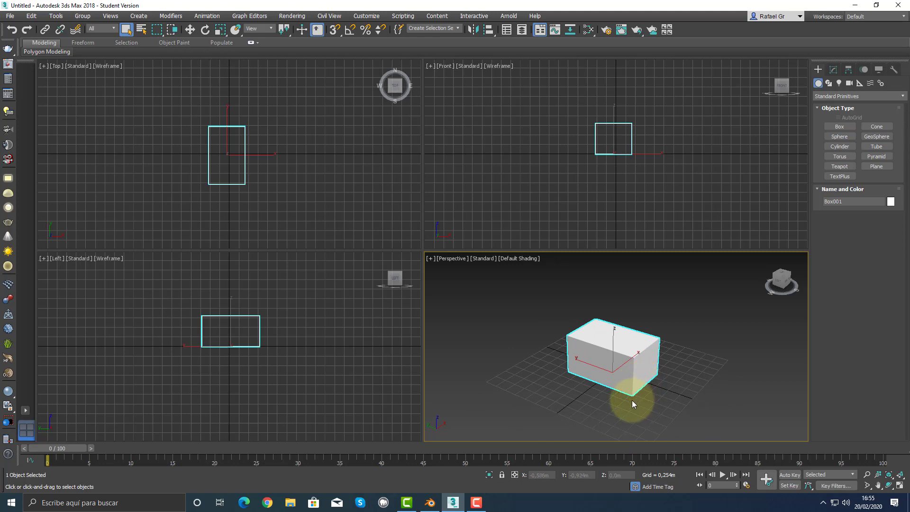
# Glance at the cube in Blender and return to the selected box in 3ds Max
pyautogui.click(430, 502)
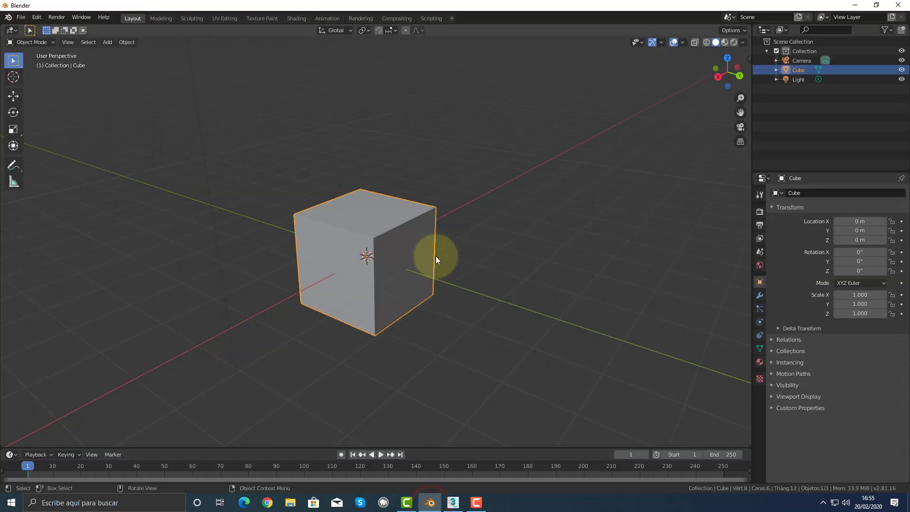
pyautogui.click(453, 502)
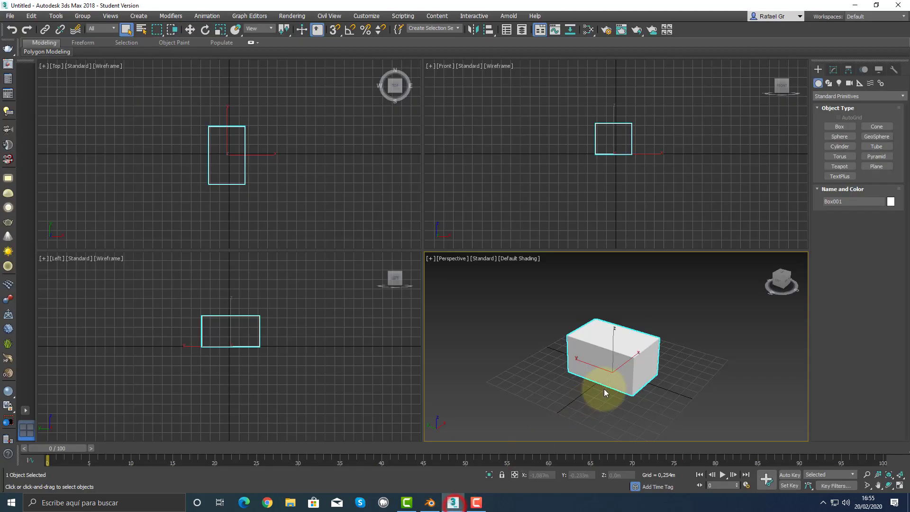
pyautogui.rightClick(627, 337)
pyautogui.click(623, 341)
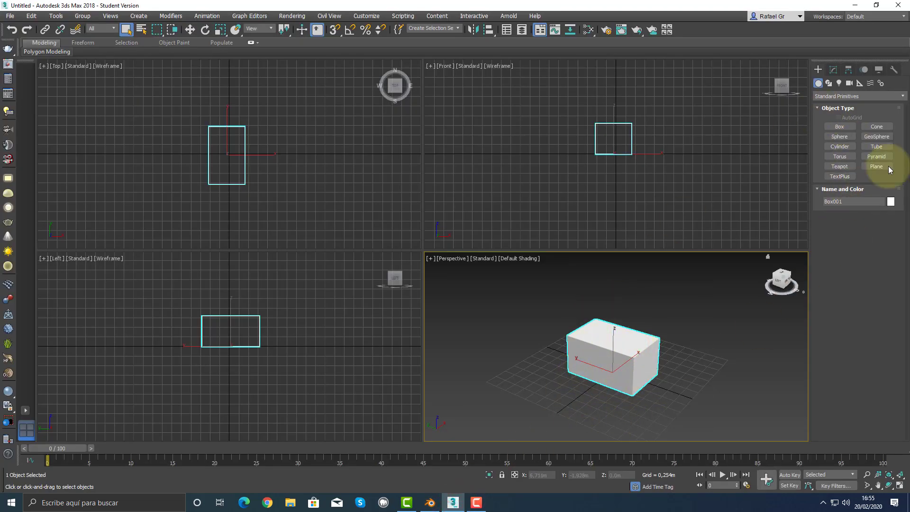
# Open the box's creation parameters and set its length to 2,499 m, width to 1,566 m and height to 1,149 m
pyautogui.click(835, 70)
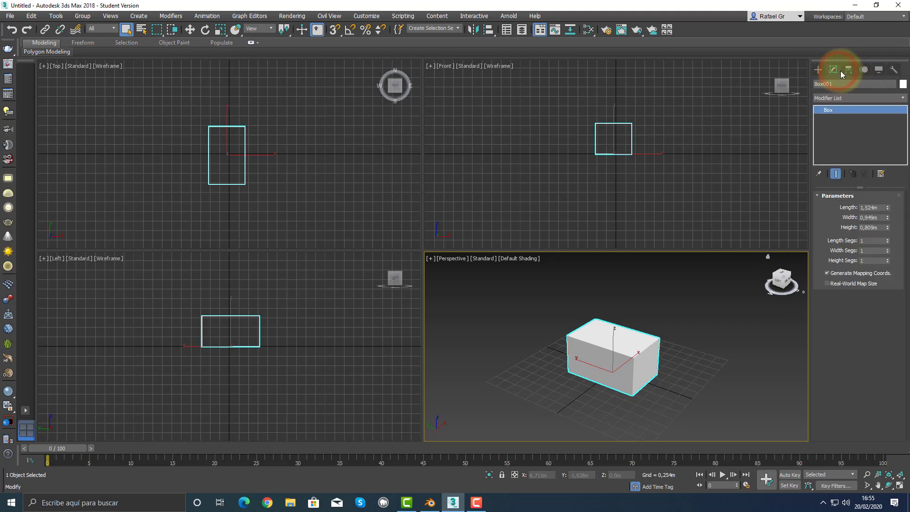
pyautogui.click(886, 207)
pyautogui.moveTo(886, 208); pyautogui.dragTo(887, 180)
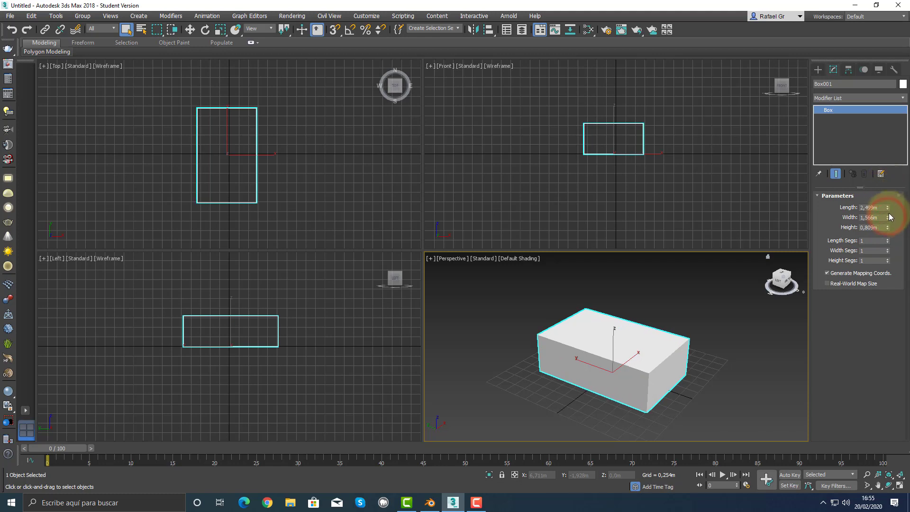
pyautogui.moveTo(887, 228)
pyautogui.mouseDown()
pyautogui.moveTo(885, 180)
pyautogui.moveTo(887, 241)
pyautogui.mouseUp()
pyautogui.click(887, 238)
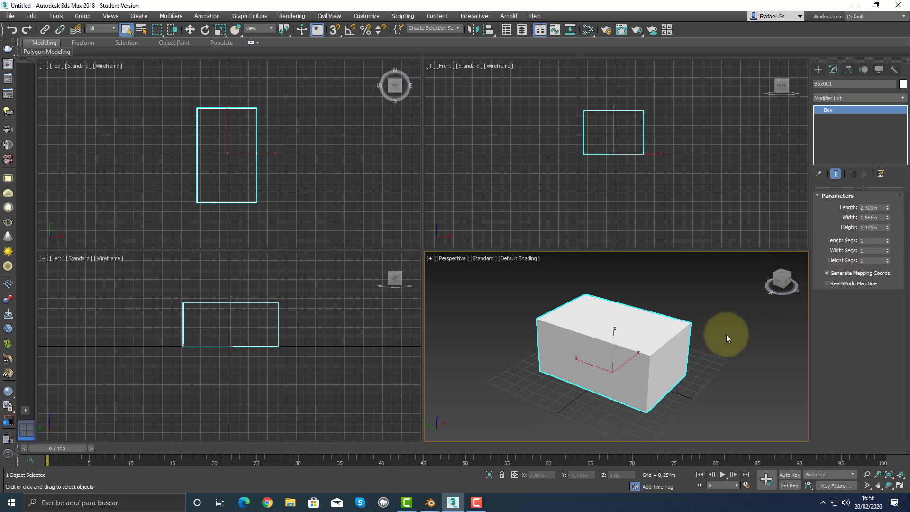
# Turn on Edged Faces display in the Perspective viewport, keeping the box selected
pyautogui.click(726, 334)
pyautogui.press('F4')
pyautogui.click(669, 330)
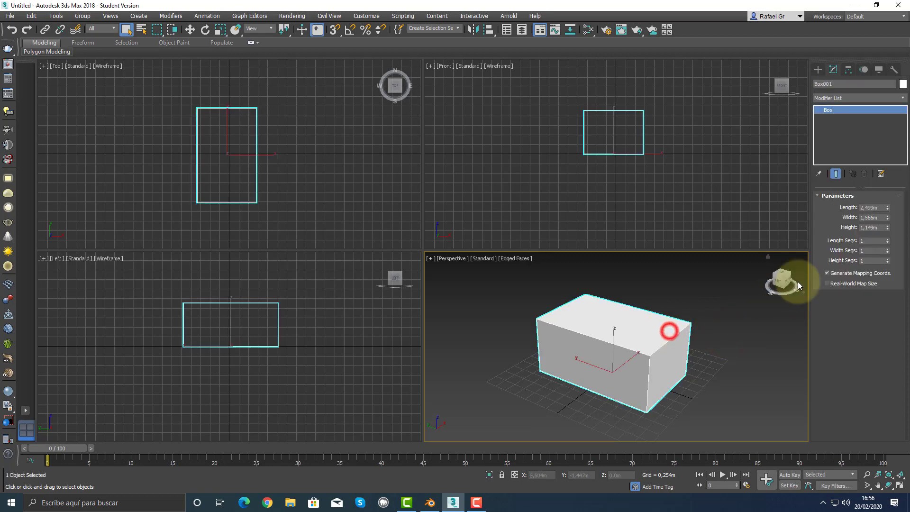
# Keep the box at one length segment and set its length to 2,898 m, width to 1,065 m and height to 1,264 m
pyautogui.click(888, 239)
pyautogui.click(888, 239)
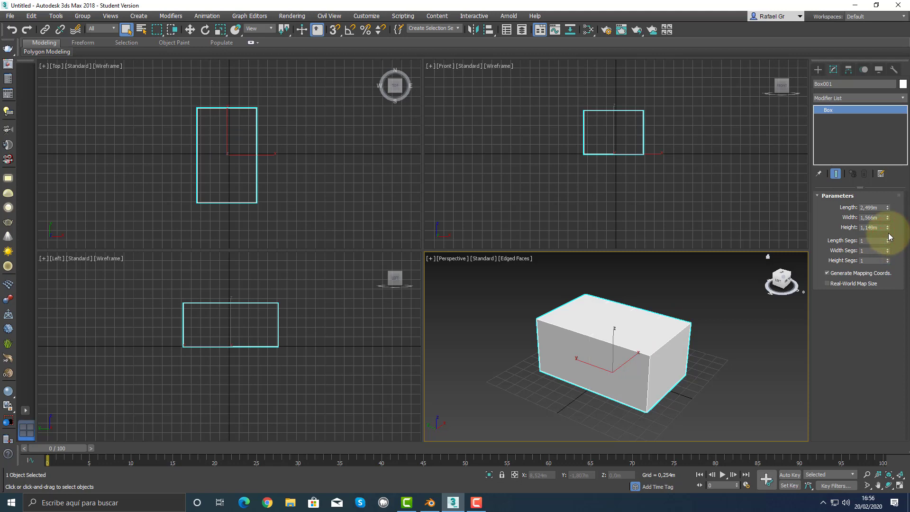
pyautogui.moveTo(888, 208); pyautogui.dragTo(887, 229)
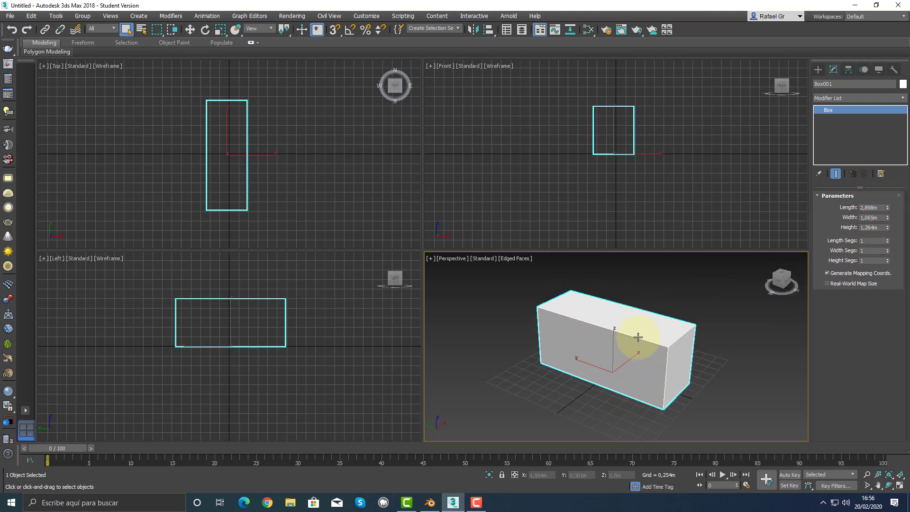
# Switch to Blender and show the 3D viewport's sidebar with the cube's transform values
pyautogui.click(431, 502)
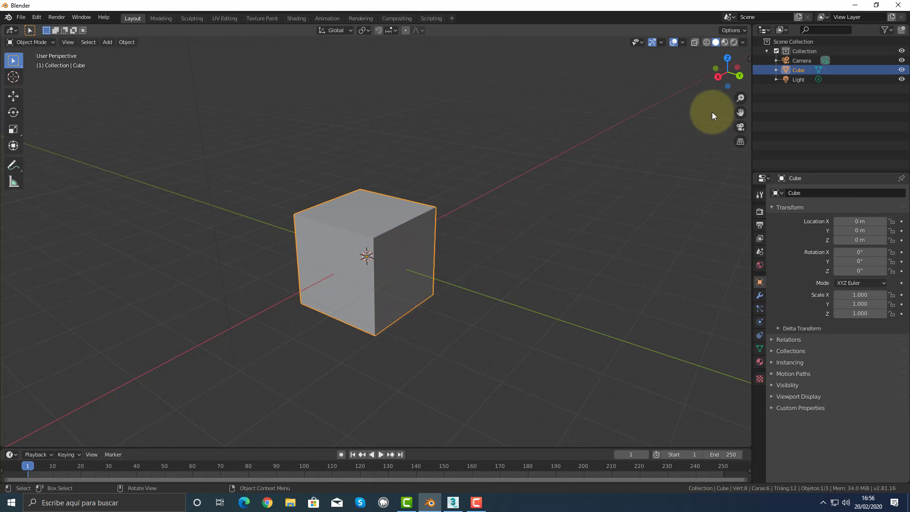
pyautogui.press('n')
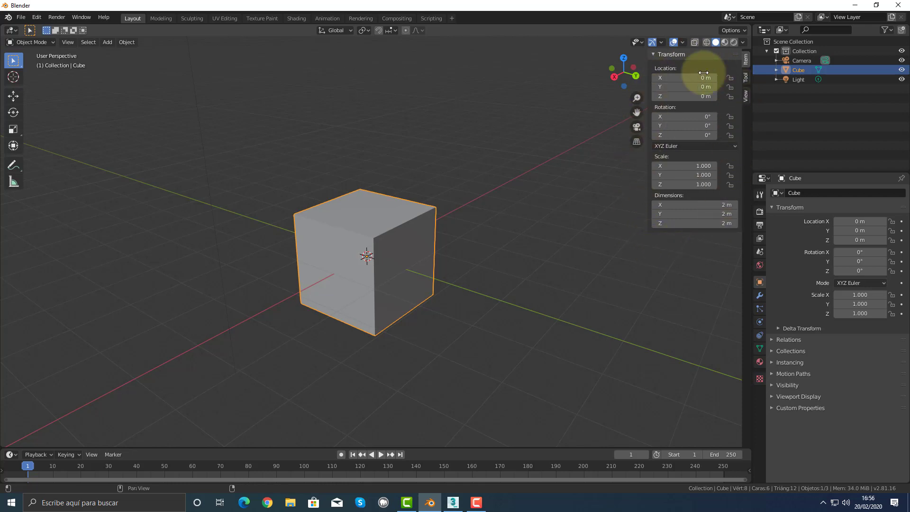
pyautogui.press('n')
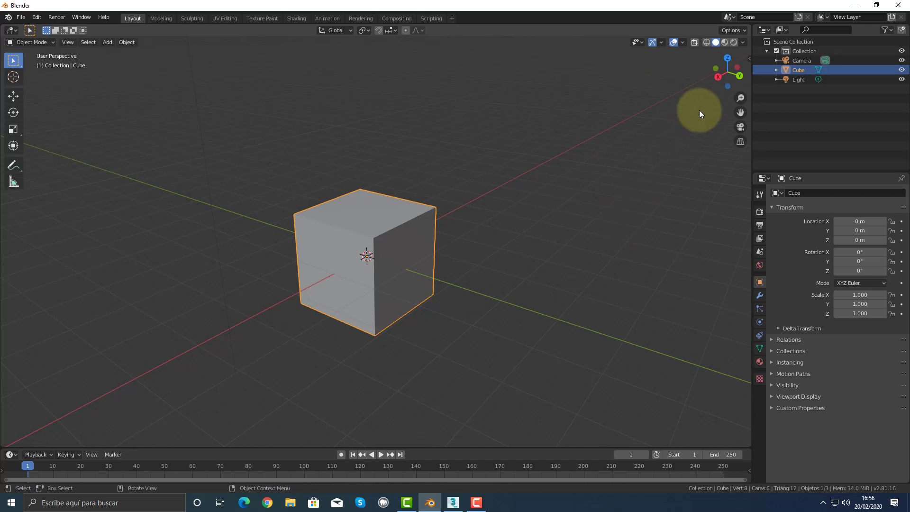
pyautogui.click(748, 58)
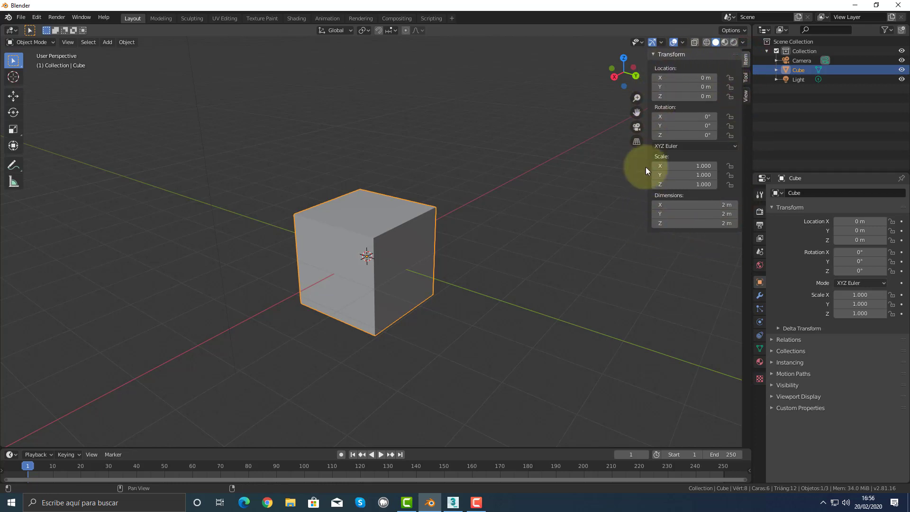
# Resize the cube to dimensions of 1.8 m in X, 5.3 m in Y and 3.3 m in Z
pyautogui.moveTo(692, 204); pyautogui.dragTo(690, 223)
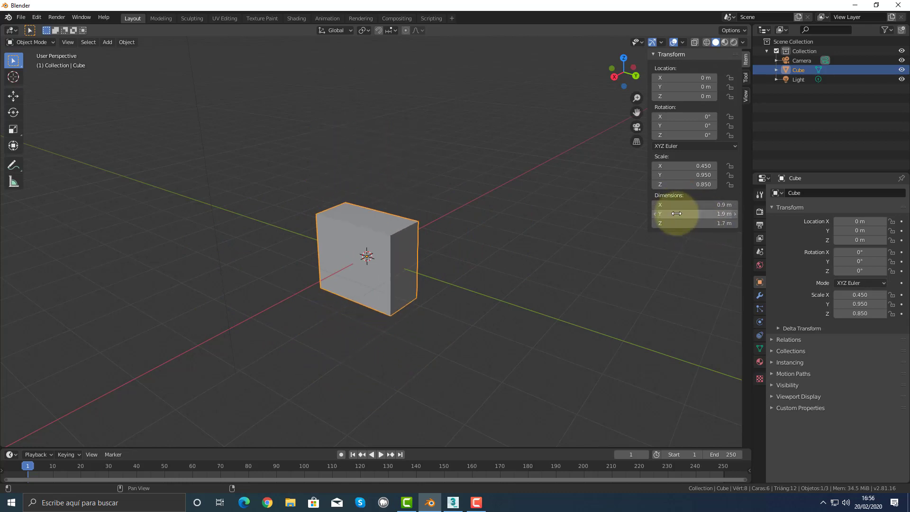
pyautogui.moveTo(673, 206)
pyautogui.mouseDown()
pyautogui.moveTo(684, 215)
pyautogui.moveTo(663, 222)
pyautogui.mouseUp()
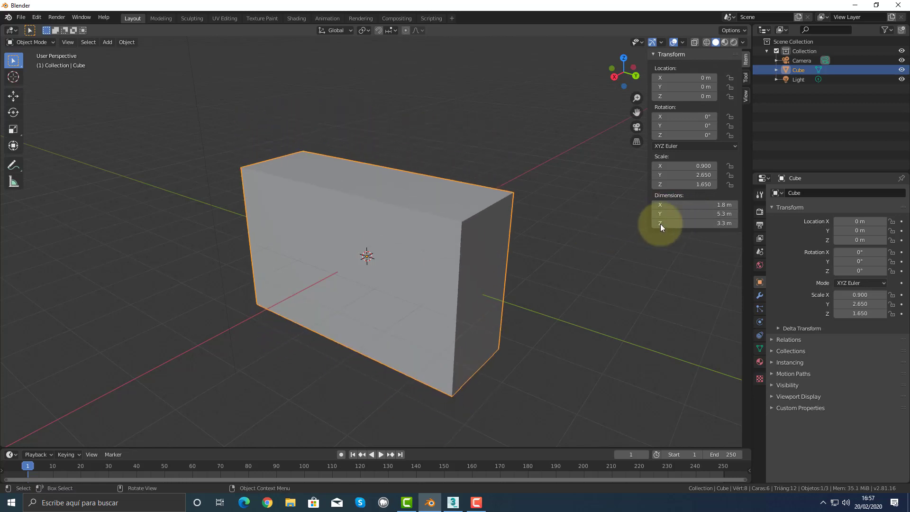
pyautogui.click(721, 206)
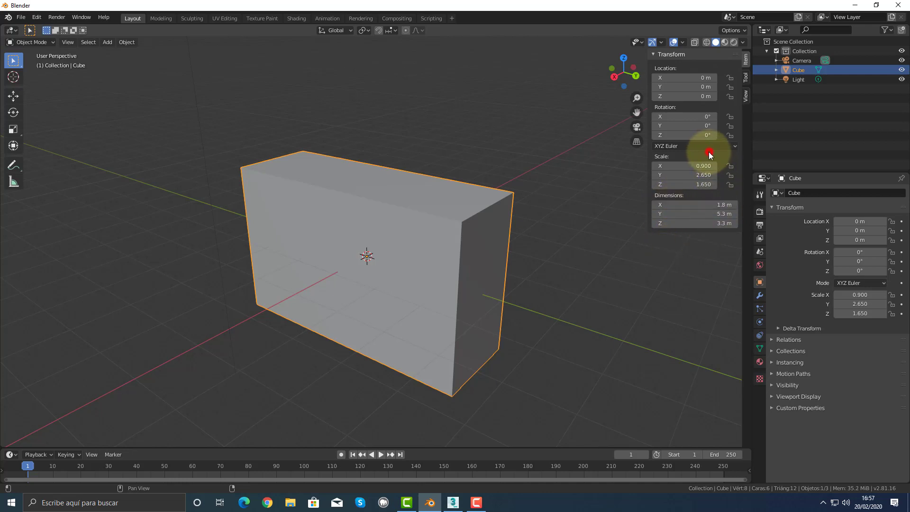
# Reset the cube's X, Y and Z scale to 1
pyautogui.click(697, 168)
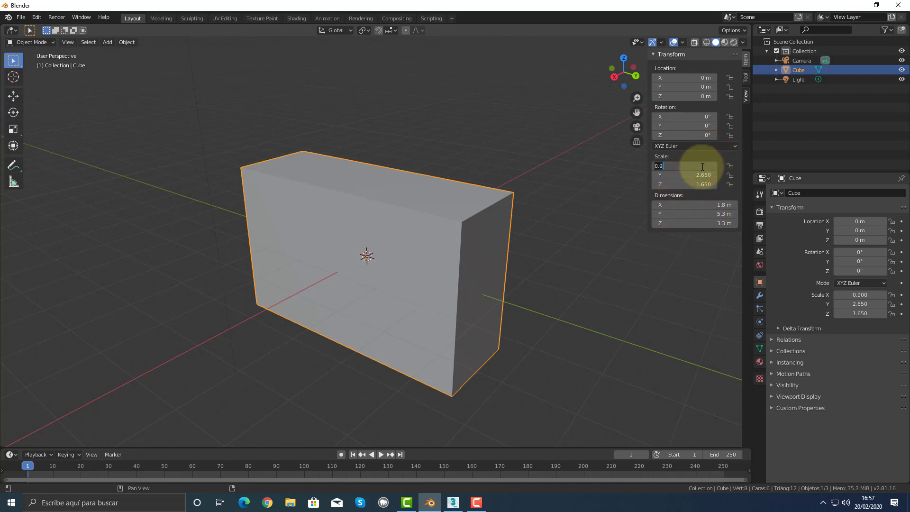
pyautogui.press('Tab')
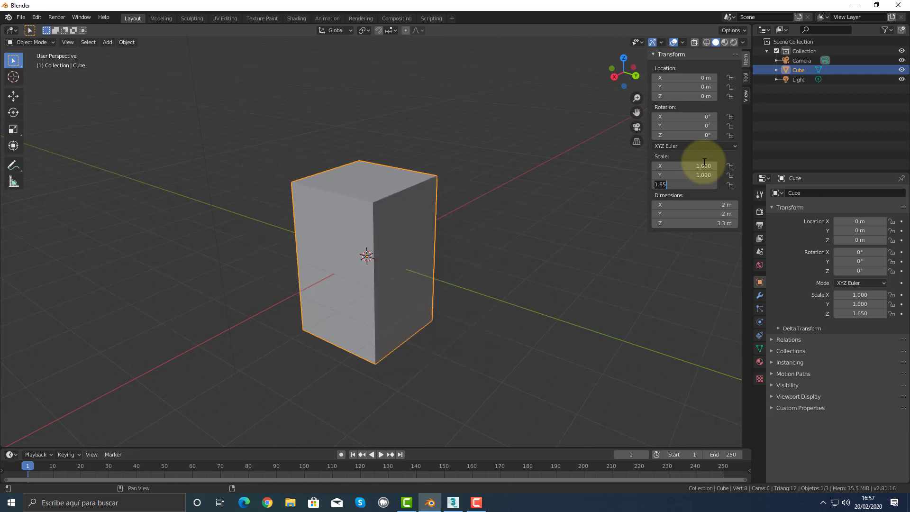
pyautogui.write('1')
pyautogui.press('Tab')
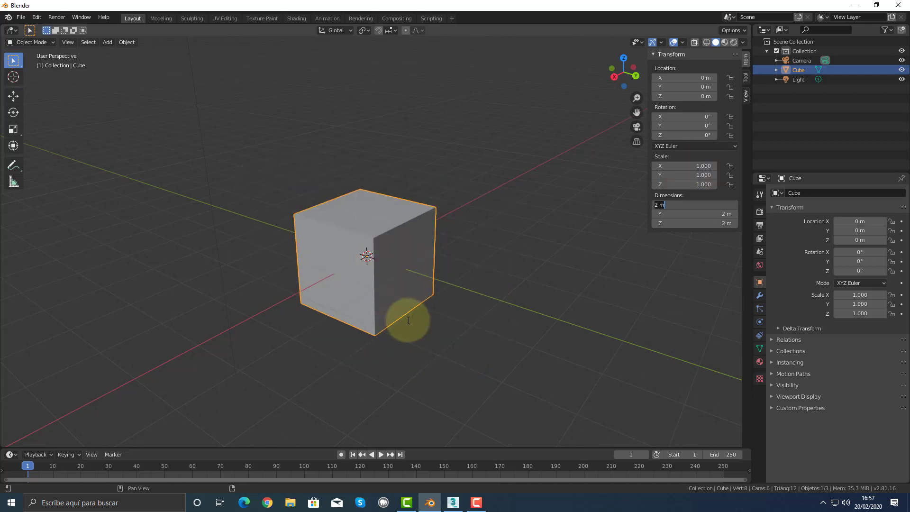
# Set the cube's dimensions to 4.6 m in X, 5.1 m in Y and 0.9 m in Z
pyautogui.write('4.6')
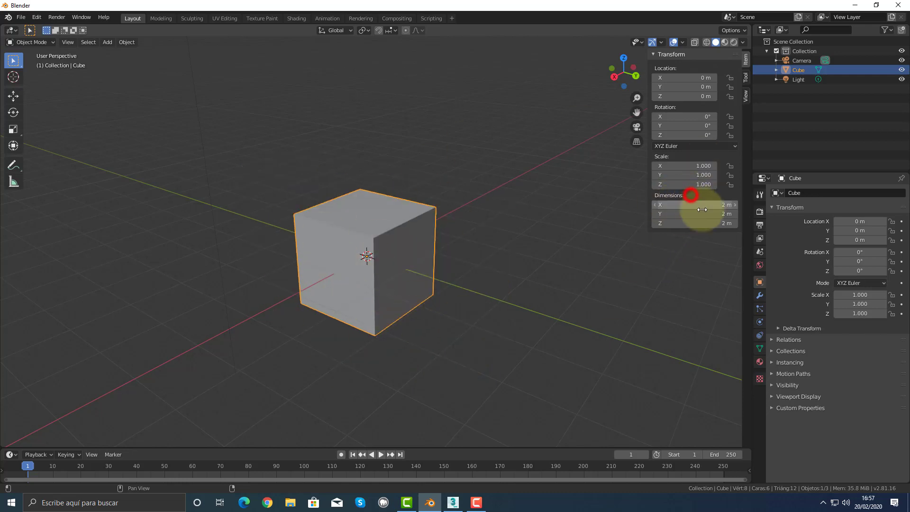
pyautogui.press('Return')
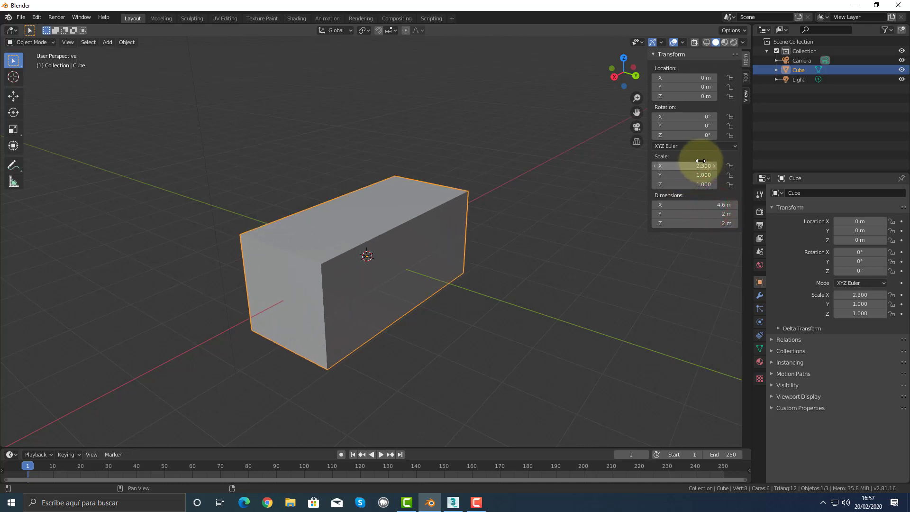
pyautogui.click(701, 213)
pyautogui.write('5.1')
pyautogui.press('Return')
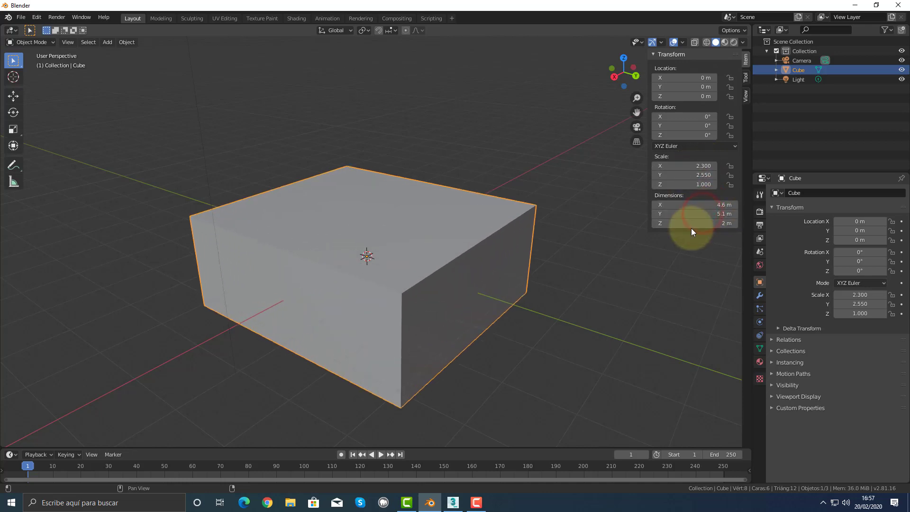
pyautogui.moveTo(691, 221)
pyautogui.mouseDown()
pyautogui.moveTo(708, 220)
pyautogui.moveTo(691, 227)
pyautogui.mouseUp()
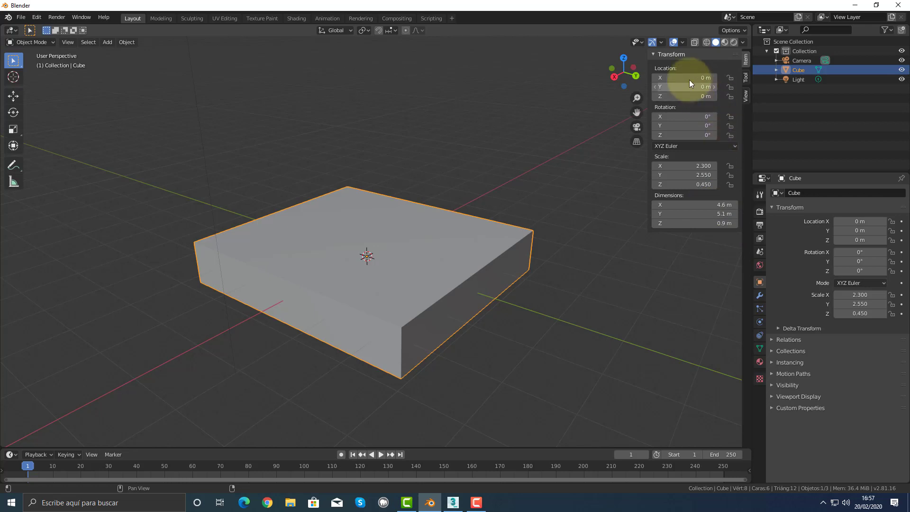
# Move the cube to X 0.06 m, Y -0.09 m, Z 0.05 m and set its X rotation to 0°
pyautogui.moveTo(683, 78); pyautogui.dragTo(692, 117)
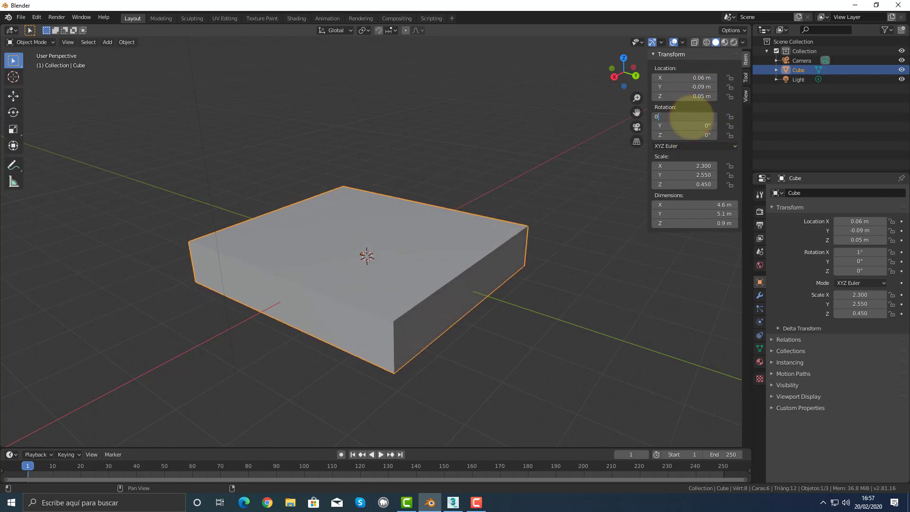
pyautogui.press('Return')
# Switch to 3ds Max and examine the box's numeric Move, Rotate and Scale transform values, both absolute and offset
pyautogui.click(455, 507)
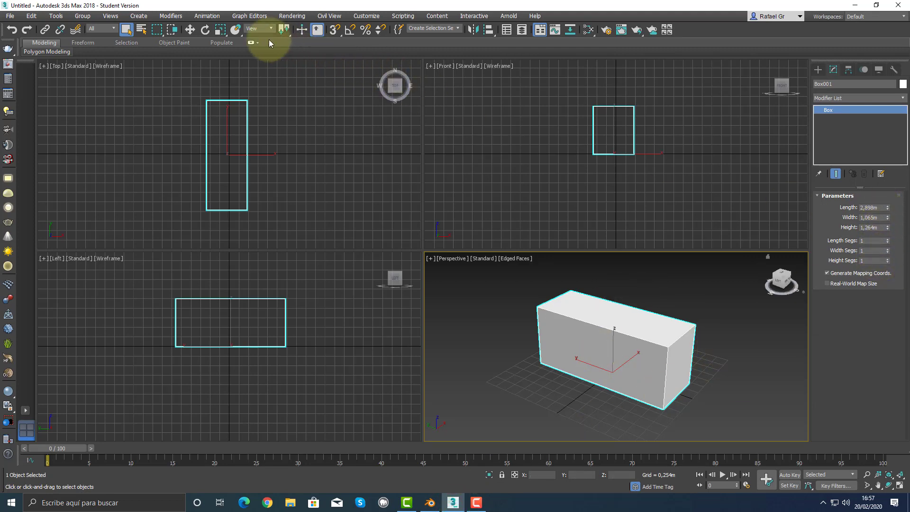
pyautogui.click(191, 30)
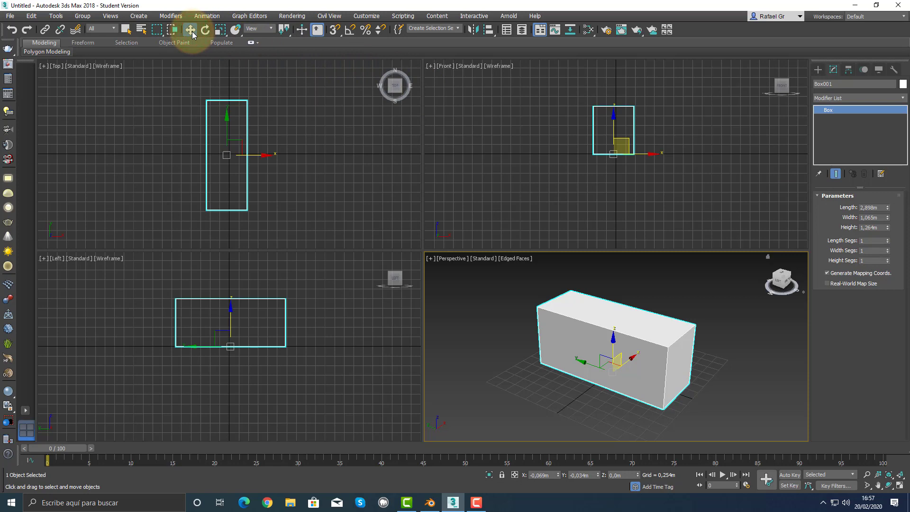
pyautogui.rightClick(190, 31)
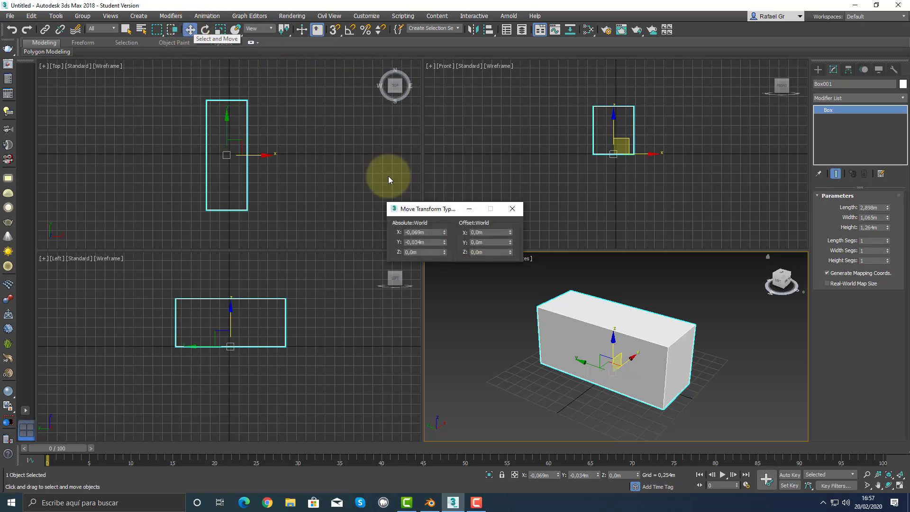
pyautogui.moveTo(430, 243); pyautogui.dragTo(373, 241)
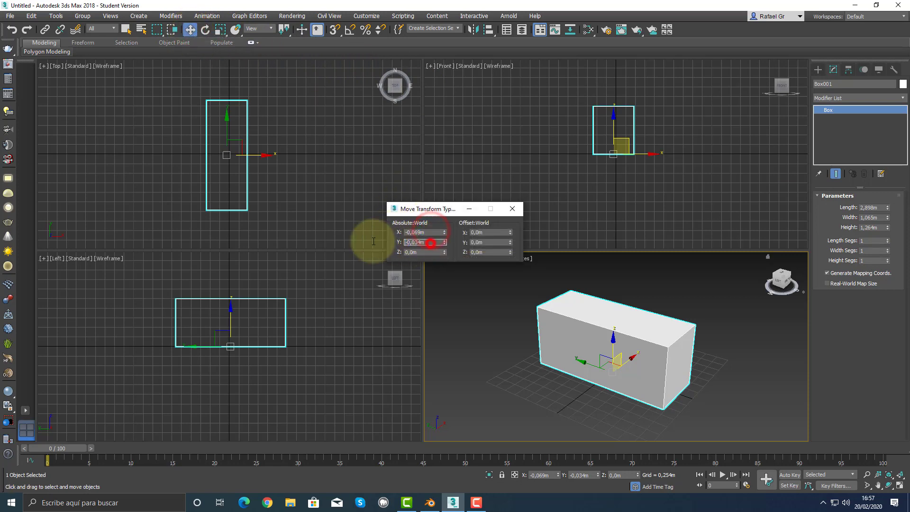
pyautogui.moveTo(489, 232); pyautogui.dragTo(448, 252)
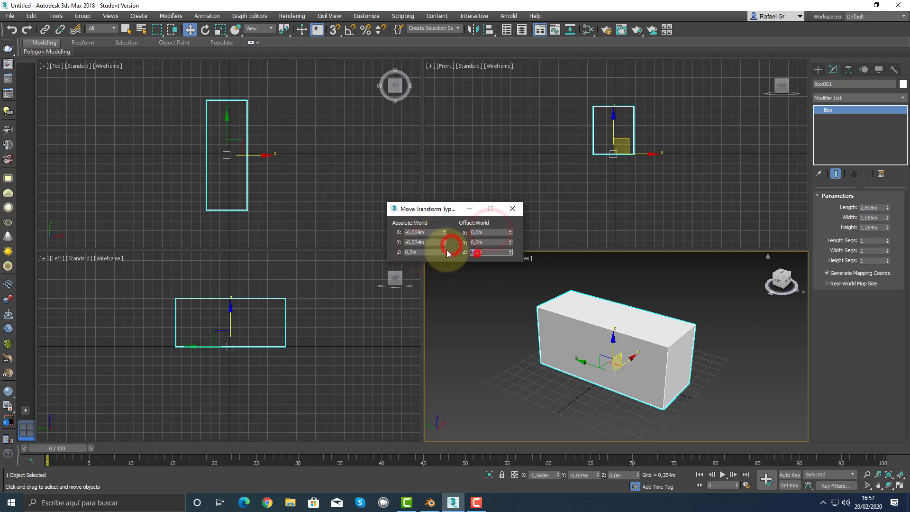
pyautogui.click(206, 31)
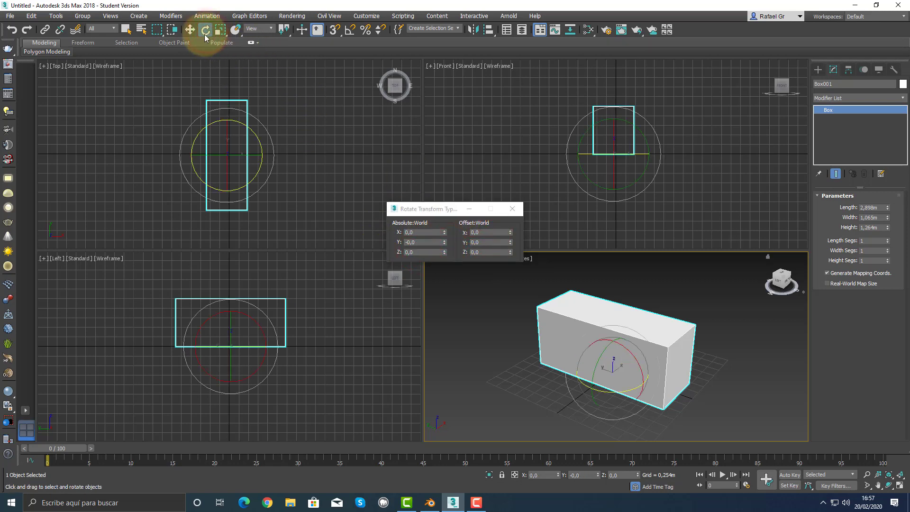
pyautogui.click(432, 232)
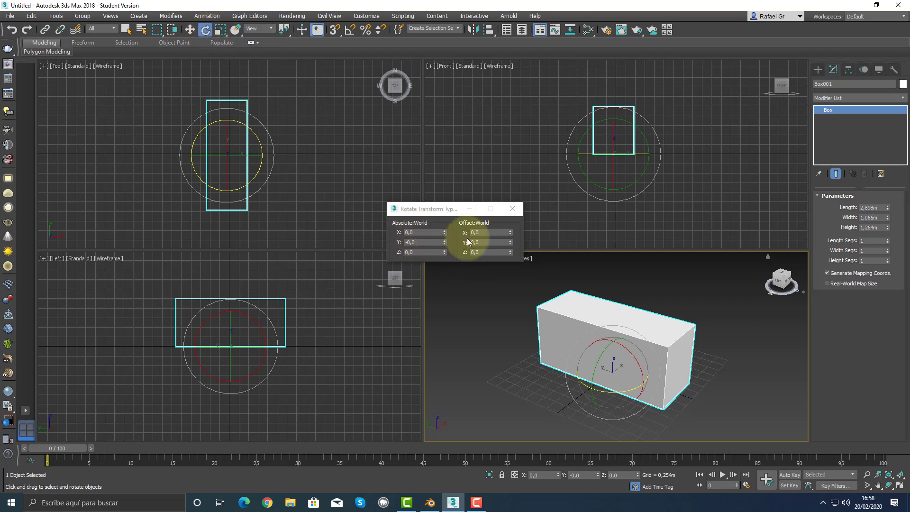
pyautogui.click(221, 31)
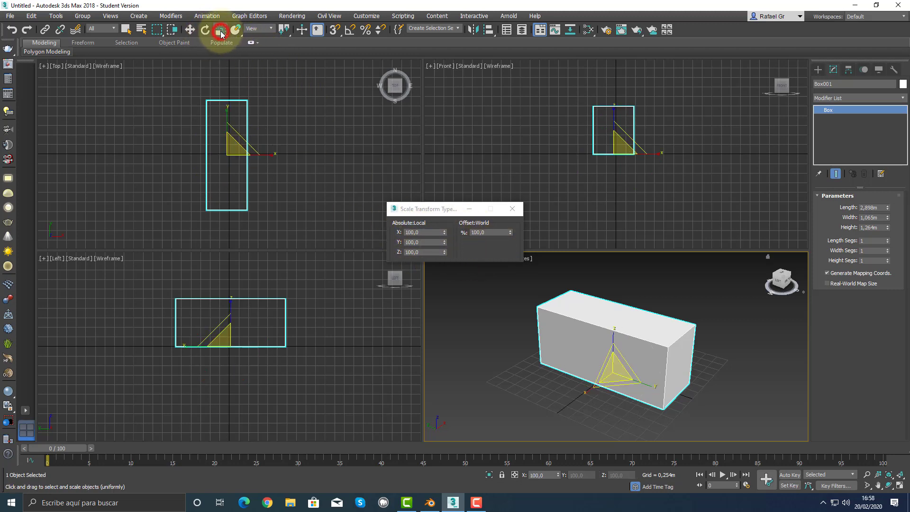
pyautogui.click(512, 208)
# Switch to Blender and hide the viewport sidebar, keeping the cube selected
pyautogui.click(430, 502)
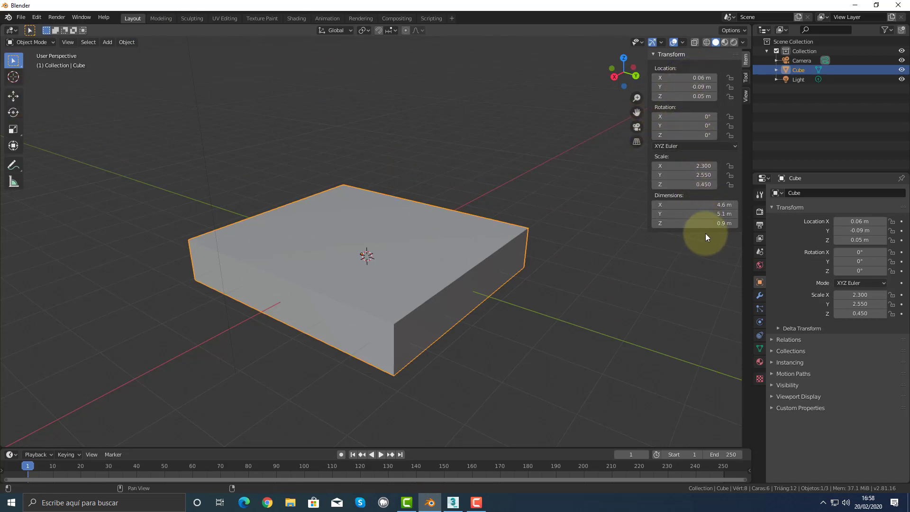
pyautogui.moveTo(648, 63); pyautogui.dragTo(749, 61)
pyautogui.click(749, 58)
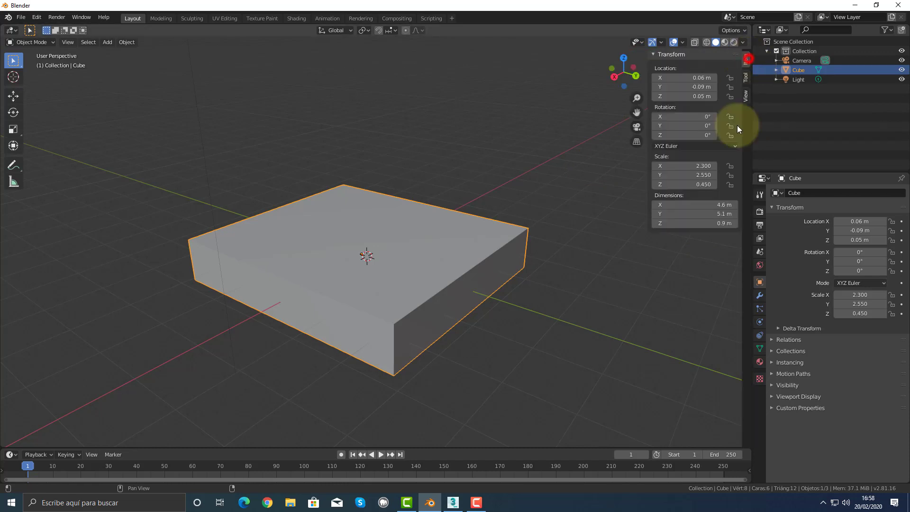
pyautogui.moveTo(647, 59); pyautogui.dragTo(755, 60)
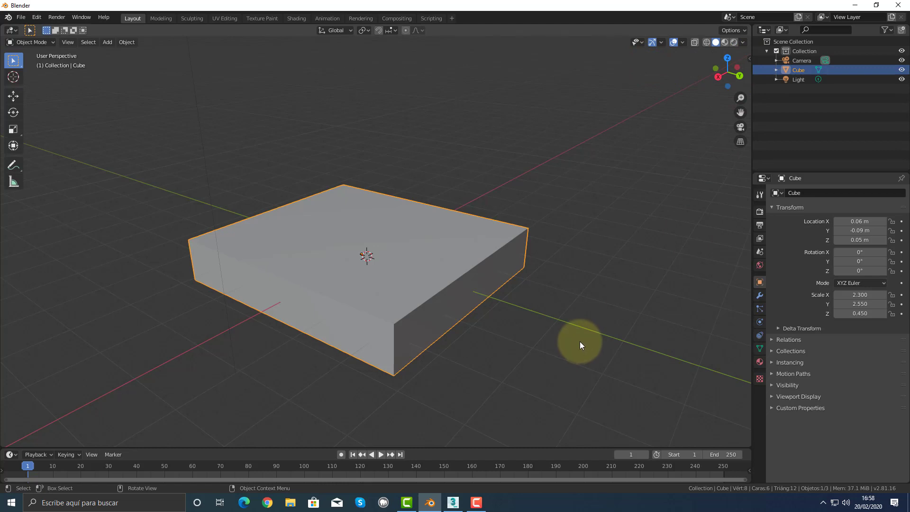
pyautogui.click(579, 334)
pyautogui.click(477, 256)
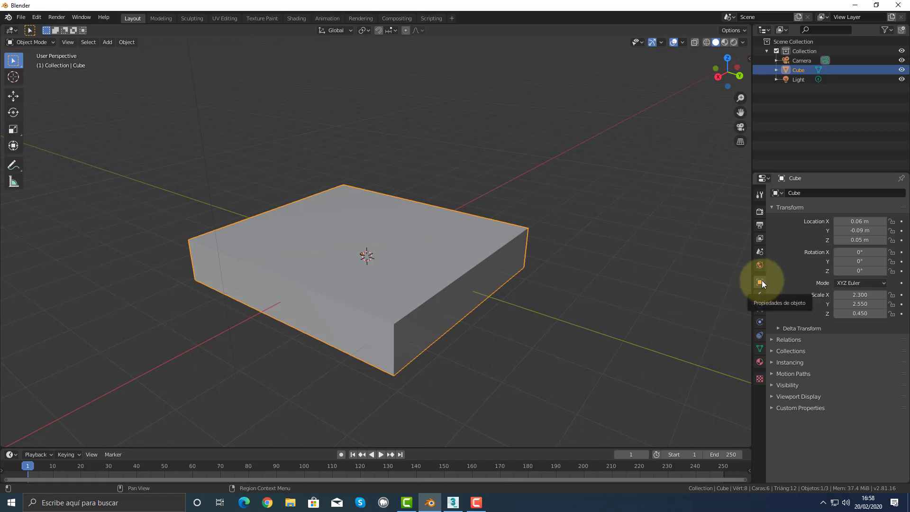
# Examine the Transform and Delta Transform settings in the cube's object properties
pyautogui.click(772, 207)
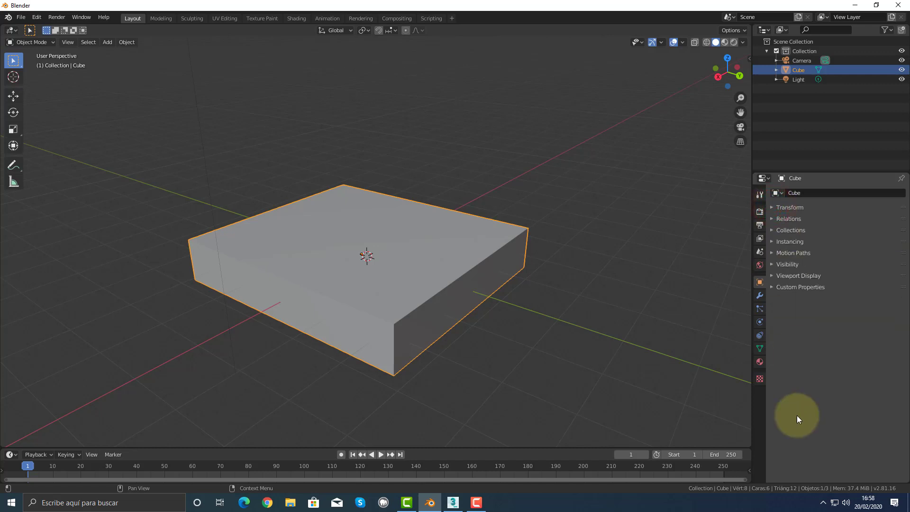
pyautogui.click(772, 207)
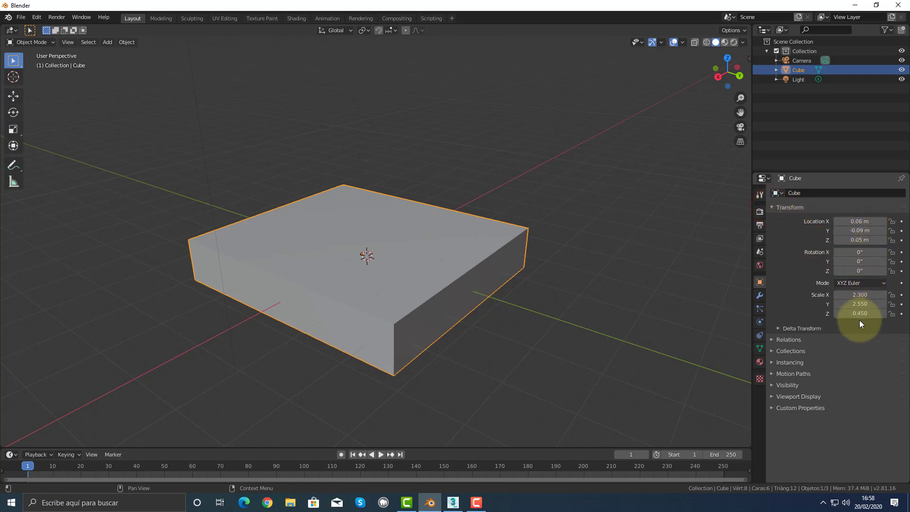
pyautogui.click(778, 327)
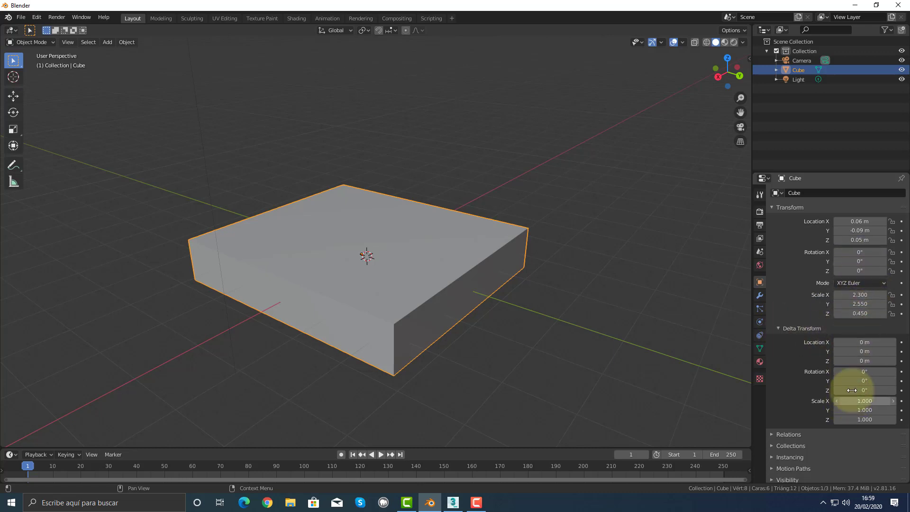
pyautogui.click(778, 327)
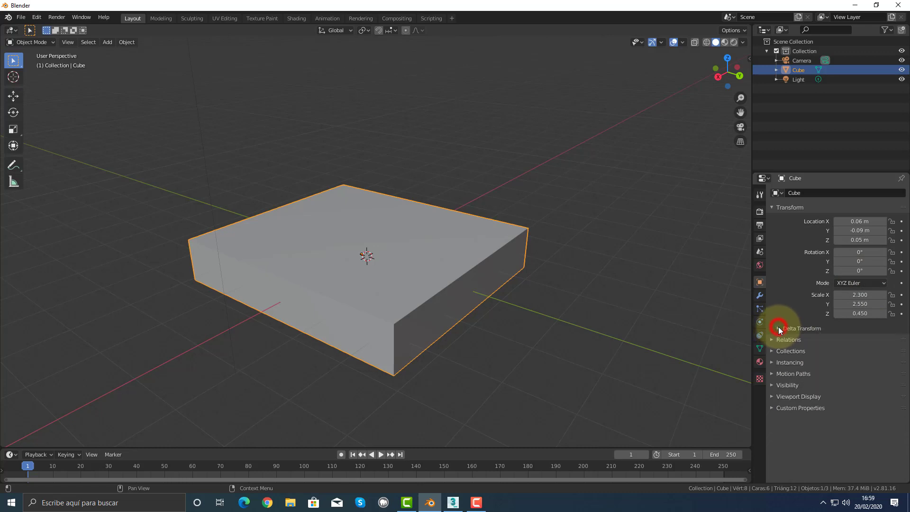
# Show the viewport sidebar again and look through the cube's Relations, Collections, Instancing, Motion Paths, Visibility and Viewport Display properties
pyautogui.click(748, 56)
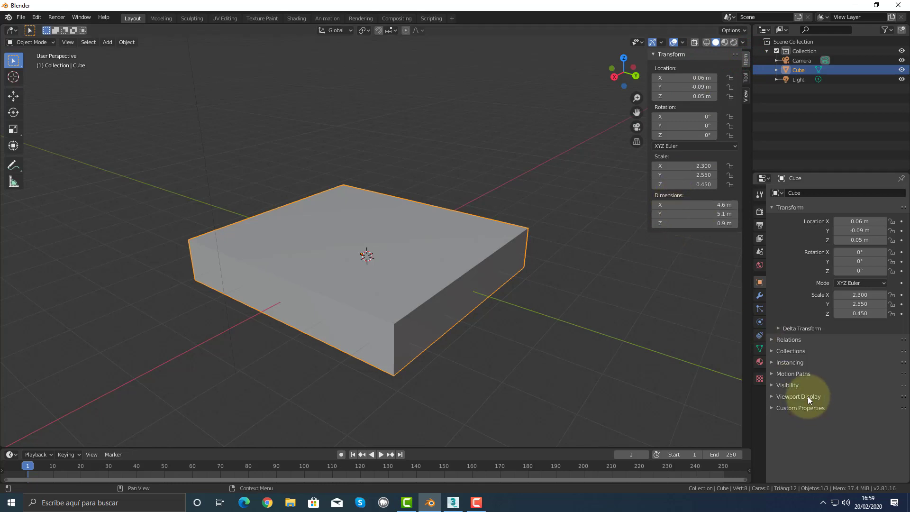
pyautogui.click(772, 339)
pyautogui.click(772, 338)
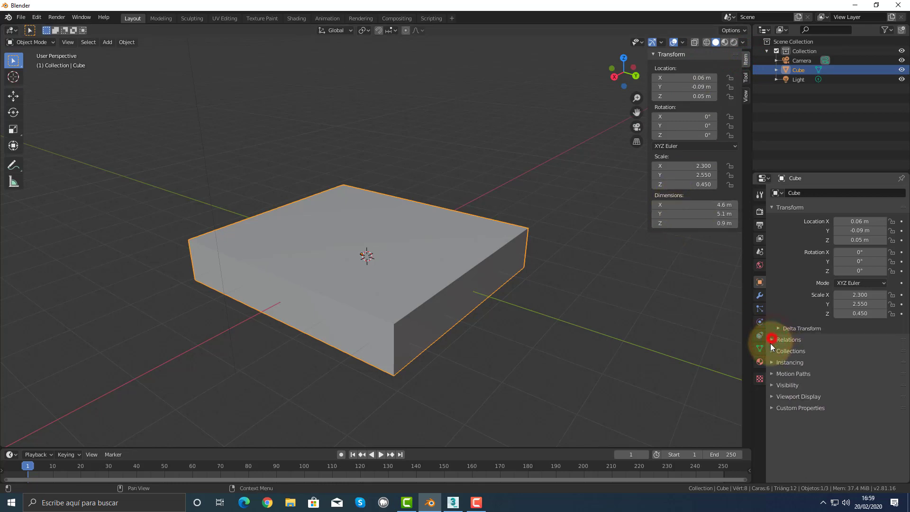
pyautogui.click(770, 349)
pyautogui.click(770, 350)
pyautogui.click(771, 362)
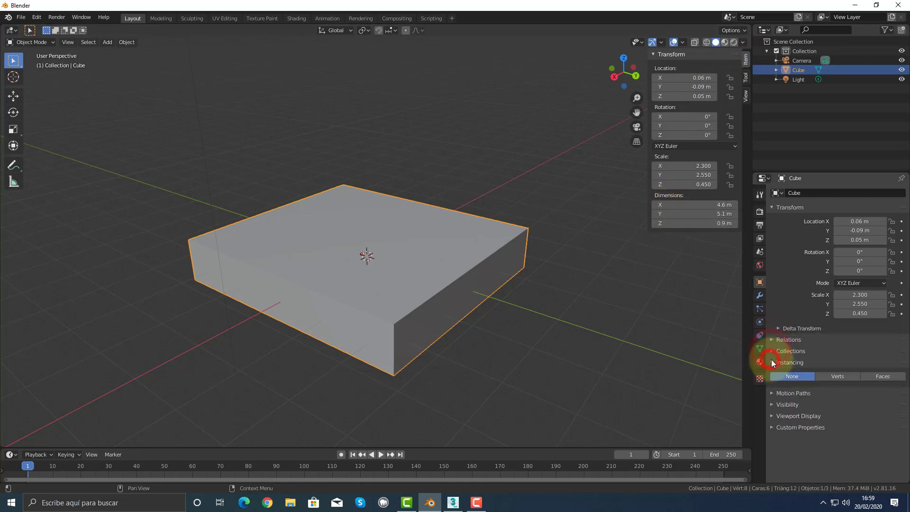
pyautogui.click(772, 362)
pyautogui.click(774, 374)
pyautogui.click(773, 374)
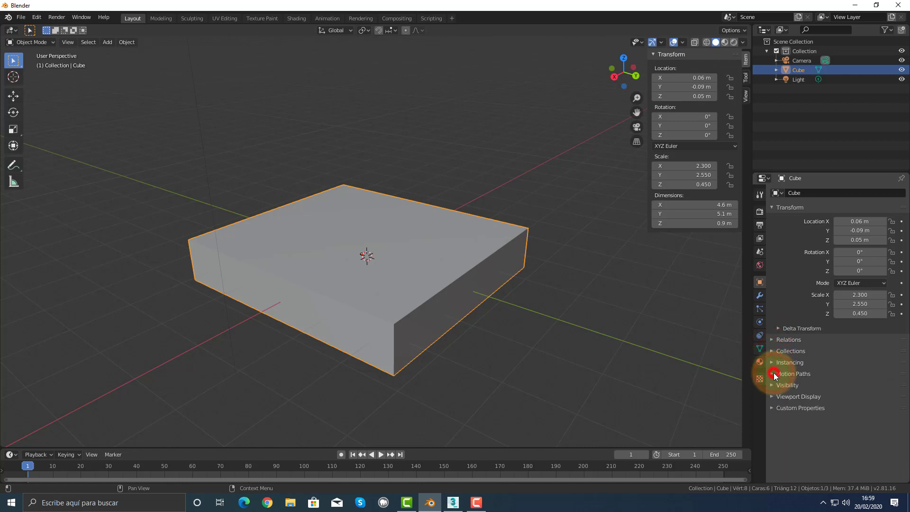
pyautogui.click(771, 384)
pyautogui.click(771, 384)
pyautogui.click(769, 396)
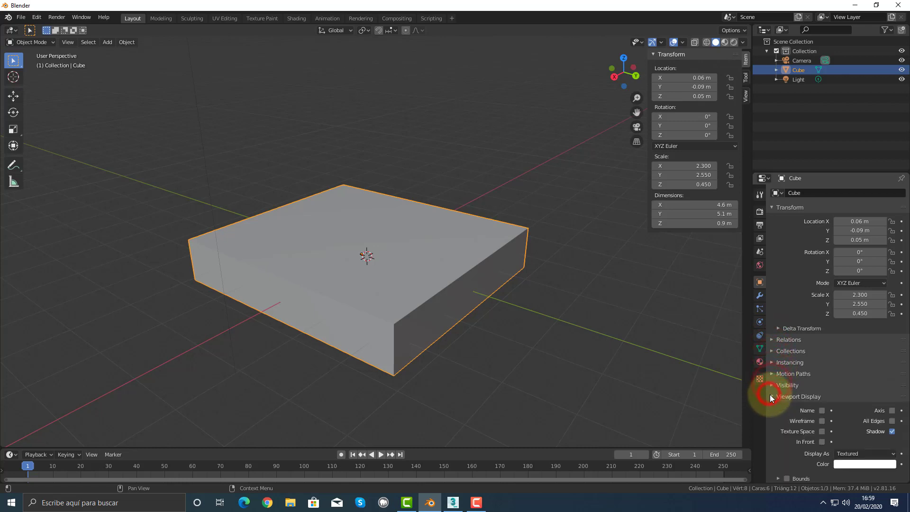
pyautogui.click(769, 396)
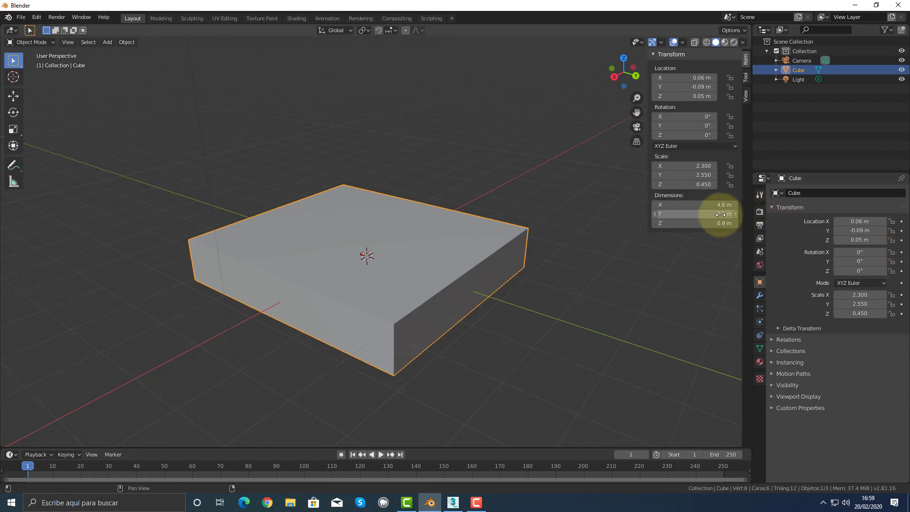
# Delete the resized cube and add a new default cube mesh at the origin
pyautogui.click(708, 397)
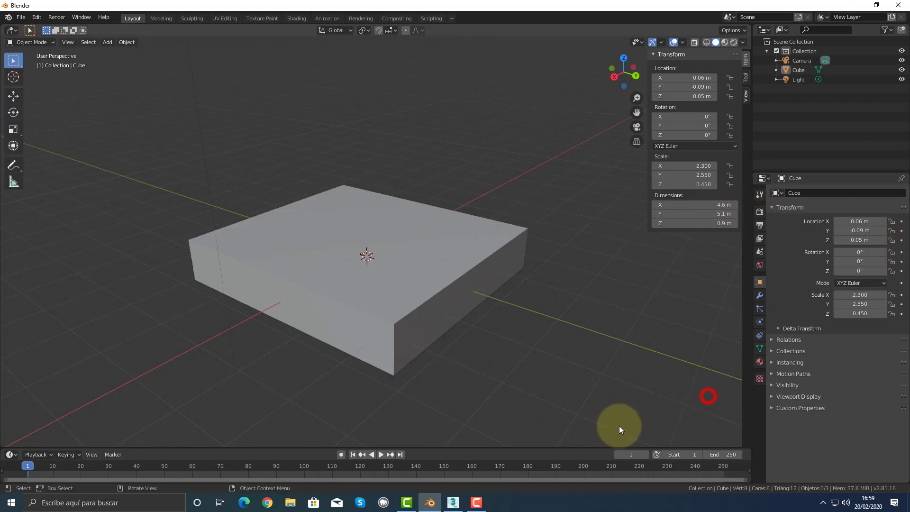
pyautogui.click(454, 308)
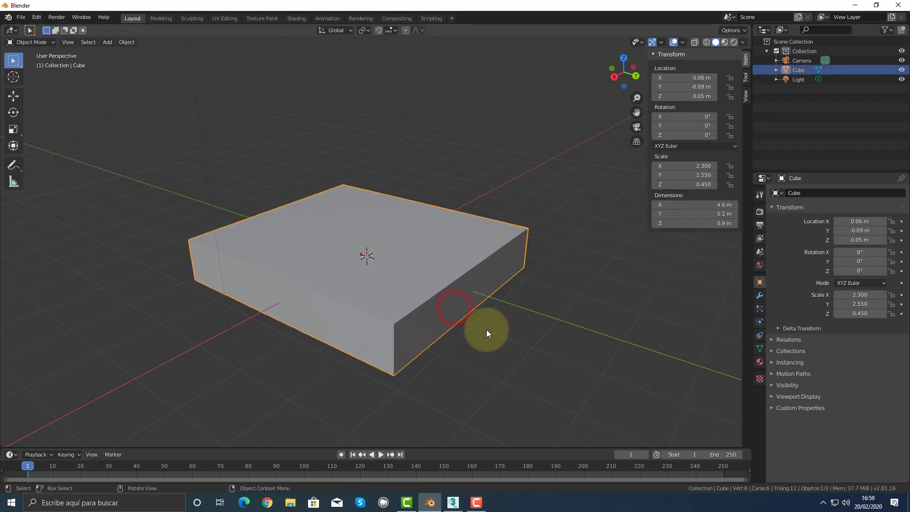
pyautogui.press('Delete')
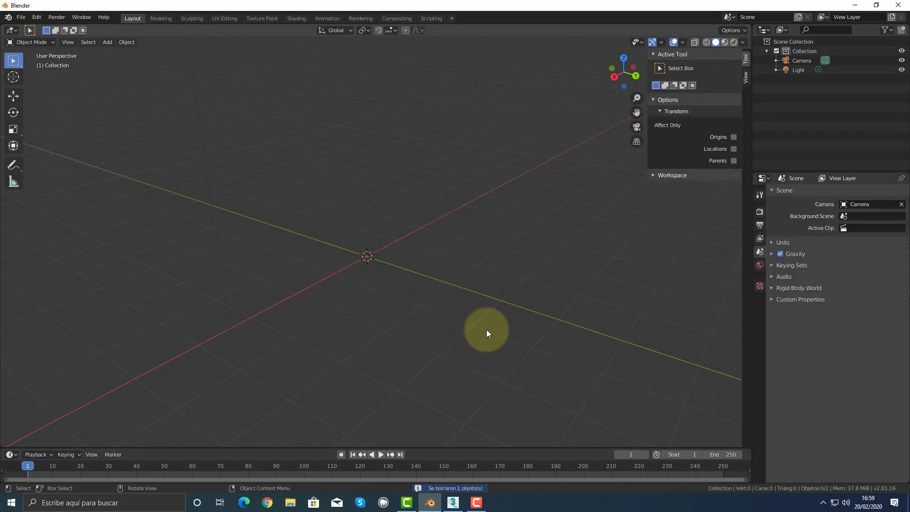
pyautogui.hotkey('shift', 'a')
pyautogui.moveTo(486, 309)
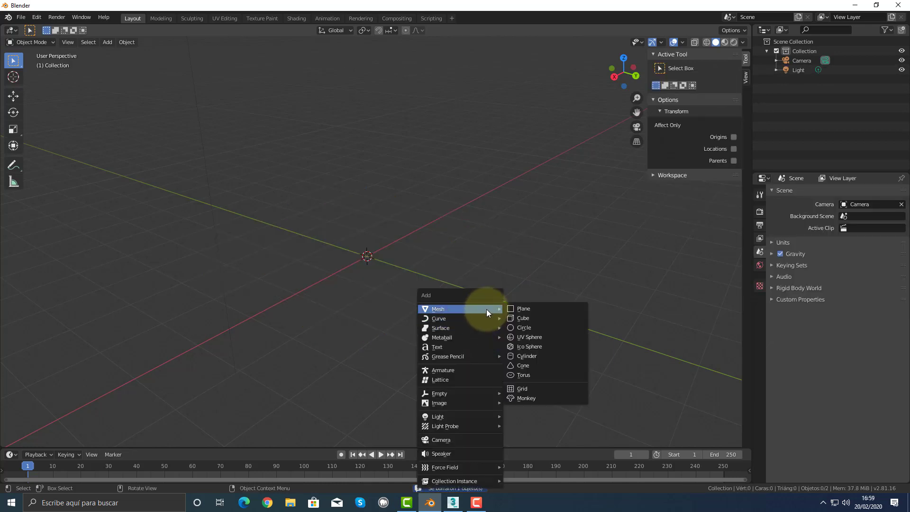
pyautogui.click(533, 316)
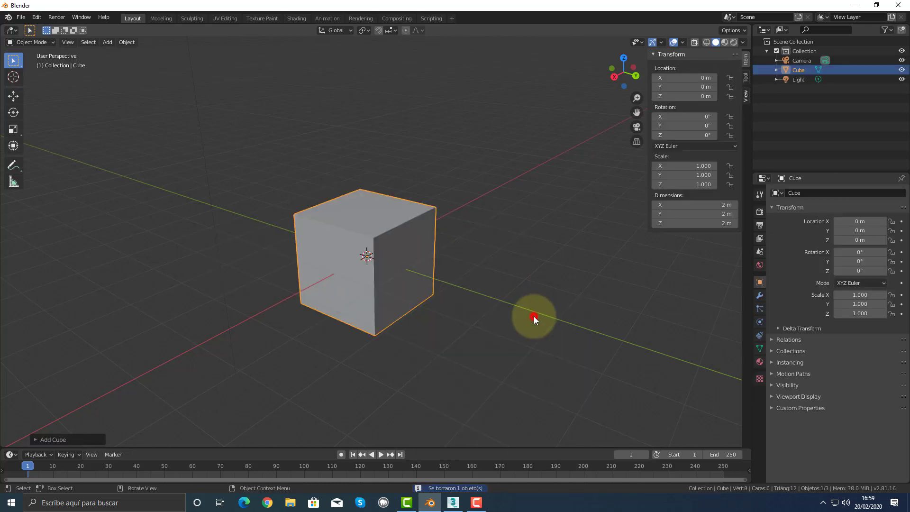
# Switch to 3ds Max and replace the box with a new one about 1.9 m long, 1.35 m wide and 0.98 m high
pyautogui.click(453, 503)
pyautogui.press('Delete')
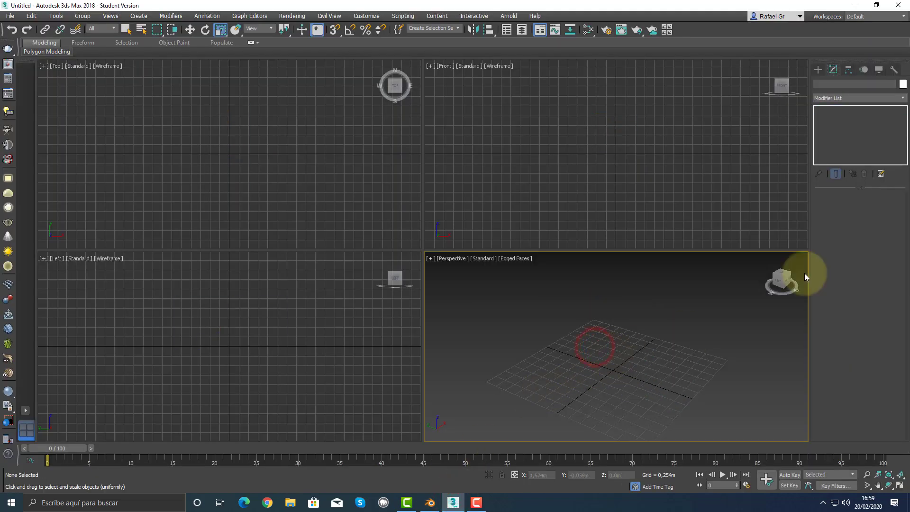
pyautogui.click(818, 70)
pyautogui.click(839, 127)
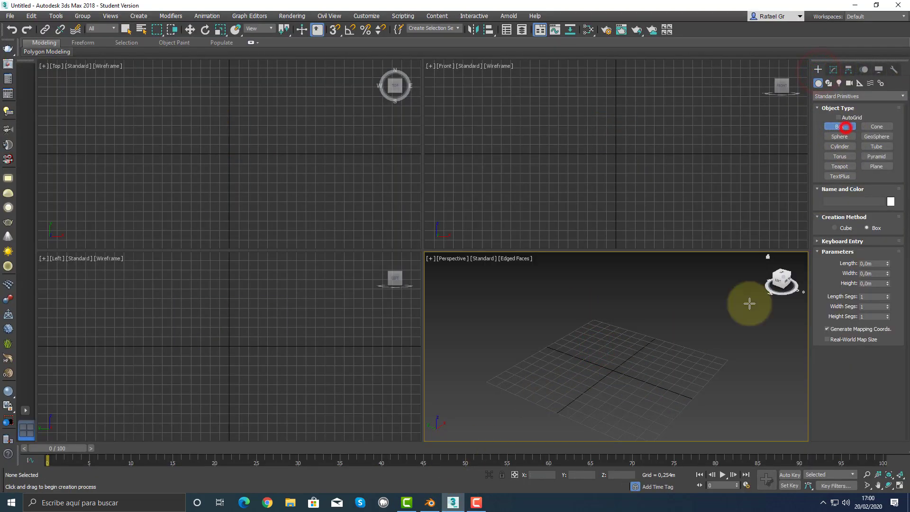
pyautogui.moveTo(600, 349); pyautogui.dragTo(646, 403)
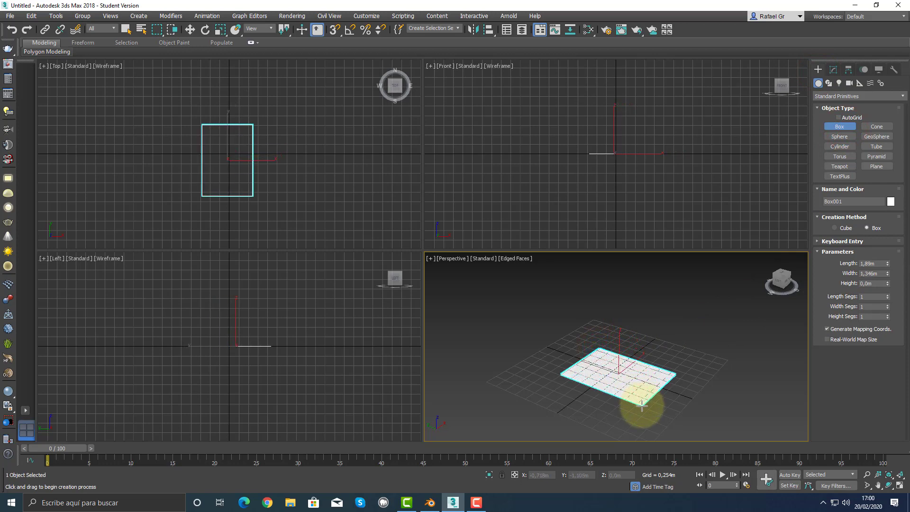
pyautogui.click(644, 361)
pyautogui.press('r')
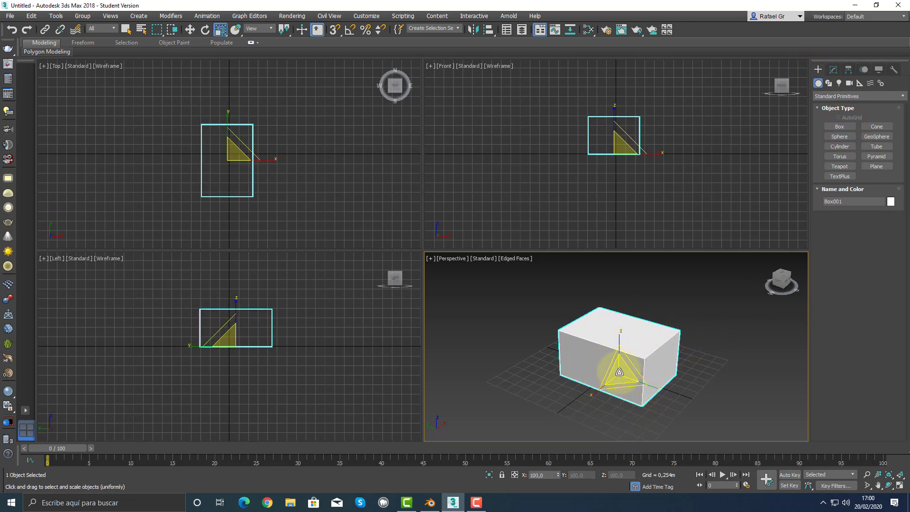
# Increase the new box's length parameter to about 2.01 m
pyautogui.click(832, 70)
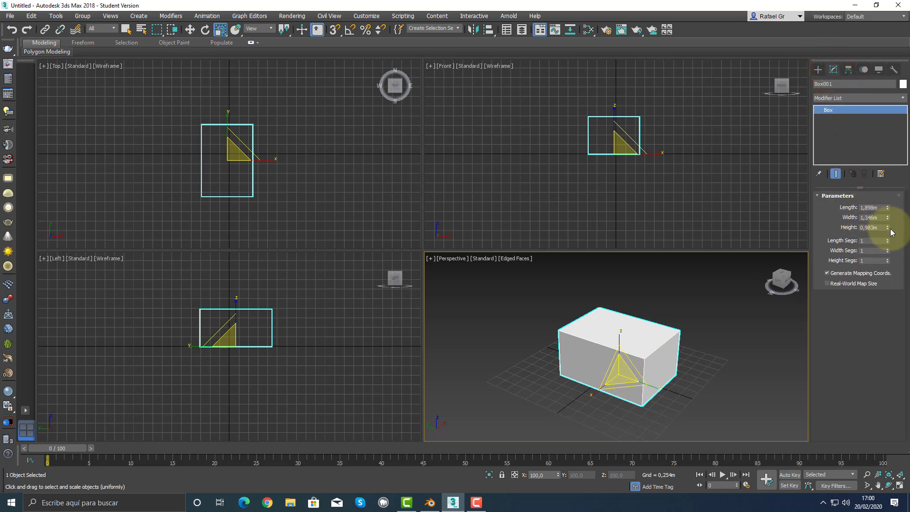
pyautogui.moveTo(888, 208); pyautogui.dragTo(885, 206)
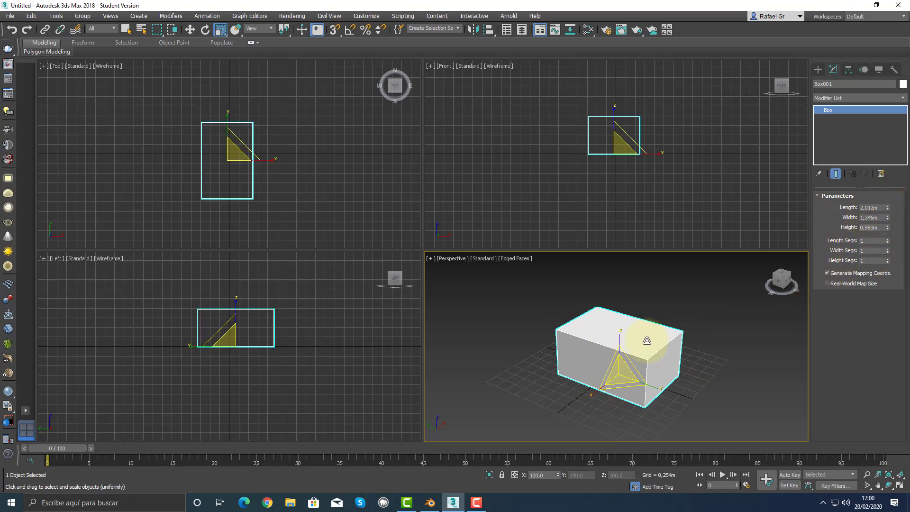
# Delete the box and create a standard sphere with a radius of about 0.56 m at the grid's centre
pyautogui.press('Delete')
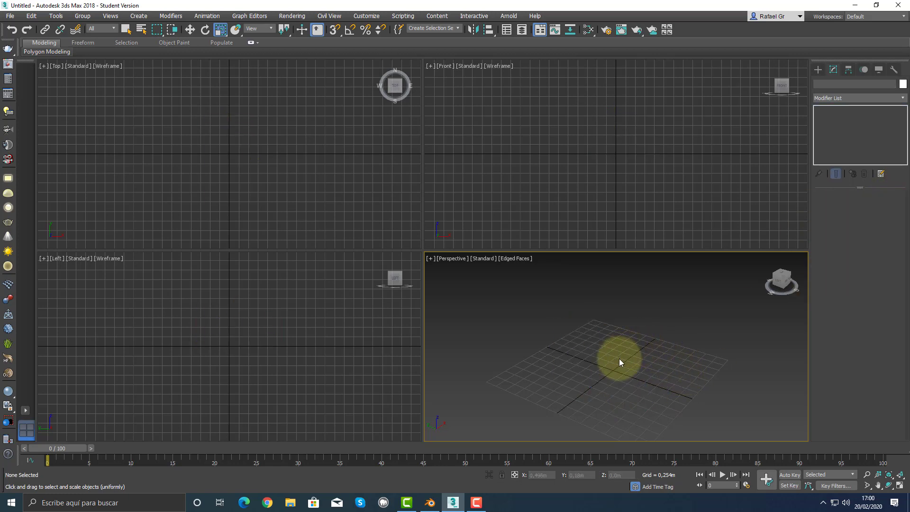
pyautogui.click(818, 71)
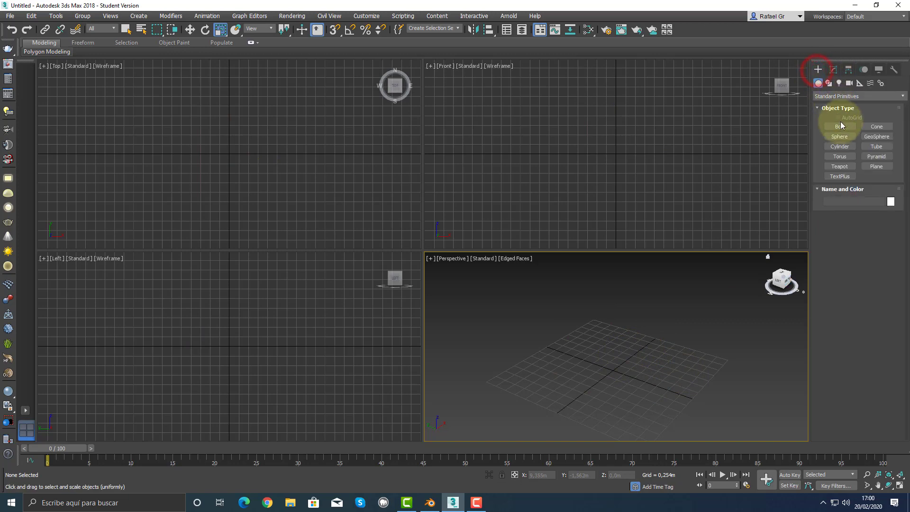
pyautogui.click(839, 137)
pyautogui.moveTo(613, 370); pyautogui.dragTo(639, 378)
pyautogui.rightClick(638, 377)
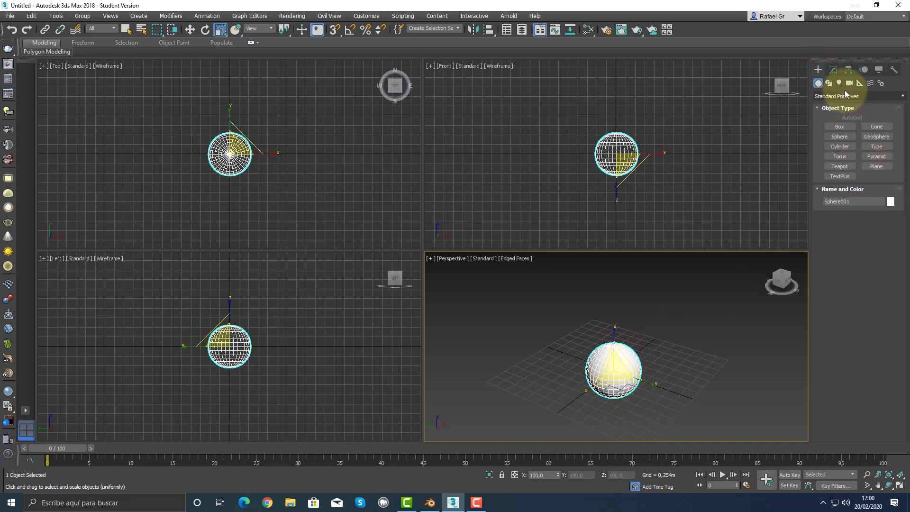
# Increase the sphere's radius to about 0.78 m and set its segments to 25
pyautogui.click(833, 71)
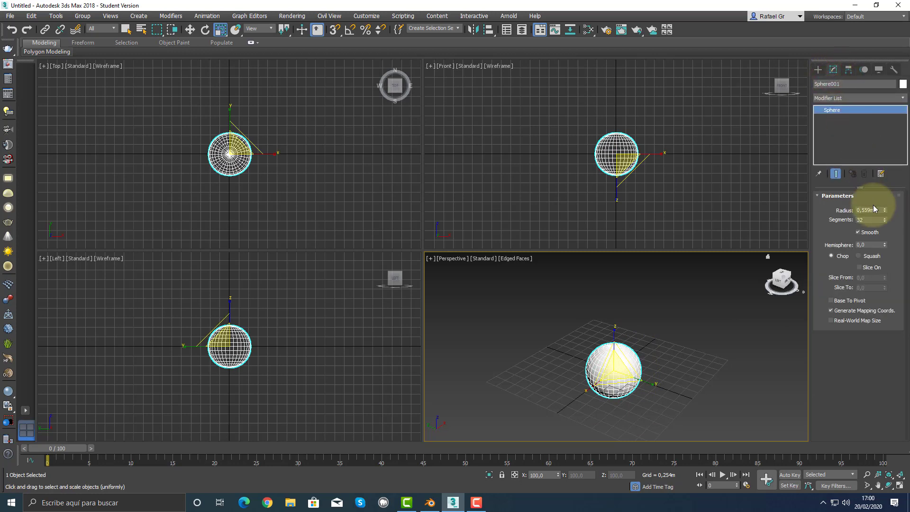
pyautogui.moveTo(885, 210); pyautogui.dragTo(884, 185)
pyautogui.moveTo(884, 221); pyautogui.dragTo(884, 222)
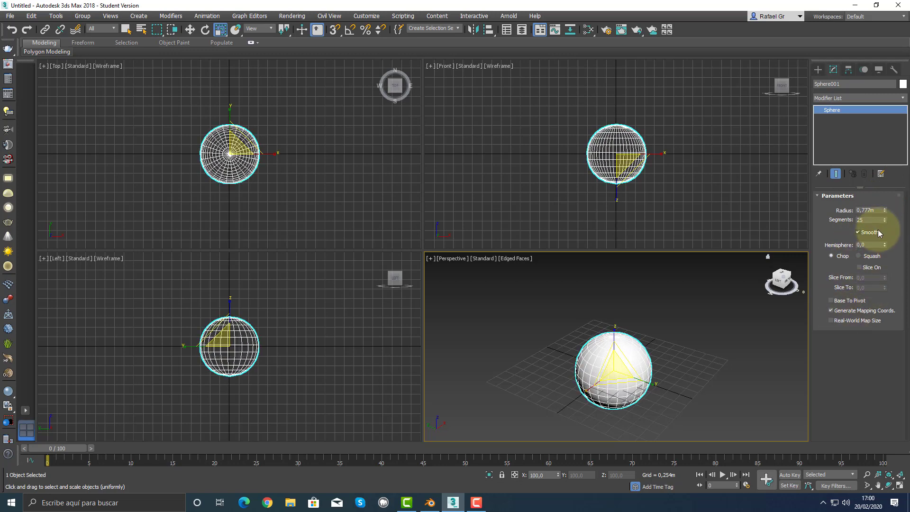
# Convert the sphere to an Editable Poly and undo the conversion
pyautogui.rightClick(847, 110)
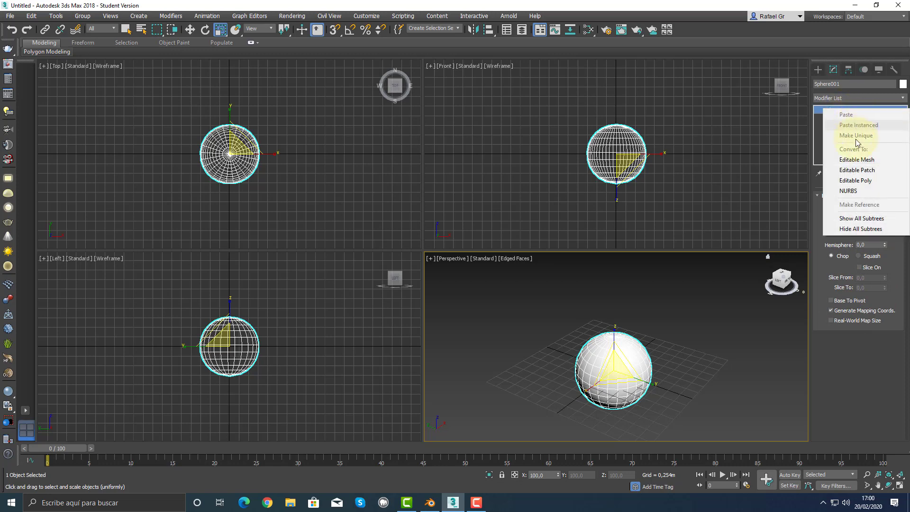
pyautogui.click(864, 181)
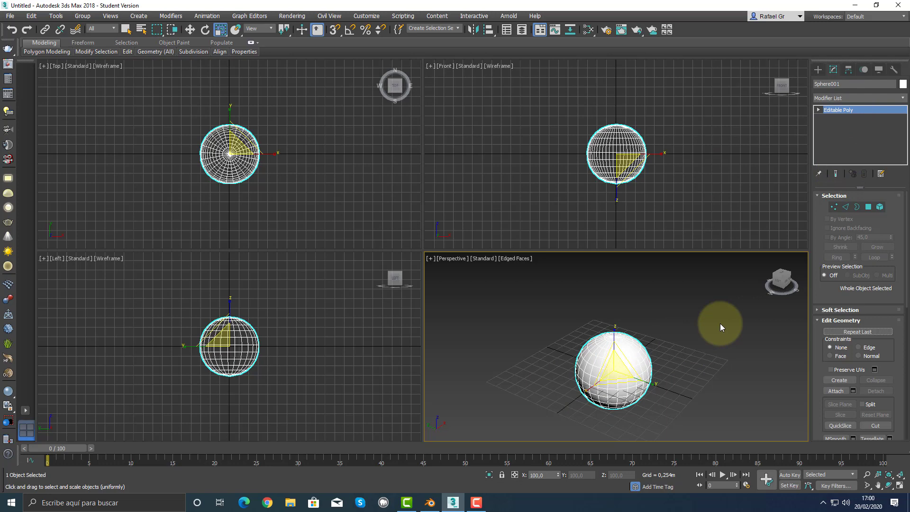
pyautogui.click(12, 30)
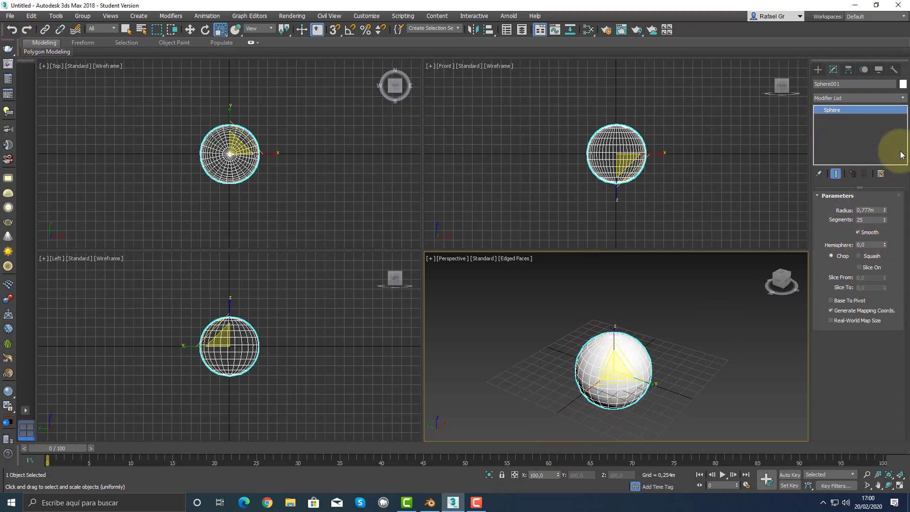
# Add an Edit Poly modifier to the sphere and switch its vertex selection level on and off
pyautogui.click(880, 97)
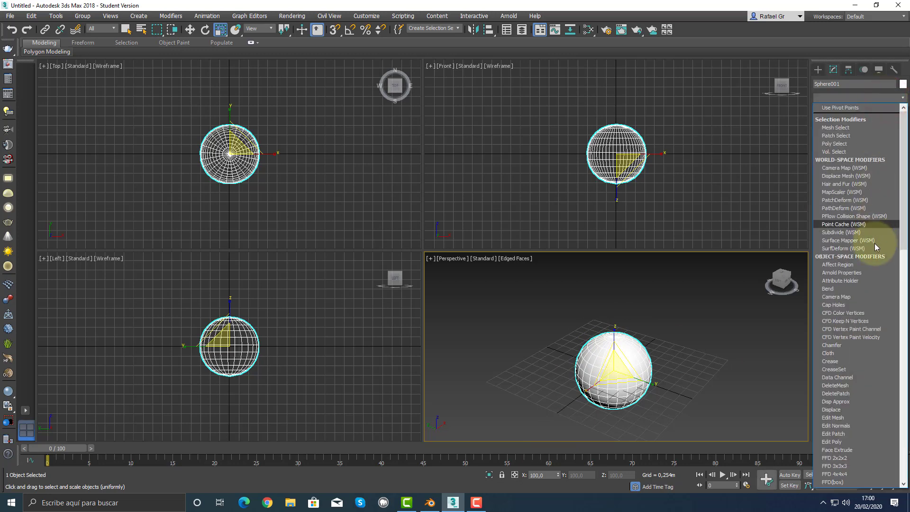
pyautogui.scroll(3, 875, 245)
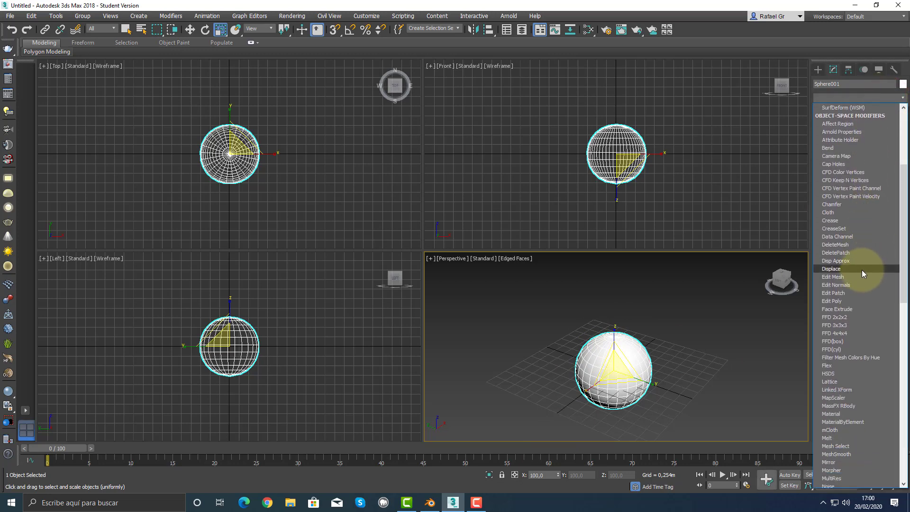
pyautogui.click(849, 301)
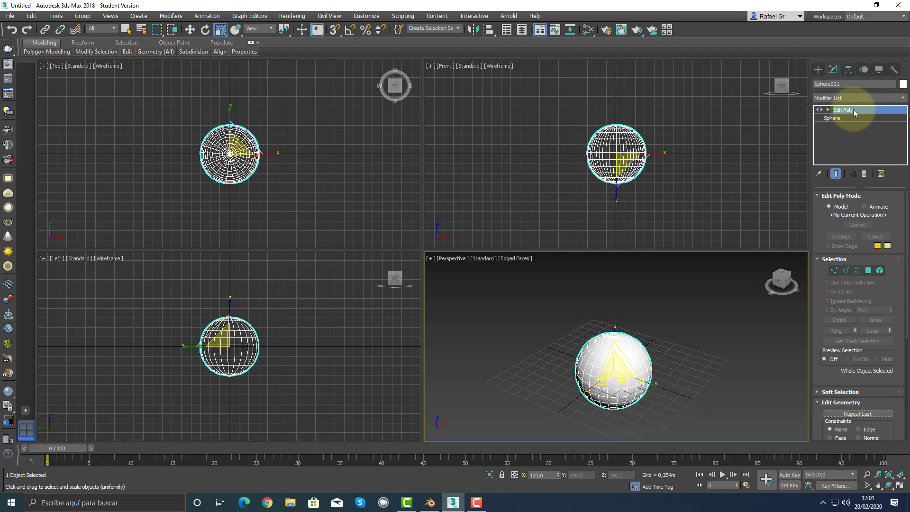
pyautogui.click(834, 270)
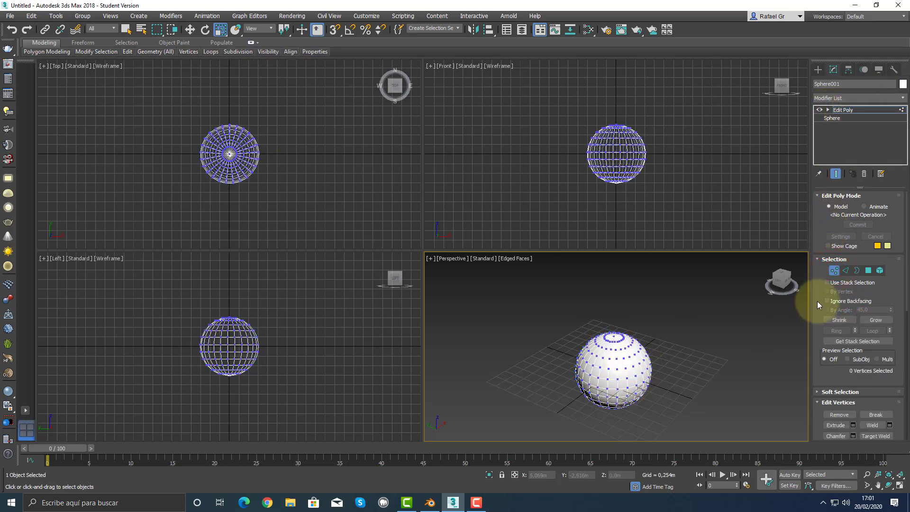
pyautogui.click(834, 270)
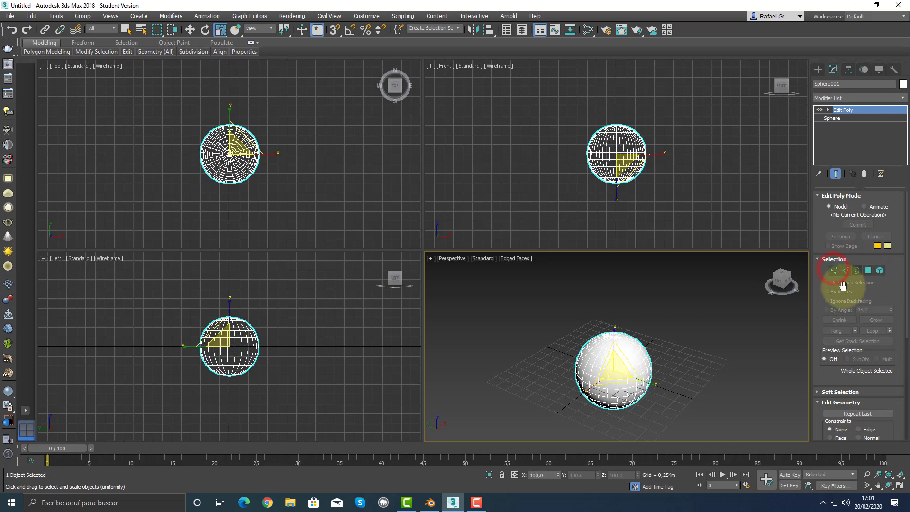
# Set the base Sphere's radius to about 0.75 m and segments to 14, and return to the Edit Poly level
pyautogui.click(834, 118)
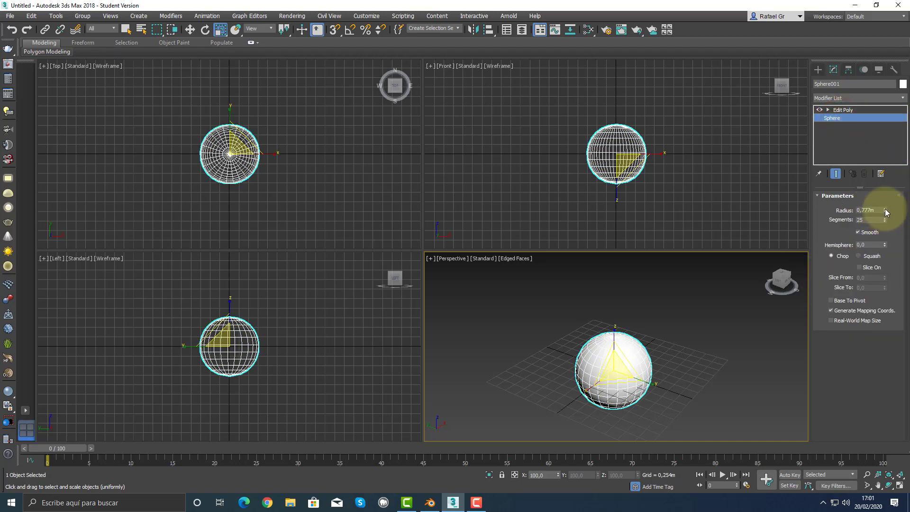
pyautogui.moveTo(885, 210); pyautogui.dragTo(885, 224)
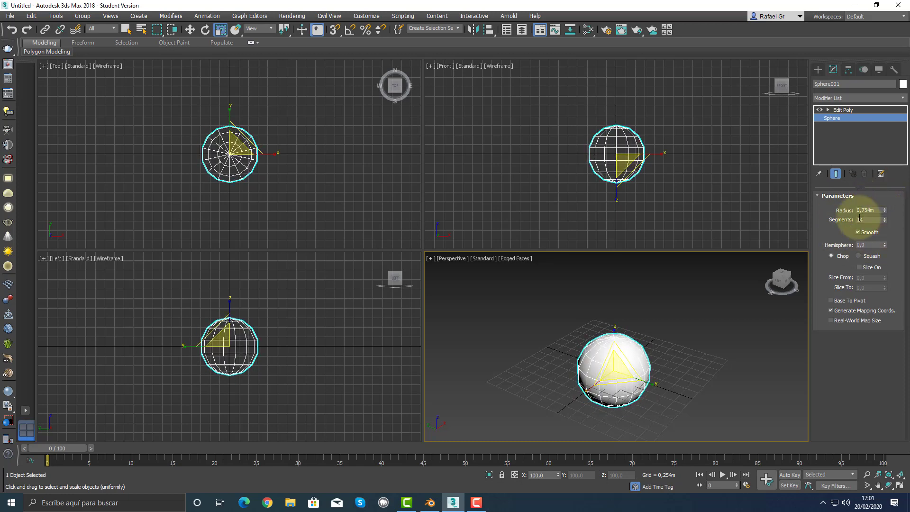
pyautogui.click(843, 110)
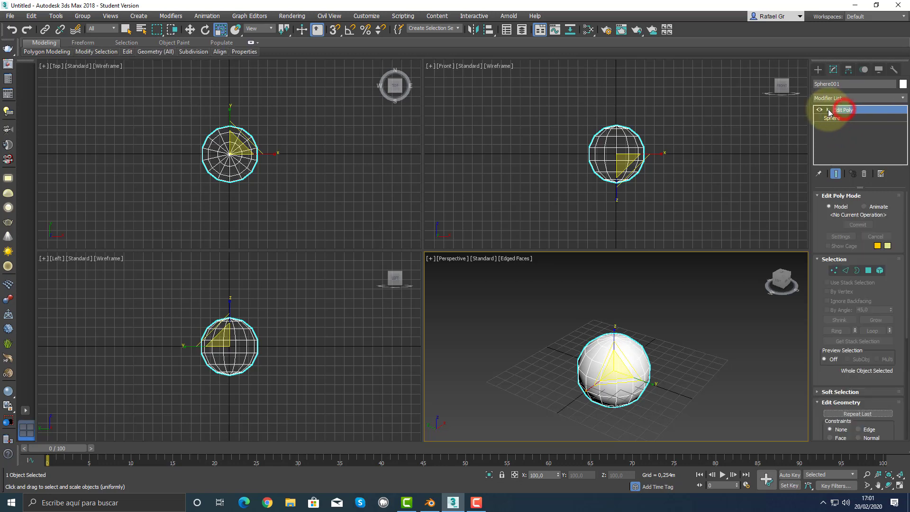
# Select a group of vertices on one side of the sphere, move them up and outward into a long bulge, and leave vertex editing
pyautogui.click(827, 110)
pyautogui.click(848, 118)
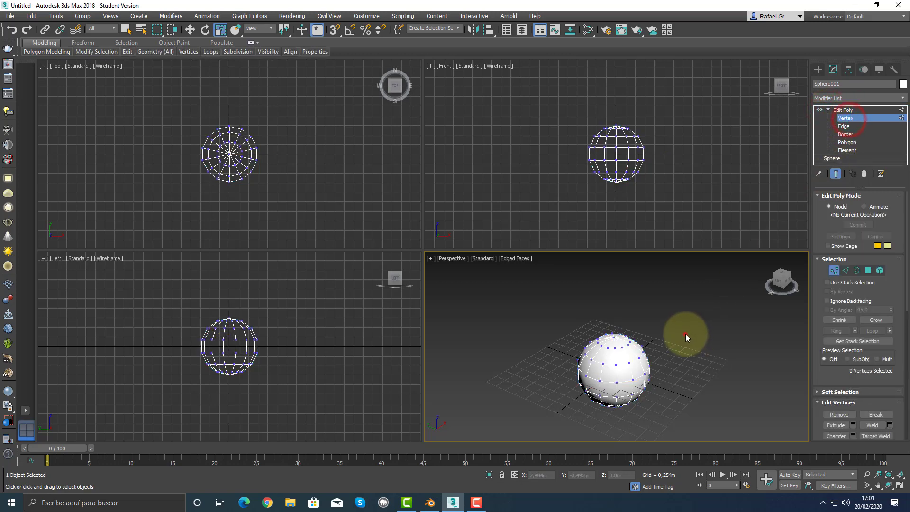
pyautogui.moveTo(638, 387); pyautogui.dragTo(686, 333)
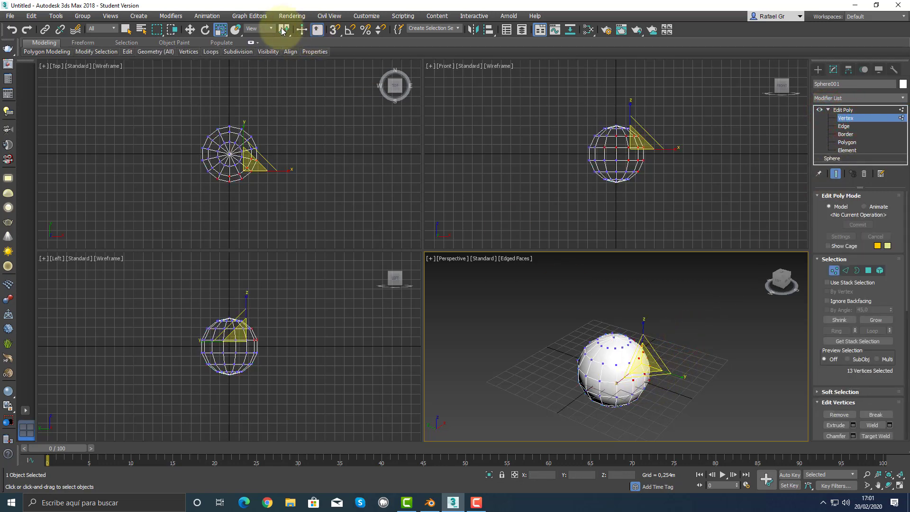
pyautogui.click(190, 29)
pyautogui.moveTo(635, 338); pyautogui.dragTo(688, 325)
pyautogui.click(735, 410)
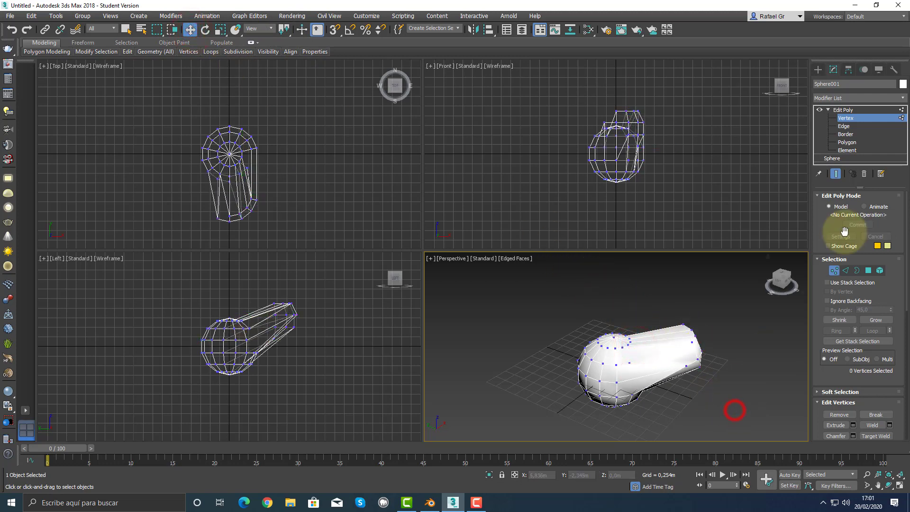
pyautogui.click(845, 118)
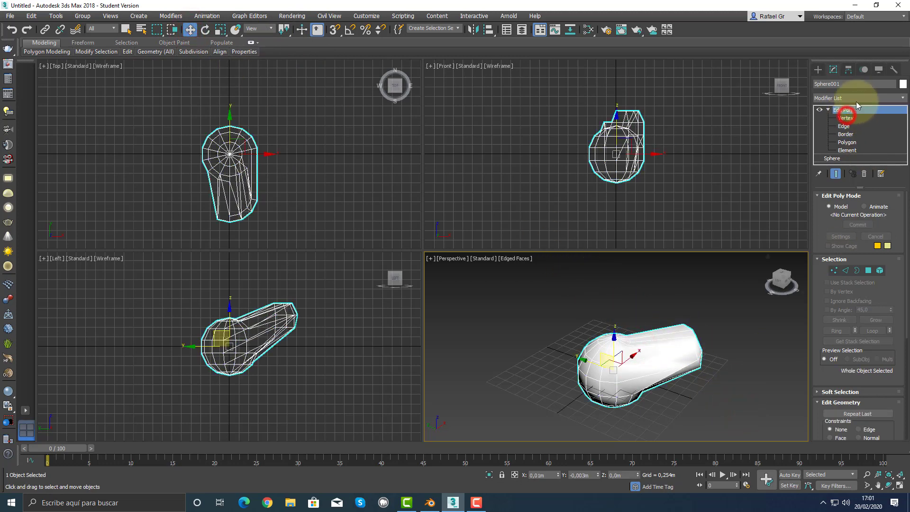
pyautogui.click(827, 110)
# Accept editing the base Sphere beneath Edit Poly, set its radius to about 0.90 m and segments to 20, and return to Edit Poly
pyautogui.click(836, 119)
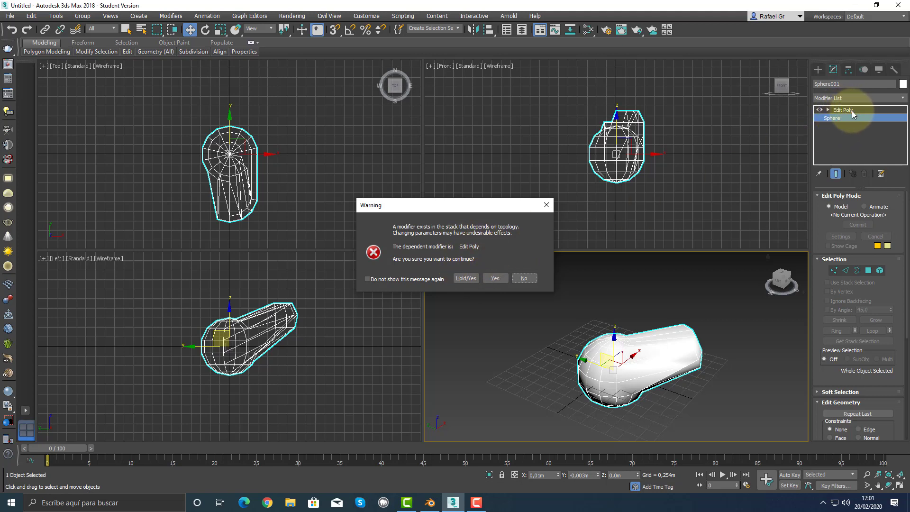
pyautogui.click(495, 279)
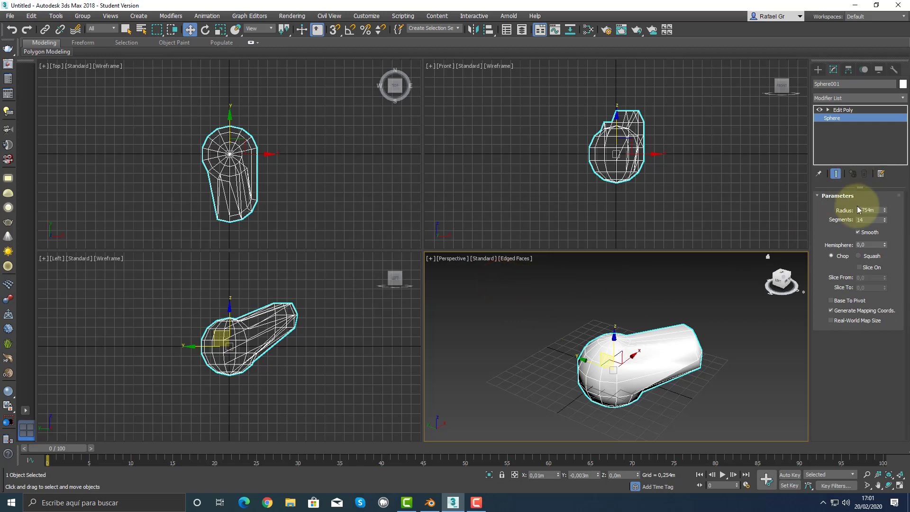
pyautogui.moveTo(885, 211)
pyautogui.mouseDown()
pyautogui.moveTo(885, 191)
pyautogui.moveTo(885, 218)
pyautogui.moveTo(886, 199)
pyautogui.mouseUp()
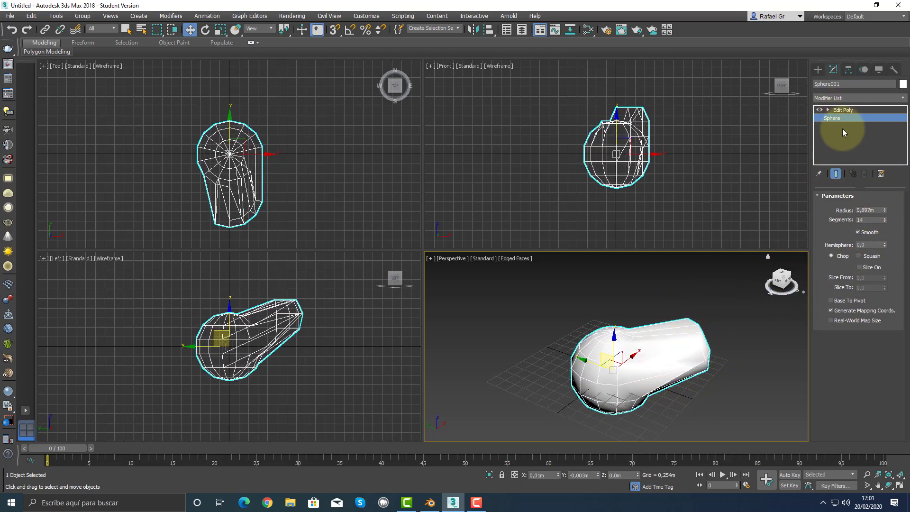
pyautogui.moveTo(884, 221); pyautogui.dragTo(885, 221)
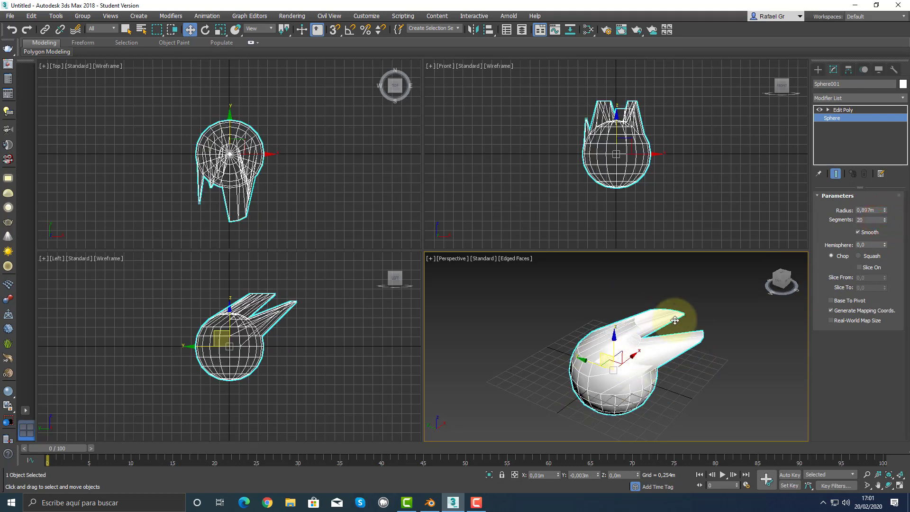
pyautogui.click(846, 110)
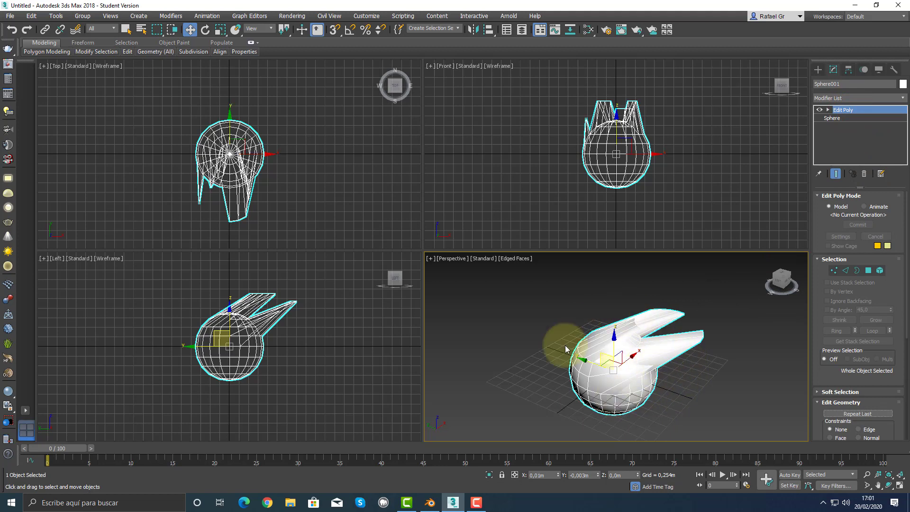
# Switch to Blender and replace the cube with a default UV sphere at the origin
pyautogui.click(430, 502)
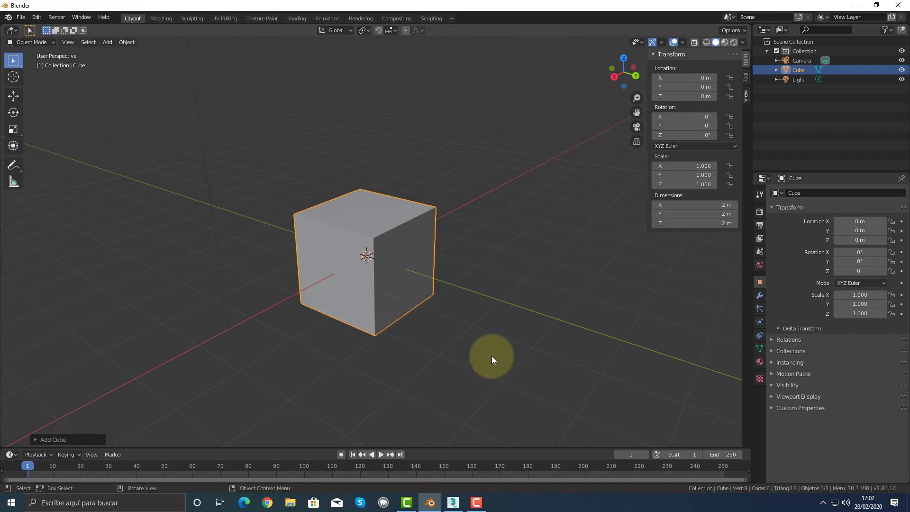
pyautogui.press('Delete')
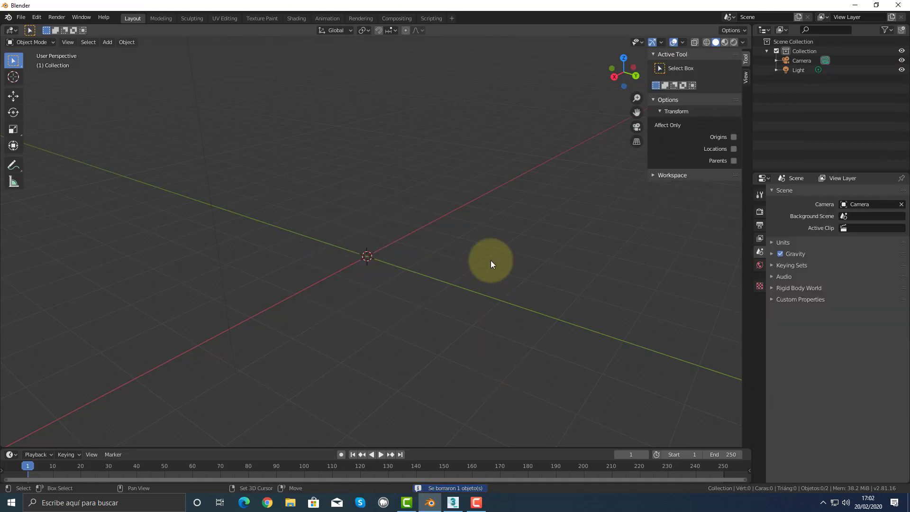
pyautogui.hotkey('shift', 'a')
pyautogui.moveTo(490, 263)
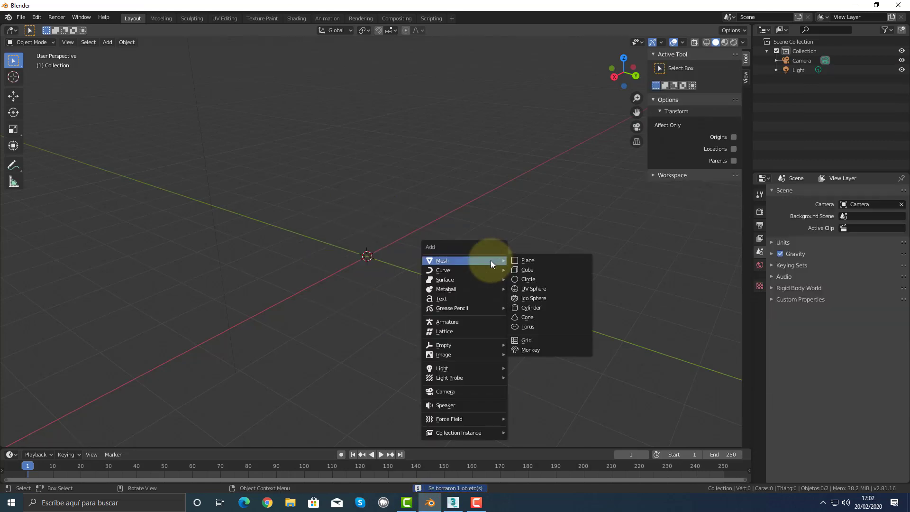
pyautogui.click(540, 289)
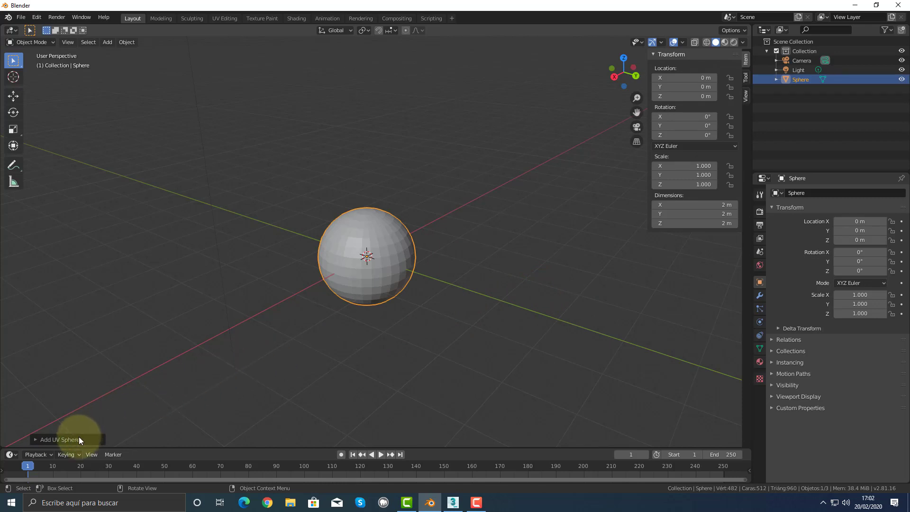
# Deselect and reselect the UV sphere, and enlarge its dimensions to 3.7 m in X, 3.2 m in Y and 3.5 m in Z
pyautogui.click(583, 290)
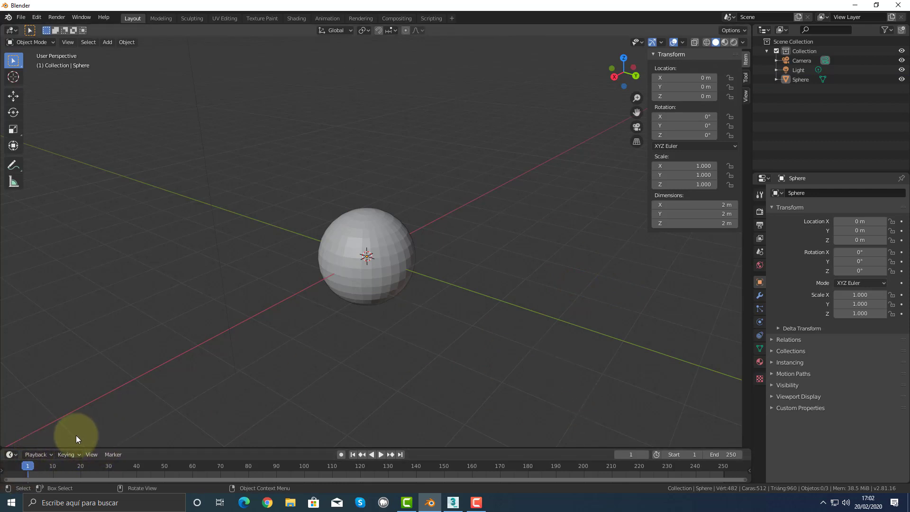
pyautogui.click(396, 276)
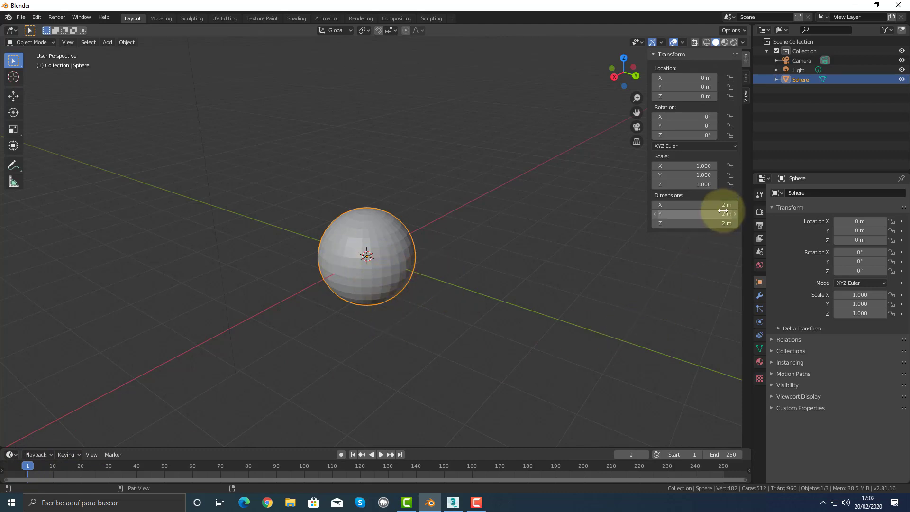
pyautogui.moveTo(714, 205)
pyautogui.mouseDown()
pyautogui.moveTo(727, 207)
pyautogui.moveTo(718, 220)
pyautogui.mouseUp()
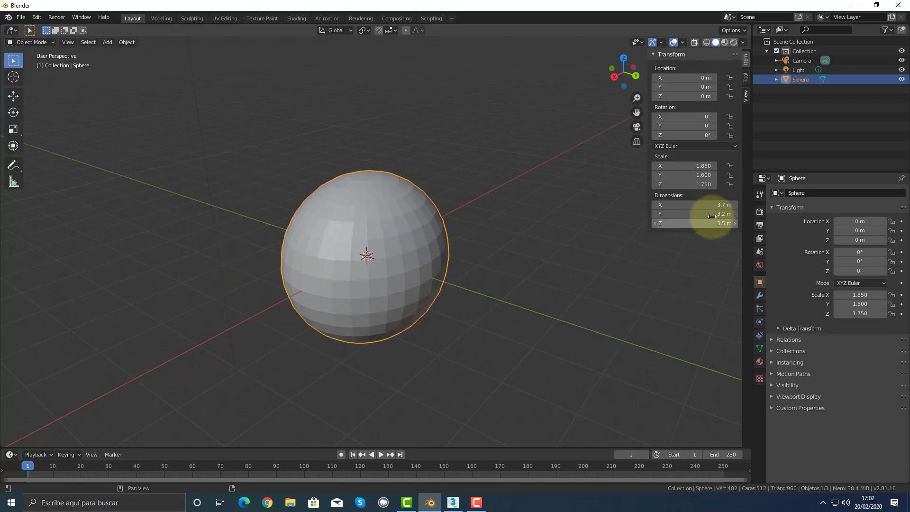
# Set the UV sphere's X, Y and Z dimensions to 4 m each
pyautogui.click(719, 204)
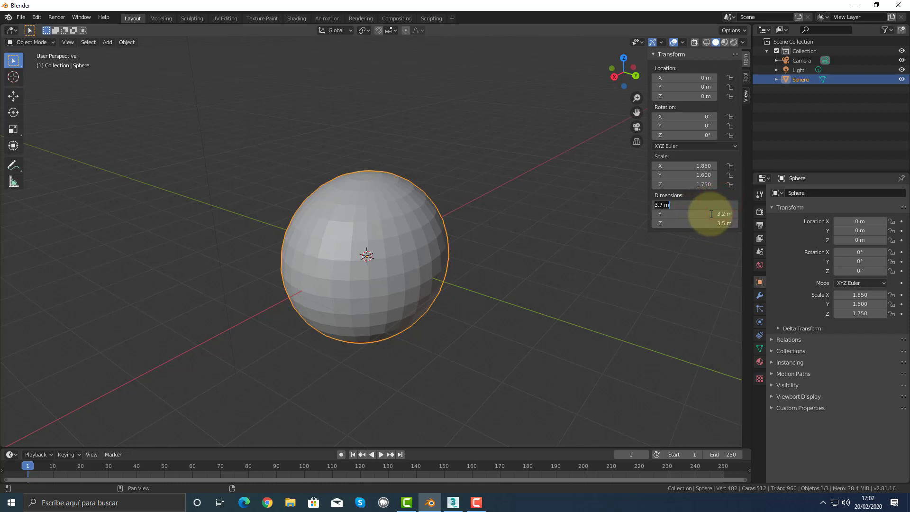
pyautogui.write('4')
pyautogui.press('Tab')
pyautogui.write('4')
pyautogui.press('Tab')
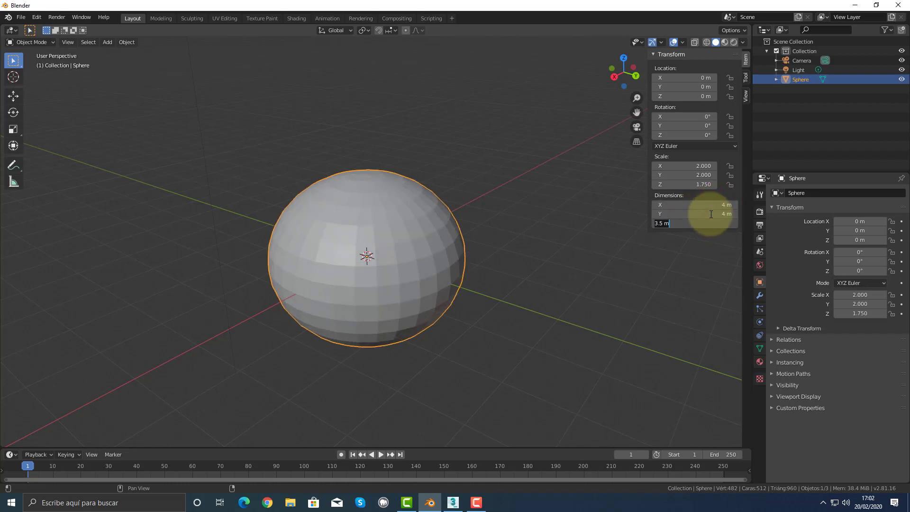
pyautogui.write('4')
pyautogui.press('Tab')
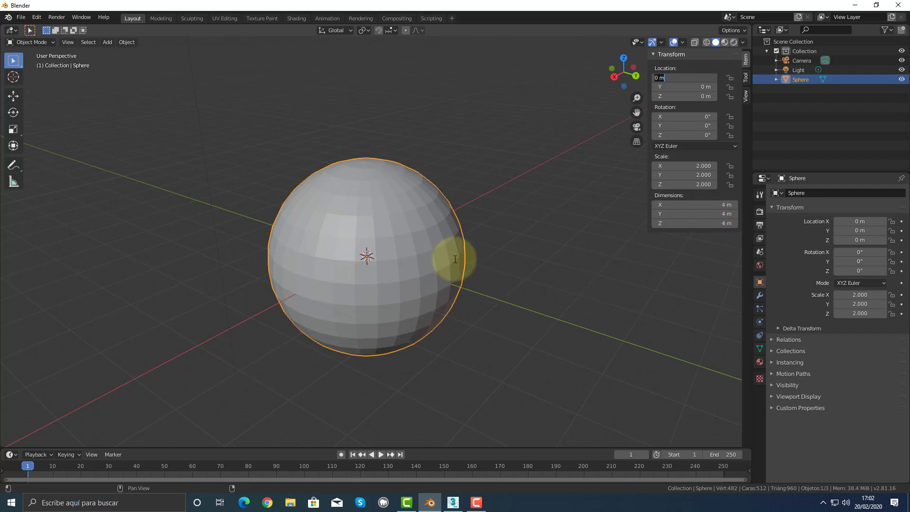
# Delete the enlarged sphere and add a new default UV sphere at the origin
pyautogui.click(540, 240)
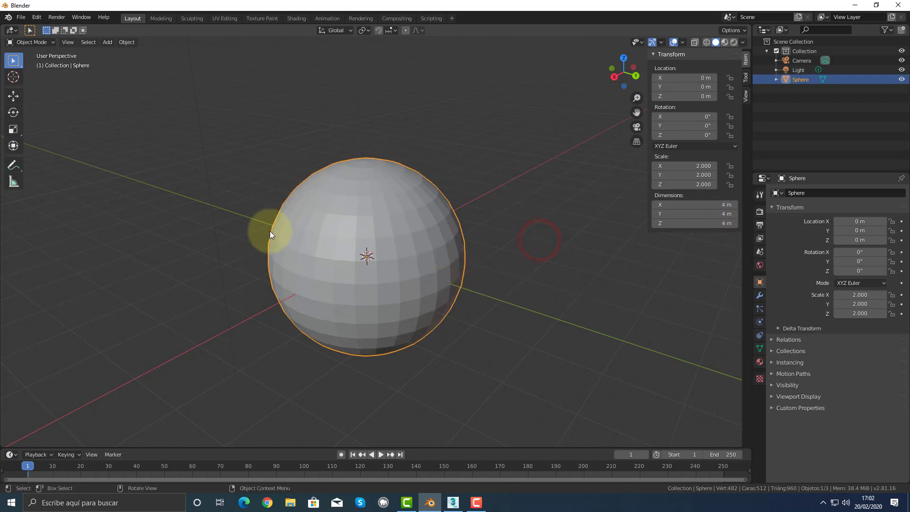
pyautogui.press('Delete')
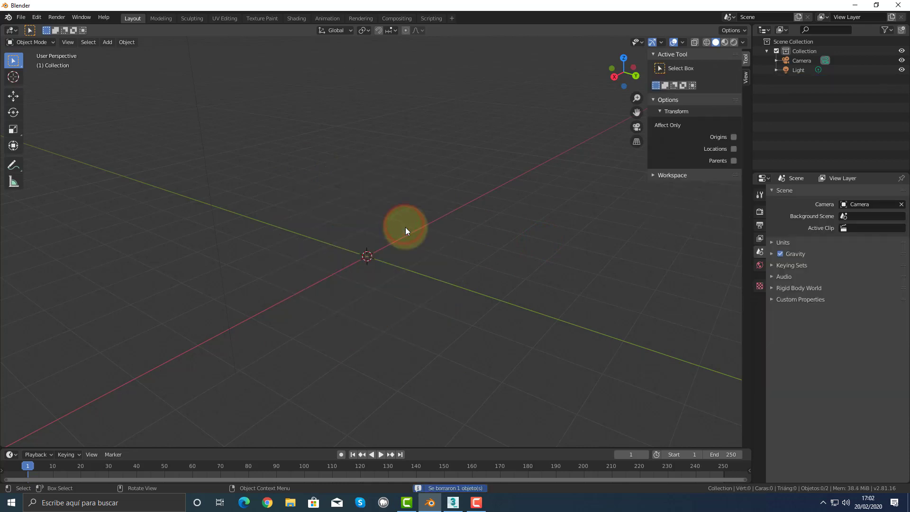
pyautogui.hotkey('shift', 'a')
pyautogui.moveTo(405, 254)
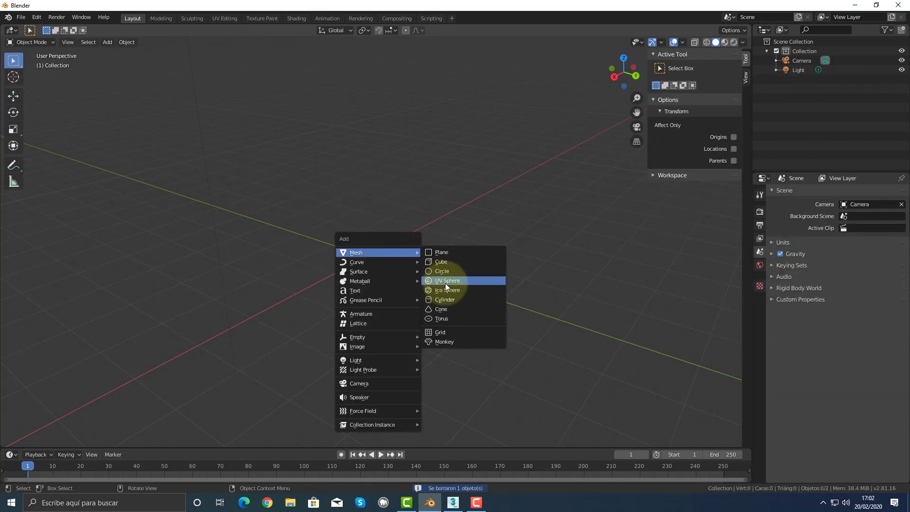
pyautogui.click(439, 282)
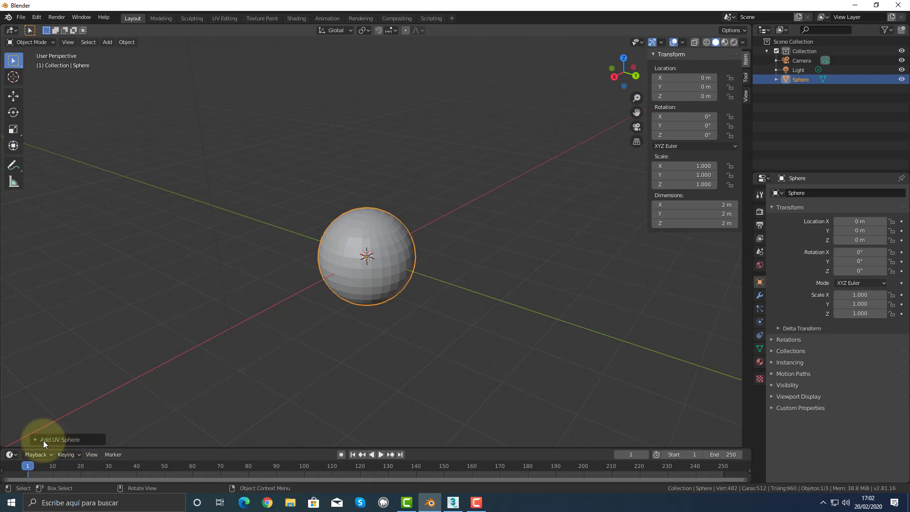
# Set the new UV sphere's creation parameters to 9 segments, 9 rings and a 1.04 m radius, and deselect and reselect it
pyautogui.click(73, 438)
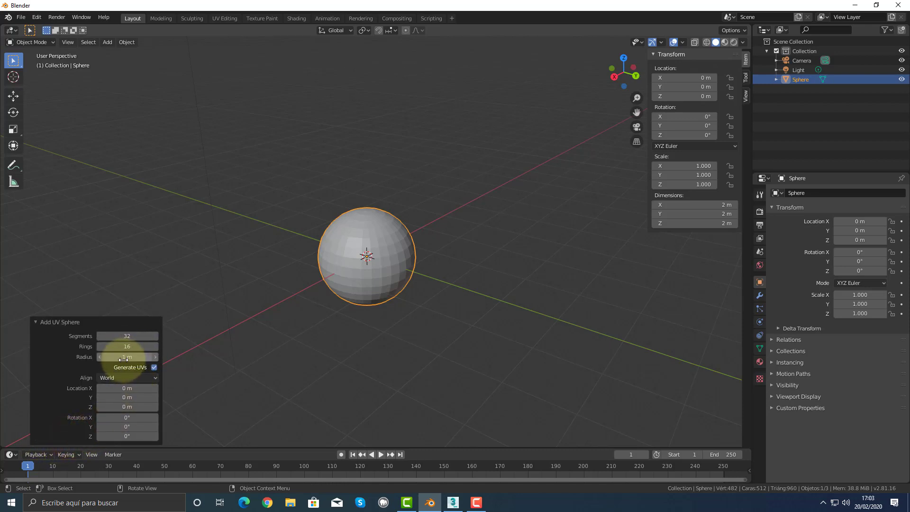
pyautogui.moveTo(124, 359); pyautogui.dragTo(118, 340)
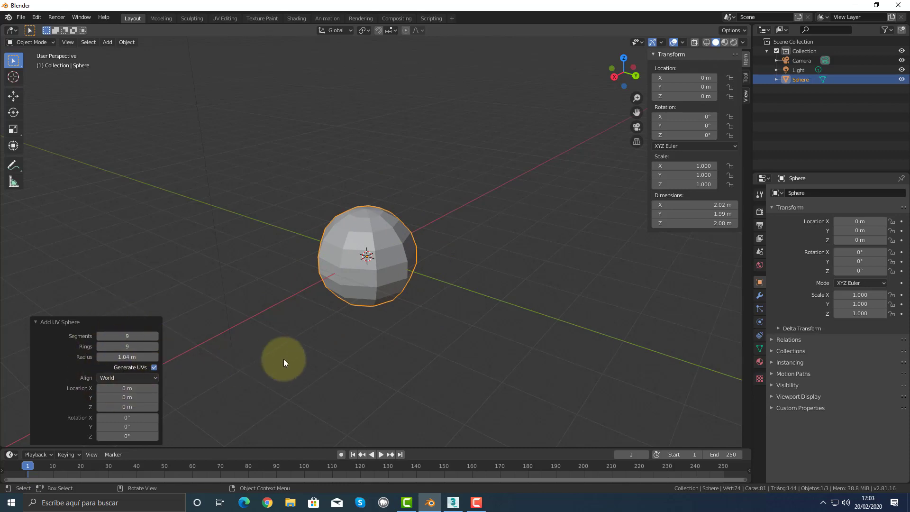
pyautogui.click(411, 339)
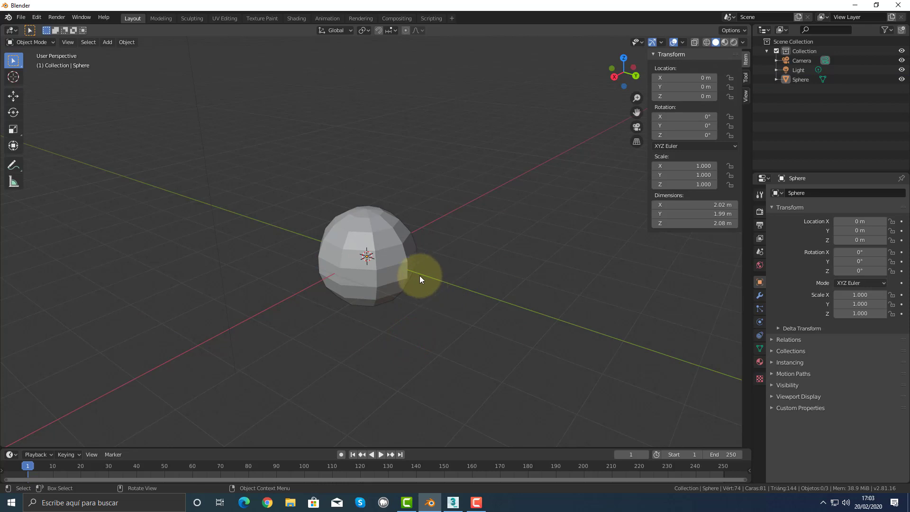
pyautogui.click(398, 259)
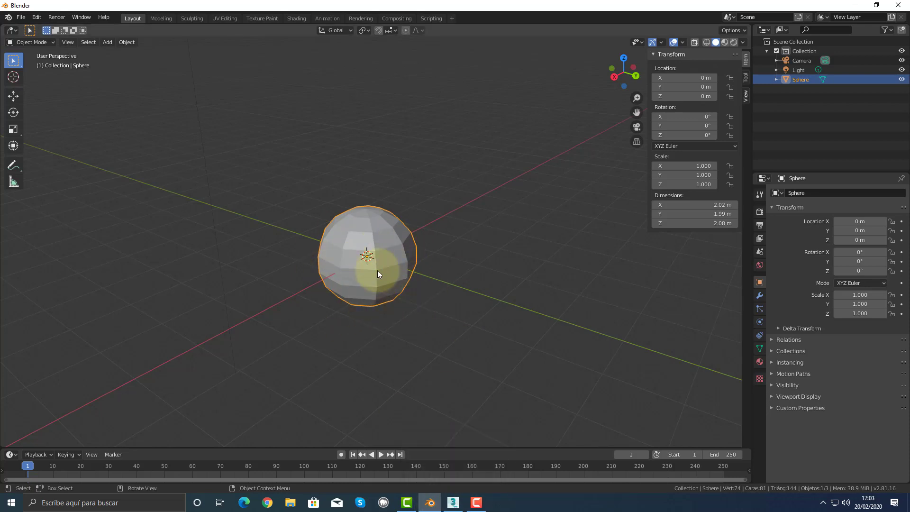
# Look at the Edit Poly sphere in 3ds Max, return to Blender, and enter and leave Edit Mode on the UV sphere
pyautogui.click(453, 502)
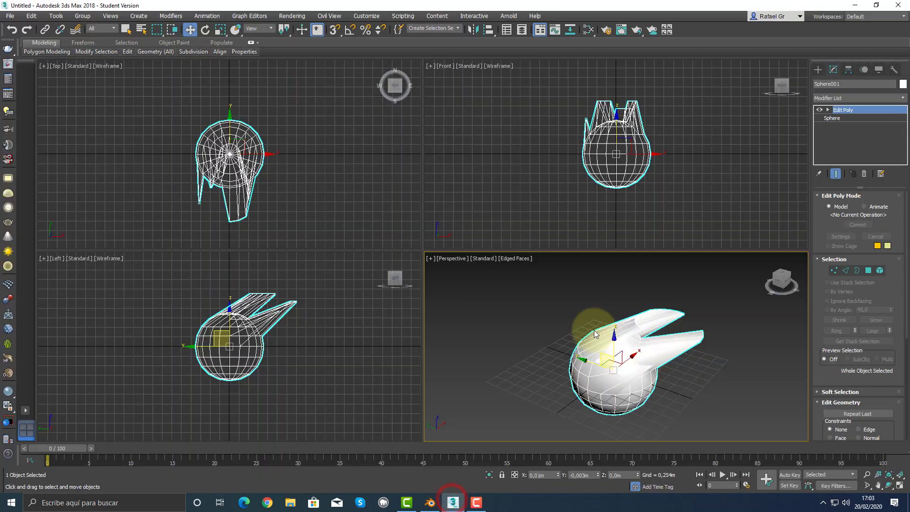
pyautogui.click(429, 502)
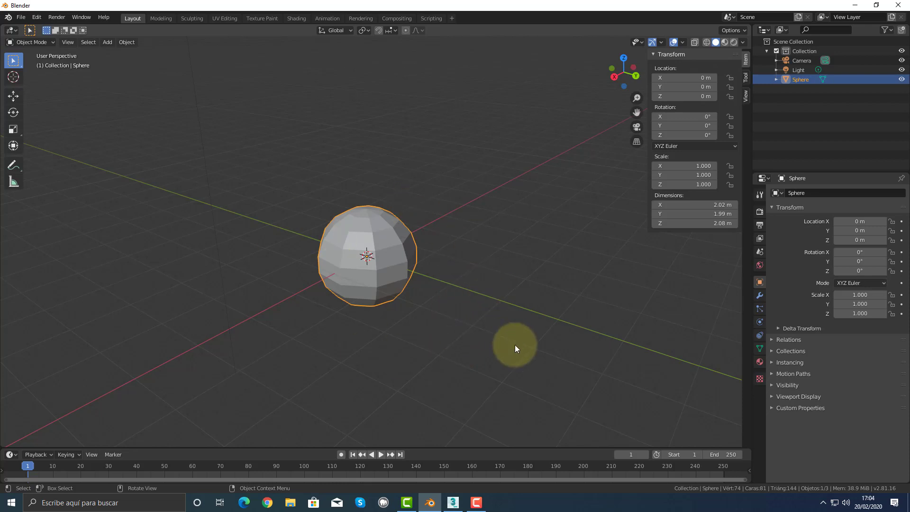
pyautogui.press('Tab')
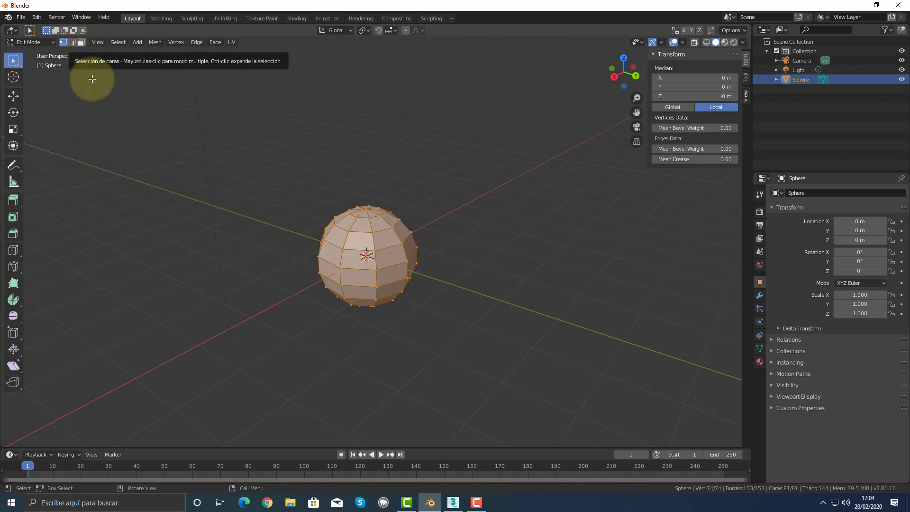
pyautogui.press('Tab')
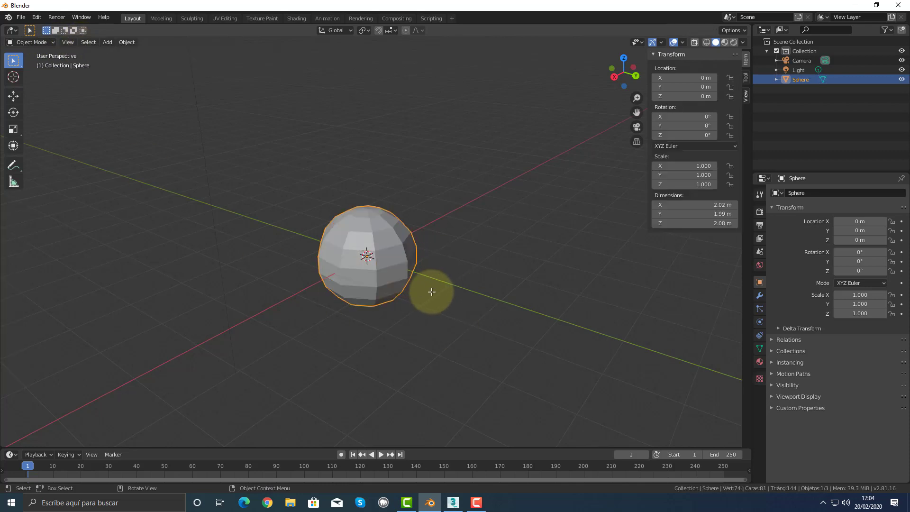
# Add a default 2 m cube and a default 32-vertex cylinder at the origin
pyautogui.hotkey('shift', 'a')
pyautogui.moveTo(431, 291)
pyautogui.click(479, 299)
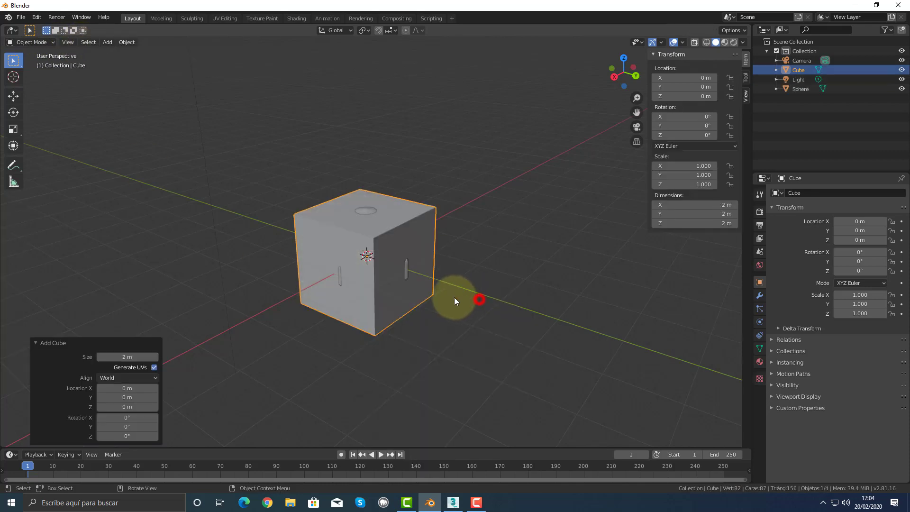
pyautogui.hotkey('shift', 'a')
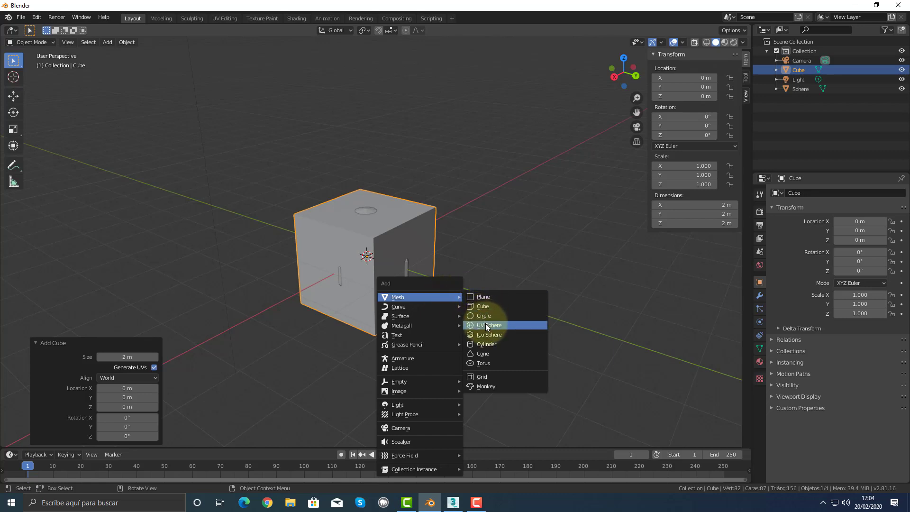
pyautogui.click(487, 344)
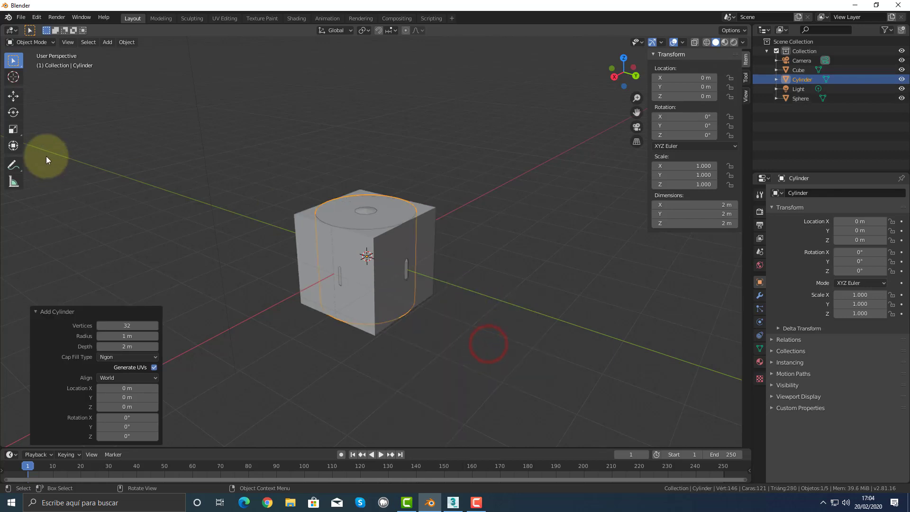
# Move the cylinder about 3.55 m along Y and the cube about -5.38 m along X, clear of the sphere
pyautogui.click(14, 97)
pyautogui.moveTo(386, 264); pyautogui.dragTo(540, 303)
pyautogui.click(422, 223)
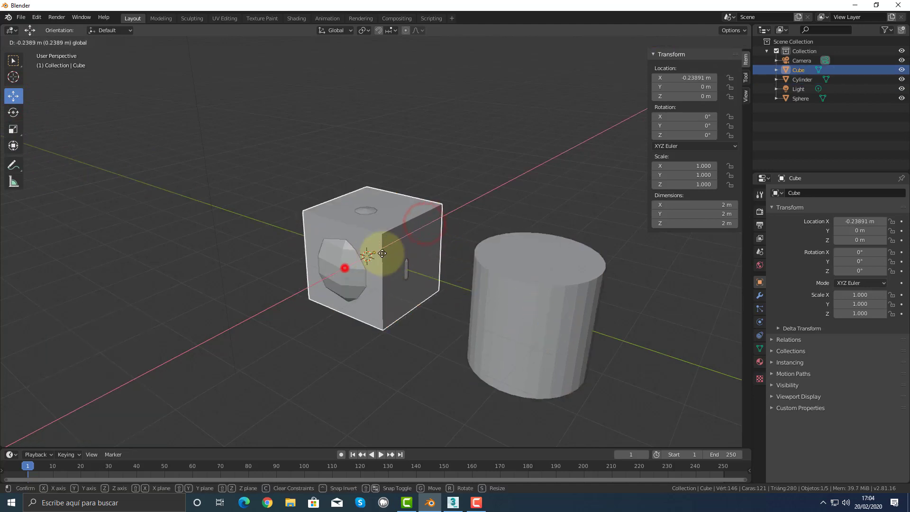
pyautogui.moveTo(345, 264); pyautogui.dragTo(474, 199)
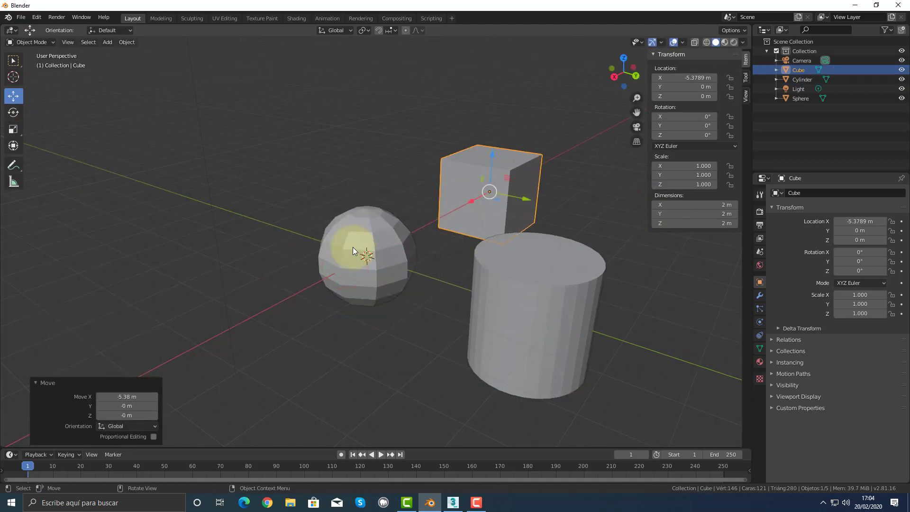
# Select the cube, sphere and cylinder, enter Edit Mode on all three, select the cylinder's top face, and return to Object Mode
pyautogui.keyDown('shift'); pyautogui.click(364, 234); pyautogui.keyUp('shift')
pyautogui.keyDown('shift'); pyautogui.click(518, 304); pyautogui.keyUp('shift')
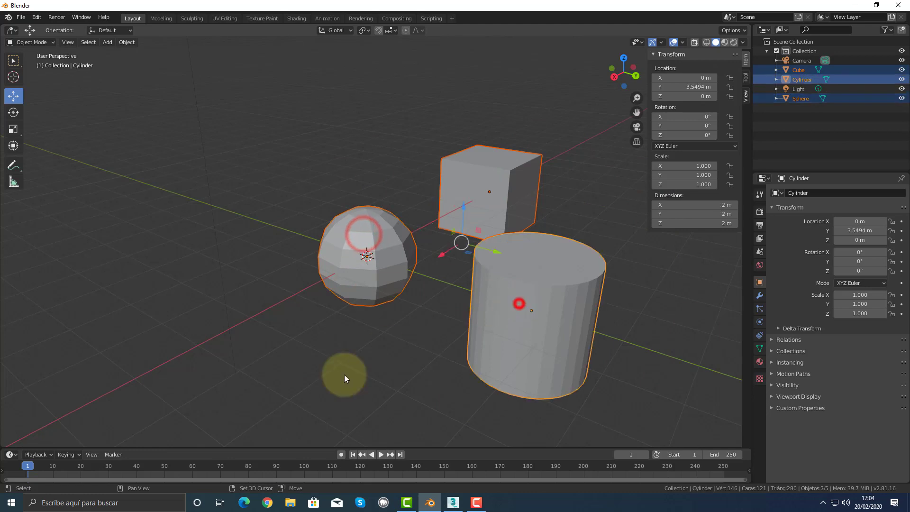
pyautogui.press('Tab')
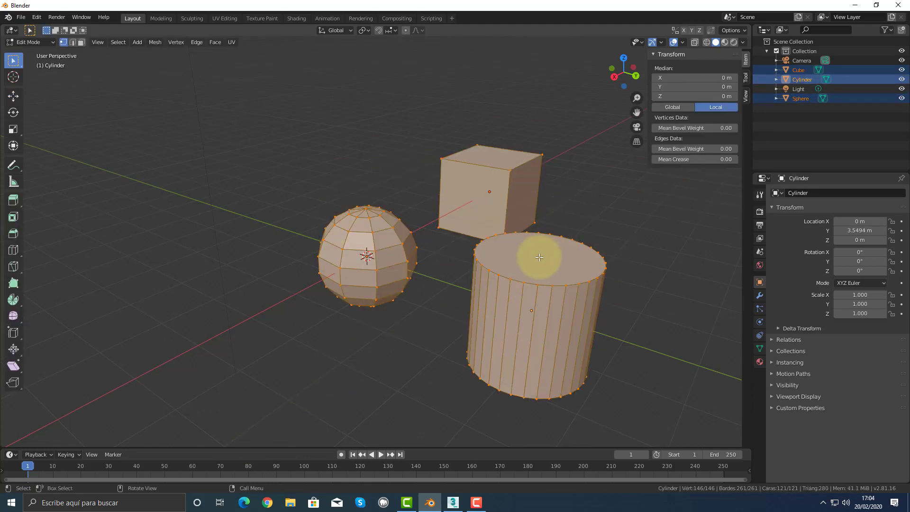
pyautogui.click(81, 42)
pyautogui.click(543, 254)
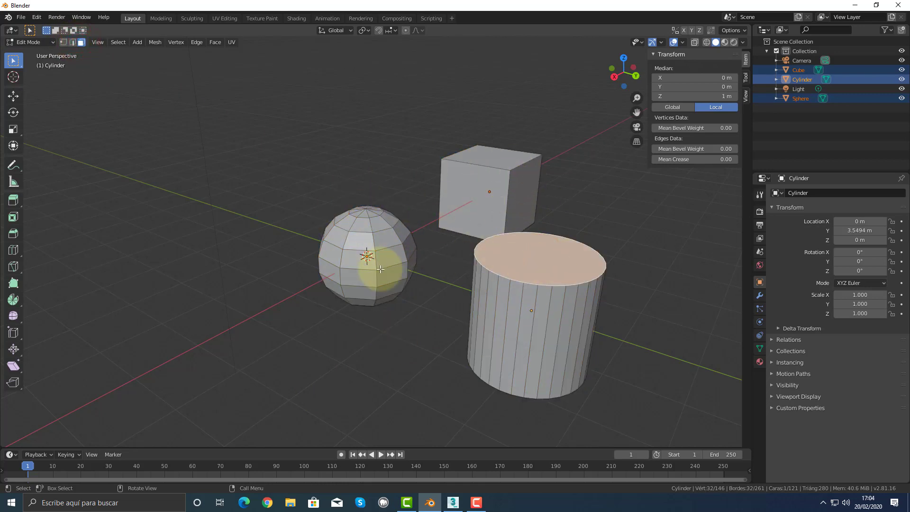
pyautogui.press('Tab')
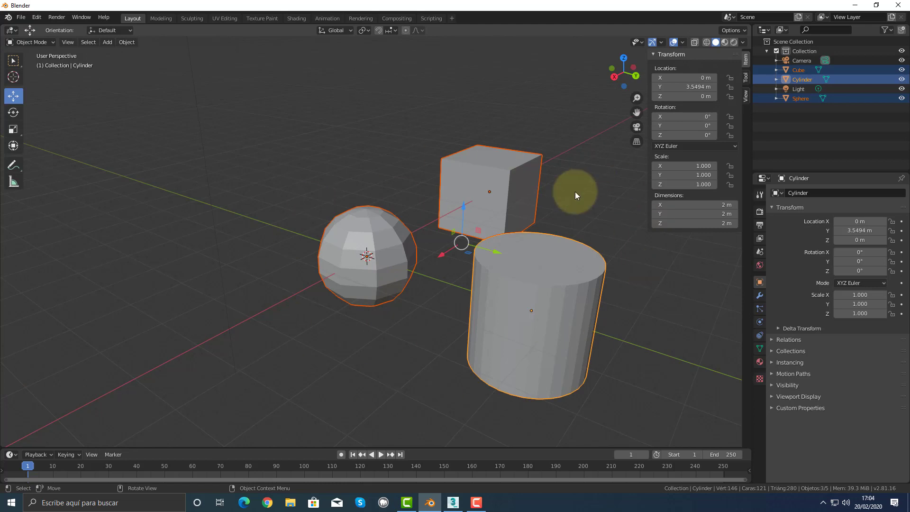
# Enter Edit Mode on the cylinder alone and select several of its side faces one after another
pyautogui.click(435, 300)
pyautogui.click(391, 245)
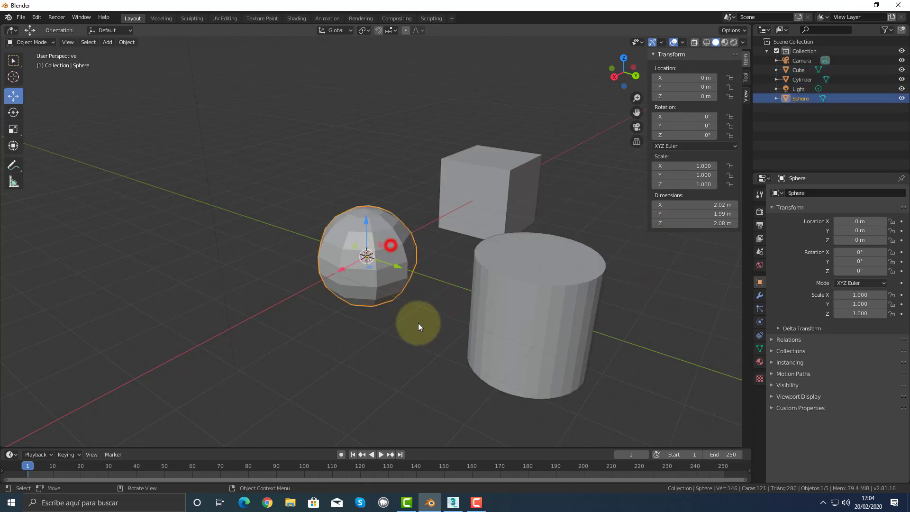
pyautogui.click(517, 311)
pyautogui.press('Tab')
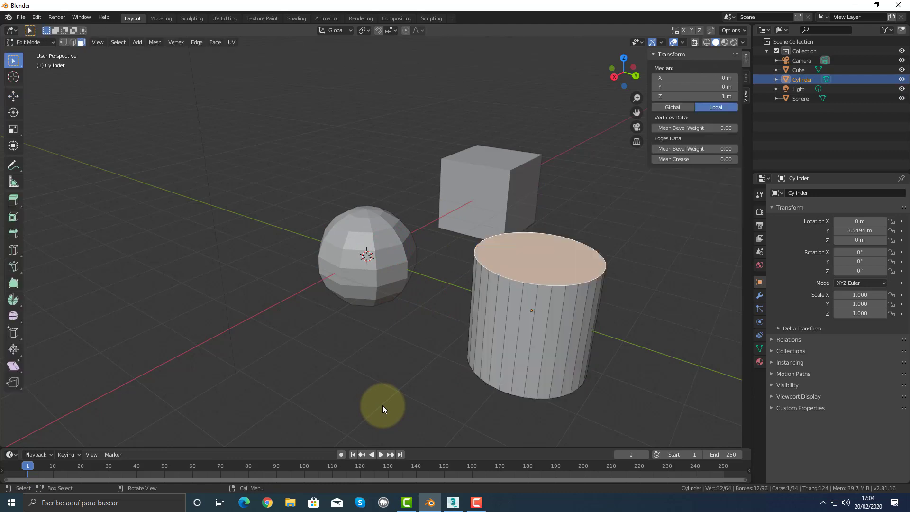
pyautogui.click(531, 307)
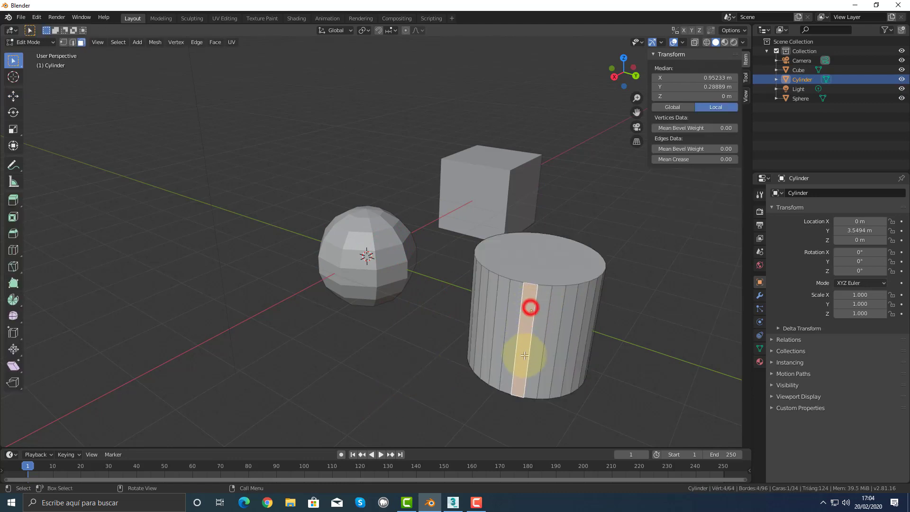
pyautogui.click(527, 357)
pyautogui.click(501, 341)
pyautogui.click(517, 347)
pyautogui.click(582, 340)
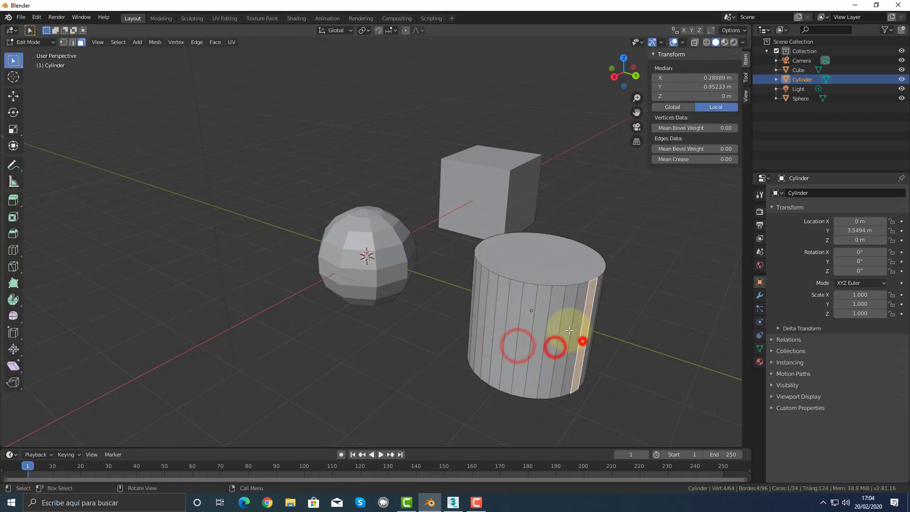
# Cycle the cylinder's selection mode repeatedly through vertex, edge and face, ending in face selection
pyautogui.click(64, 44)
pyautogui.click(72, 44)
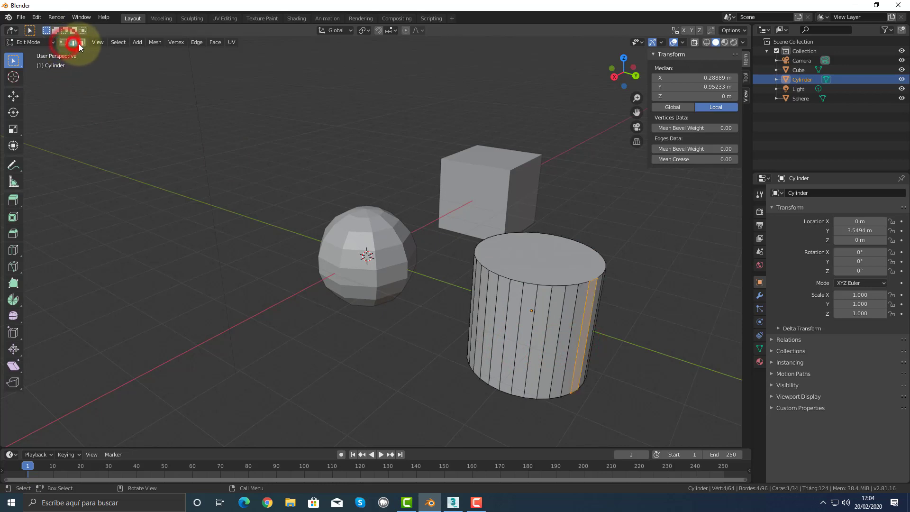
pyautogui.click(80, 44)
pyautogui.click(64, 46)
pyautogui.click(72, 43)
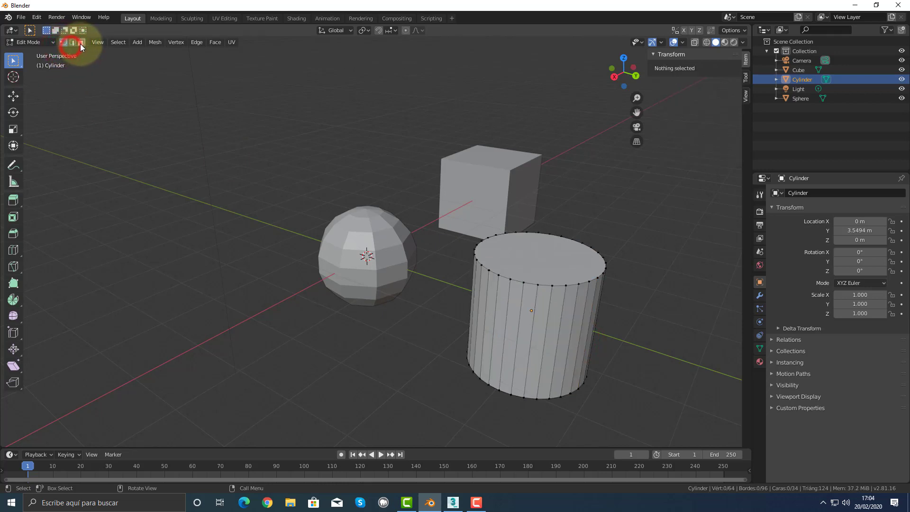
pyautogui.click(80, 42)
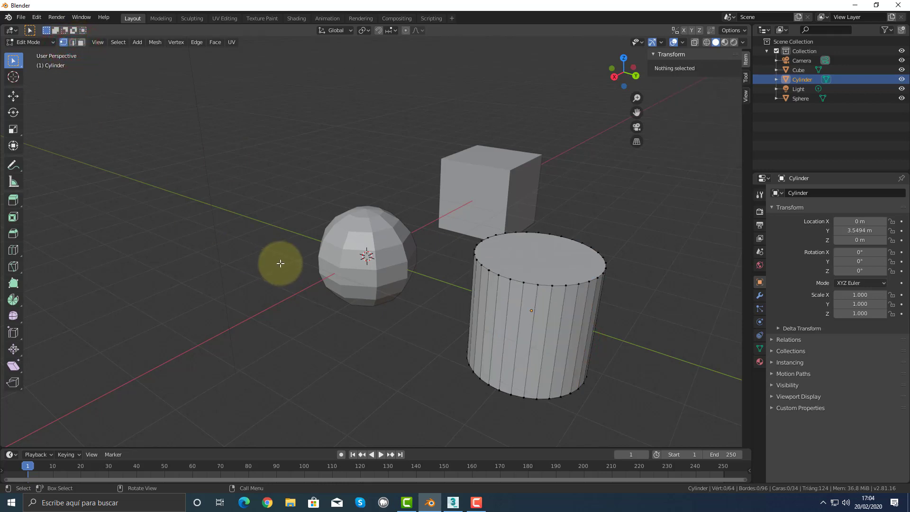
pyautogui.press('2')
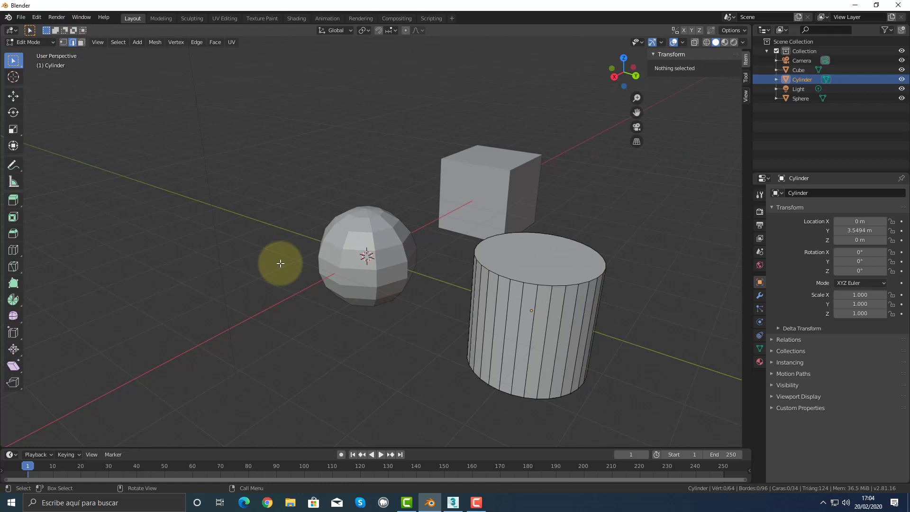
pyautogui.press('3')
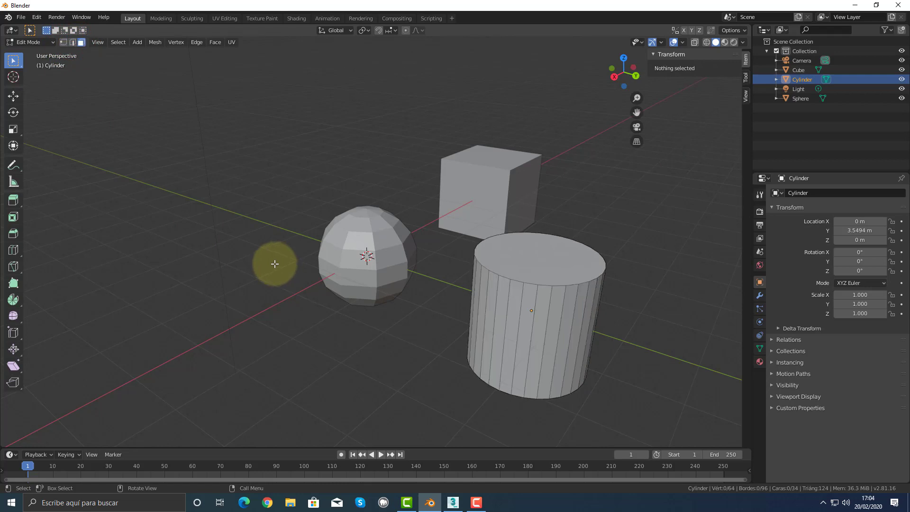
# Switch to 3ds Max and delete the Edit Poly sphere
pyautogui.click(451, 504)
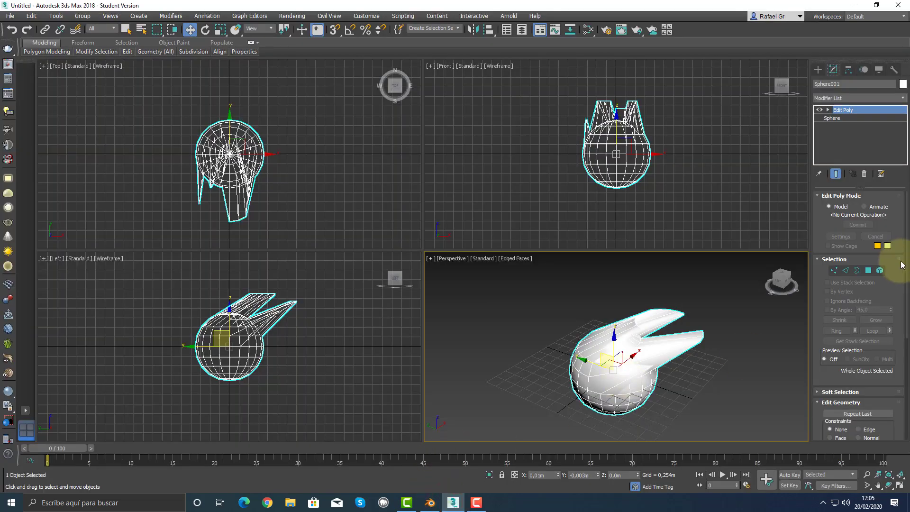
pyautogui.press('Delete')
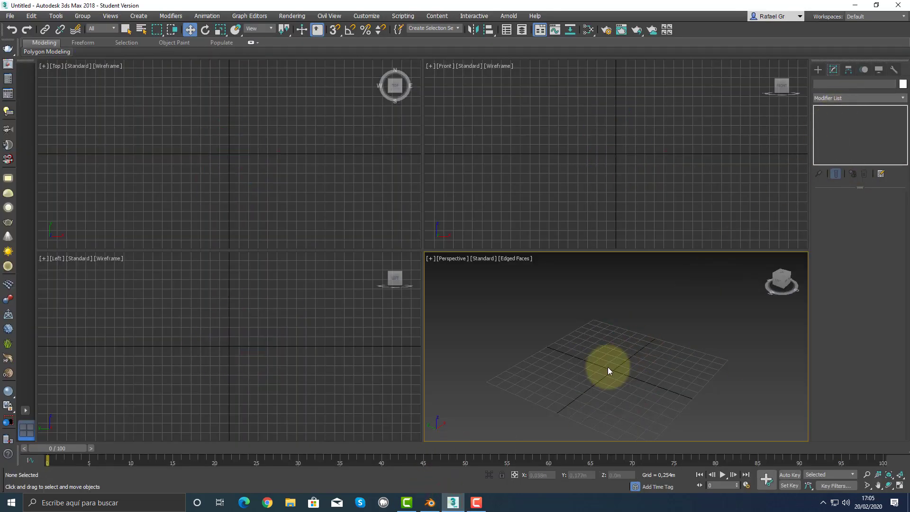
# Create a box near the perspective grid's center and a sphere of about 0.70 m radius next to it
pyautogui.click(818, 70)
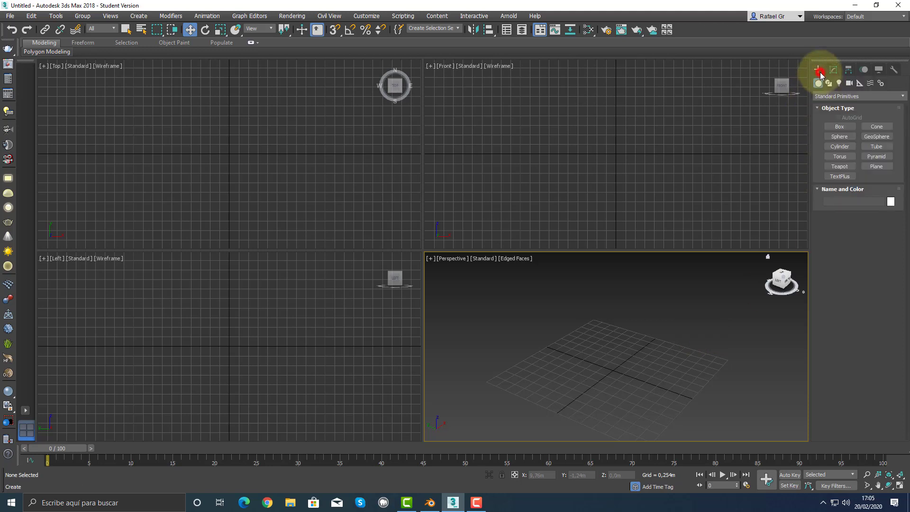
pyautogui.click(840, 127)
pyautogui.moveTo(617, 355); pyautogui.dragTo(638, 390)
pyautogui.click(641, 356)
pyautogui.click(839, 136)
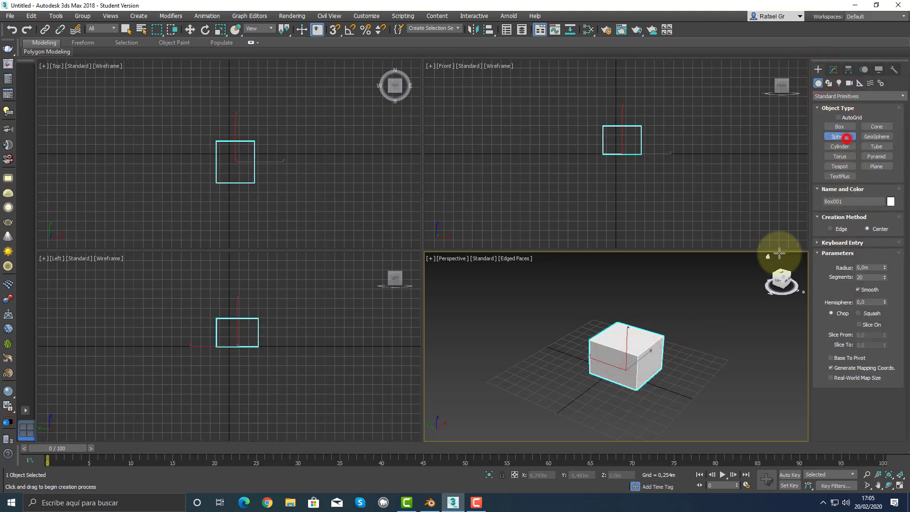
pyautogui.moveTo(684, 368); pyautogui.dragTo(693, 387)
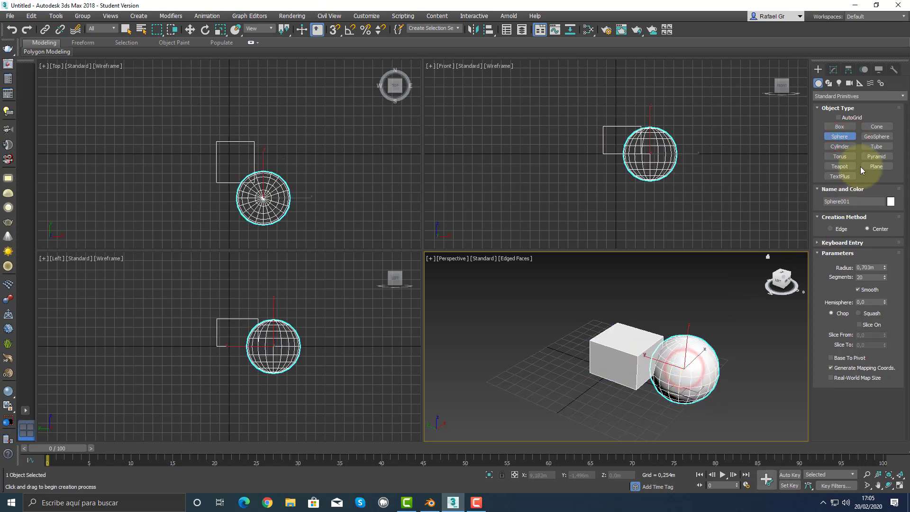
# Create a cylinder on the far side of the box, and move the sphere clear of the box along the Y axis
pyautogui.click(839, 146)
pyautogui.moveTo(524, 365); pyautogui.dragTo(530, 381)
pyautogui.click(525, 308)
pyautogui.press('w')
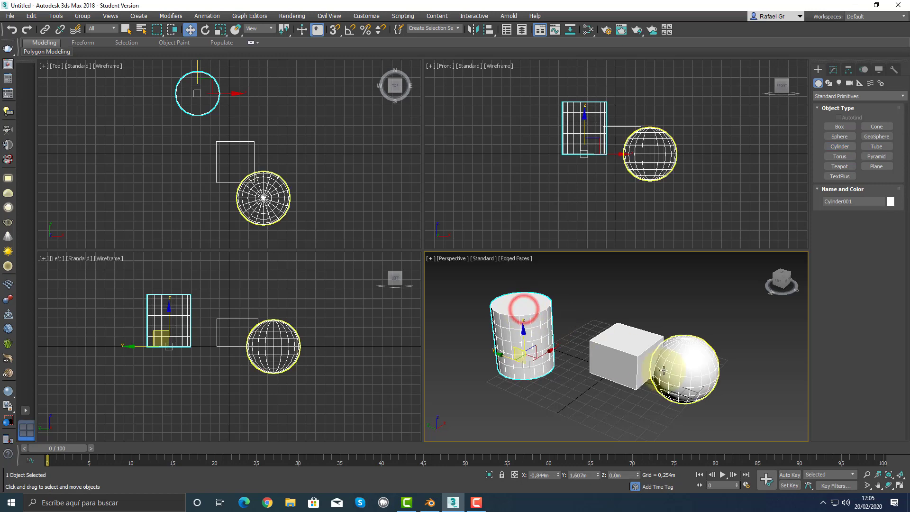
pyautogui.click(665, 370)
pyautogui.moveTo(686, 368); pyautogui.dragTo(725, 381)
pyautogui.click(672, 307)
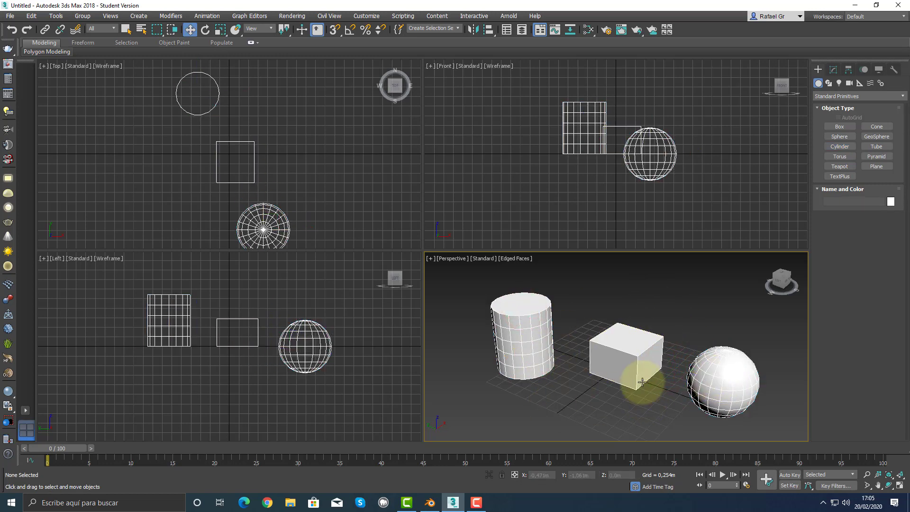
# Select the cylinder, box and sphere individually and then together, and try moving the group up and down along Z
pyautogui.click(540, 344)
pyautogui.click(615, 360)
pyautogui.click(701, 391)
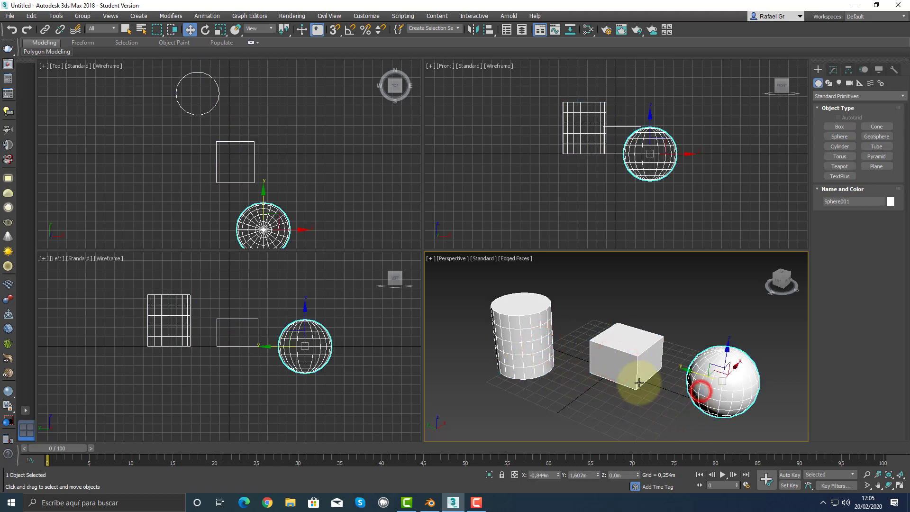
pyautogui.keyDown('ctrl'); pyautogui.click(630, 356); pyautogui.keyUp('ctrl')
pyautogui.keyDown('ctrl'); pyautogui.click(528, 346); pyautogui.keyUp('ctrl')
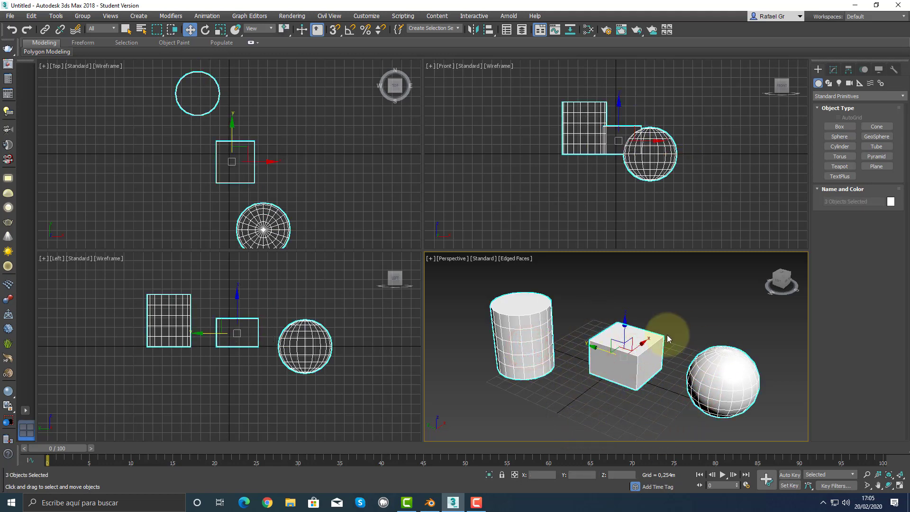
pyautogui.moveTo(623, 329)
pyautogui.mouseDown()
pyautogui.moveTo(625, 302)
pyautogui.moveTo(624, 320)
pyautogui.mouseUp()
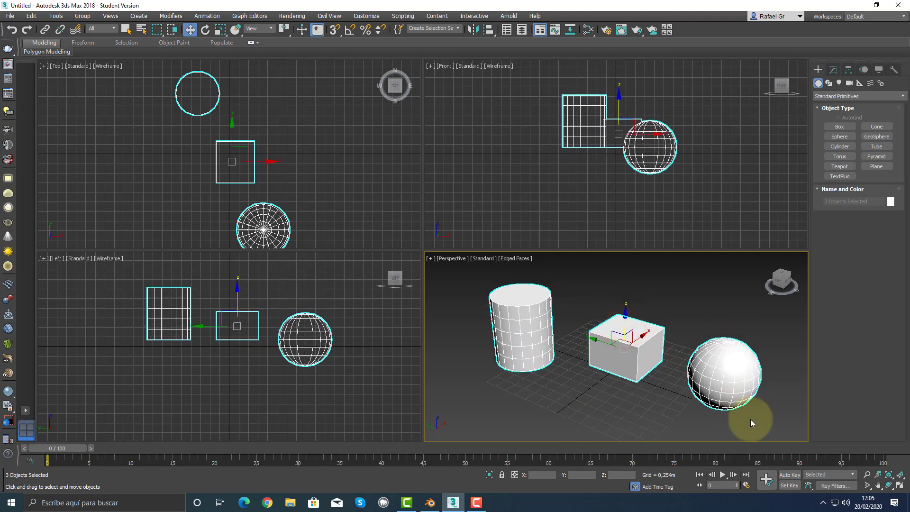
pyautogui.moveTo(750, 419); pyautogui.dragTo(749, 426)
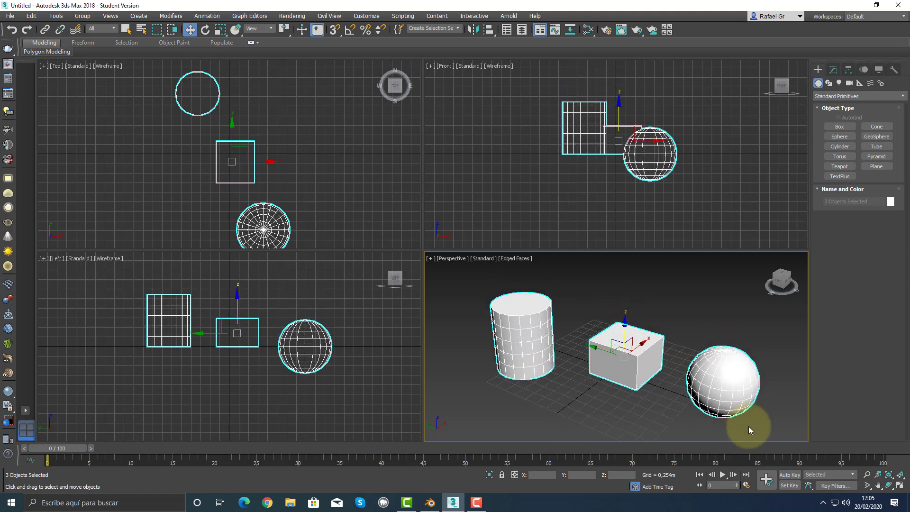
# Apply one shared Edit Poly modifier to the selected cylinder, box and sphere
pyautogui.click(834, 70)
pyautogui.click(841, 97)
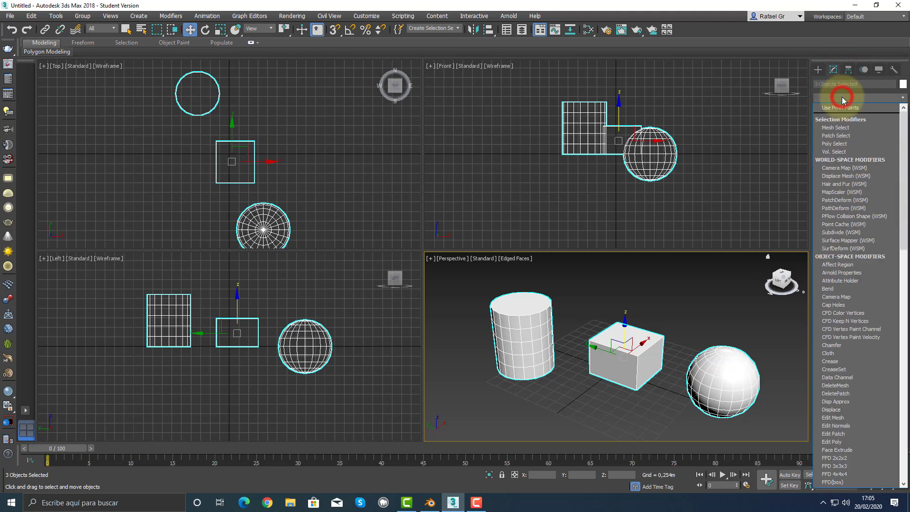
pyautogui.scroll(-2, 842, 260)
pyautogui.scroll(-5, 843, 263)
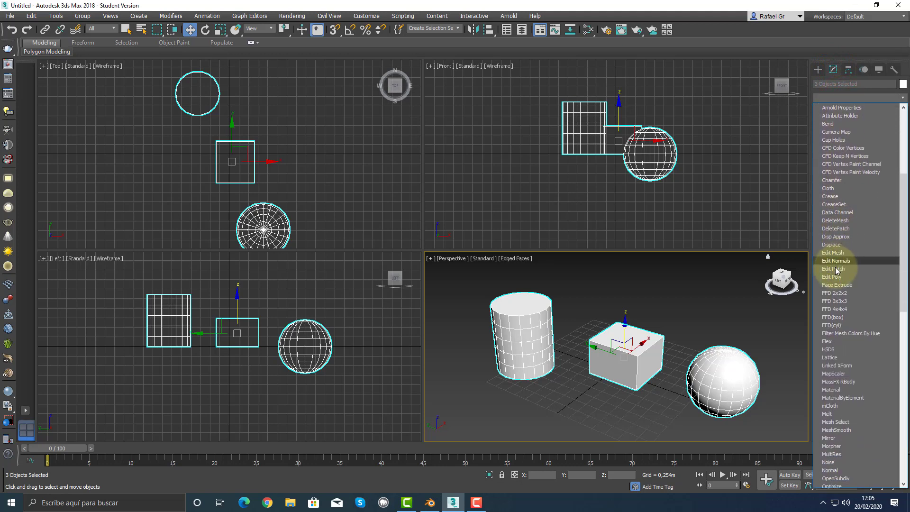
pyautogui.click(834, 277)
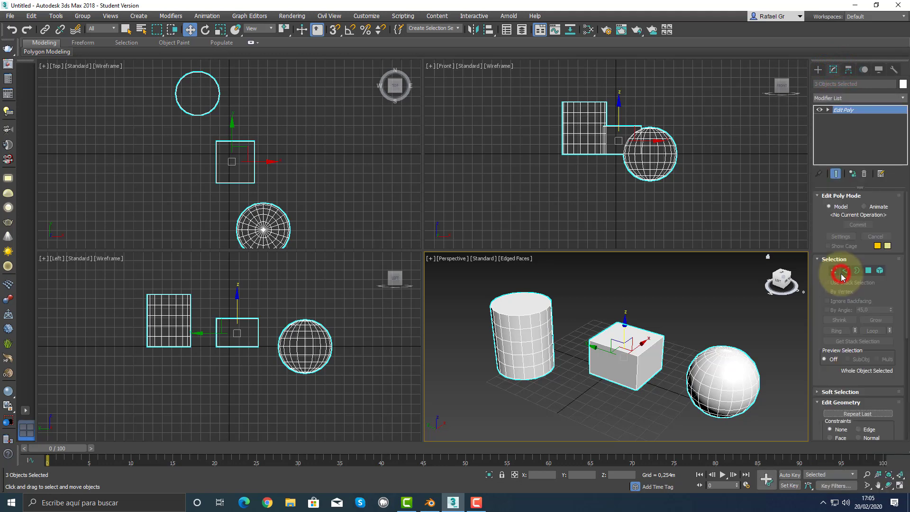
# At vertex level, raise the vertices around the cylinder's top along Z, then leave vertex editing and deselect the objects
pyautogui.click(834, 270)
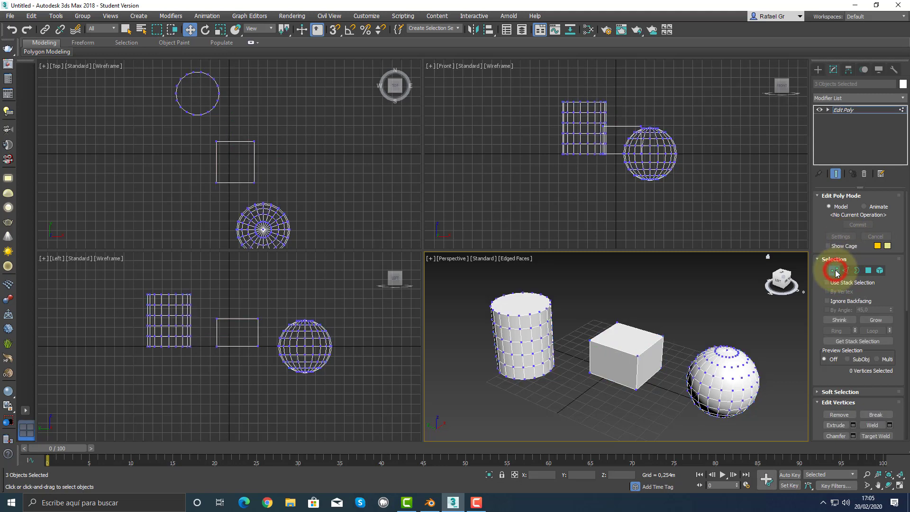
pyautogui.moveTo(477, 278); pyautogui.dragTo(563, 319)
pyautogui.moveTo(523, 284); pyautogui.dragTo(514, 263)
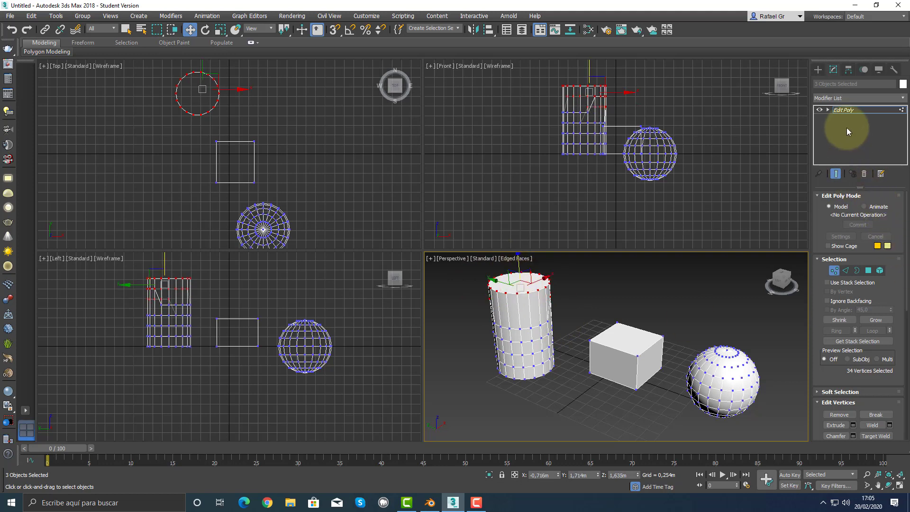
pyautogui.click(846, 112)
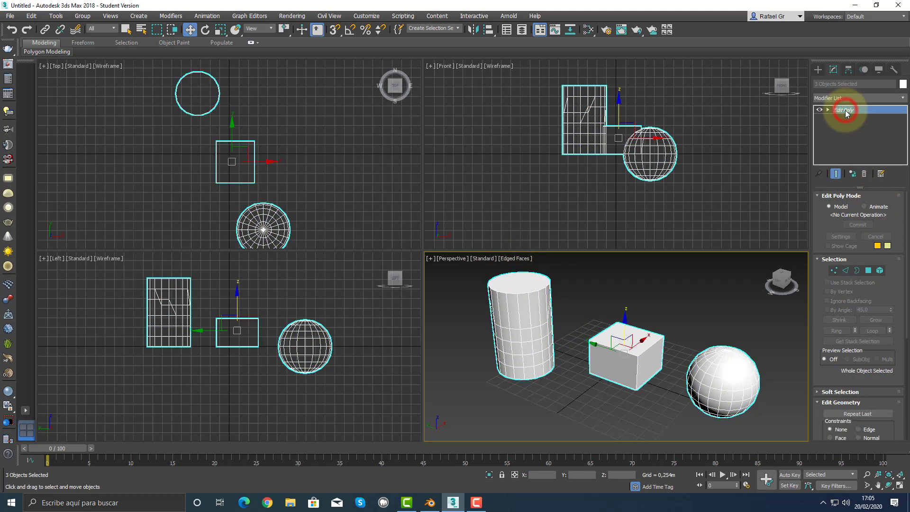
pyautogui.click(748, 289)
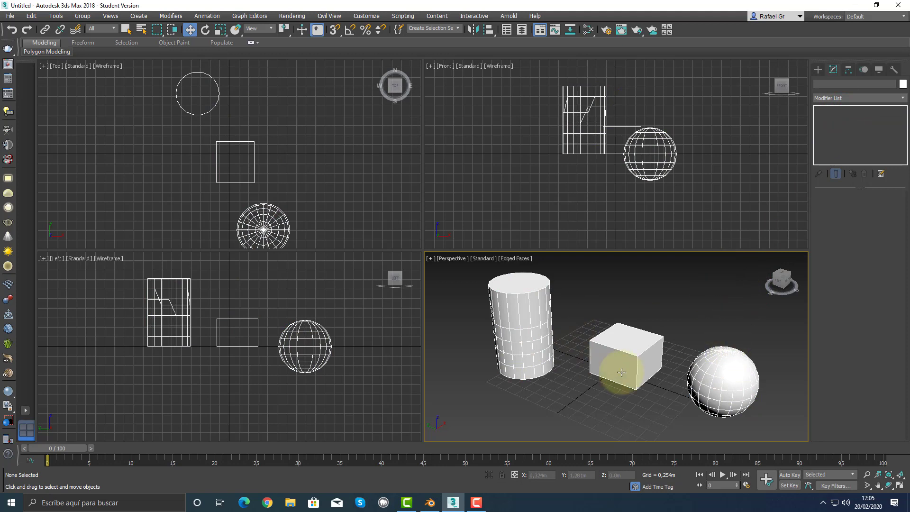
# Reselect the cylinder, box and sphere, check the Vertex level of their shared Edit Poly, then leave it and deselect them
pyautogui.click(529, 316)
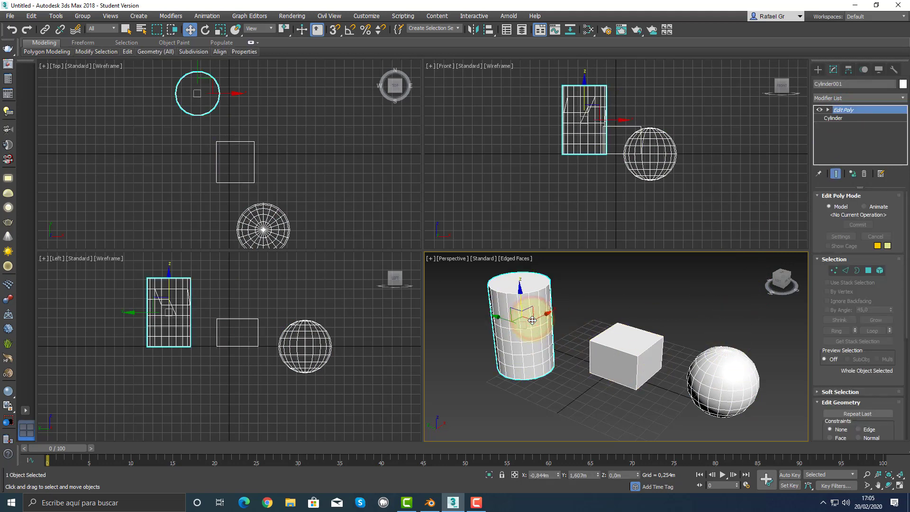
pyautogui.keyDown('ctrl'); pyautogui.click(635, 356); pyautogui.keyUp('ctrl')
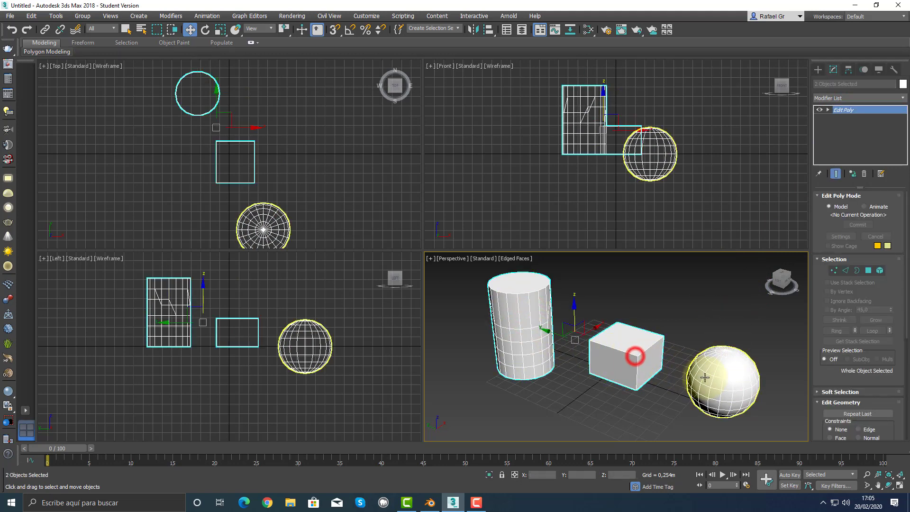
pyautogui.keyDown('ctrl'); pyautogui.click(716, 377); pyautogui.keyUp('ctrl')
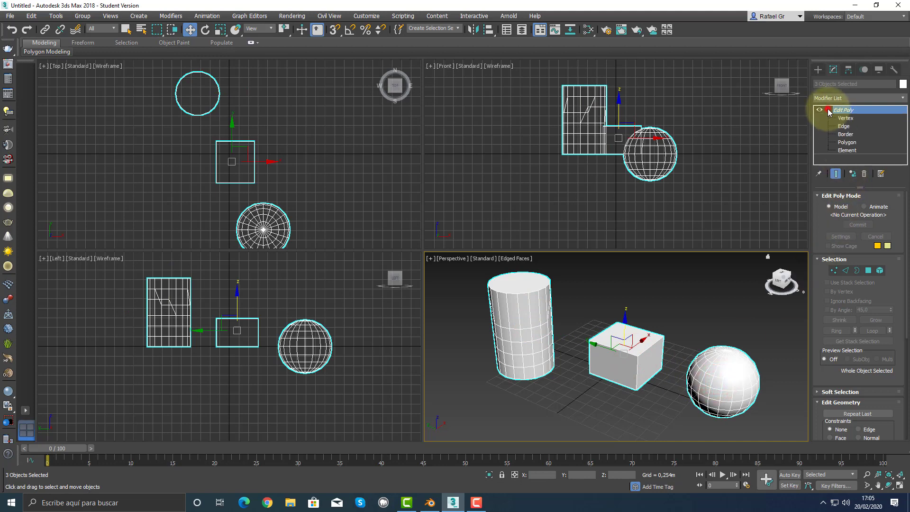
pyautogui.click(845, 118)
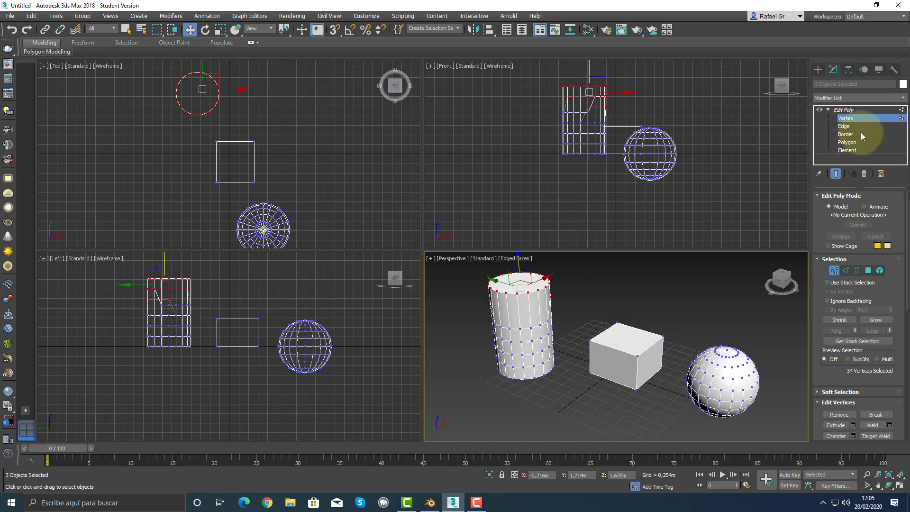
pyautogui.click(853, 119)
pyautogui.click(739, 270)
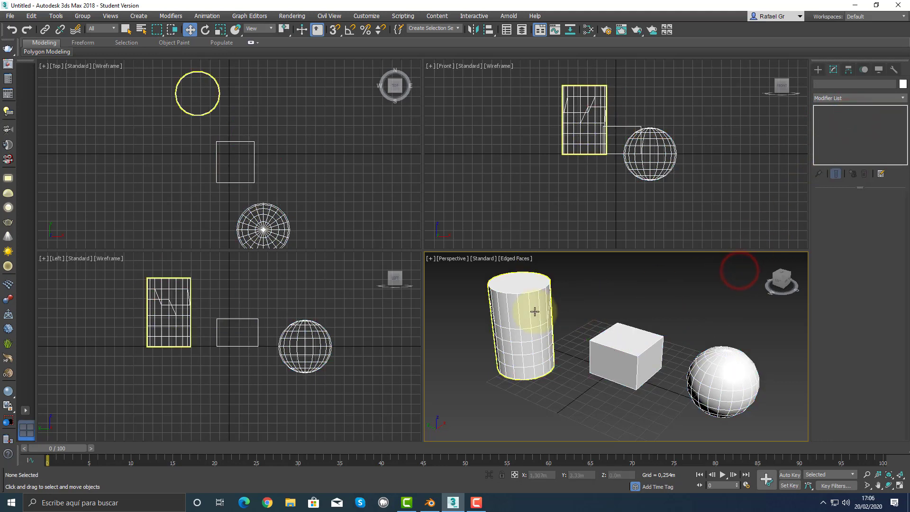
# Examine the modifier stack of the cylinder, box and sphere one by one, then of all three selected together
pyautogui.click(534, 312)
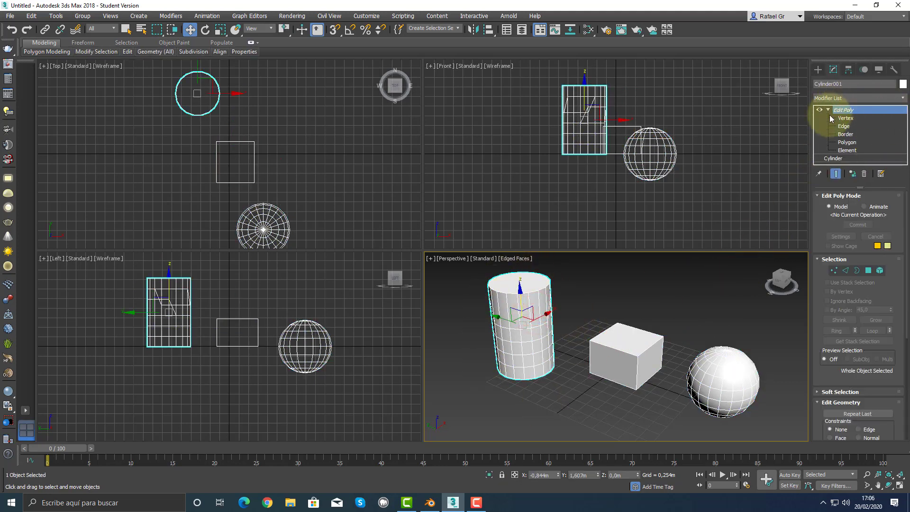
pyautogui.click(644, 350)
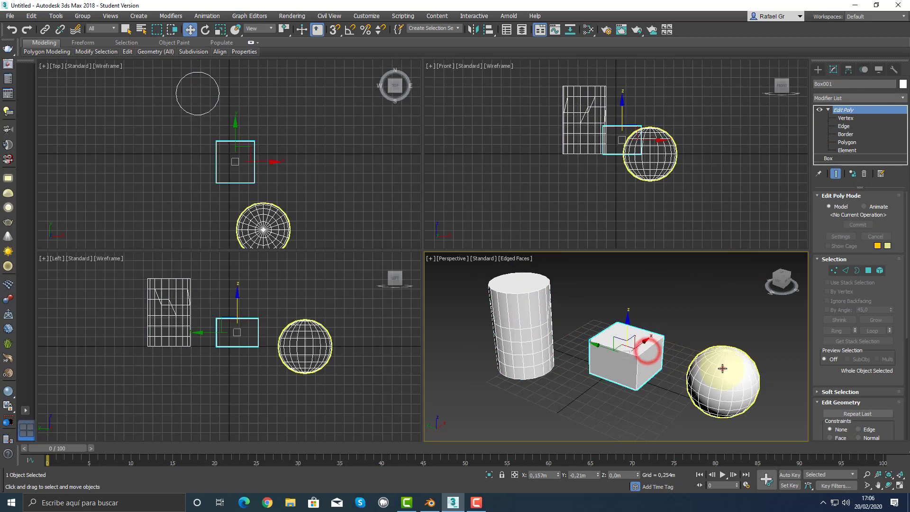
pyautogui.click(721, 367)
pyautogui.keyDown('ctrl'); pyautogui.click(645, 349); pyautogui.keyUp('ctrl')
pyautogui.keyDown('ctrl'); pyautogui.click(538, 332); pyautogui.keyUp('ctrl')
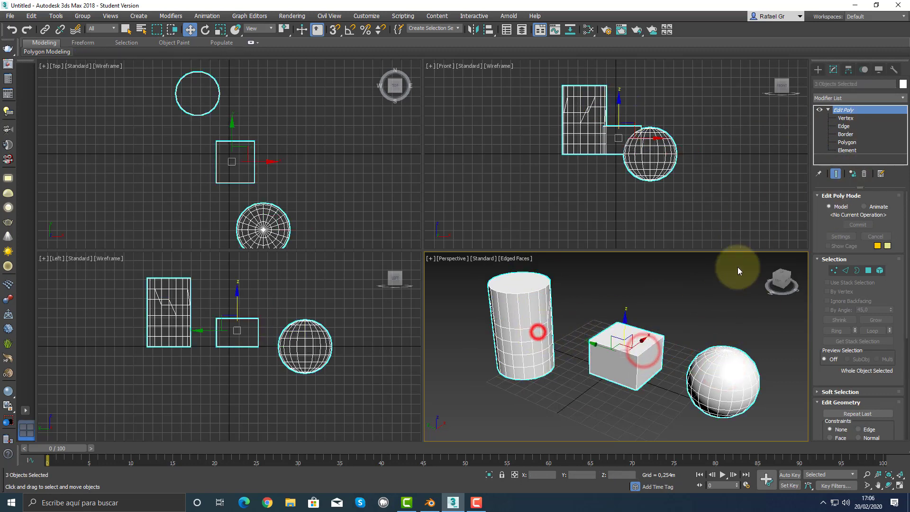
pyautogui.click(703, 302)
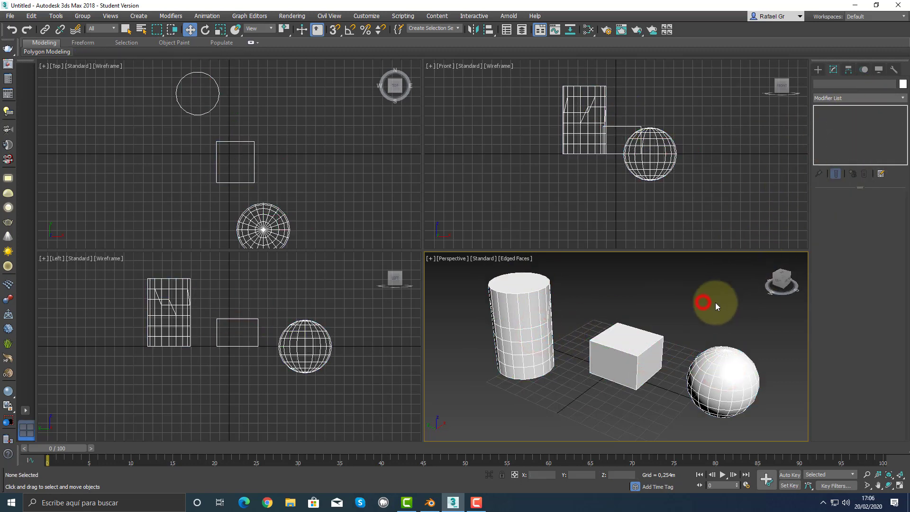
# Create a smaller second sphere in front of the cylinder
pyautogui.click(818, 70)
pyautogui.click(840, 137)
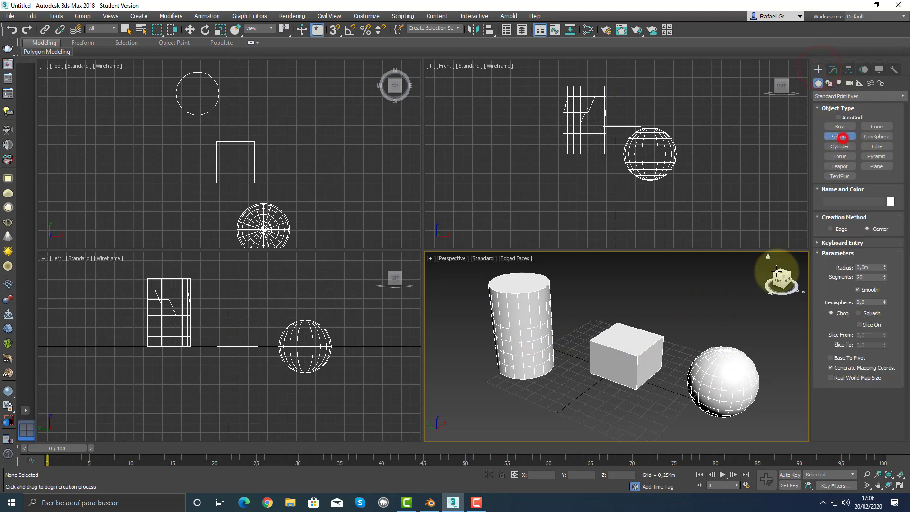
pyautogui.moveTo(550, 406); pyautogui.dragTo(559, 421)
pyautogui.press('w')
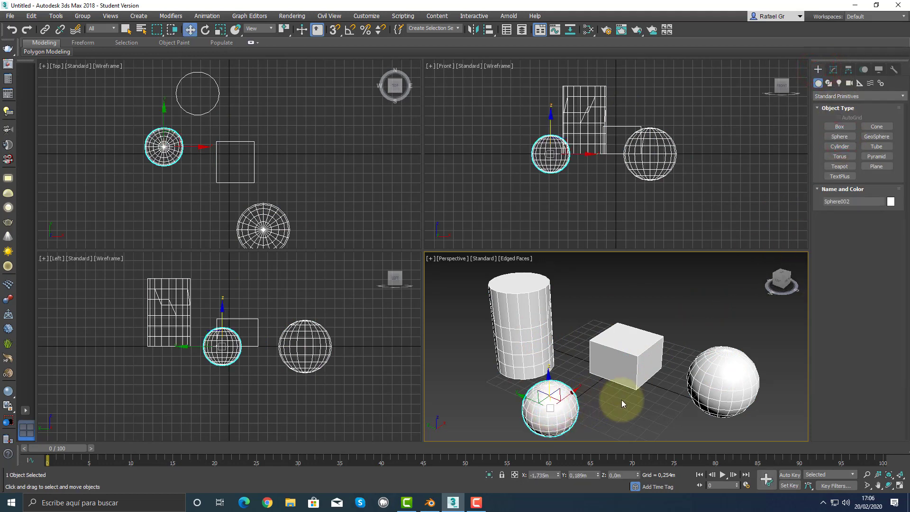
# Select the cylinder, box and both spheres together and apply a shared Edit Poly modifier to all four
pyautogui.click(530, 319)
pyautogui.keyDown('ctrl'); pyautogui.click(614, 350); pyautogui.keyUp('ctrl')
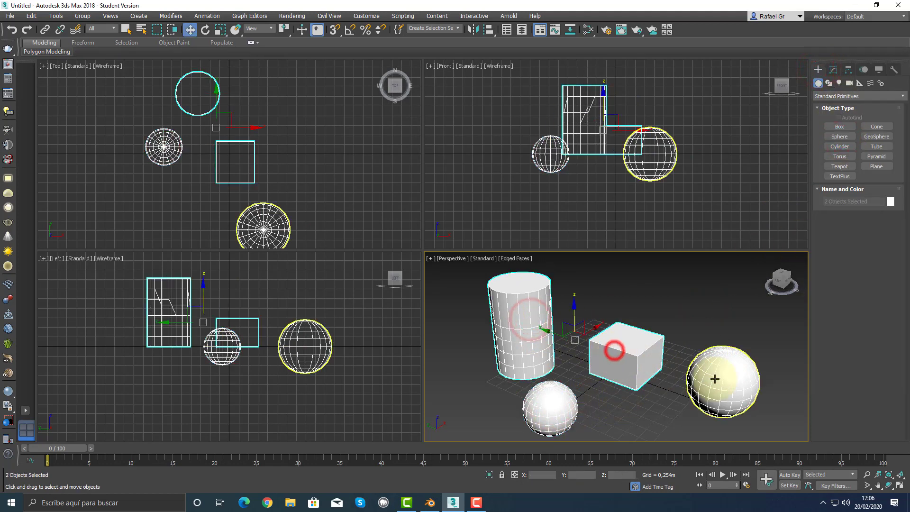
pyautogui.keyDown('ctrl'); pyautogui.click(715, 376); pyautogui.keyUp('ctrl')
pyautogui.keyDown('ctrl'); pyautogui.click(538, 419); pyautogui.keyUp('ctrl')
pyautogui.click(833, 70)
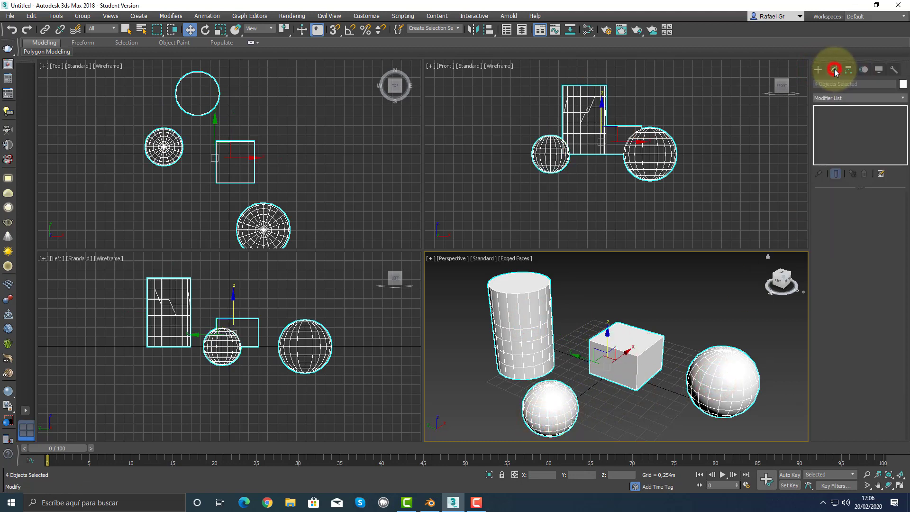
pyautogui.click(854, 98)
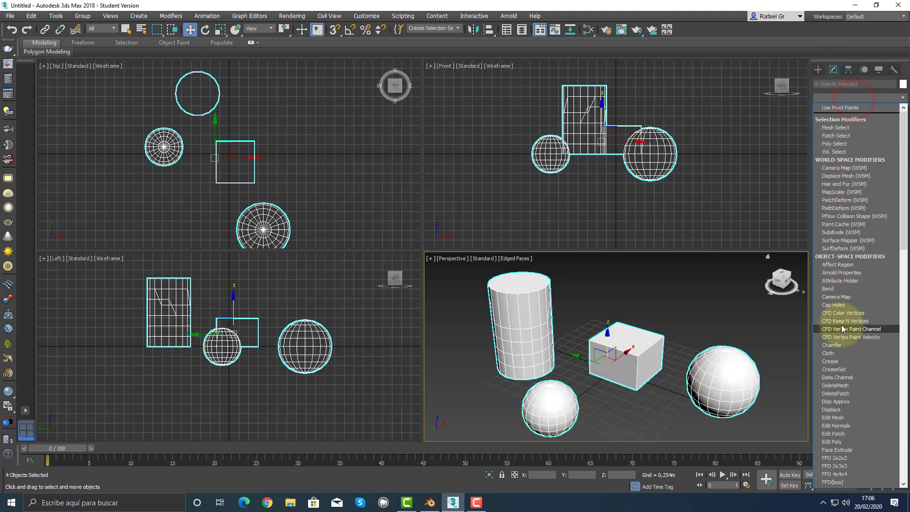
pyautogui.scroll(-5, 841, 325)
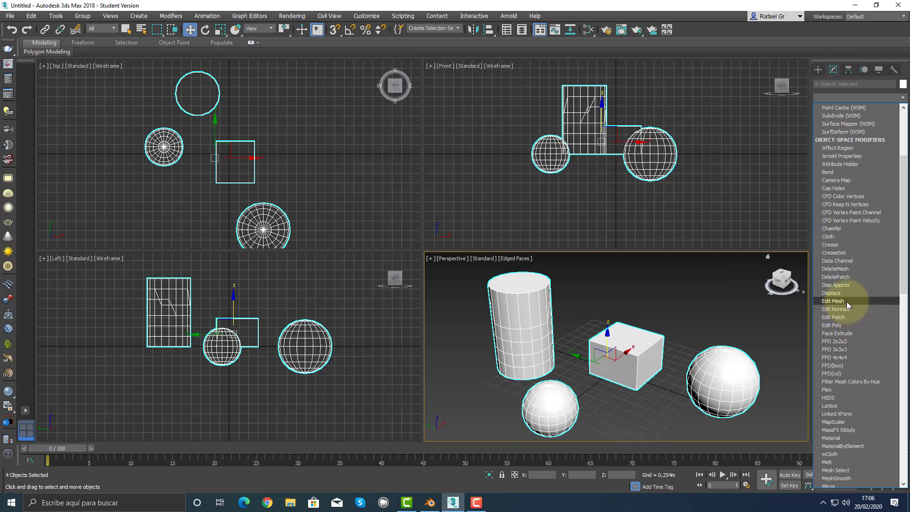
pyautogui.click(842, 325)
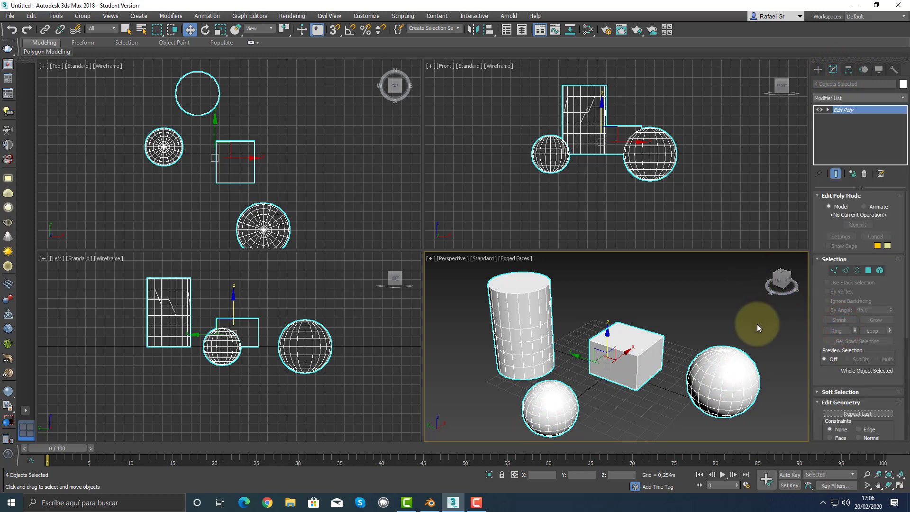
# At vertex level, pull one side of the smaller sphere outward, switch off Show End Result and leave vertex editing
pyautogui.click(834, 270)
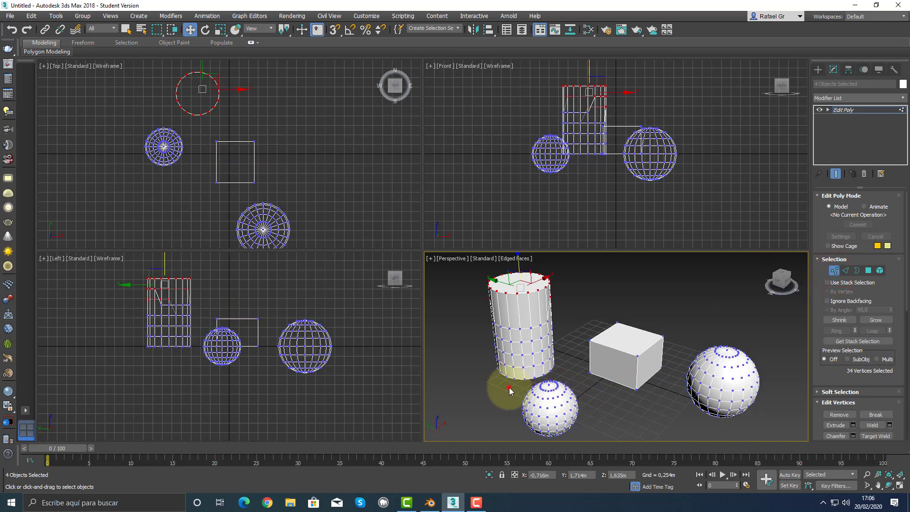
pyautogui.moveTo(509, 390)
pyautogui.mouseDown()
pyautogui.moveTo(530, 430)
pyautogui.moveTo(503, 402)
pyautogui.mouseUp()
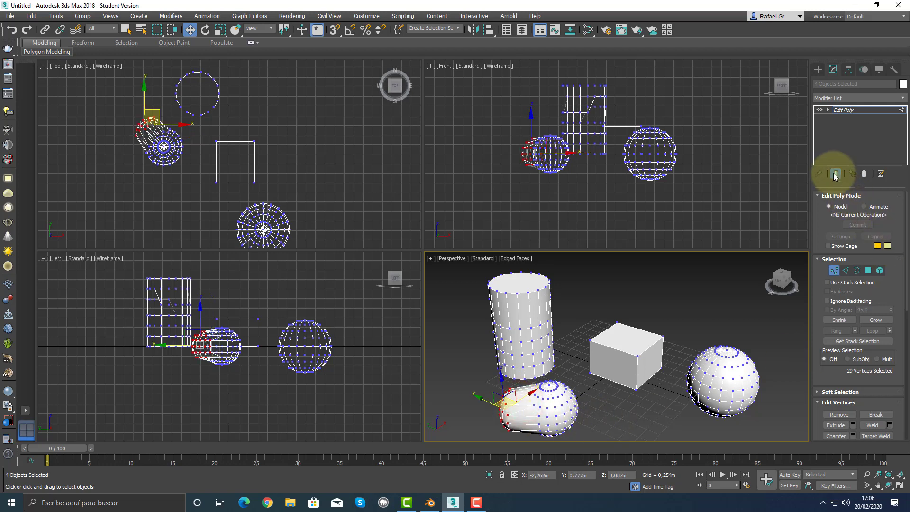
pyautogui.click(835, 174)
pyautogui.click(839, 110)
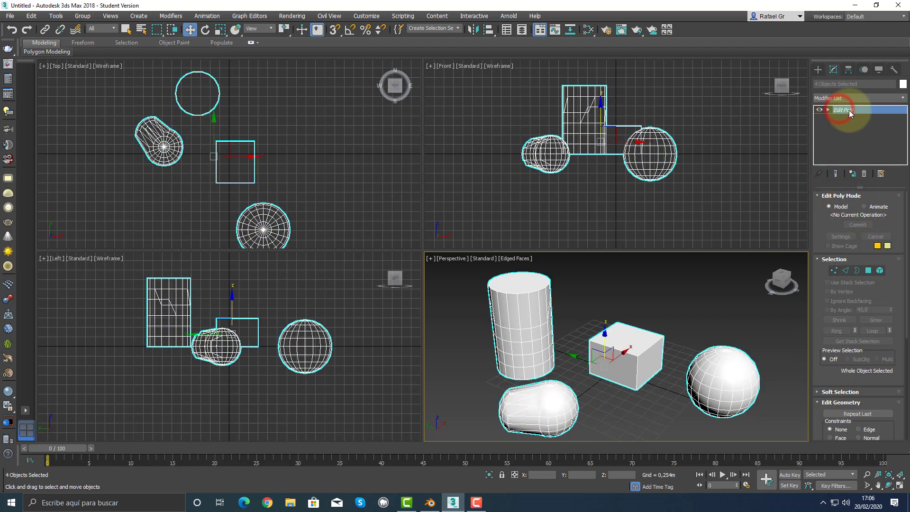
# Examine the stacked Edit Poly modifiers on the cylinder, the box and the larger sphere one at a time
pyautogui.click(729, 271)
pyautogui.click(540, 316)
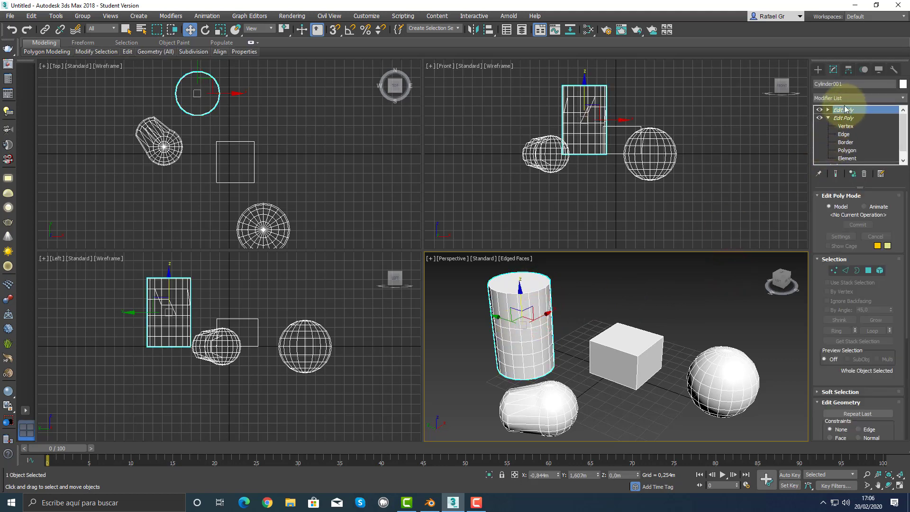
pyautogui.click(638, 344)
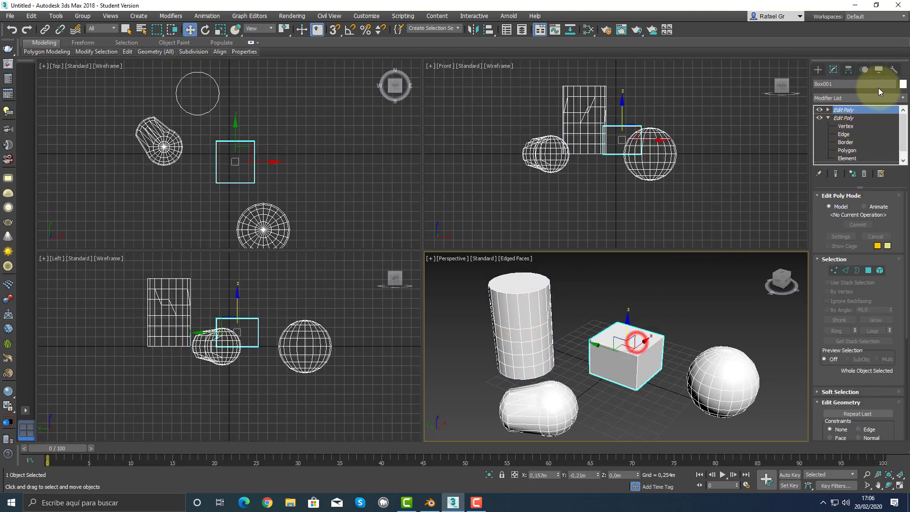
pyautogui.click(735, 374)
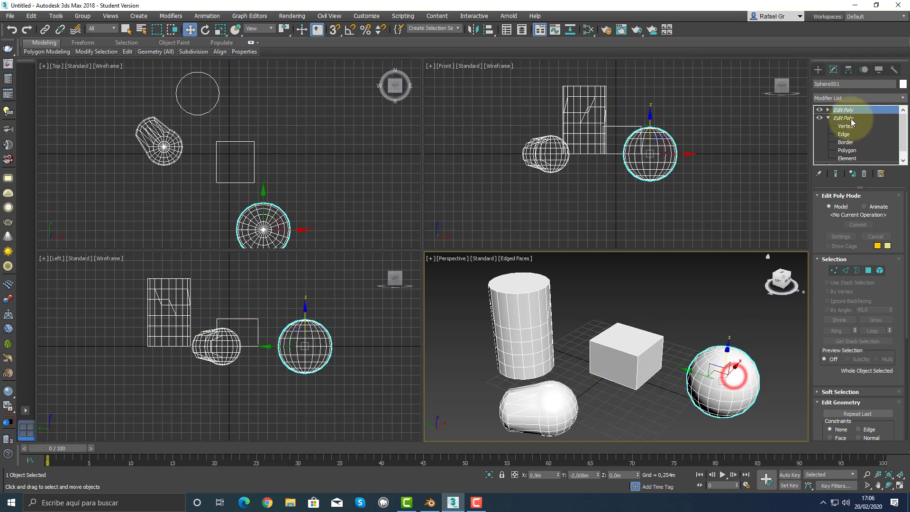
# Examine the Edit Poly stacks of the smaller sphere, the box and the larger sphere, and switch to Blender
pyautogui.click(546, 393)
pyautogui.click(718, 300)
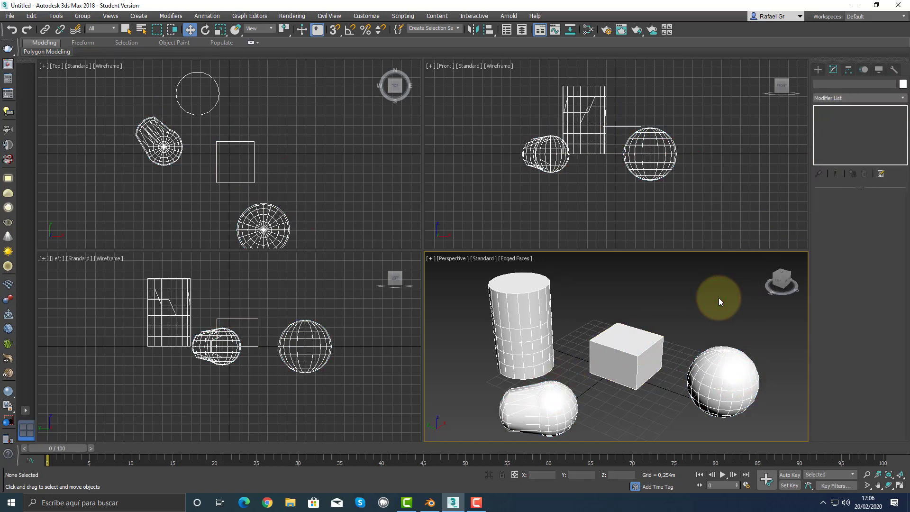
pyautogui.click(641, 343)
pyautogui.click(711, 376)
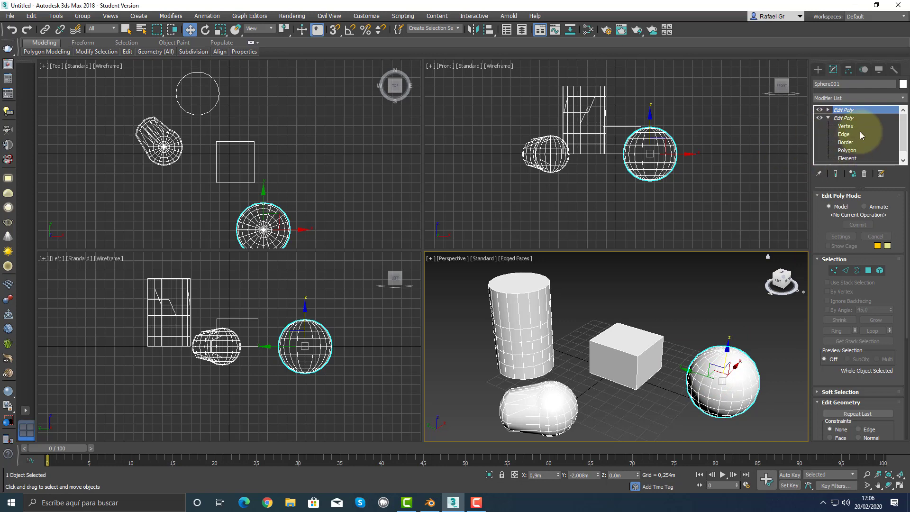
pyautogui.click(430, 502)
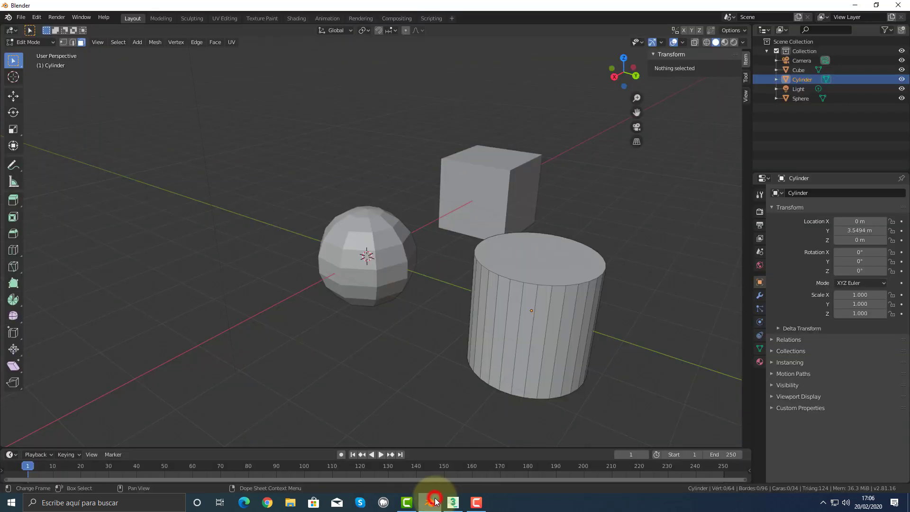
pyautogui.hotkey('shift', 'a')
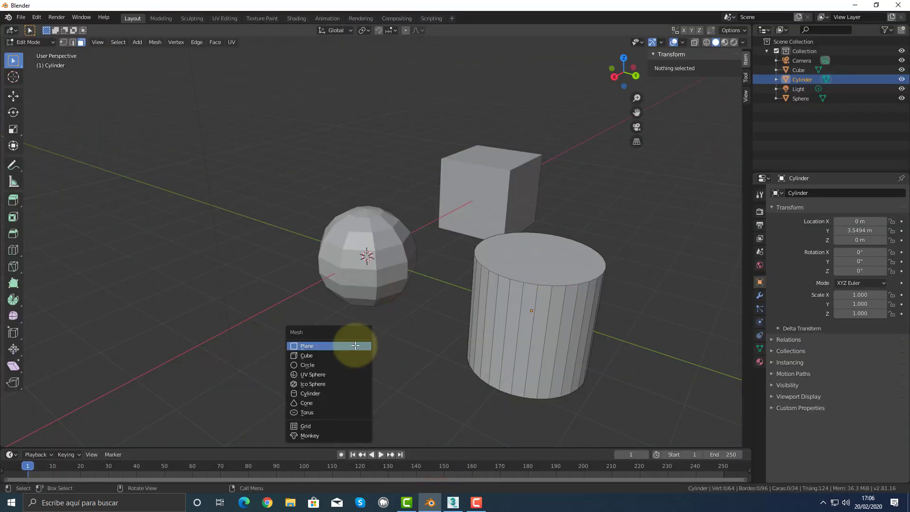
pyautogui.click(327, 384)
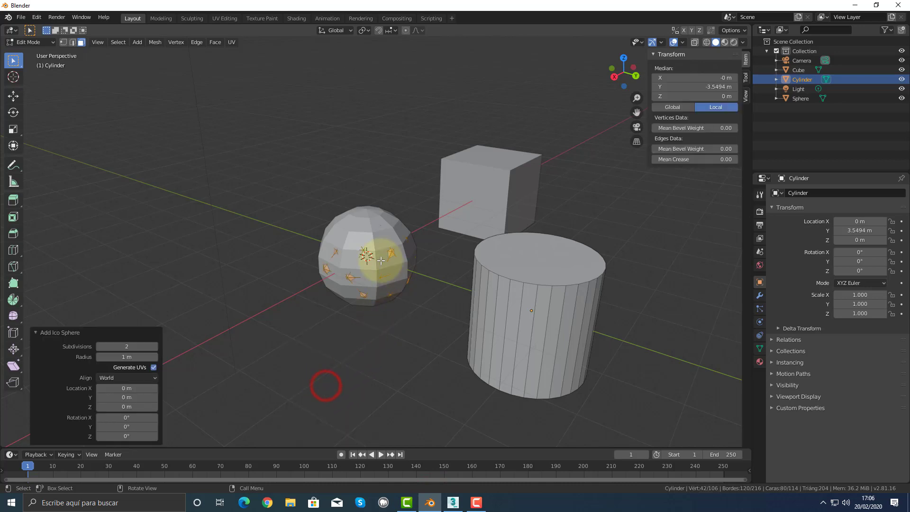
pyautogui.click(14, 96)
pyautogui.moveTo(400, 266); pyautogui.dragTo(356, 253)
pyautogui.press('x')
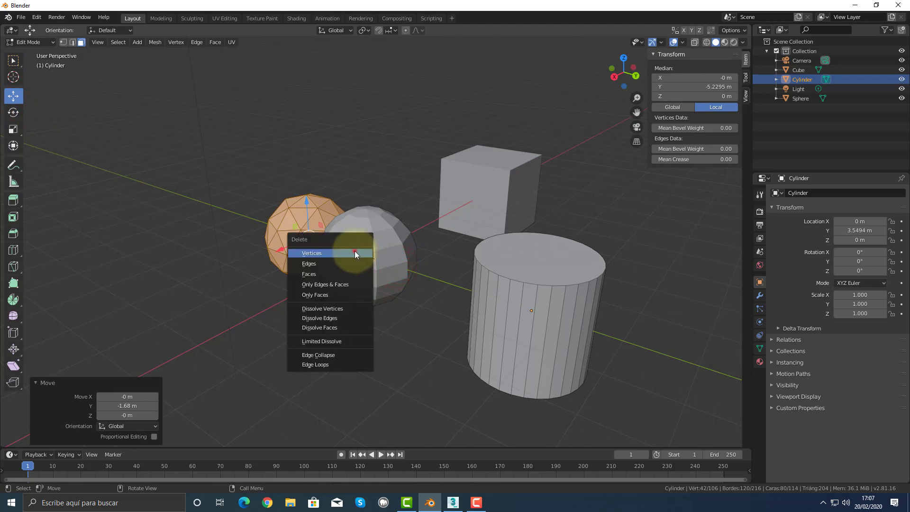
pyautogui.click(354, 252)
# Leave Edit Mode, add an ico sphere as a separate object and move it about -3.18 m along Y
pyautogui.press('Tab')
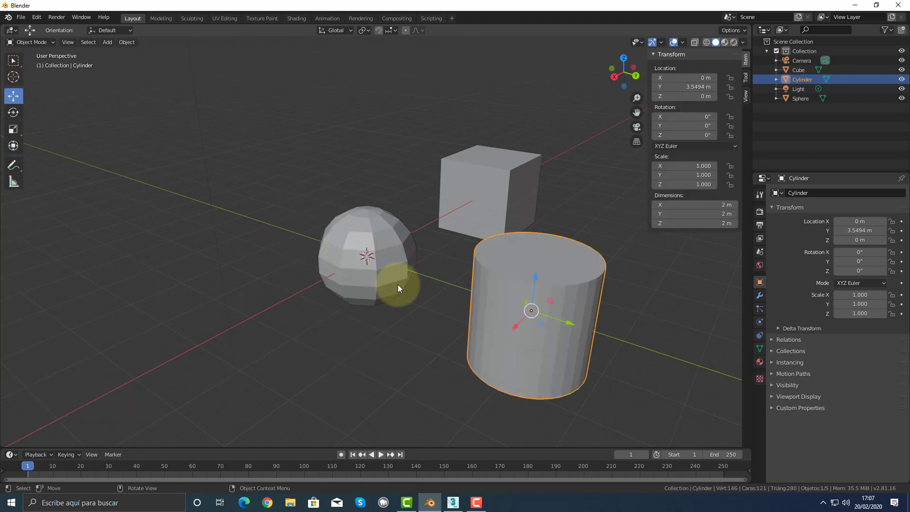
pyautogui.hotkey('shift', 'a')
pyautogui.moveTo(397, 285)
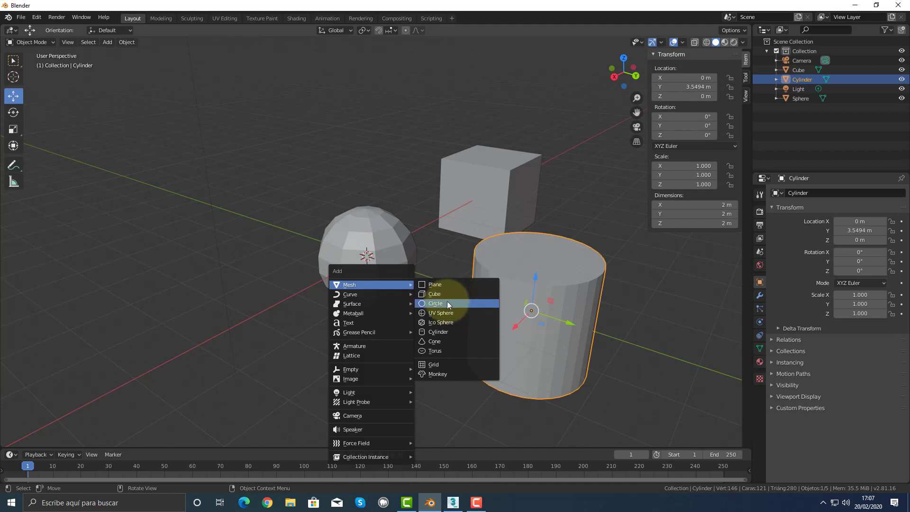
pyautogui.click(440, 321)
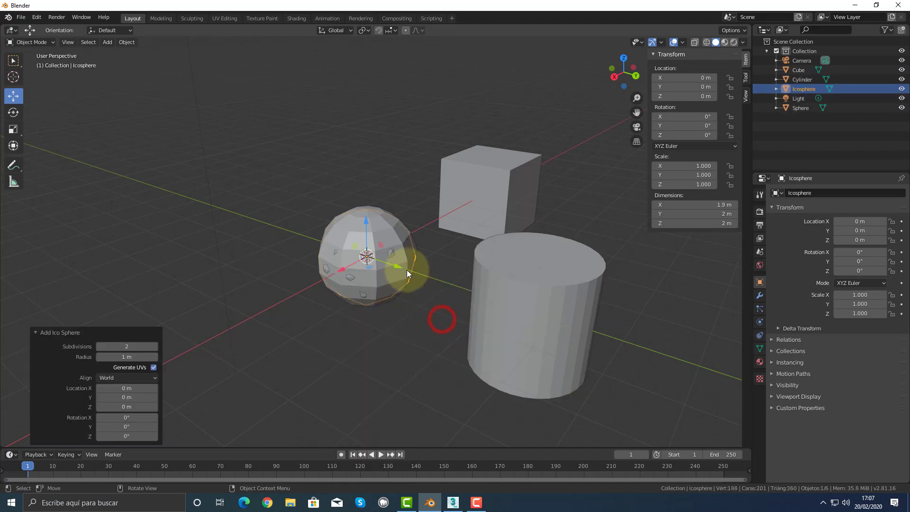
pyautogui.press('g')
pyautogui.press('y')
pyautogui.click(291, 238)
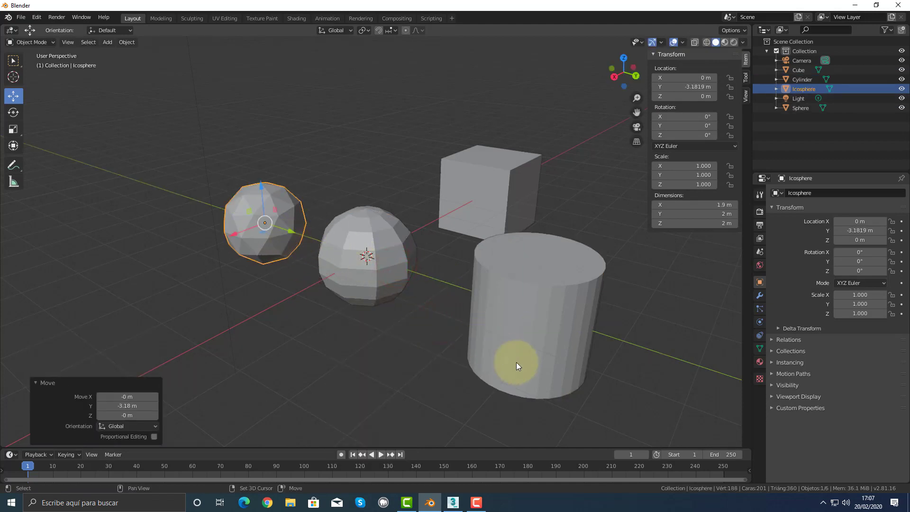
# Add a cone mesh, move it about 2.51 m along X and clear the selection
pyautogui.hotkey('shift', 'a')
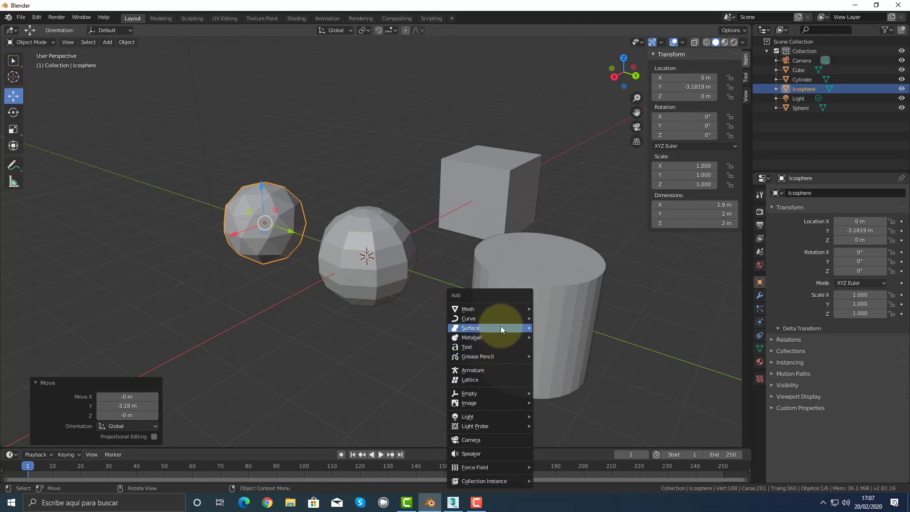
pyautogui.moveTo(502, 309)
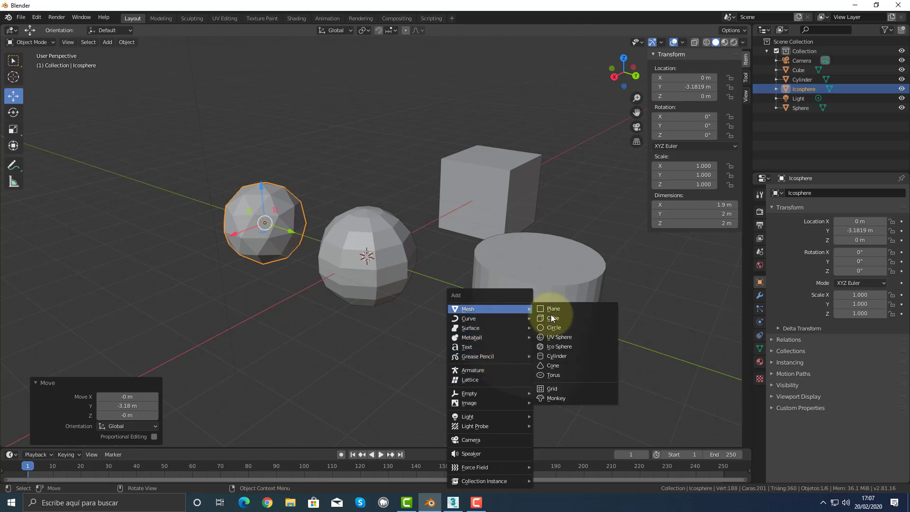
pyautogui.click(555, 365)
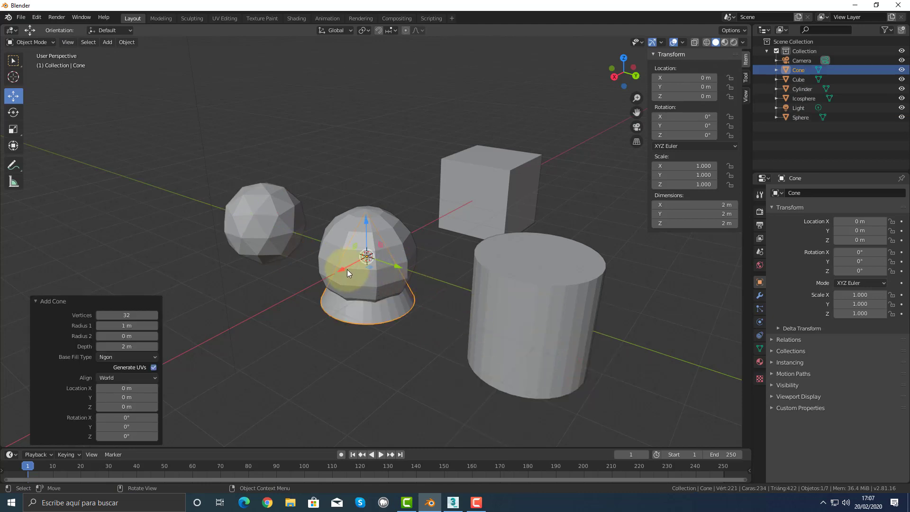
pyautogui.moveTo(345, 268); pyautogui.dragTo(264, 334)
pyautogui.click(365, 334)
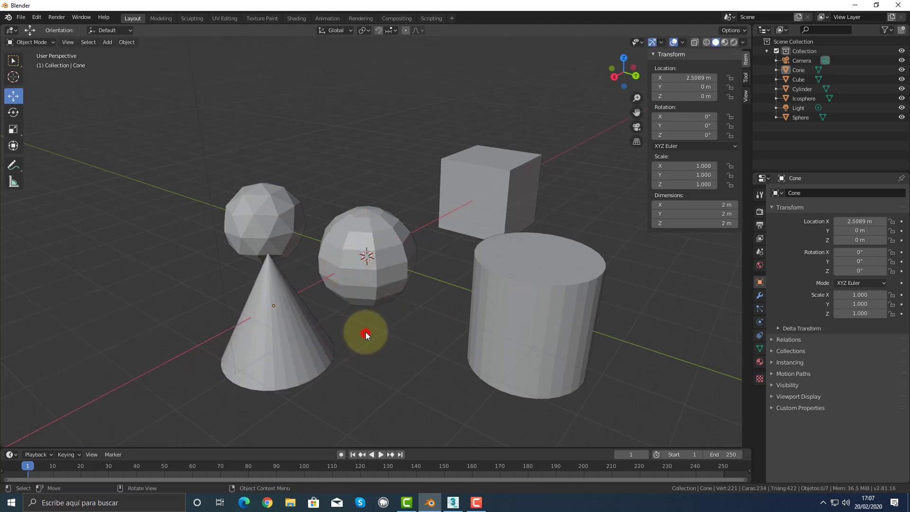
# Select the cone, UV sphere, ico sphere, cube and cylinder together and enter Edit Mode on all five
pyautogui.click(310, 330)
pyautogui.keyDown('shift'); pyautogui.click(376, 244); pyautogui.keyUp('shift')
pyautogui.keyDown('shift'); pyautogui.click(272, 208); pyautogui.keyUp('shift')
pyautogui.keyDown('shift'); pyautogui.click(495, 186); pyautogui.keyUp('shift')
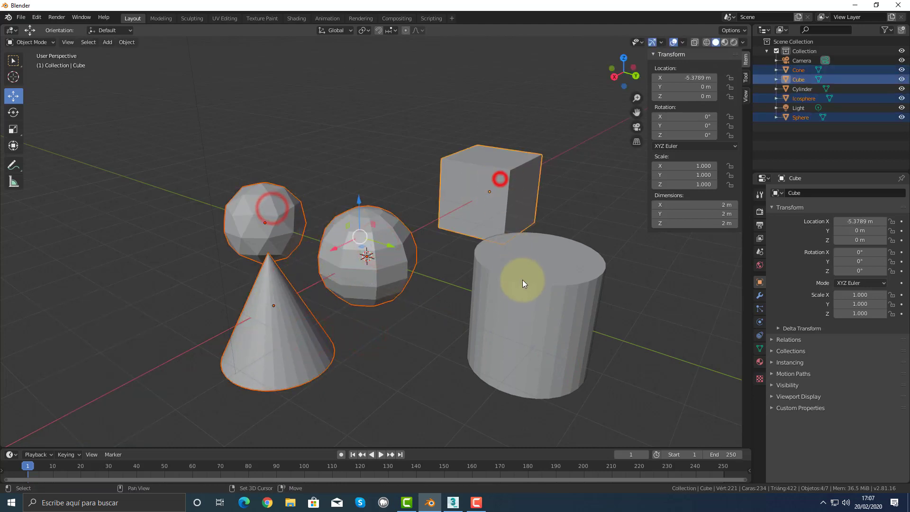
pyautogui.keyDown('shift'); pyautogui.click(524, 280); pyautogui.keyUp('shift')
pyautogui.press('Tab')
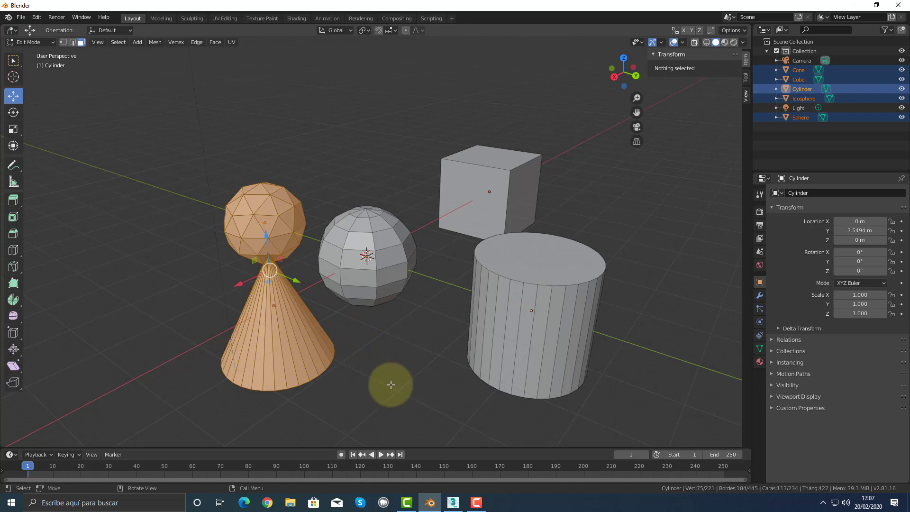
# In vertex selection mode, move one front vertex of the UV sphere about 0.33 m along Y, and return to Object Mode
pyautogui.click(513, 337)
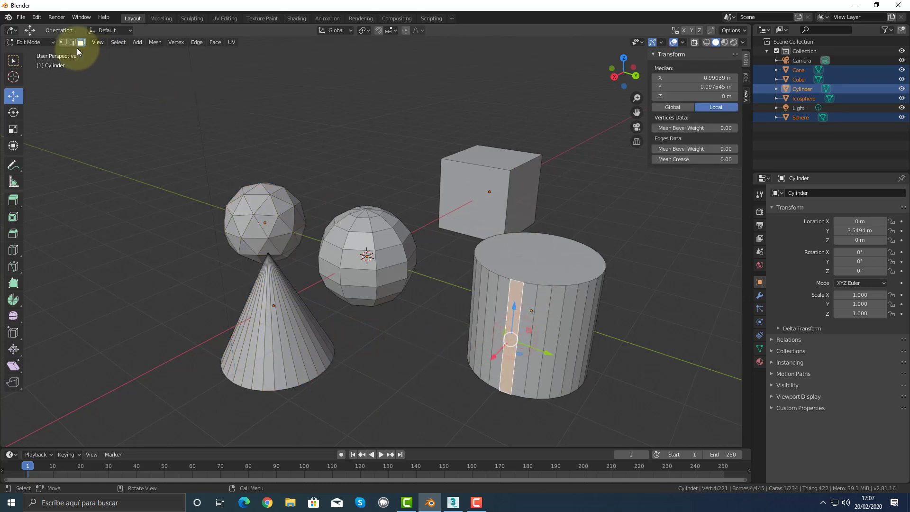
pyautogui.click(63, 42)
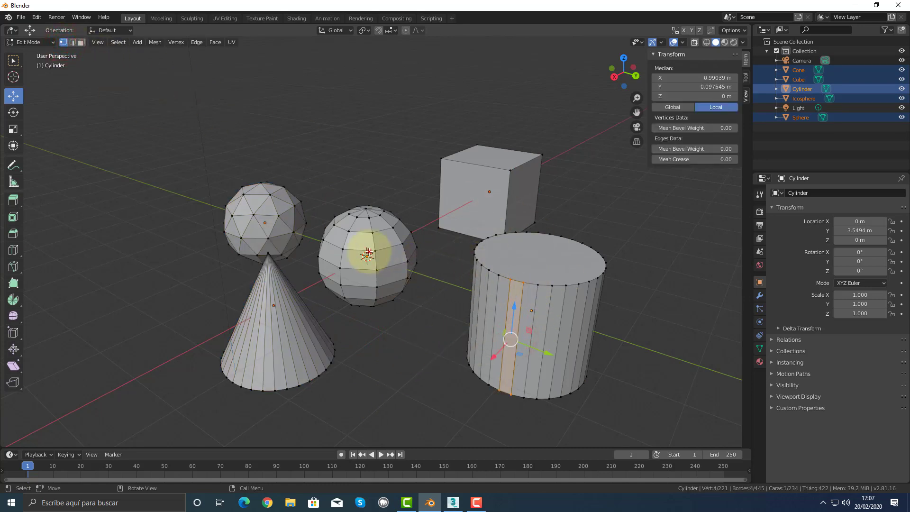
pyautogui.click(366, 251)
pyautogui.moveTo(375, 254); pyautogui.dragTo(395, 258)
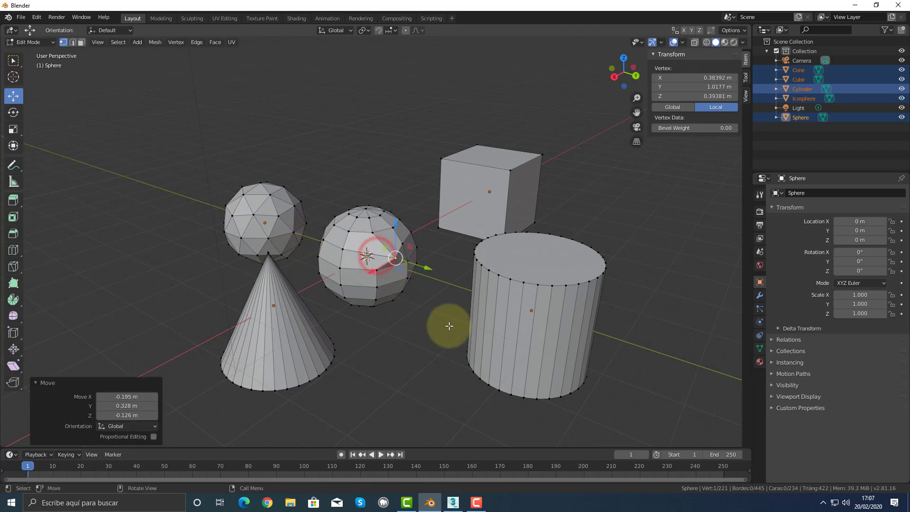
pyautogui.press('Tab')
# Add a second cube and move it about 6.03 m along Y, beyond the cylinder
pyautogui.hotkey('shift', 'a')
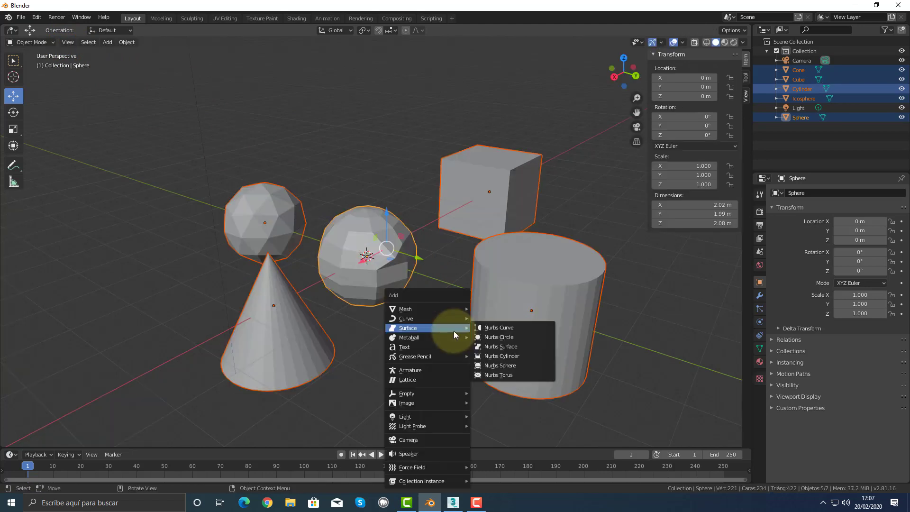
pyautogui.moveTo(464, 310)
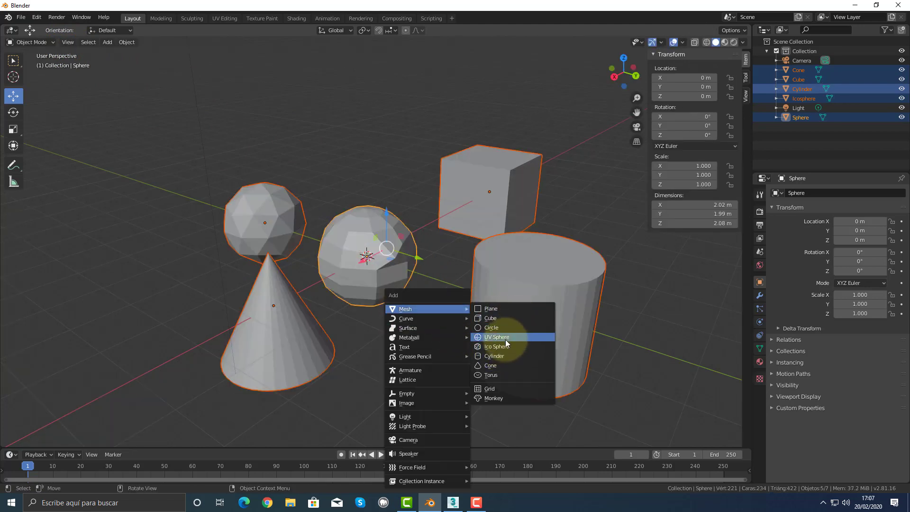
pyautogui.click(500, 319)
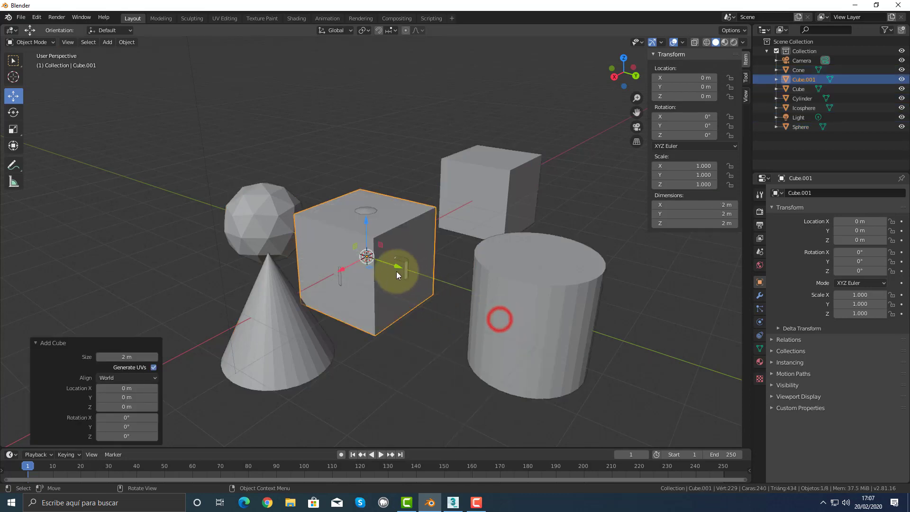
pyautogui.moveTo(396, 264); pyautogui.dragTo(701, 368)
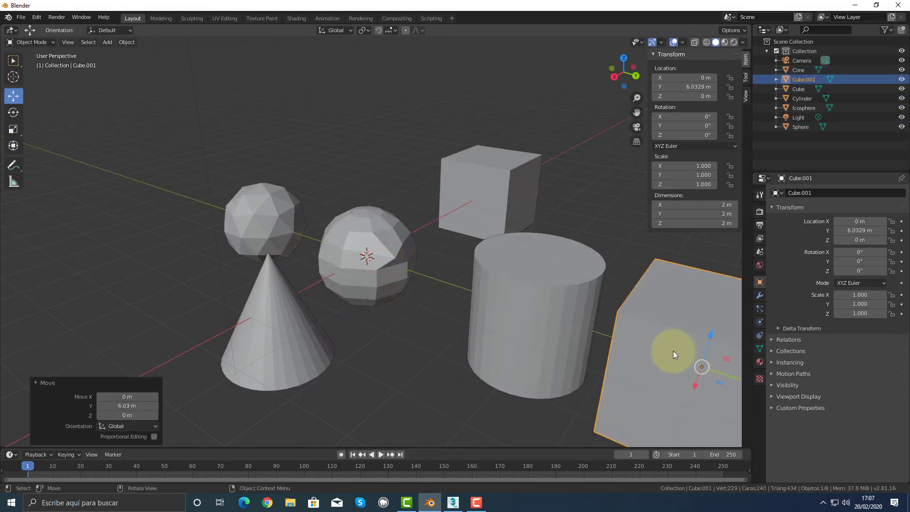
# Select both cubes, the cylinder, both spheres and the cone together and enter Edit Mode on all six
pyautogui.click(671, 346)
pyautogui.keyDown('shift'); pyautogui.click(559, 305); pyautogui.keyUp('shift')
pyautogui.keyDown('shift'); pyautogui.click(513, 198); pyautogui.keyUp('shift')
pyautogui.keyDown('shift'); pyautogui.click(377, 250); pyautogui.keyUp('shift')
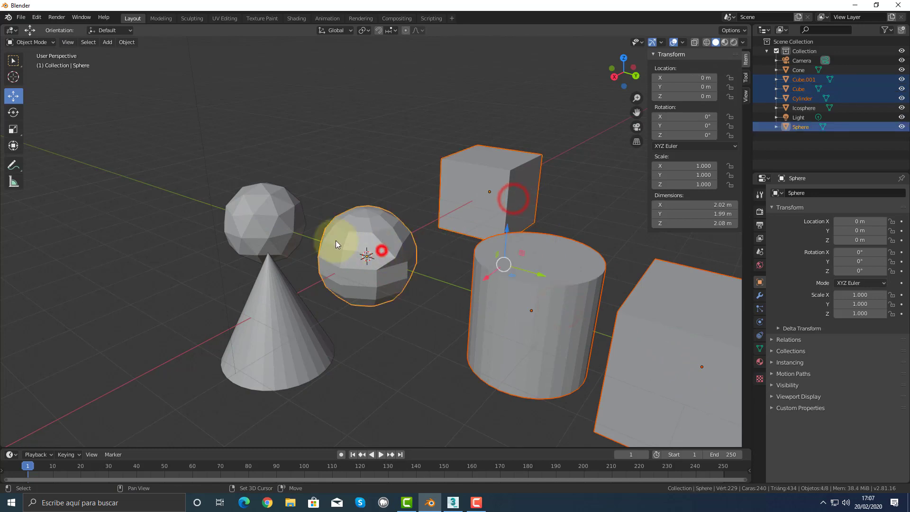
pyautogui.keyDown('shift'); pyautogui.click(278, 218); pyautogui.keyUp('shift')
pyautogui.keyDown('shift'); pyautogui.click(288, 317); pyautogui.keyUp('shift')
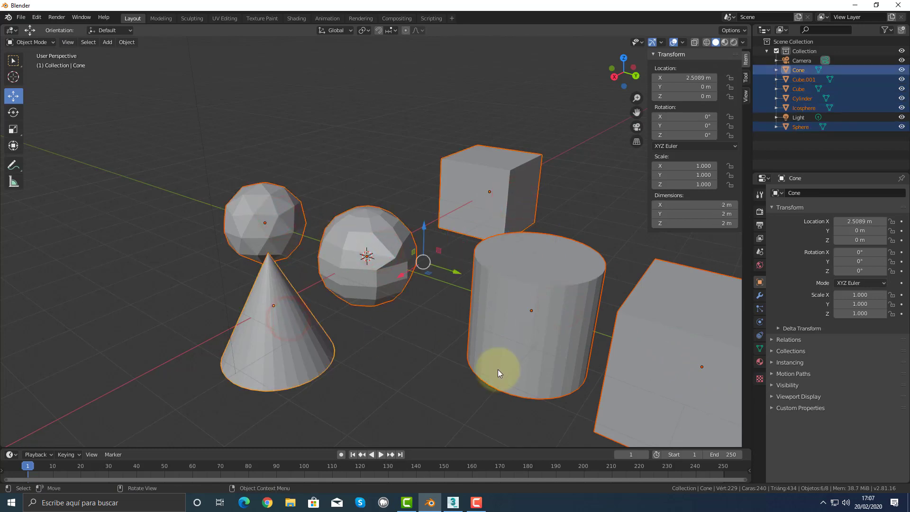
pyautogui.press('Tab')
pyautogui.scroll(-2, 536, 331)
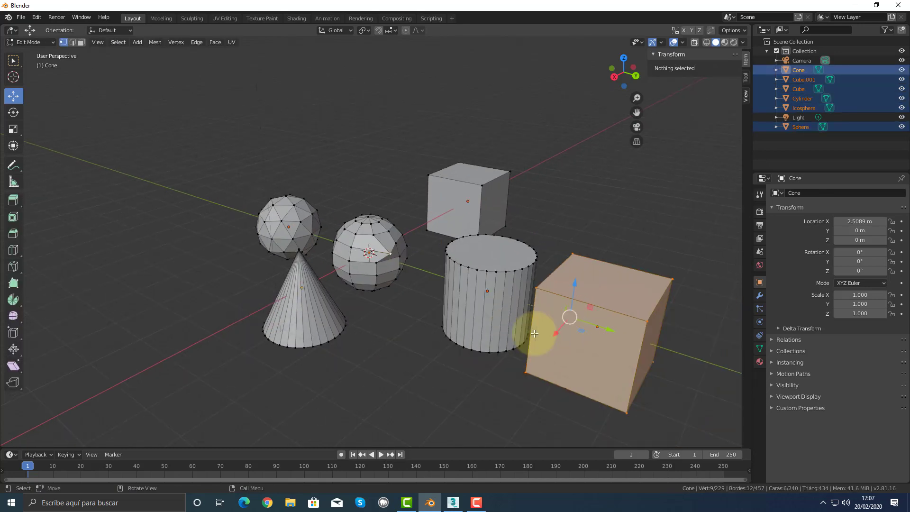
# Move the new cube's top front corner vertex about 0.9 m in X and 0.36 m in Y, shift the cone's apex sideways, and leave Edit Mode
pyautogui.click(647, 322)
pyautogui.press('g')
pyautogui.click(657, 348)
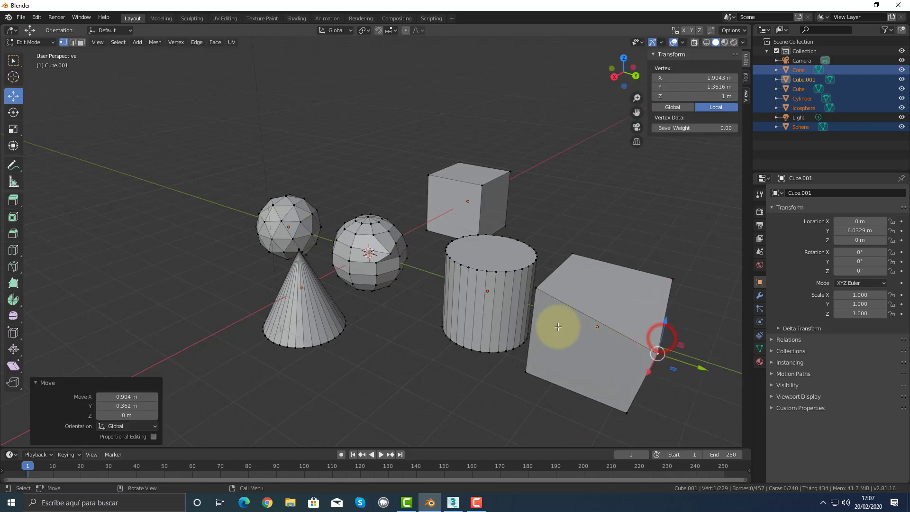
pyautogui.click(299, 250)
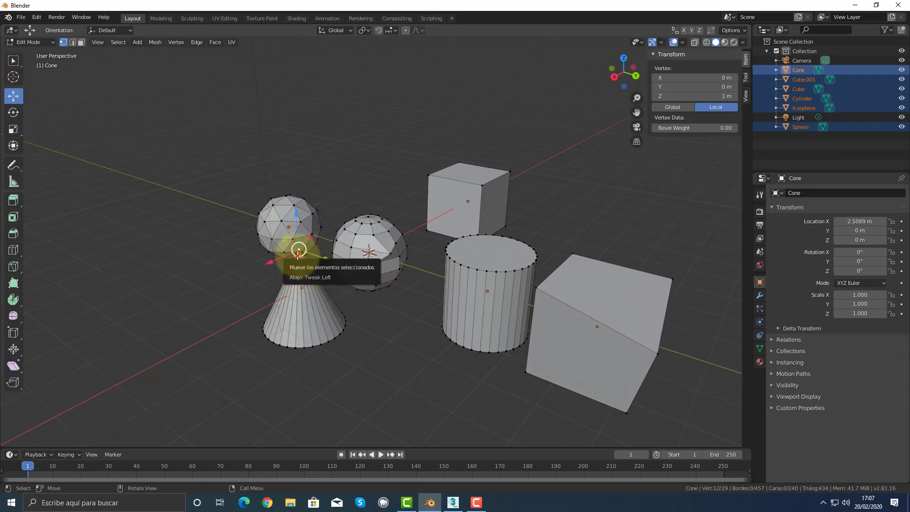
pyautogui.moveTo(299, 250); pyautogui.dragTo(270, 264)
pyautogui.press('Tab')
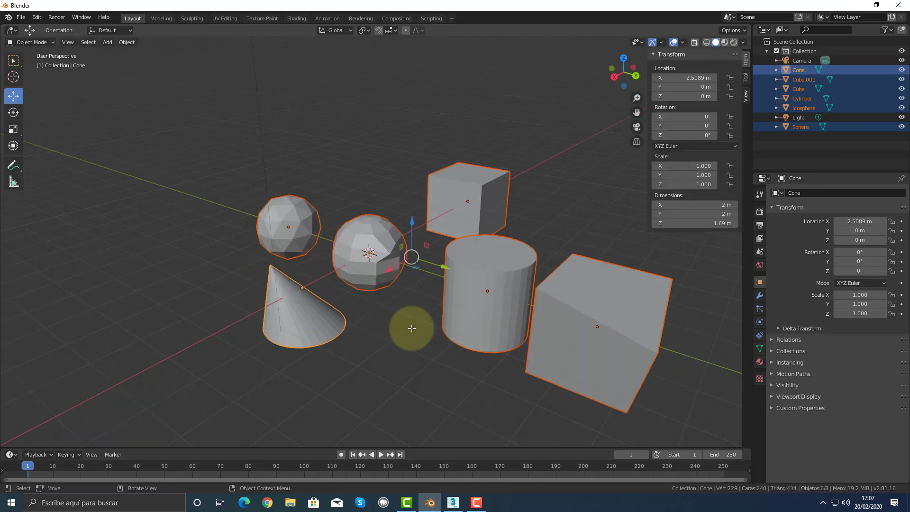
# Edit only the UV sphere and cone together, move the cone's apex about -0.9 m in X and 1.68 m in Y, and return to Object Mode
pyautogui.click(369, 233)
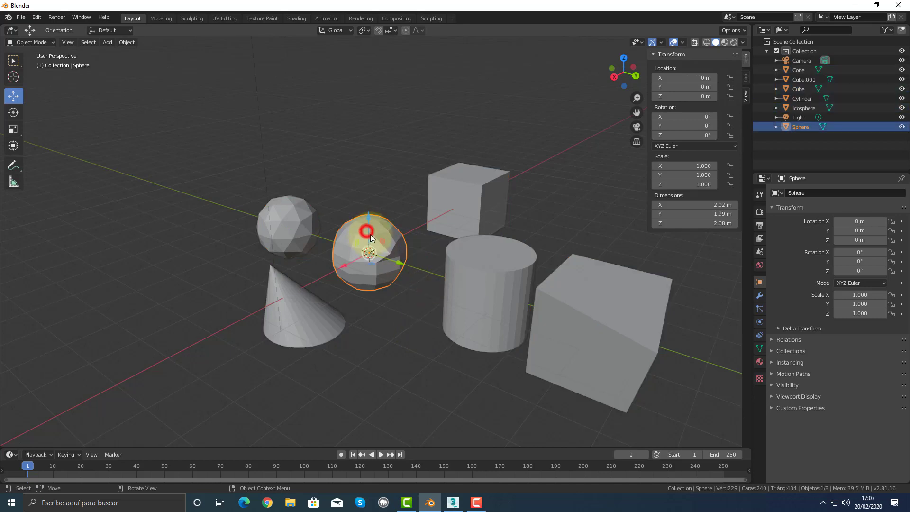
pyautogui.keyDown('shift'); pyautogui.click(312, 312); pyautogui.keyUp('shift')
pyautogui.press('Tab')
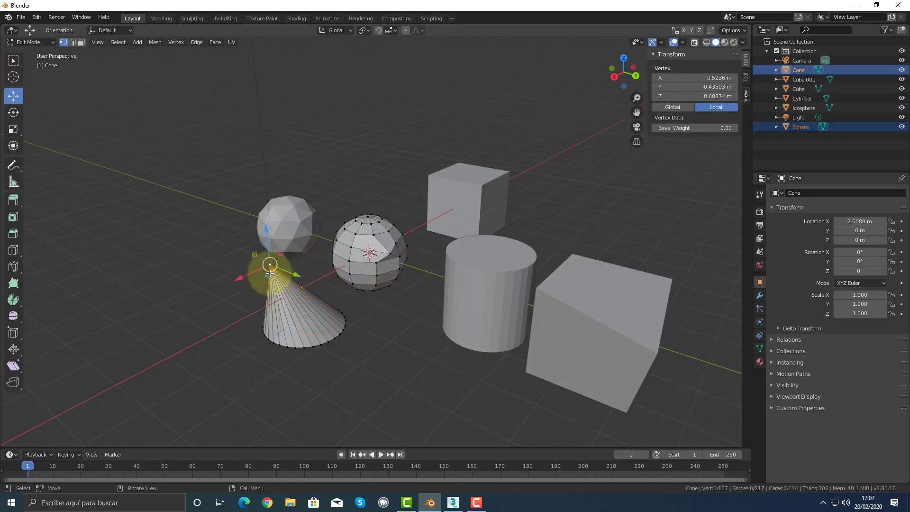
pyautogui.moveTo(269, 275); pyautogui.dragTo(348, 275)
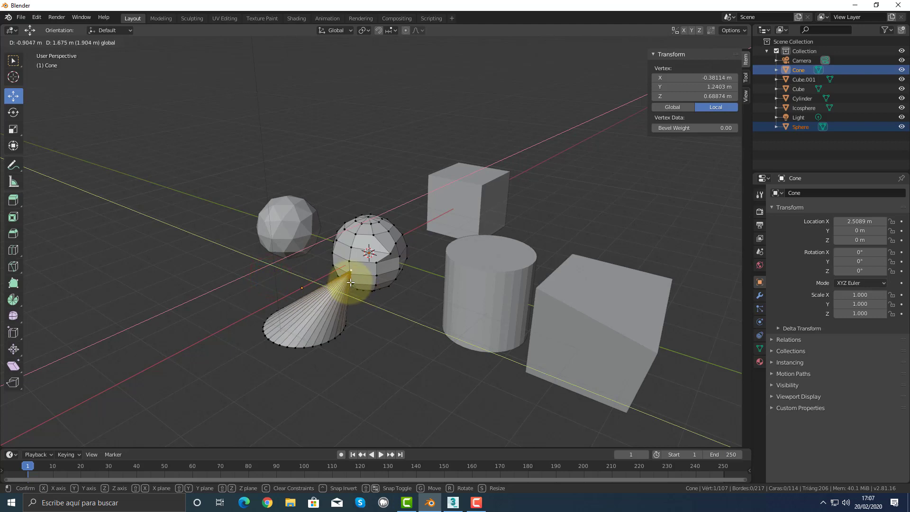
pyautogui.press('Tab')
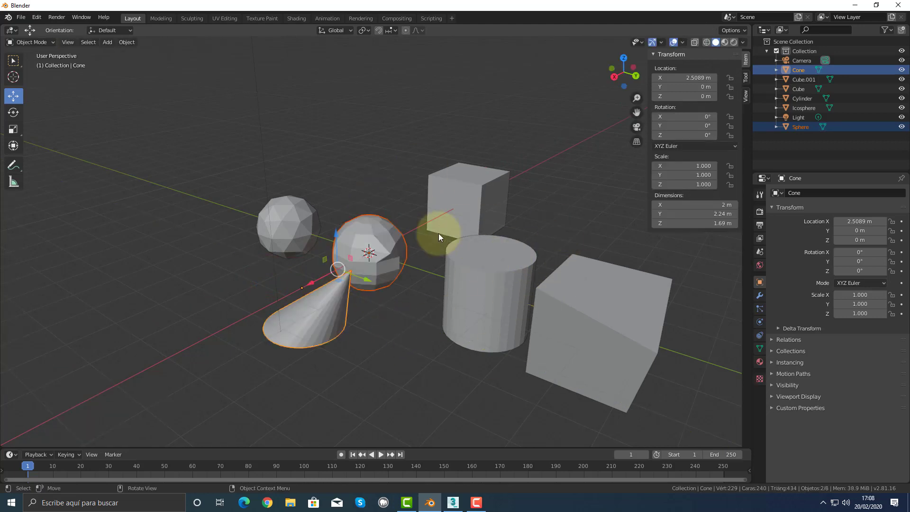
# Switch to 3ds Max and select the cylinder, box, sphere and deformed sphere together to examine their shared modifier stack
pyautogui.click(453, 502)
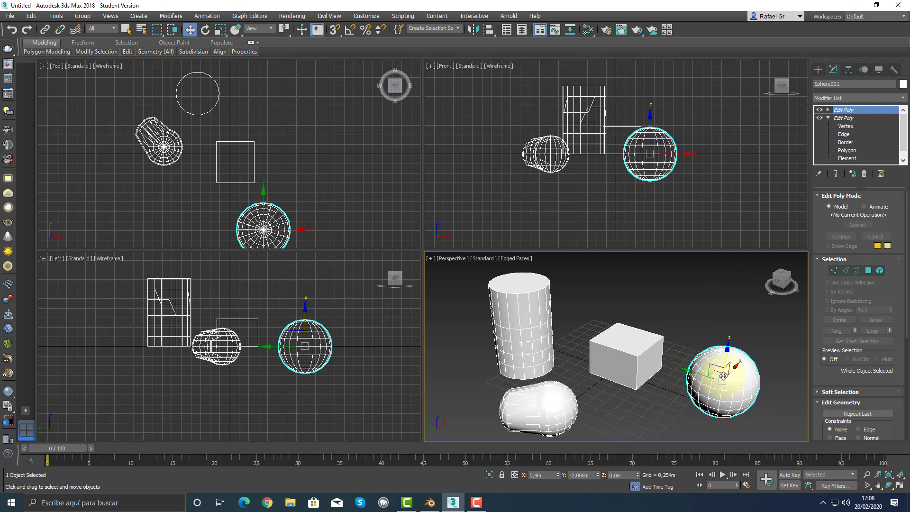
pyautogui.click(543, 339)
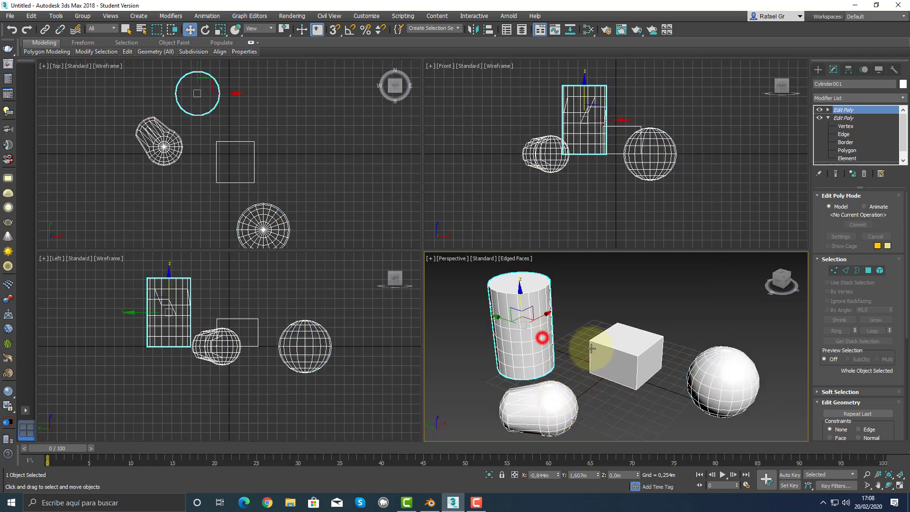
pyautogui.keyDown('ctrl'); pyautogui.click(617, 353); pyautogui.keyUp('ctrl')
pyautogui.keyDown('ctrl'); pyautogui.click(697, 376); pyautogui.keyUp('ctrl')
pyautogui.keyDown('ctrl'); pyautogui.click(558, 406); pyautogui.keyUp('ctrl')
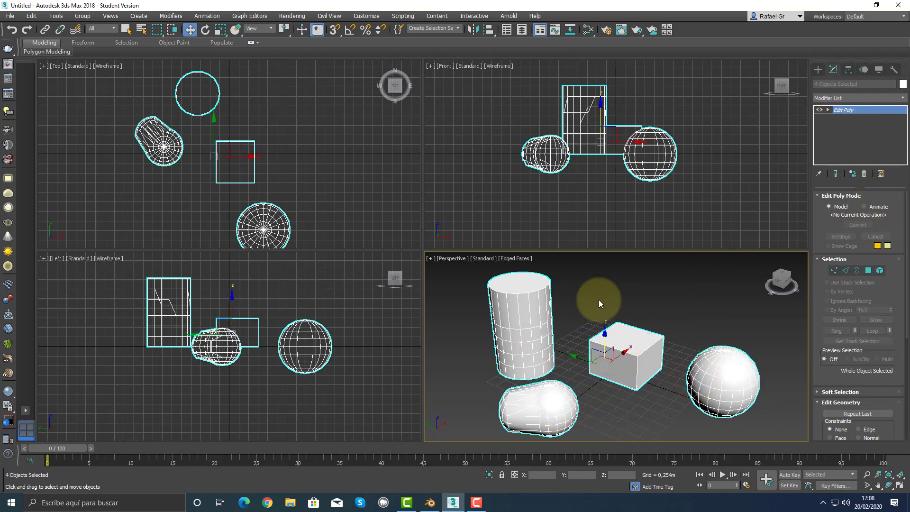
# Select only the cylinder, box and round sphere together to examine their common Edit Poly modifiers, and clear the selection
pyautogui.click(575, 305)
pyautogui.click(540, 309)
pyautogui.keyDown('ctrl'); pyautogui.click(606, 338); pyautogui.keyUp('ctrl')
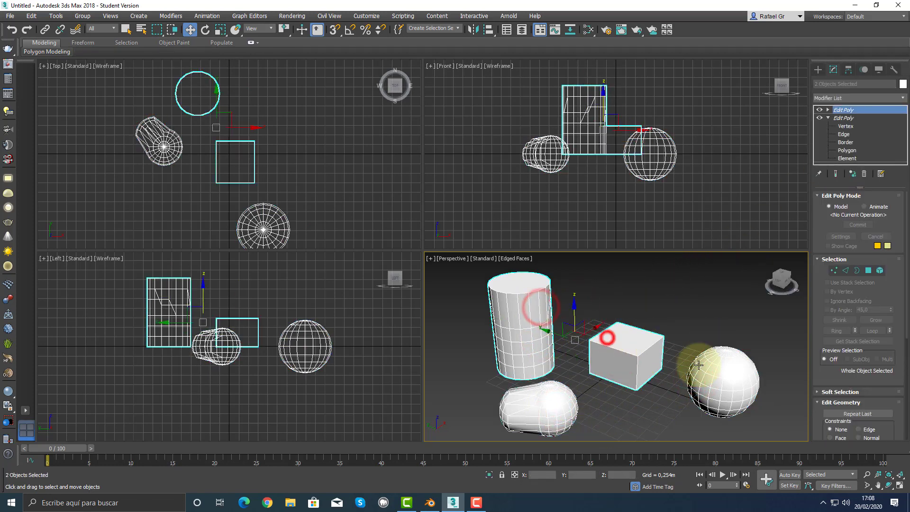
pyautogui.keyDown('ctrl'); pyautogui.click(722, 373); pyautogui.keyUp('ctrl')
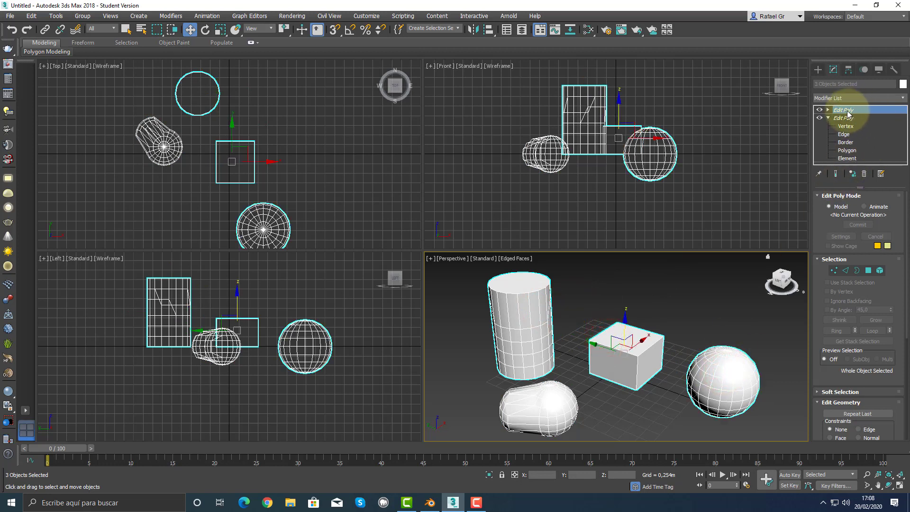
pyautogui.click(693, 286)
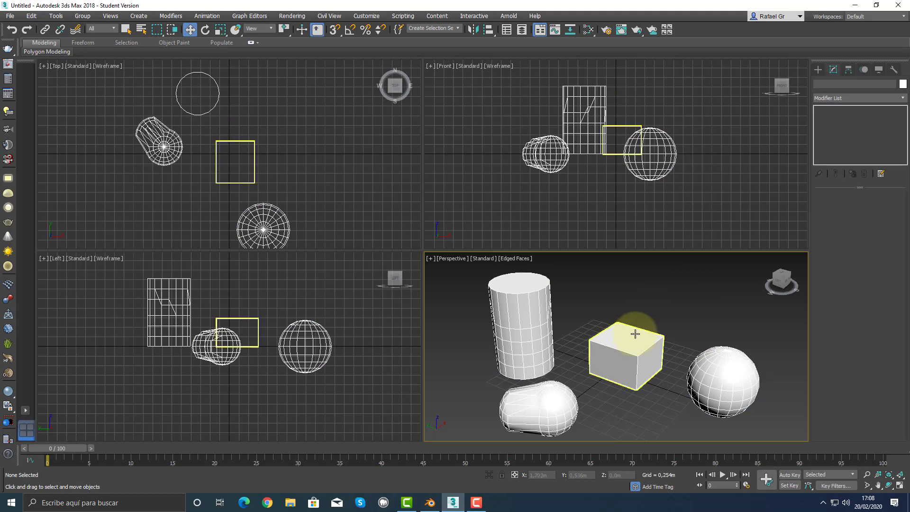
# Select the cylinder, box, round sphere and deformed sphere one at a time to compare their individual modifier stacks
pyautogui.click(536, 324)
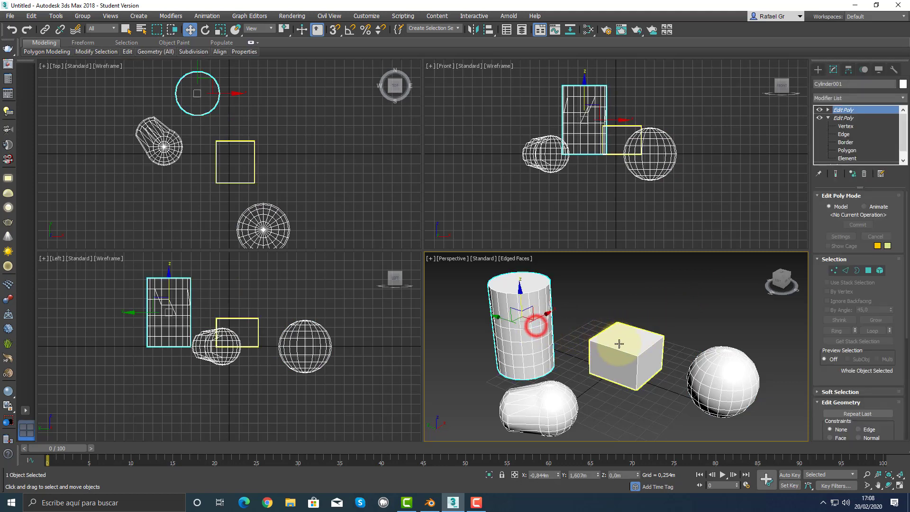
pyautogui.click(613, 344)
pyautogui.click(704, 367)
pyautogui.click(565, 402)
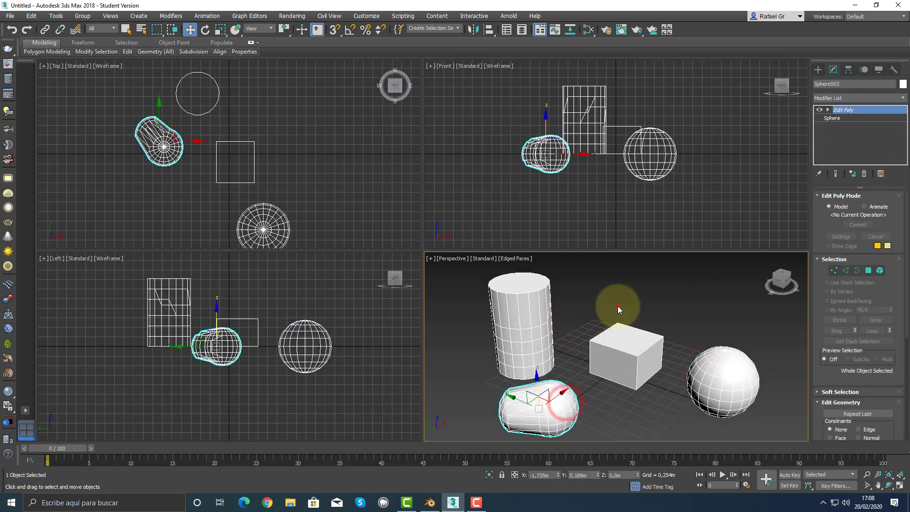
# Delete all objects from the 3ds Max scene
pyautogui.click(618, 308)
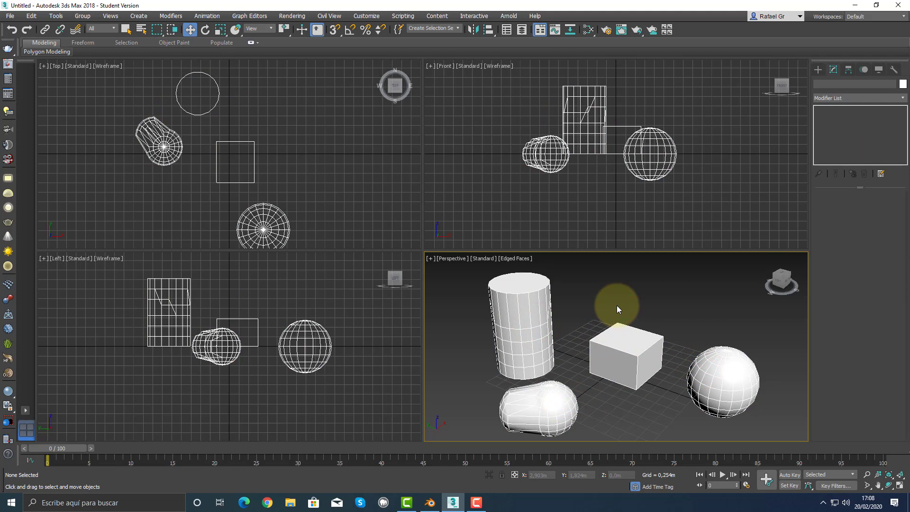
pyautogui.hotkey('ctrl', 'a')
pyautogui.press('Delete')
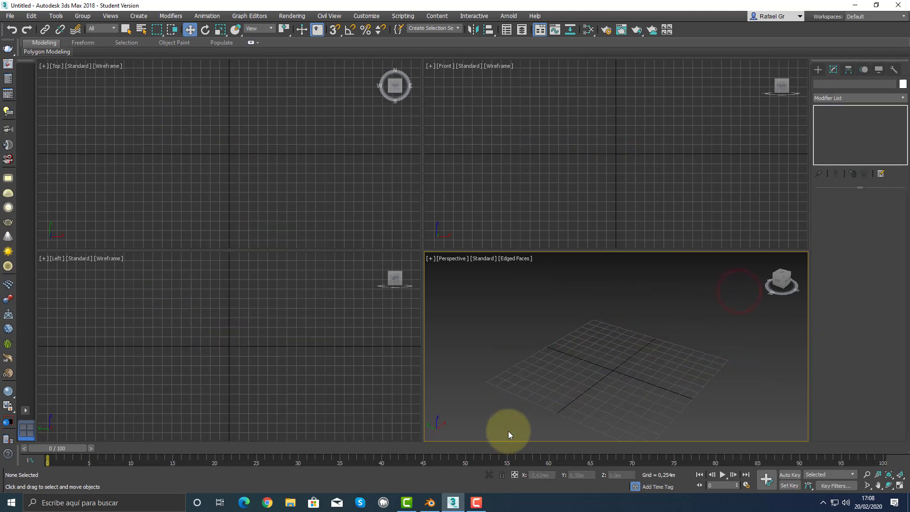
# Switch to Blender and delete every mesh object together with the light, keeping only the camera
pyautogui.click(431, 501)
pyautogui.moveTo(621, 163); pyautogui.dragTo(526, 151)
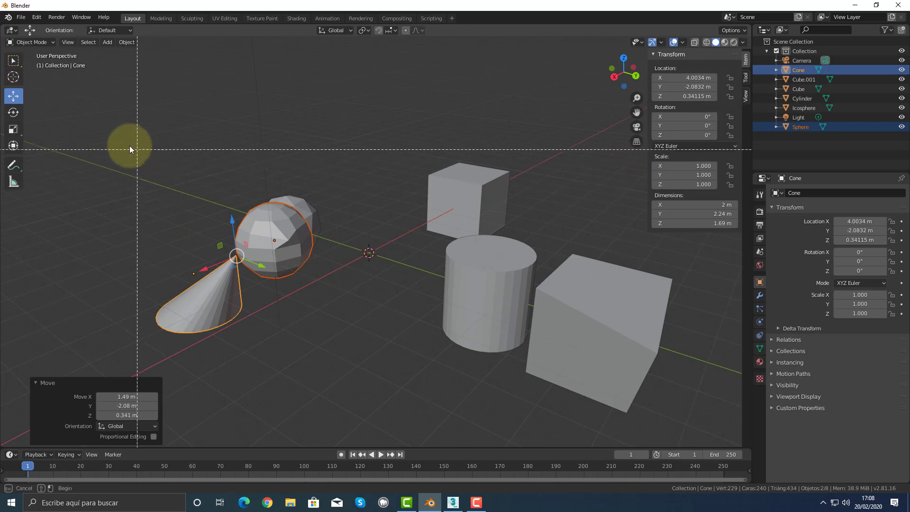
pyautogui.moveTo(121, 144); pyautogui.dragTo(688, 448)
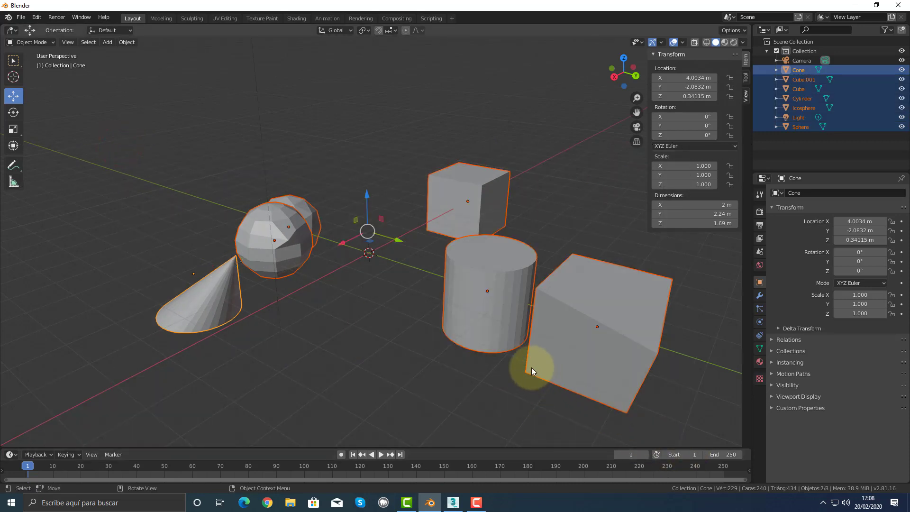
pyautogui.press('Delete')
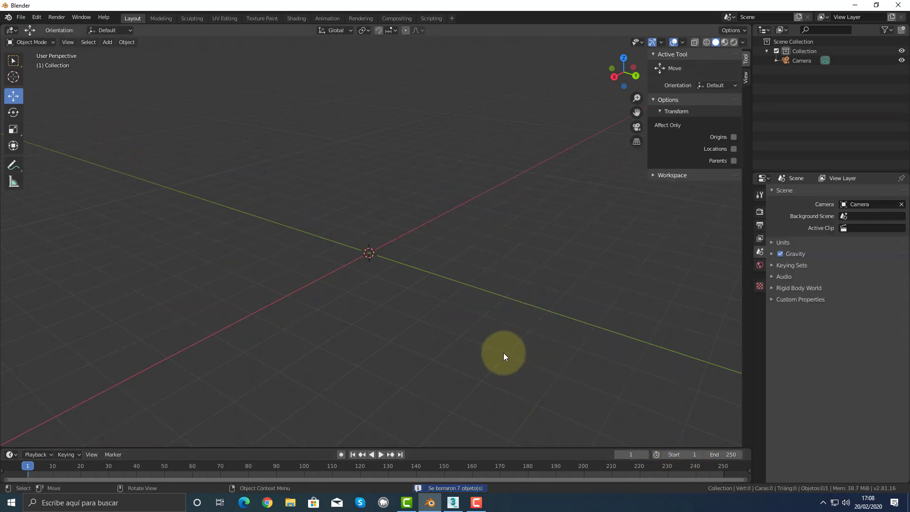
# Add a UV sphere at the origin with 58 segments, 37 rings and a radius of 1.76 m
pyautogui.hotkey('shift', 'a')
pyautogui.moveTo(506, 327)
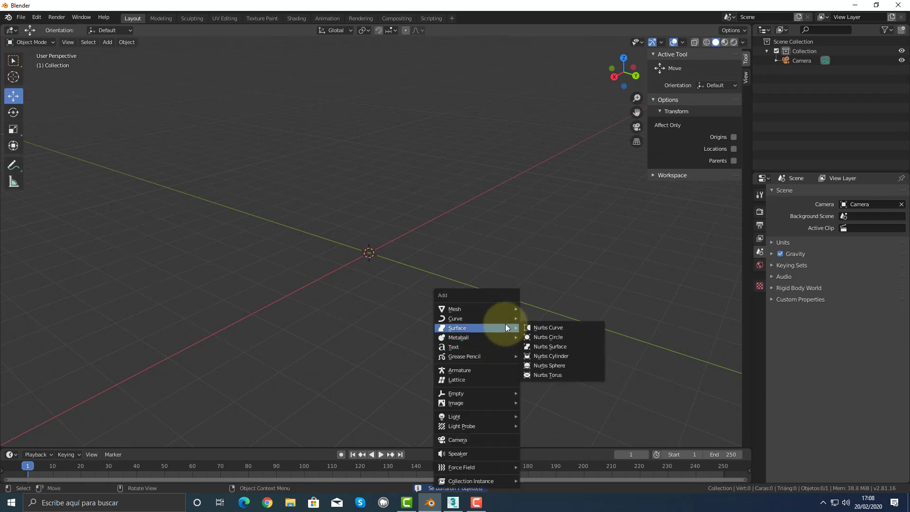
pyautogui.moveTo(507, 310)
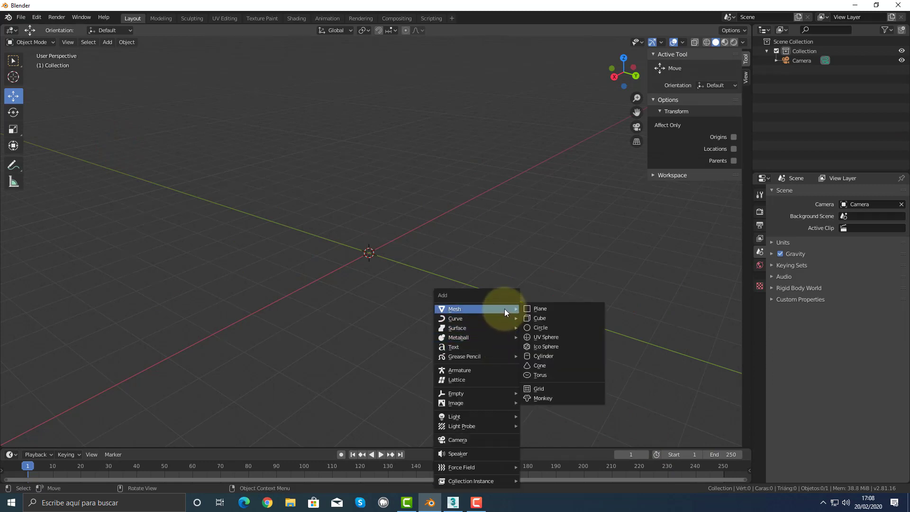
pyautogui.click(551, 336)
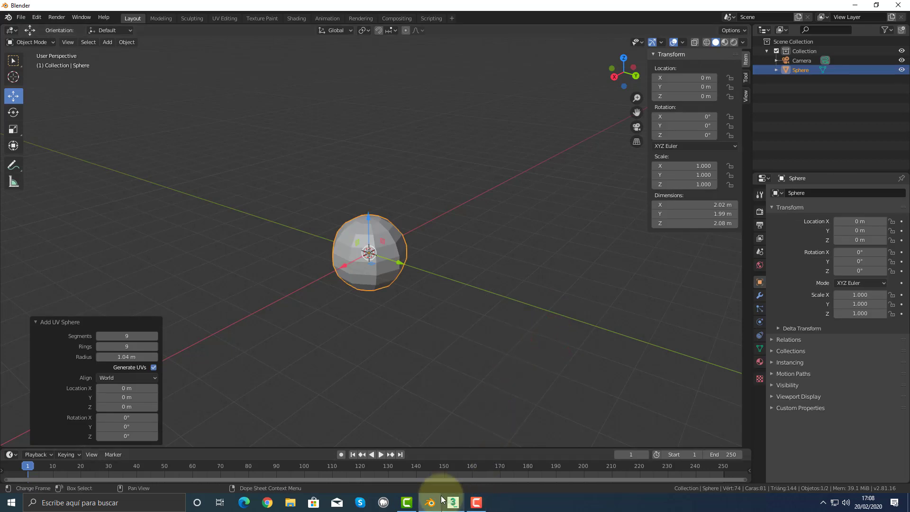
pyautogui.moveTo(133, 345); pyautogui.dragTo(166, 357)
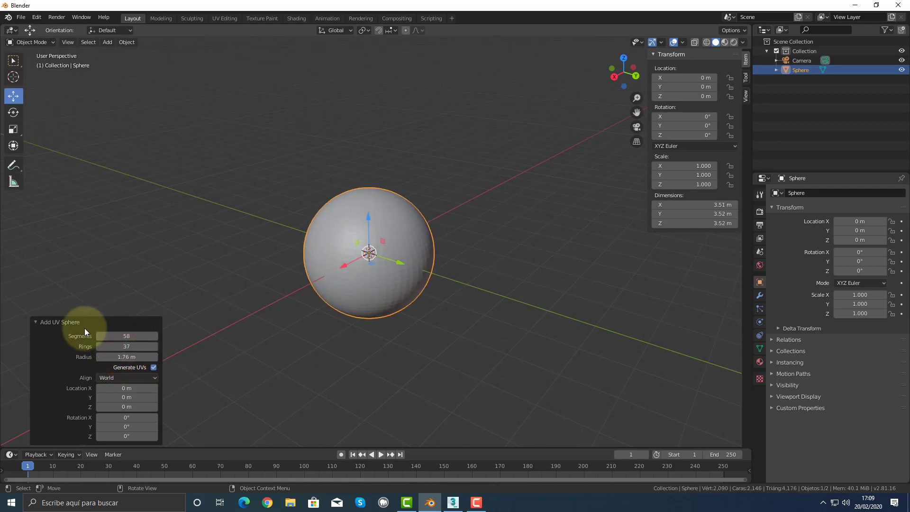
# Apply Shade Smooth to the UV sphere
pyautogui.click(286, 366)
pyautogui.click(377, 300)
pyautogui.rightClick(440, 339)
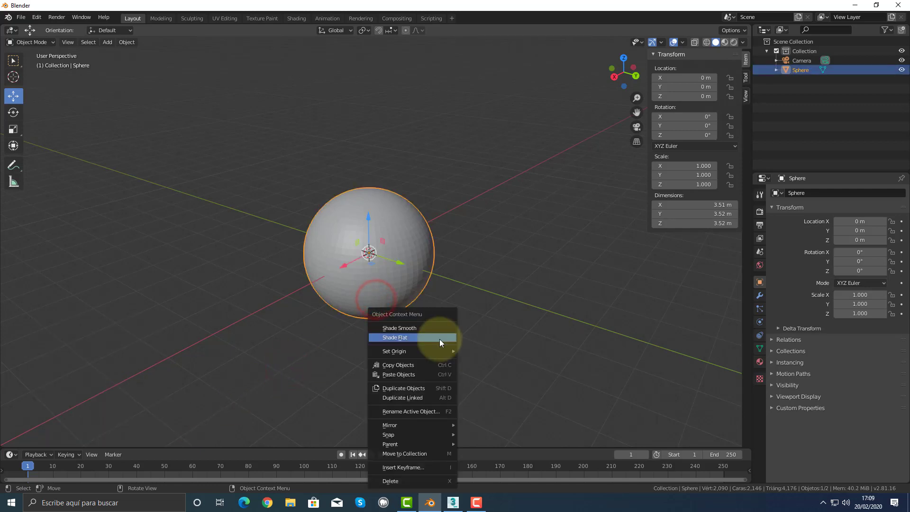
pyautogui.click(416, 328)
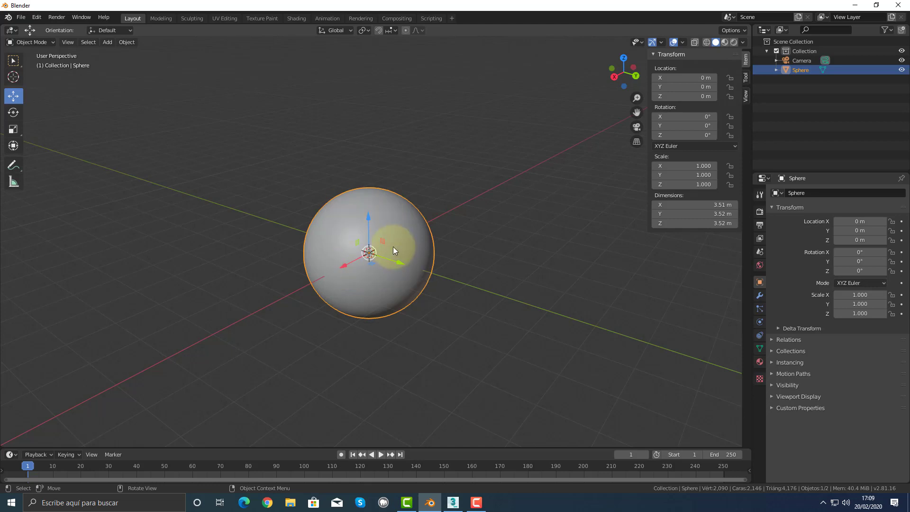
# Open the smoothed sphere's object options containing the shading commands
pyautogui.rightClick(408, 243)
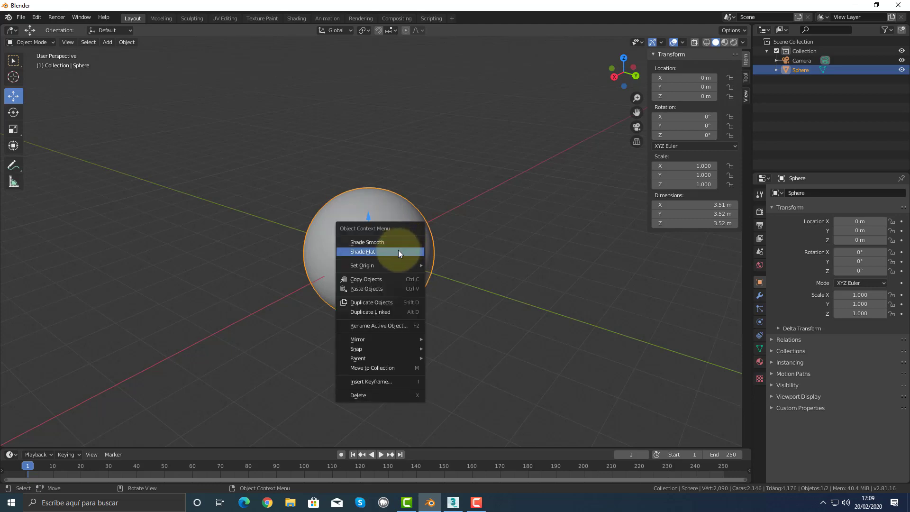
# Apply flat shading to the sphere, followed by smooth shading
pyautogui.click(398, 249)
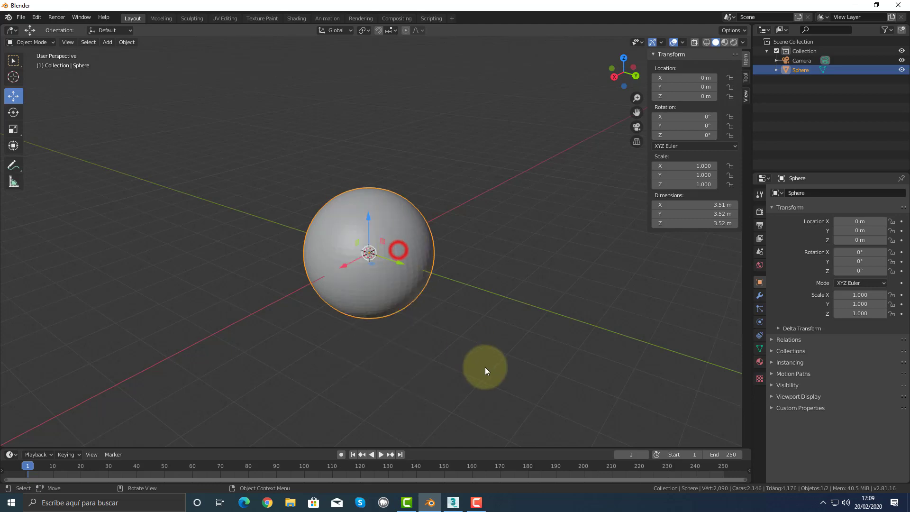
pyautogui.rightClick(418, 260)
pyautogui.click(395, 248)
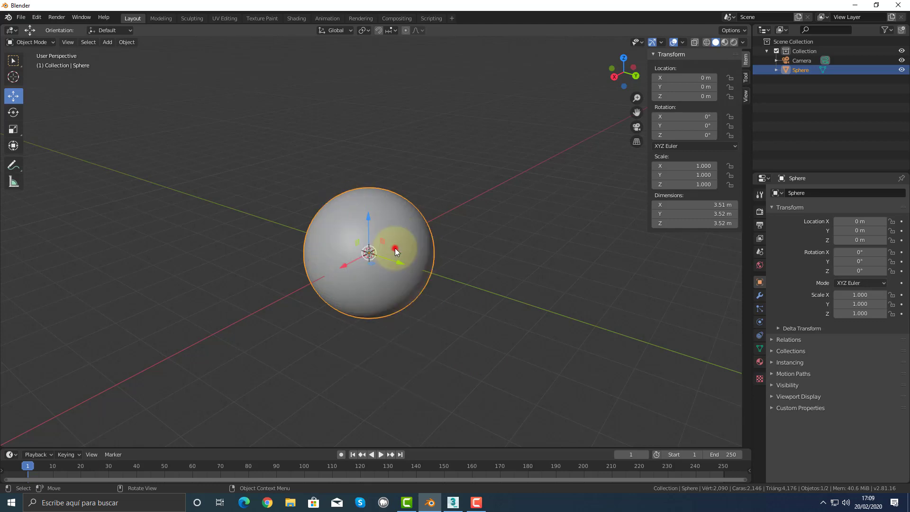
# Switch to 3ds Max and create a standard sphere with a radius of about 1.056 m at the centre of the Perspective grid
pyautogui.click(452, 502)
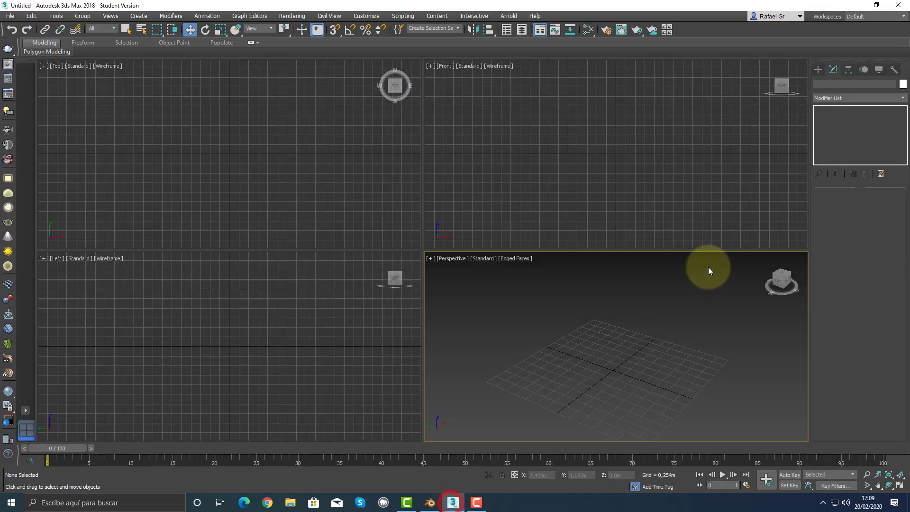
pyautogui.click(819, 71)
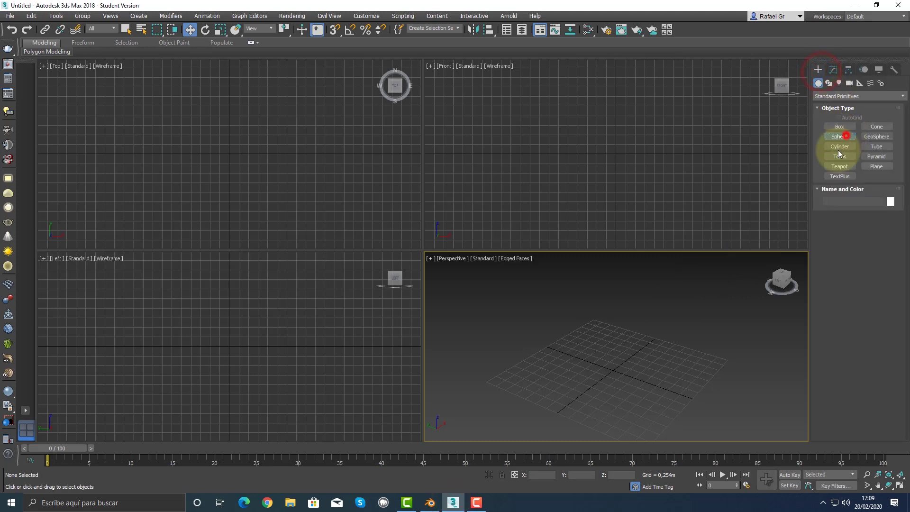
pyautogui.click(839, 136)
pyautogui.moveTo(613, 369); pyautogui.dragTo(609, 304)
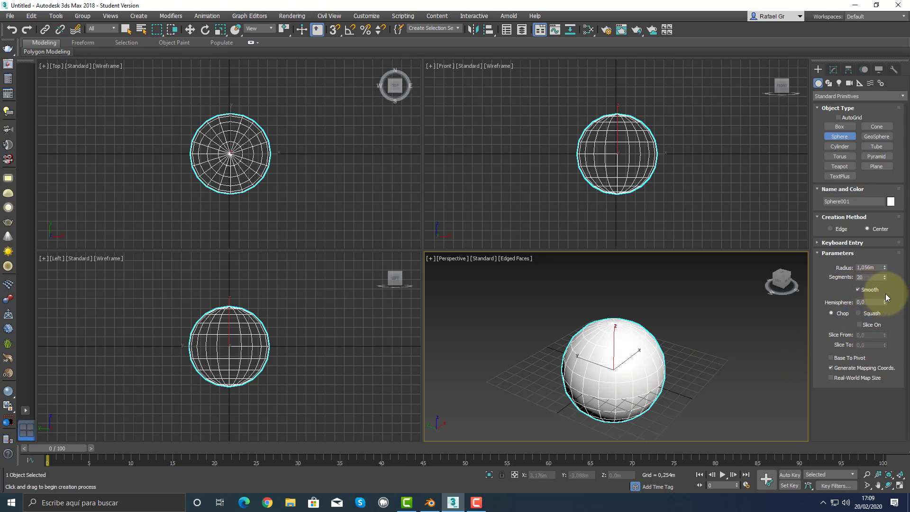
# Switch back to Blender, apply Shade Smooth to the sphere once more, and deselect it
pyautogui.click(430, 503)
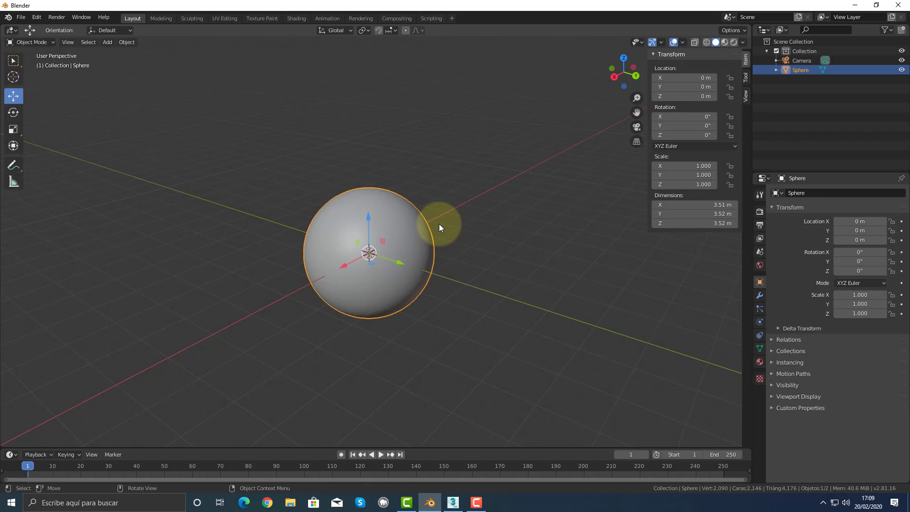
pyautogui.rightClick(502, 265)
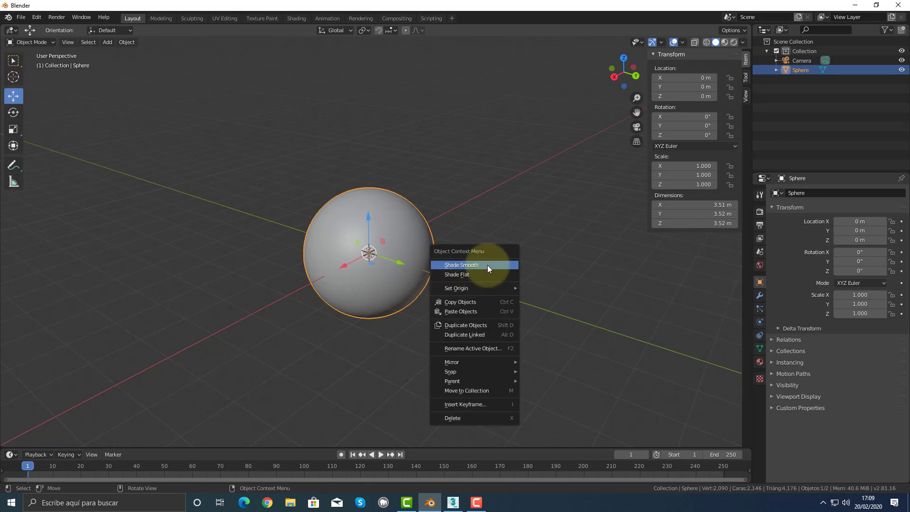
pyautogui.click(490, 264)
pyautogui.click(649, 291)
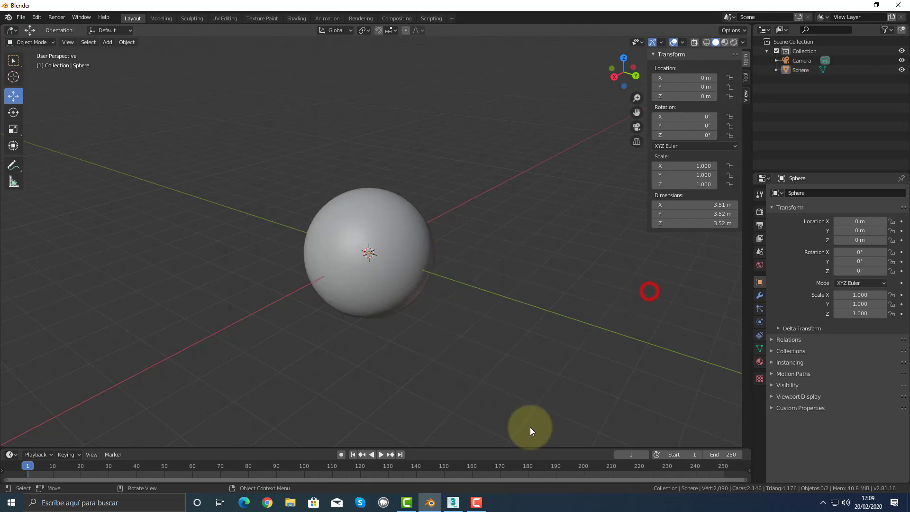
# In 3ds Max, set the sphere to 23 segments with Smooth off and show the Perspective view without edged faces
pyautogui.click(463, 506)
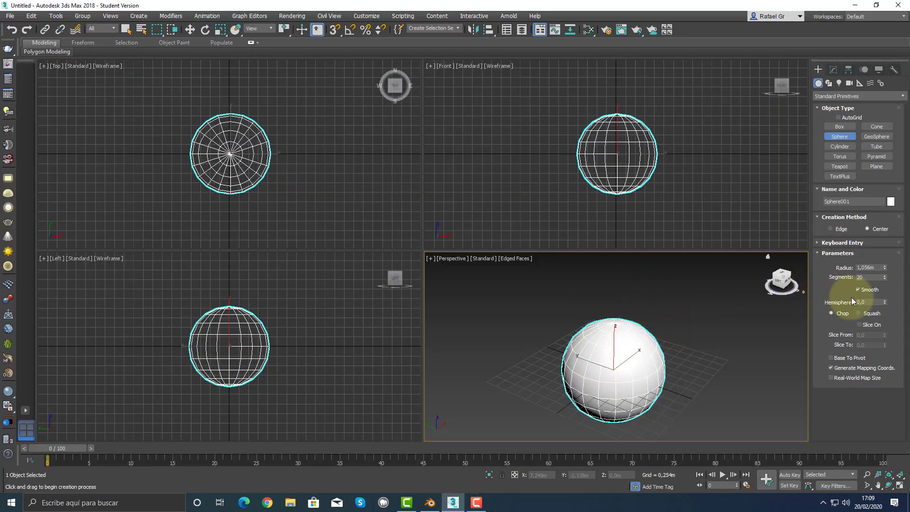
pyautogui.click(884, 278)
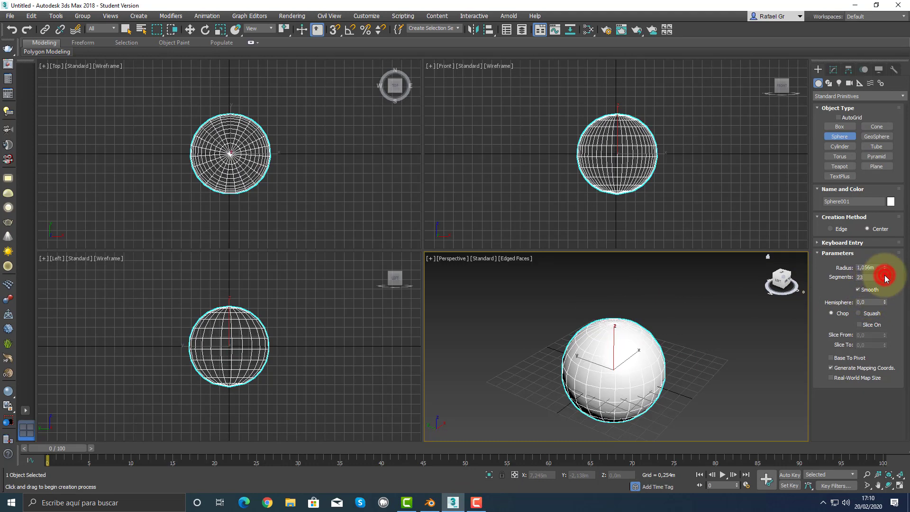
pyautogui.click(858, 290)
pyautogui.click(742, 356)
pyautogui.moveTo(685, 403); pyautogui.dragTo(701, 376, button='middle')
pyautogui.press('F4')
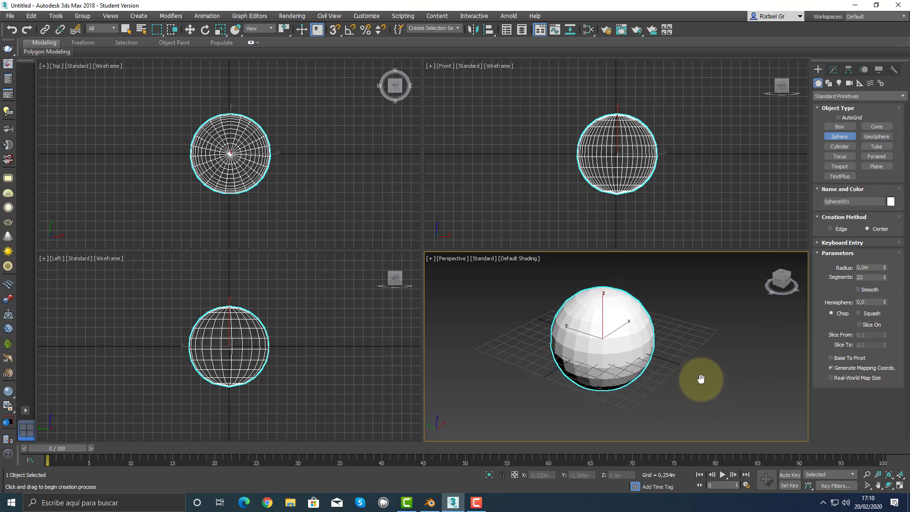
# Turn Smooth back on in the existing sphere's modify parameters, and deselect the sphere
pyautogui.click(889, 486)
pyautogui.moveTo(638, 371)
pyautogui.mouseDown()
pyautogui.moveTo(721, 351)
pyautogui.moveTo(692, 374)
pyautogui.moveTo(587, 365)
pyautogui.moveTo(632, 369)
pyautogui.moveTo(623, 370)
pyautogui.mouseUp()
pyautogui.rightClick(631, 380)
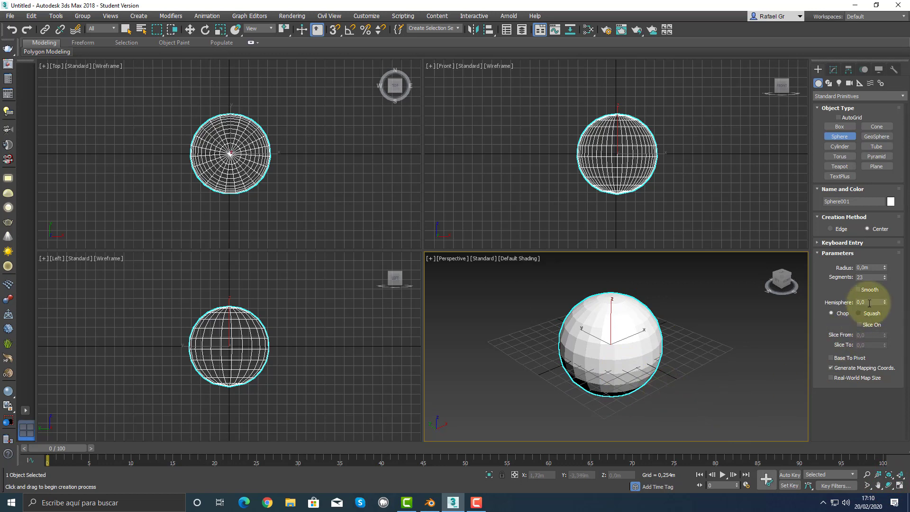
pyautogui.click(639, 355)
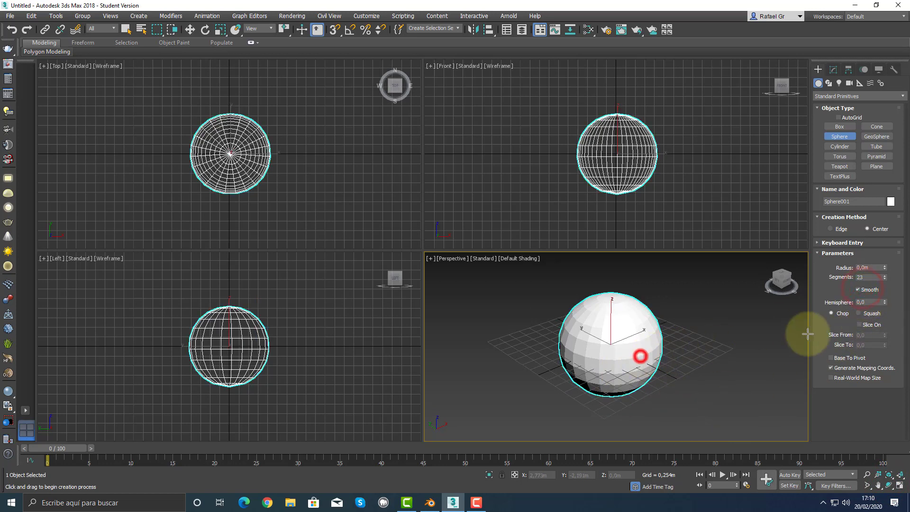
pyautogui.click(857, 290)
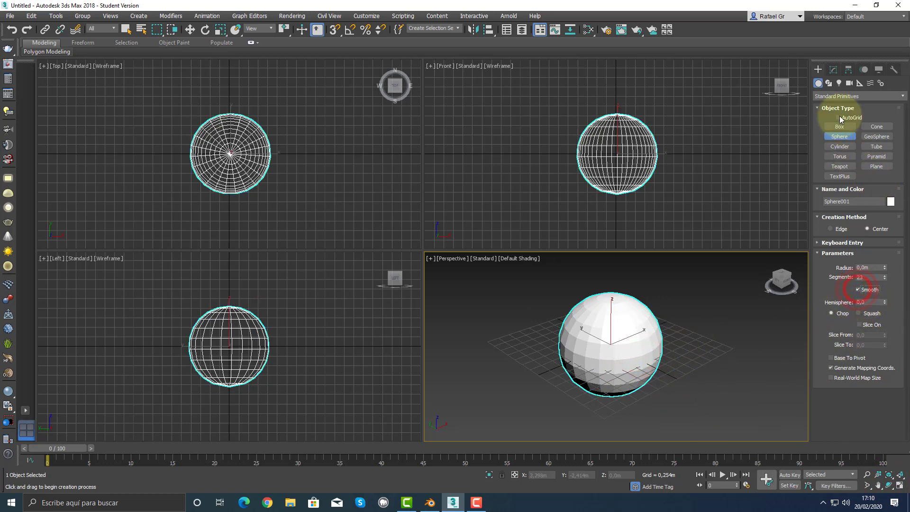
pyautogui.click(833, 70)
pyautogui.click(857, 233)
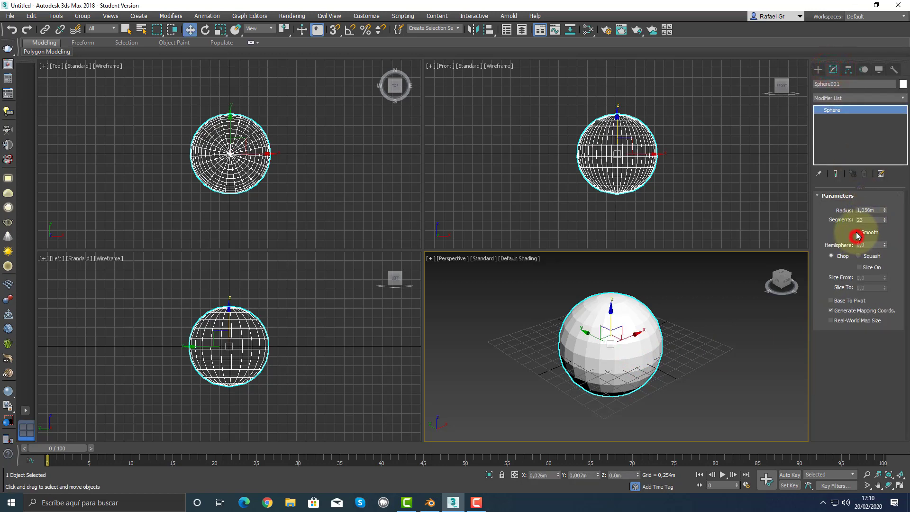
pyautogui.moveTo(695, 372); pyautogui.dragTo(687, 370, button='middle')
pyautogui.click(690, 369)
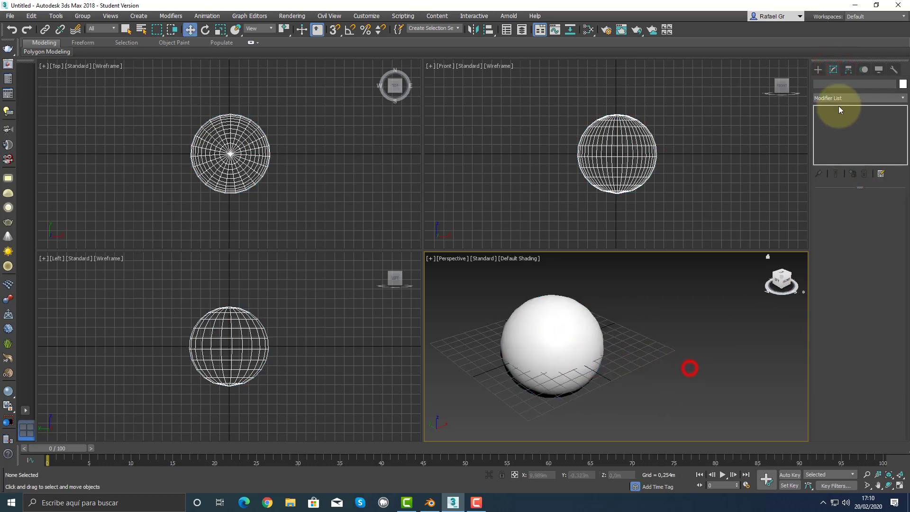
# Create two smaller 23-segment spheres beside the original with Smooth turned off
pyautogui.click(818, 70)
pyautogui.click(839, 136)
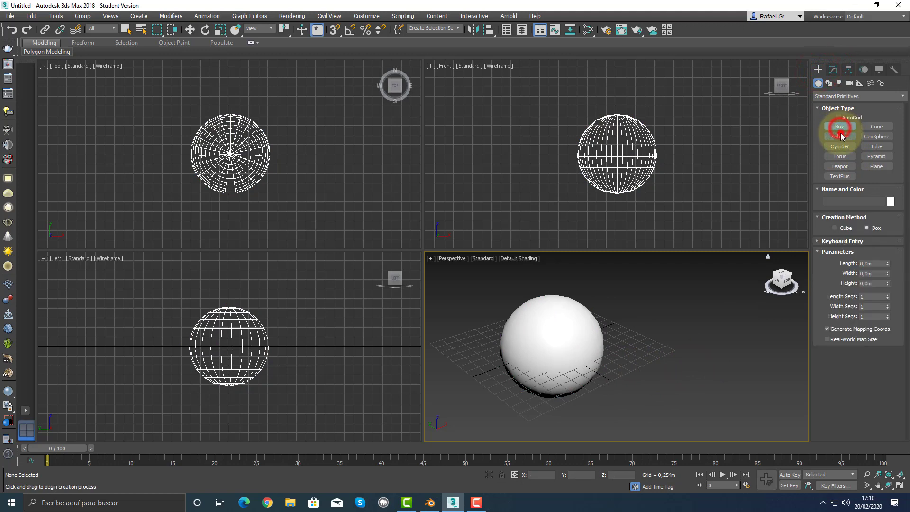
pyautogui.click(863, 292)
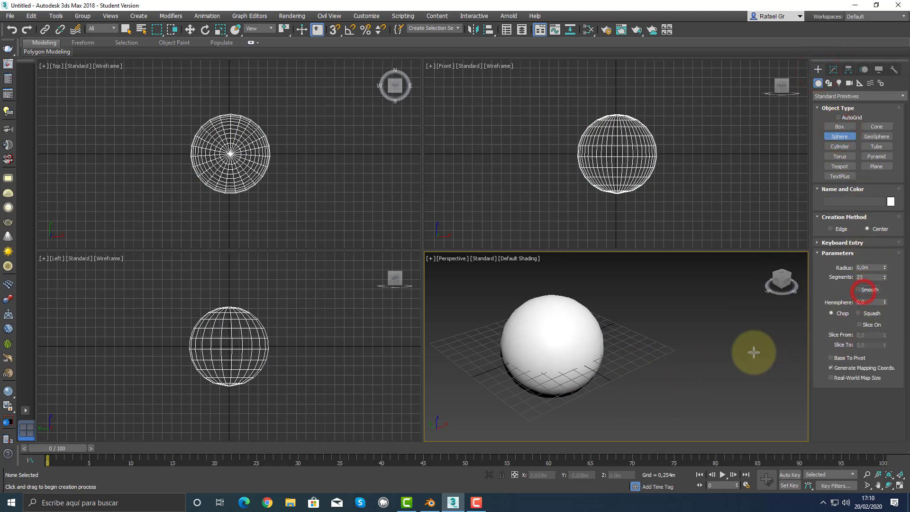
pyautogui.moveTo(721, 350); pyautogui.dragTo(728, 368)
pyautogui.moveTo(656, 400); pyautogui.dragTo(667, 419)
# Delete the two small unsmoothed spheres
pyautogui.press('w')
pyautogui.press('Delete')
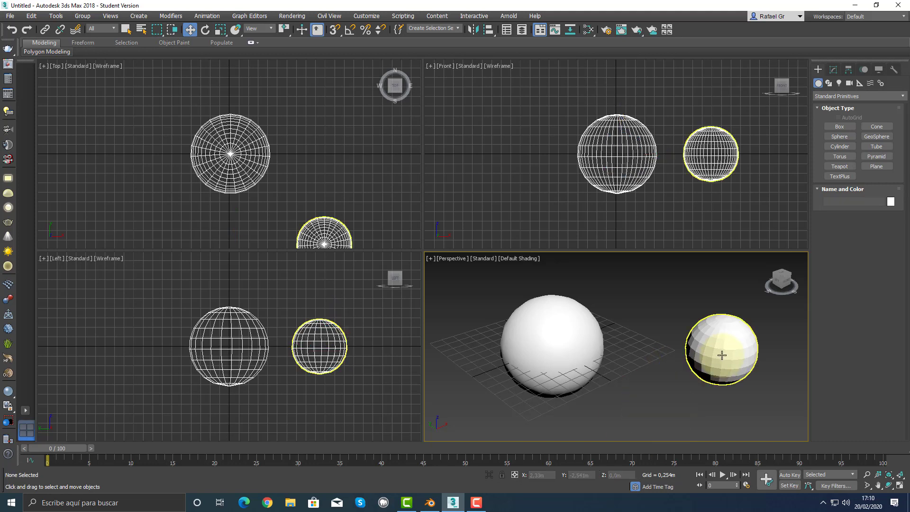
pyautogui.click(720, 357)
pyautogui.press('Delete')
# Select the original sphere and review its modify parameters, including the Smooth option
pyautogui.click(834, 69)
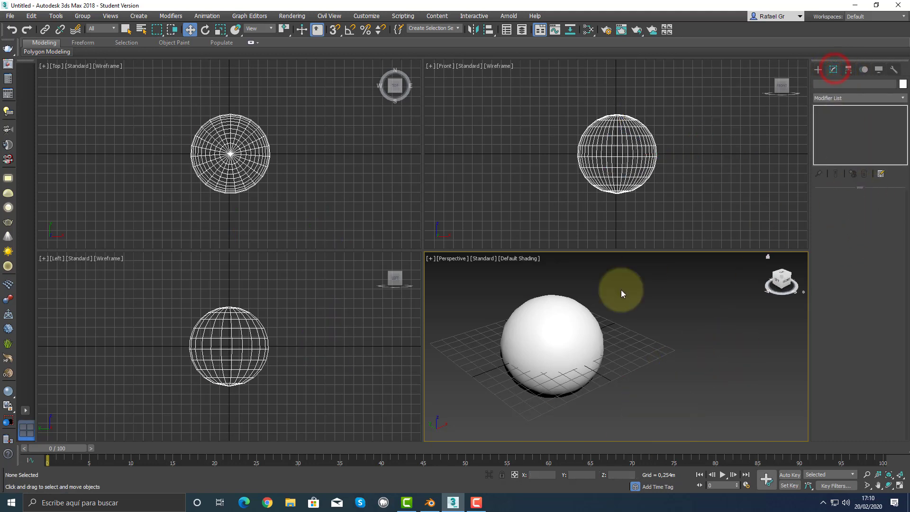
pyautogui.click(575, 325)
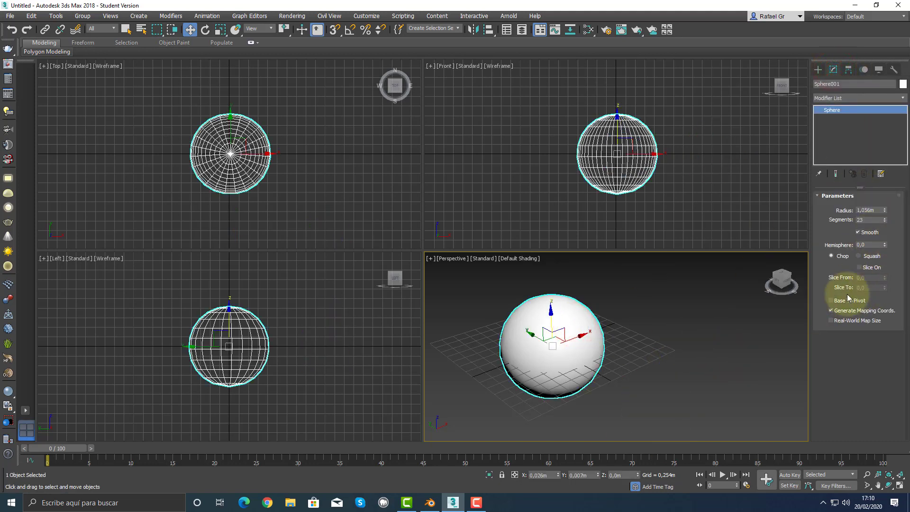
pyautogui.moveTo(619, 337); pyautogui.dragTo(649, 346, button='middle')
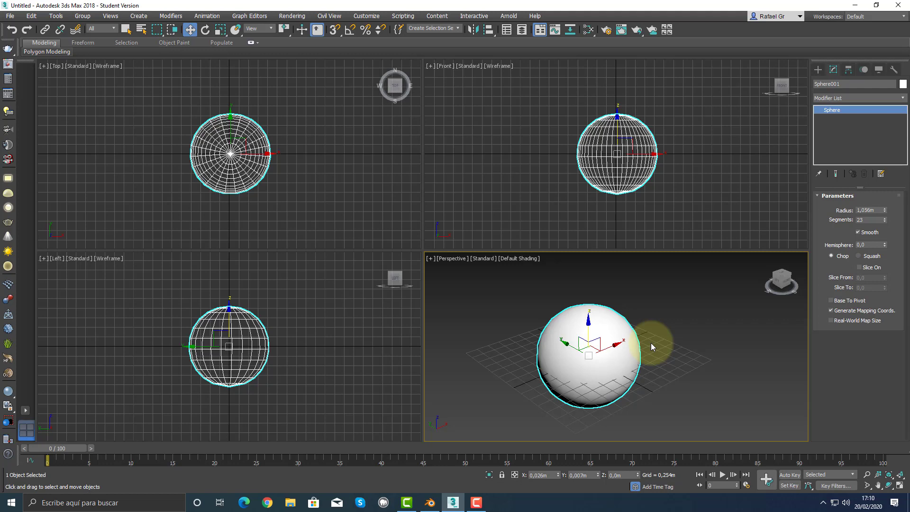
# Open the Material Editor, change its mode from Slate to Compact, and close it
pyautogui.press('m')
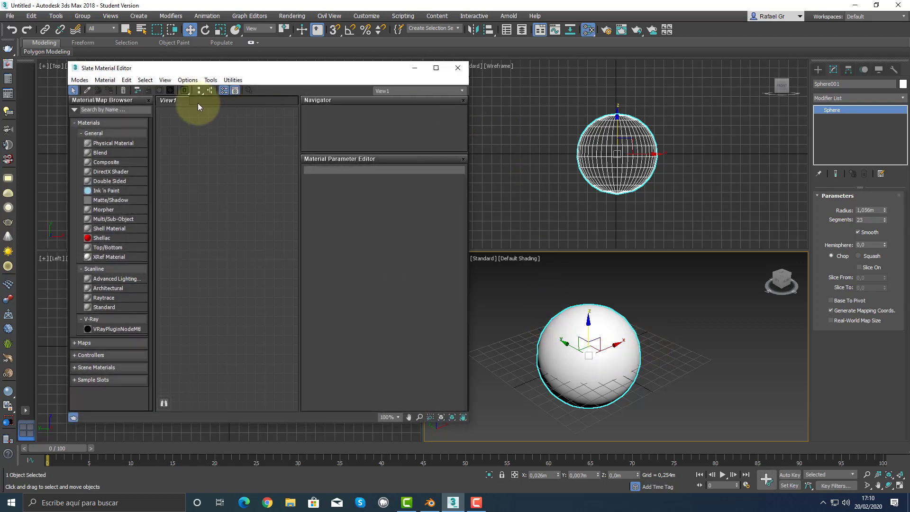
pyautogui.click(80, 80)
pyautogui.click(91, 91)
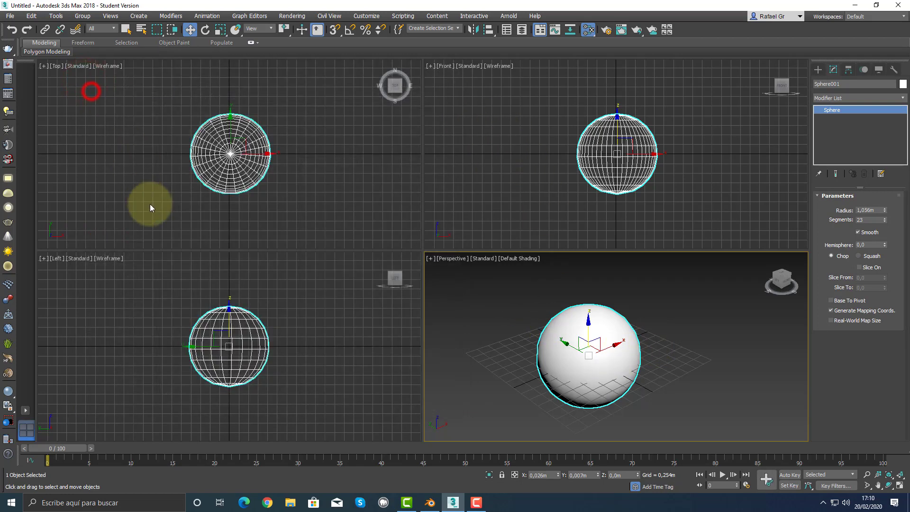
pyautogui.moveTo(638, 72); pyautogui.dragTo(327, 59)
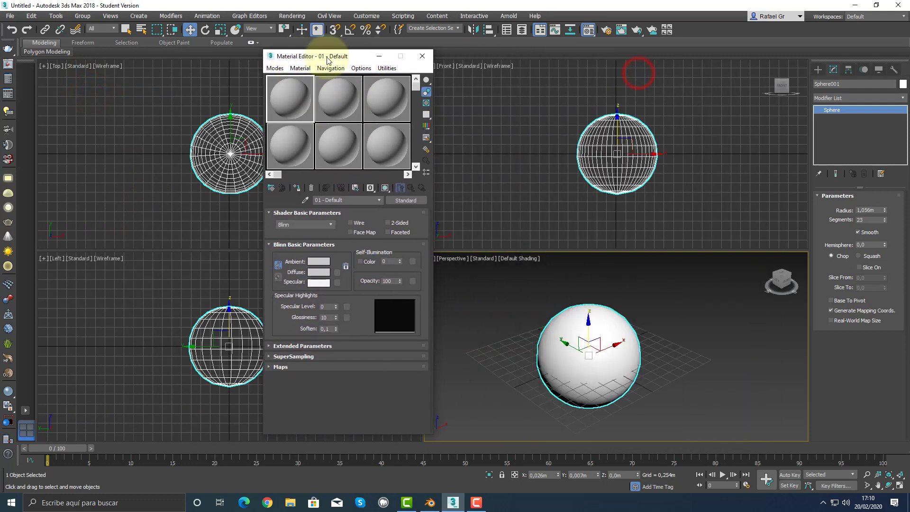
pyautogui.click(418, 56)
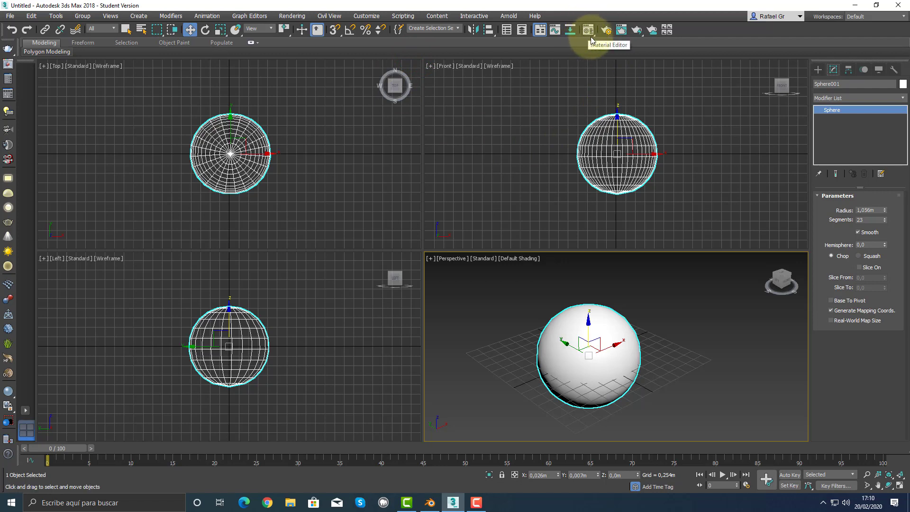
# Display the Slate Material Editor, close it, and open the Compact Material Editor in its place
pyautogui.moveTo(591, 37); pyautogui.dragTo(591, 58)
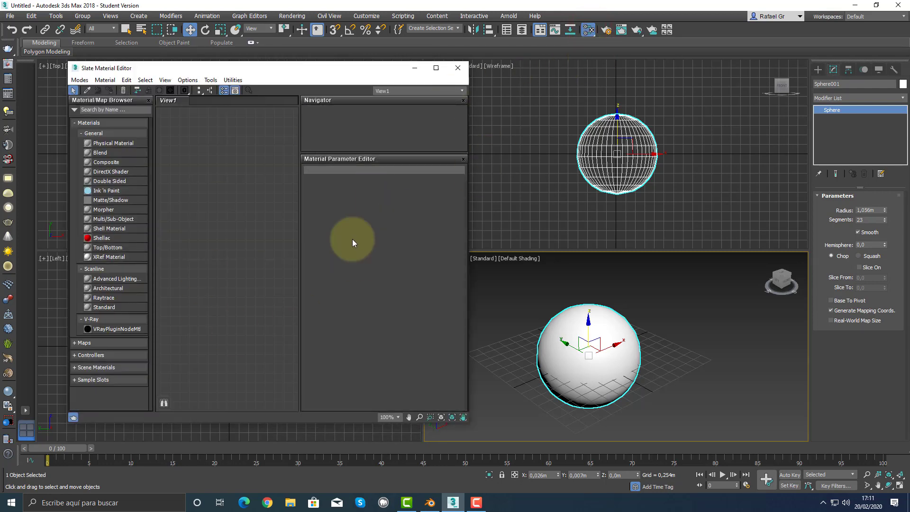
pyautogui.click(458, 68)
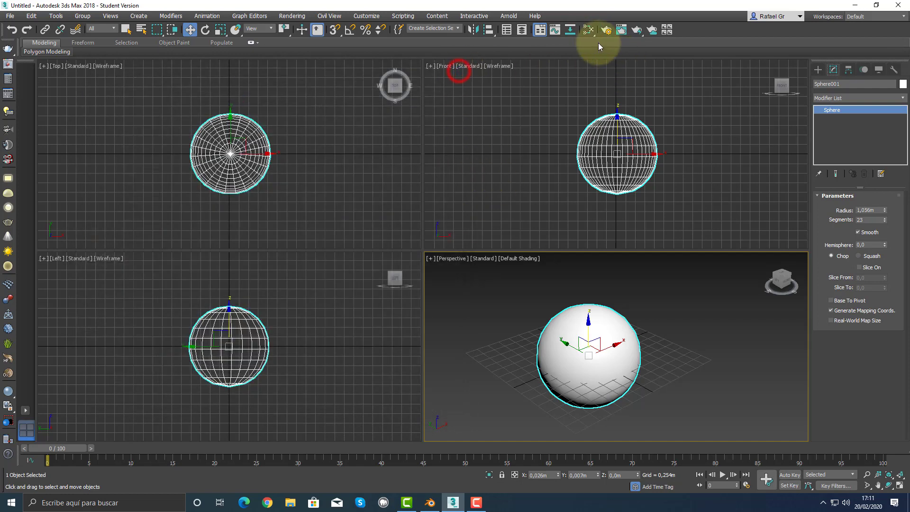
pyautogui.moveTo(591, 31); pyautogui.dragTo(594, 44)
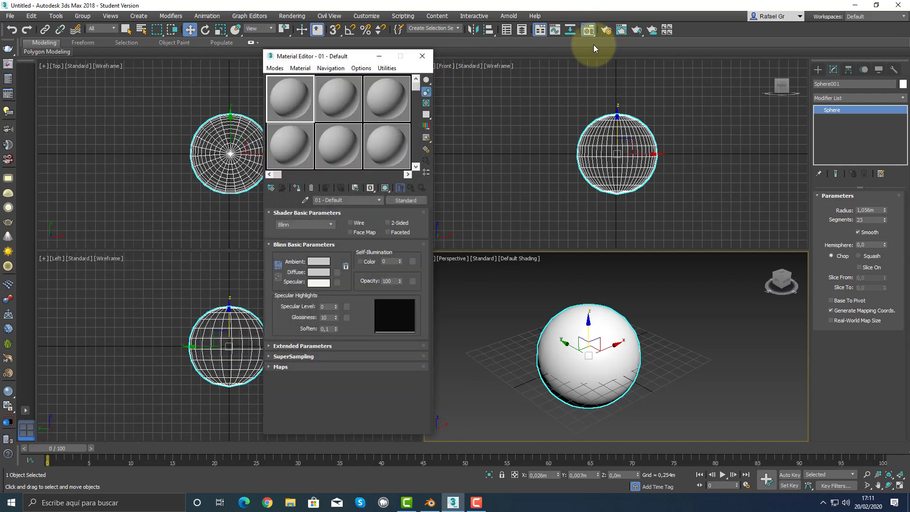
pyautogui.moveTo(337, 55); pyautogui.dragTo(380, 63)
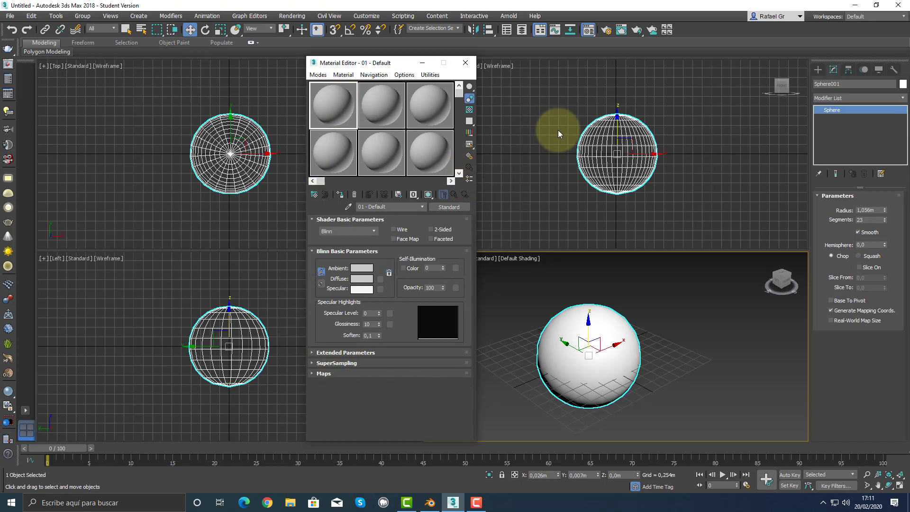
# Switch to Blender, add a new material to the sphere, and look through its Principled BSDF surface settings
pyautogui.click(430, 501)
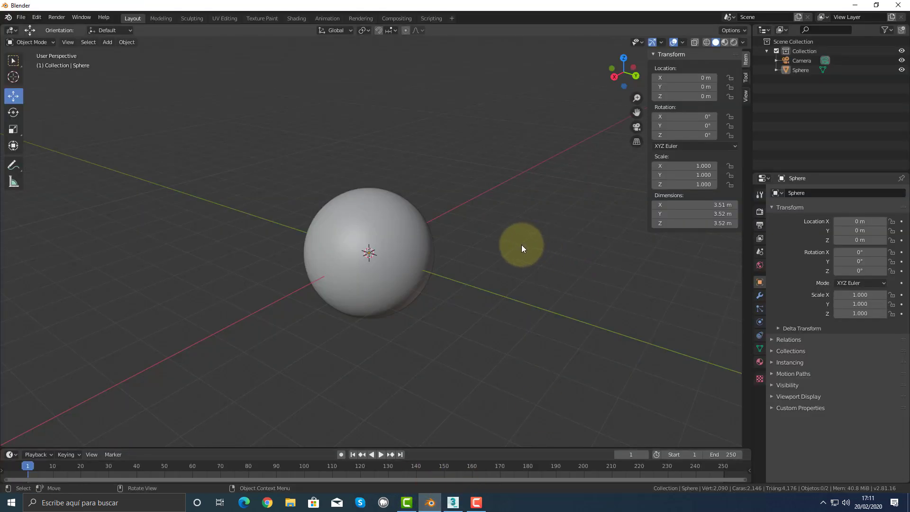
pyautogui.click(408, 232)
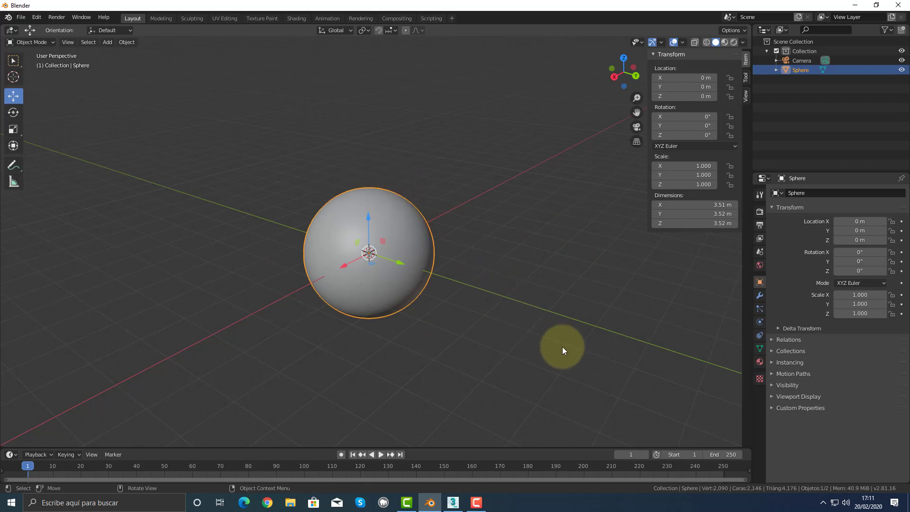
pyautogui.click(758, 363)
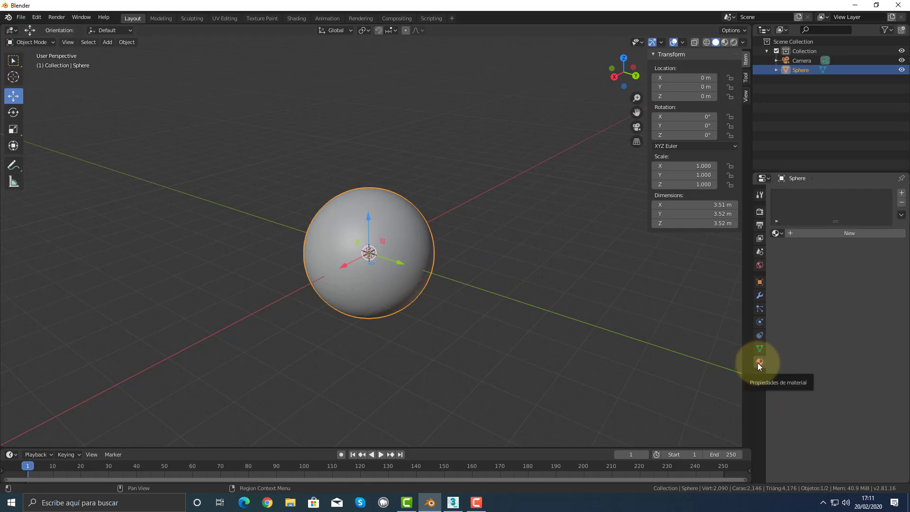
pyautogui.click(851, 234)
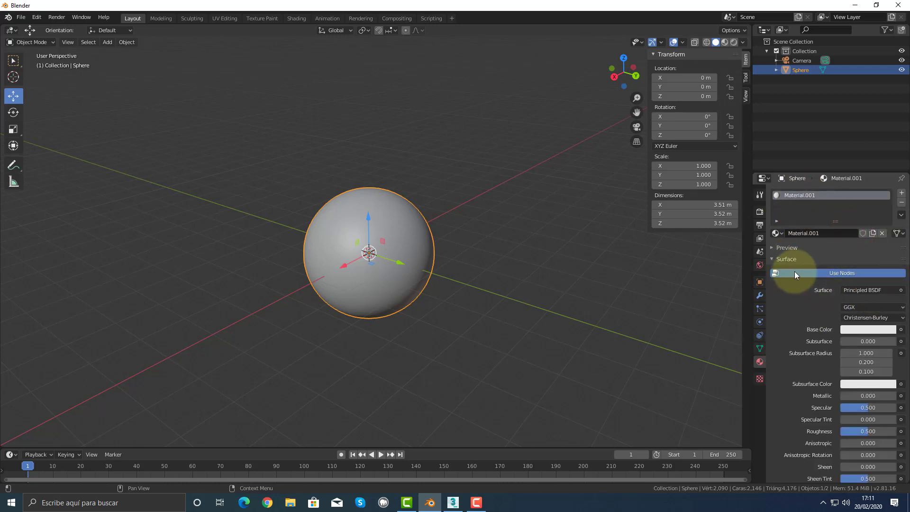
pyautogui.scroll(-12, 798, 345)
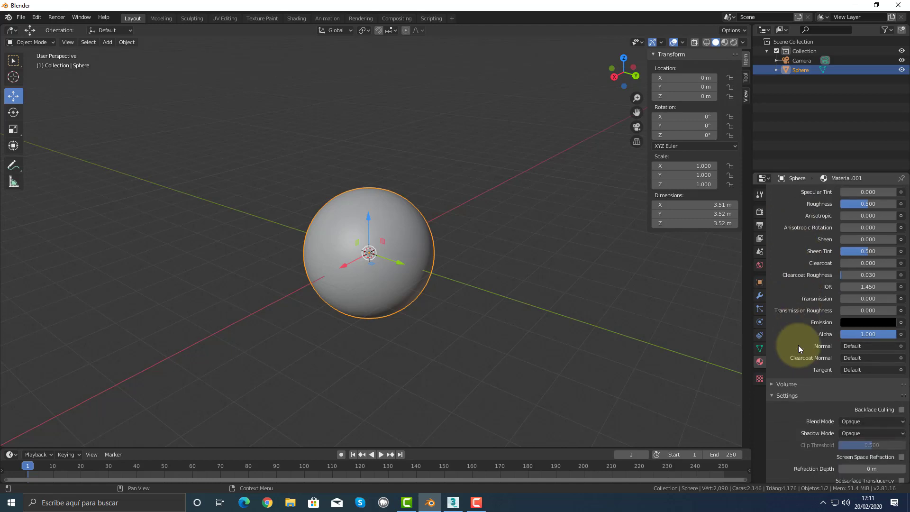
# Set the sphere material's Base Color to red, about 0.77 saturation and 0.9 value, and show the viewport in Material Preview shading
pyautogui.scroll(12, 798, 345)
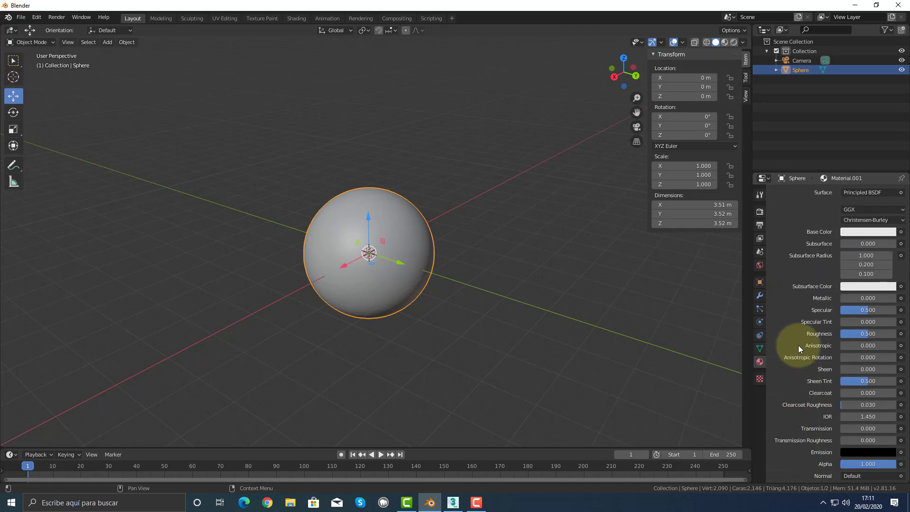
pyautogui.scroll(1, 798, 345)
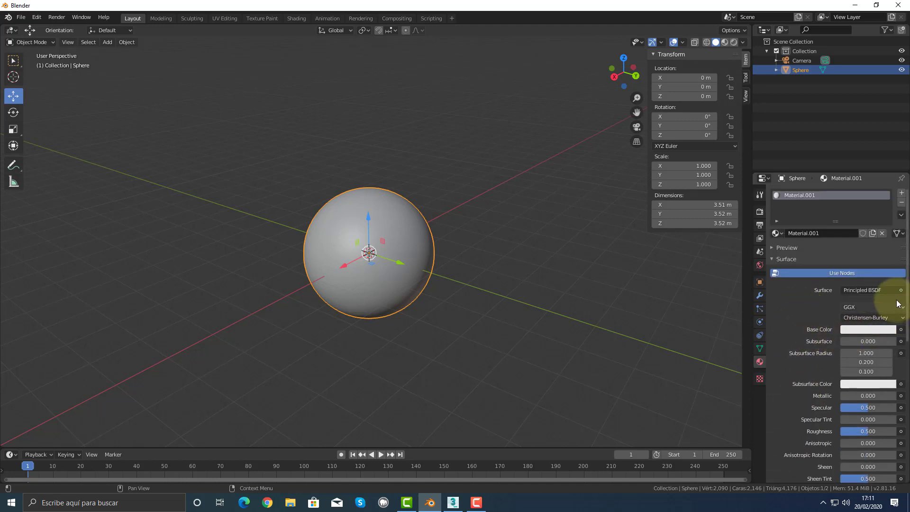
pyautogui.click(860, 331)
pyautogui.moveTo(852, 251); pyautogui.dragTo(847, 255)
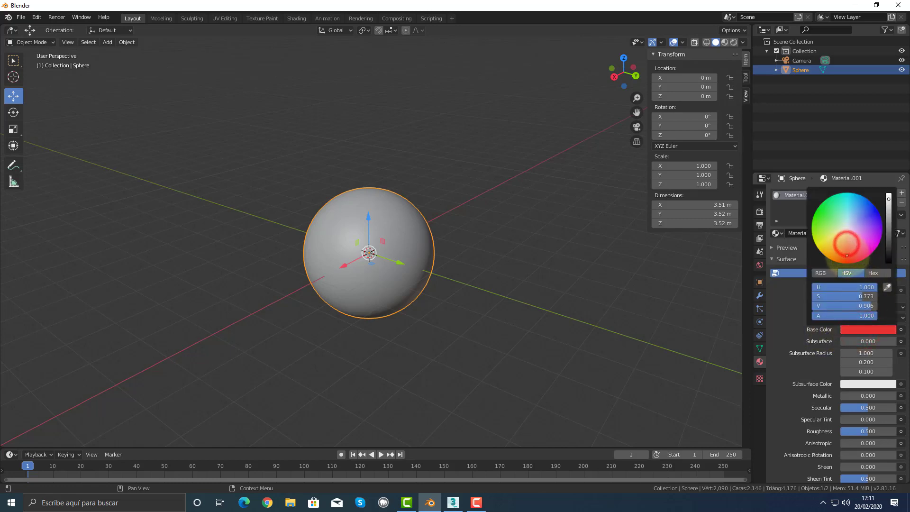
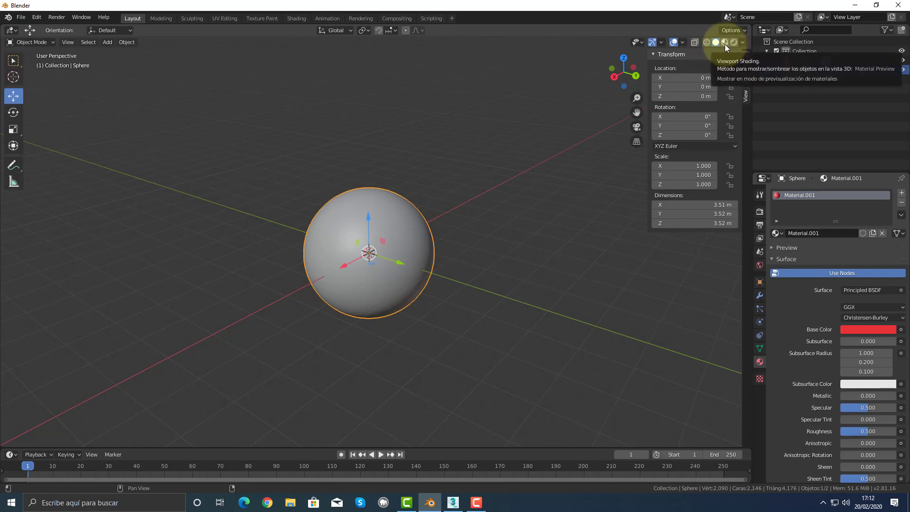
pyautogui.click(724, 45)
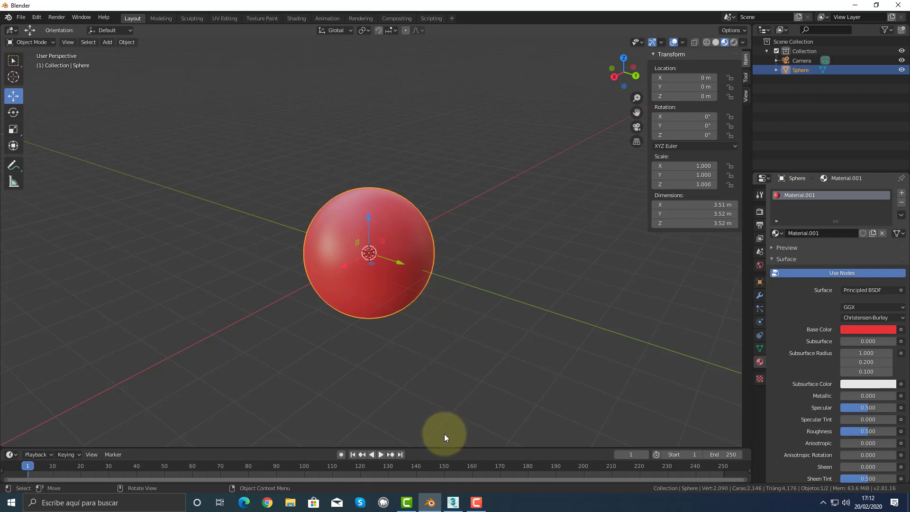
# Switch to 3ds Max, set the first sample material's Diffuse colour to red, about RGB 255, 5, 5, and assign it to the sphere
pyautogui.click(453, 502)
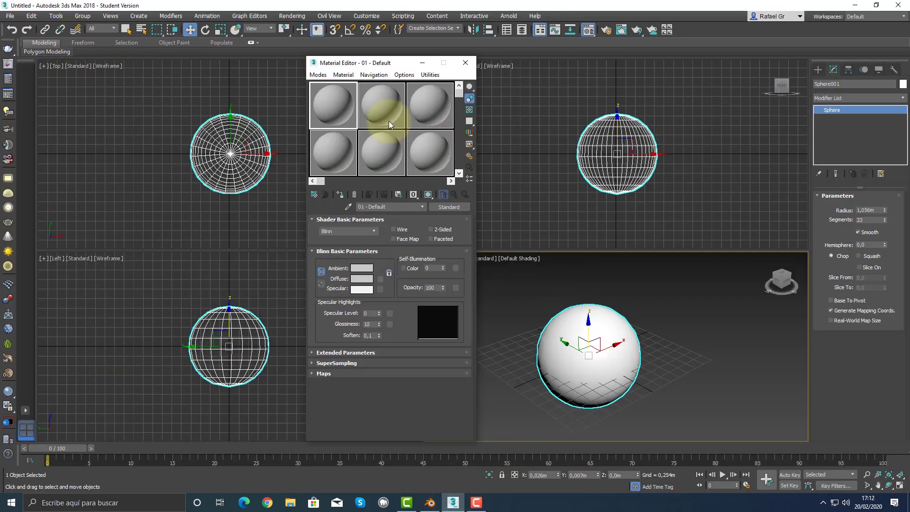
pyautogui.click(343, 113)
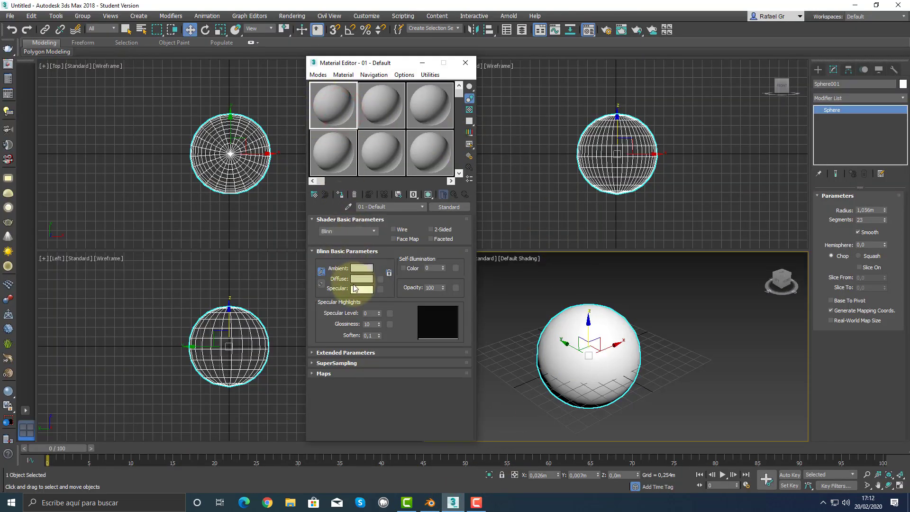
pyautogui.click(362, 278)
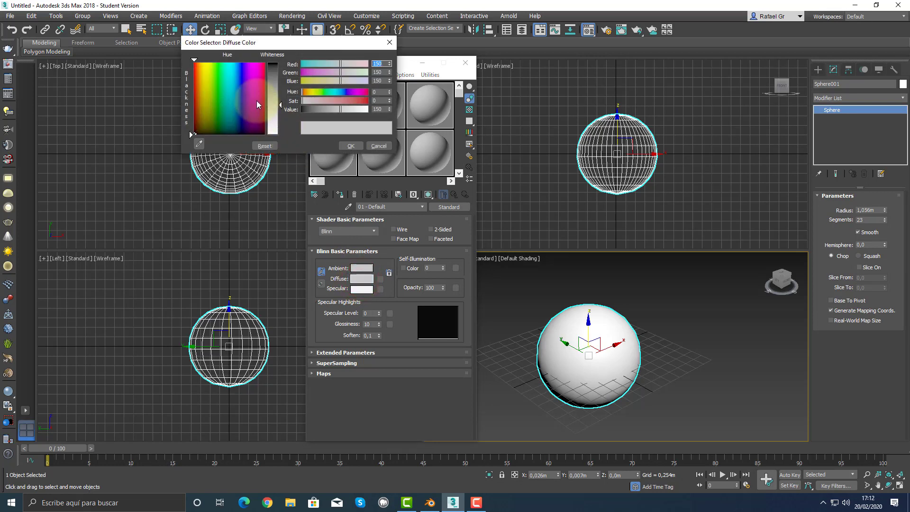
pyautogui.moveTo(209, 94)
pyautogui.mouseDown()
pyautogui.moveTo(198, 83)
pyautogui.moveTo(204, 102)
pyautogui.moveTo(194, 93)
pyautogui.moveTo(193, 108)
pyautogui.moveTo(192, 62)
pyautogui.mouseUp()
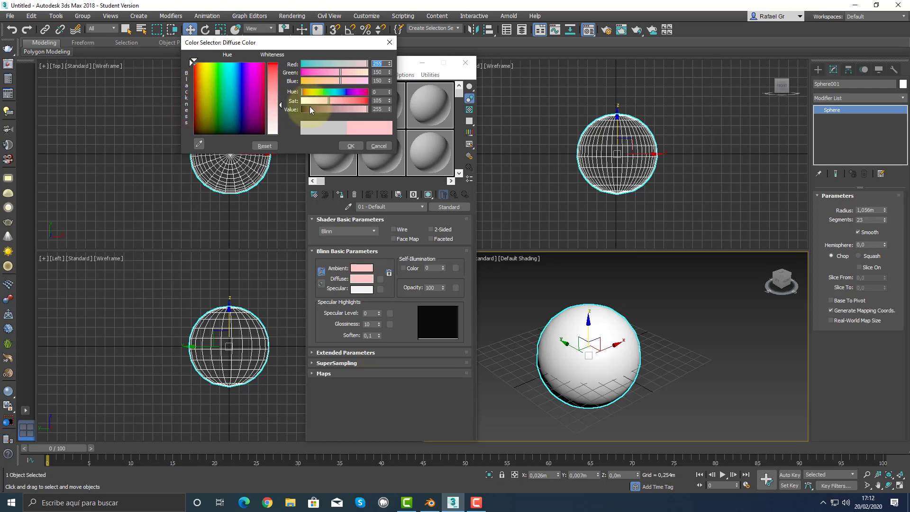
pyautogui.moveTo(278, 102); pyautogui.dragTo(279, 65)
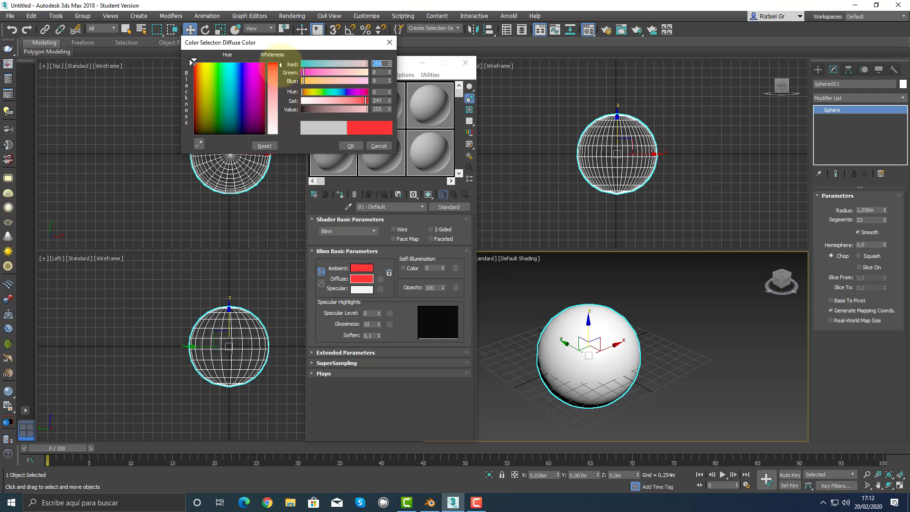
pyautogui.click(350, 145)
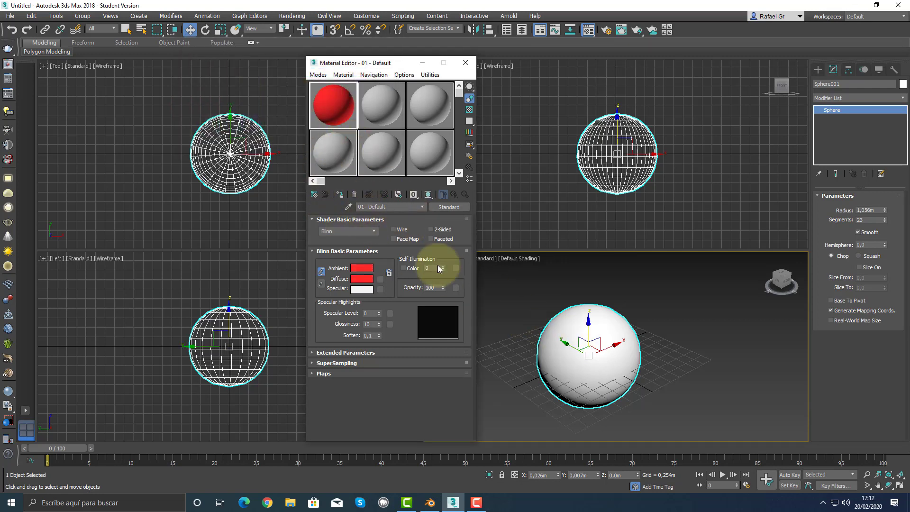
pyautogui.moveTo(330, 126)
pyautogui.mouseDown()
pyautogui.moveTo(369, 126)
pyautogui.moveTo(553, 284)
pyautogui.moveTo(569, 325)
pyautogui.mouseUp()
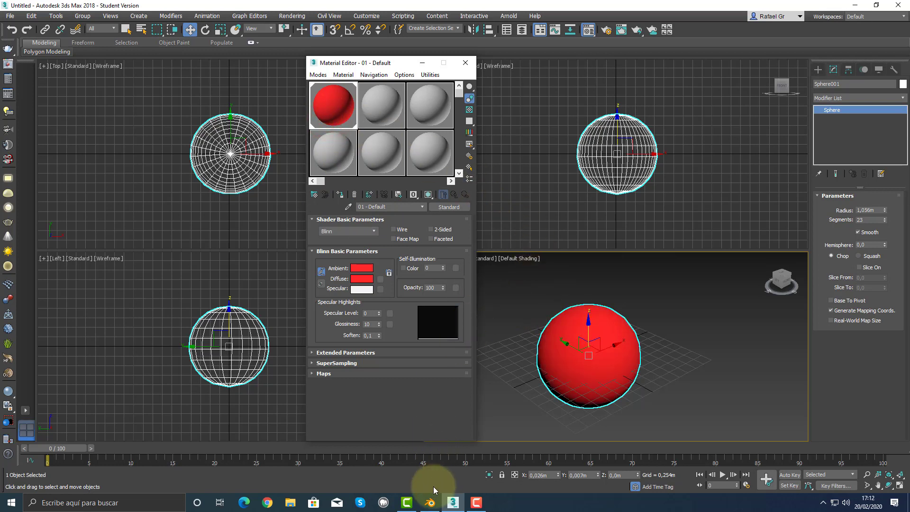
# Switch to Blender, expand the material's Preview, and compare it with the 3ds Max sample material, ending in Blender
pyautogui.click(430, 503)
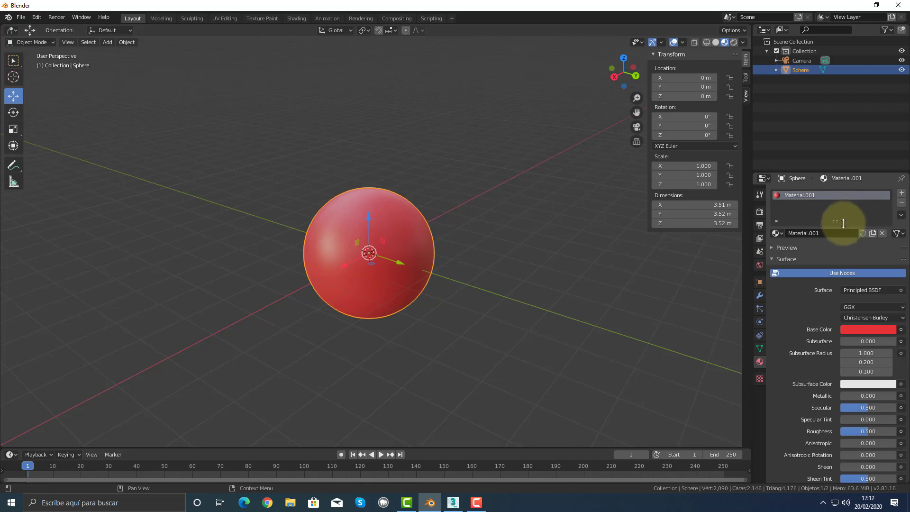
pyautogui.click(772, 249)
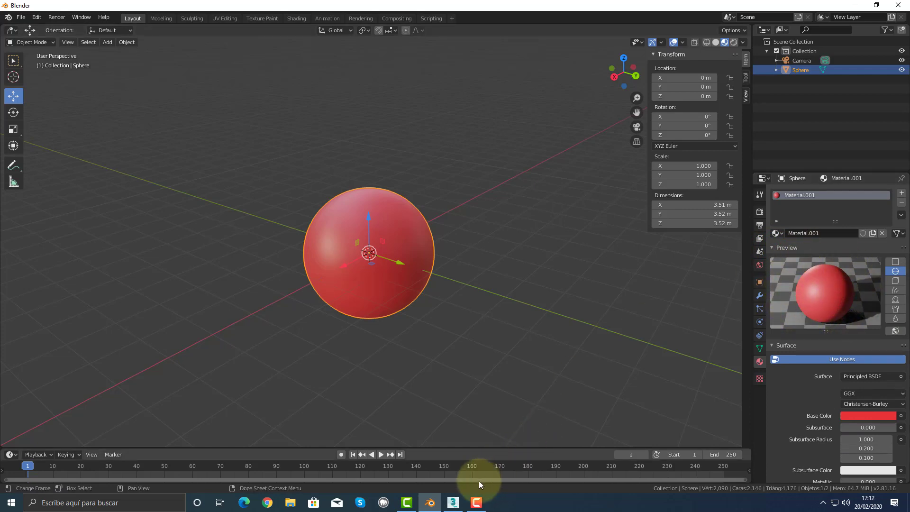
pyautogui.click(453, 503)
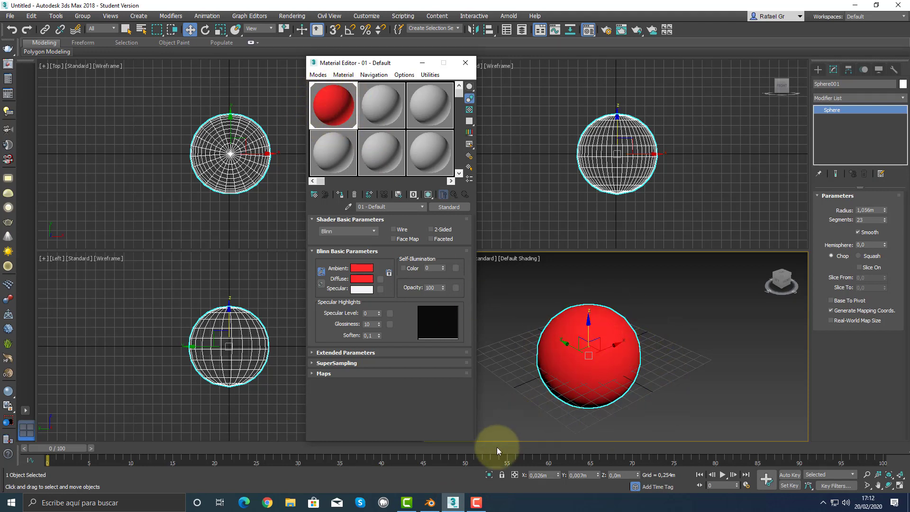
pyautogui.click(431, 503)
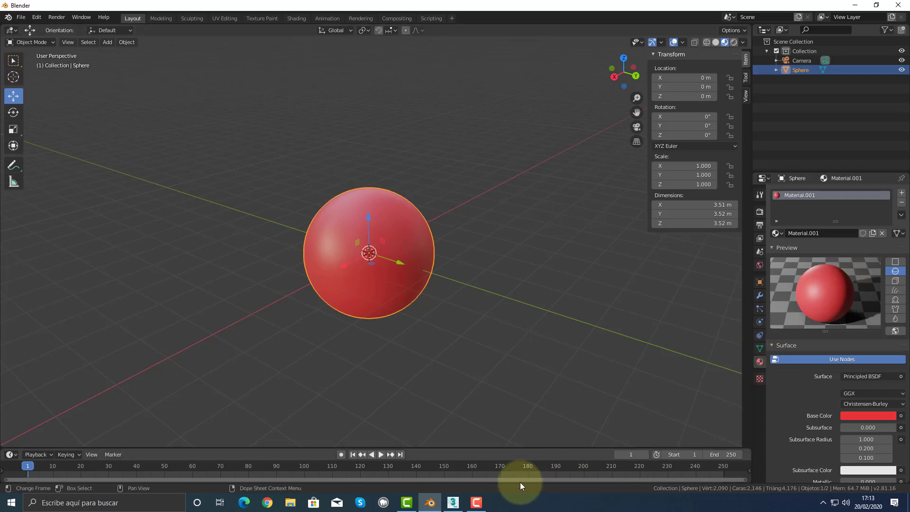
pyautogui.click(454, 503)
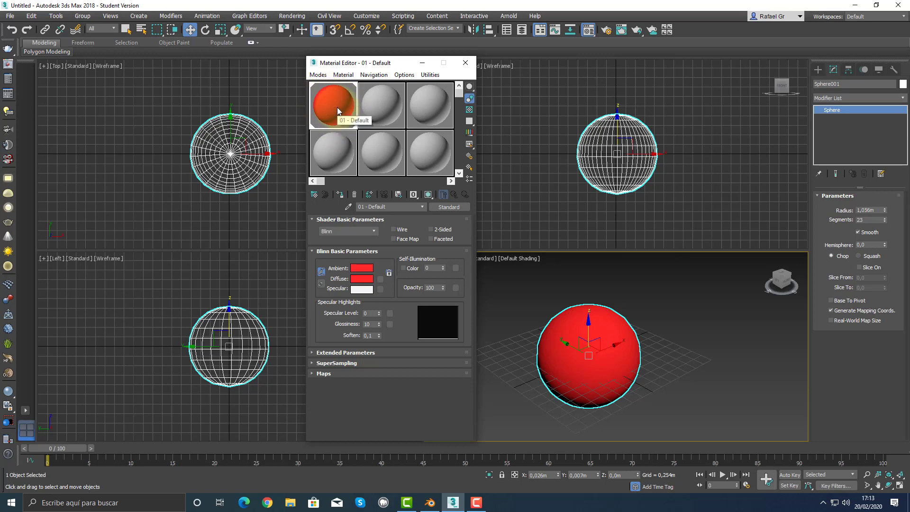
pyautogui.click(430, 503)
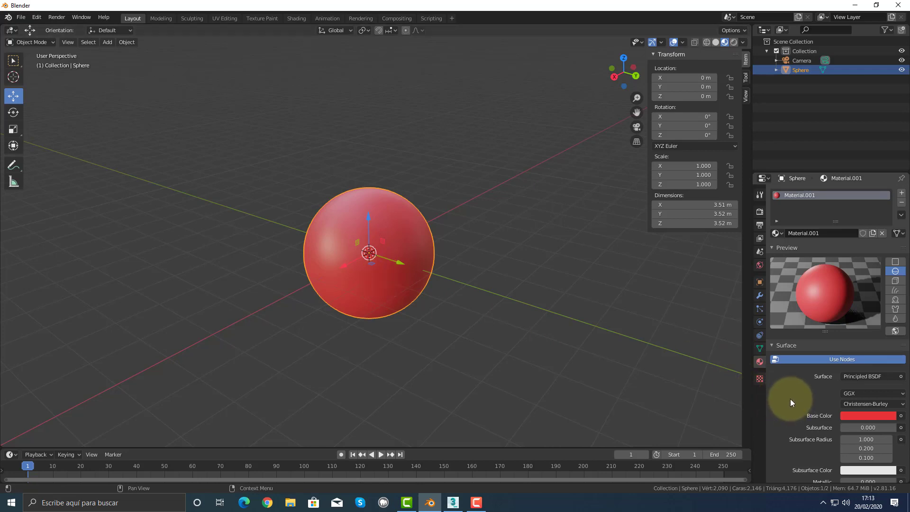
# Switch to 3ds Max, move the Material Editor clear of the Perspective viewport, and set that viewport's shading to Clay
pyautogui.click(453, 502)
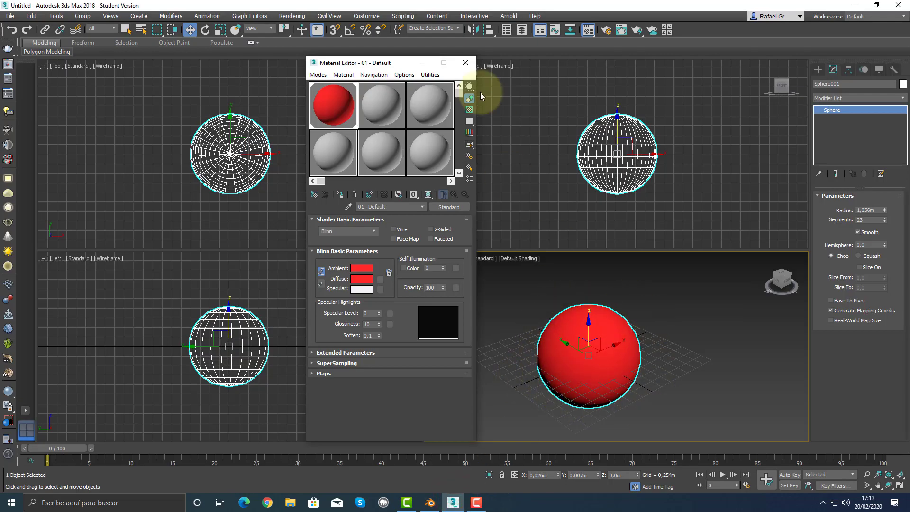
pyautogui.moveTo(404, 63); pyautogui.dragTo(273, 62)
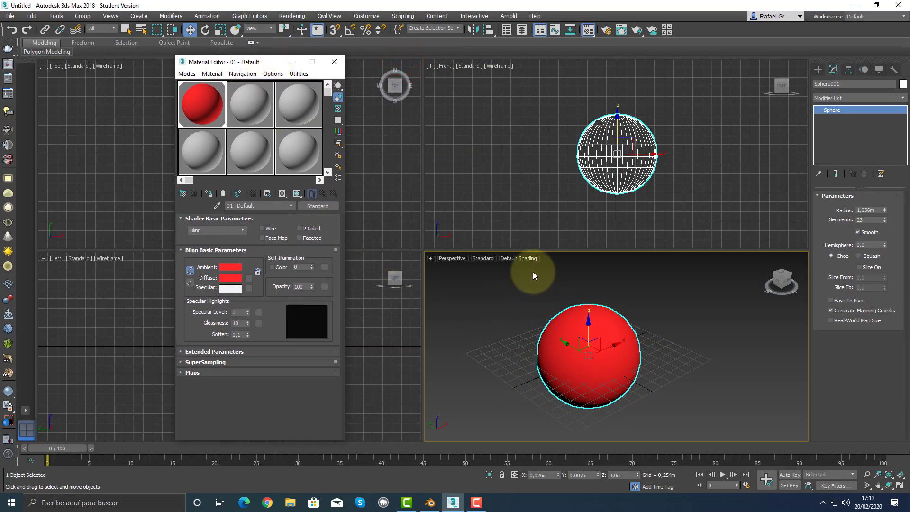
pyautogui.click(522, 258)
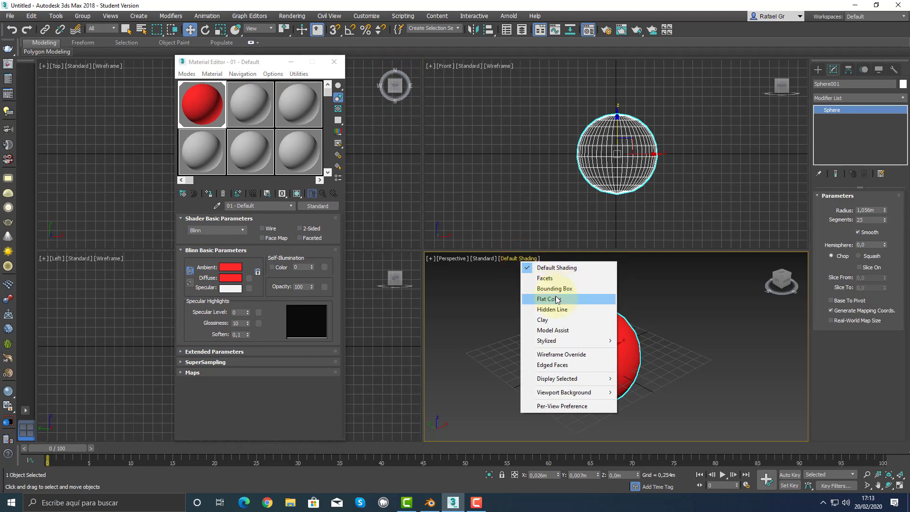
pyautogui.click(565, 321)
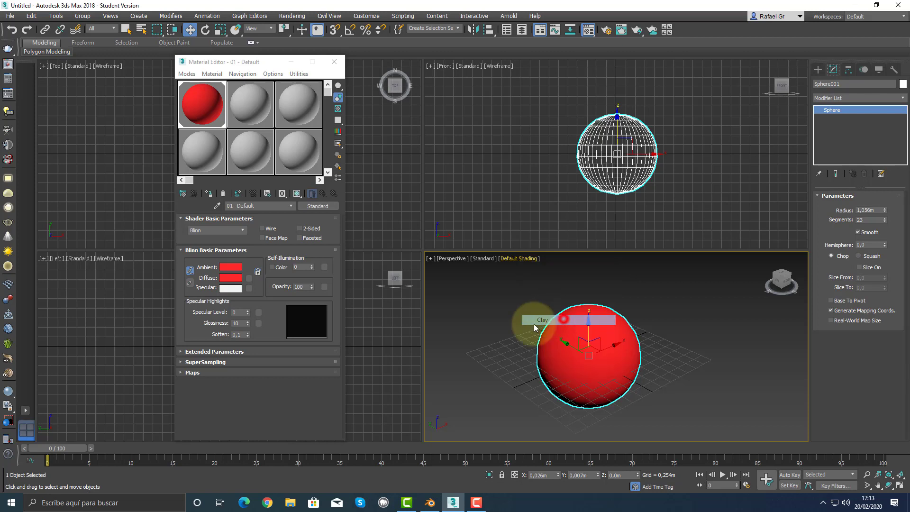
# Change the sphere material's Diffuse colour to yellow and set the Perspective viewport's shading to Flat Color
pyautogui.click(230, 277)
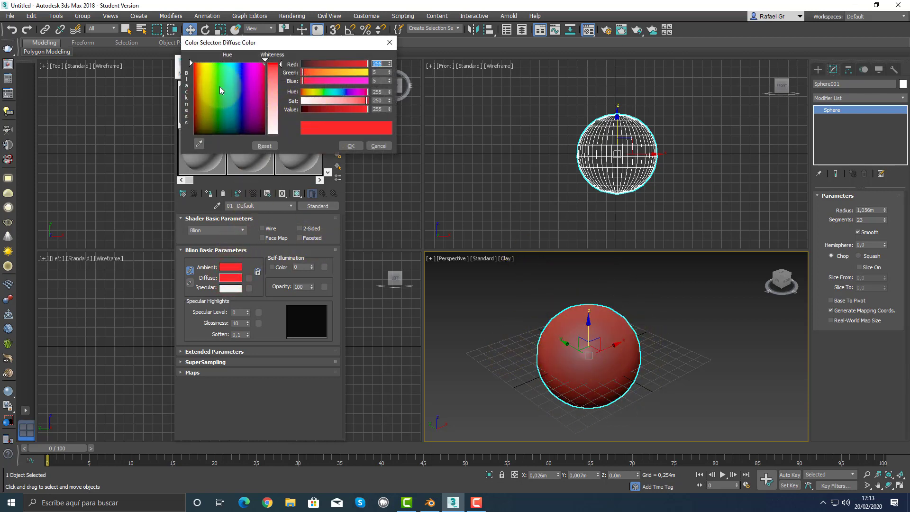
pyautogui.click(208, 63)
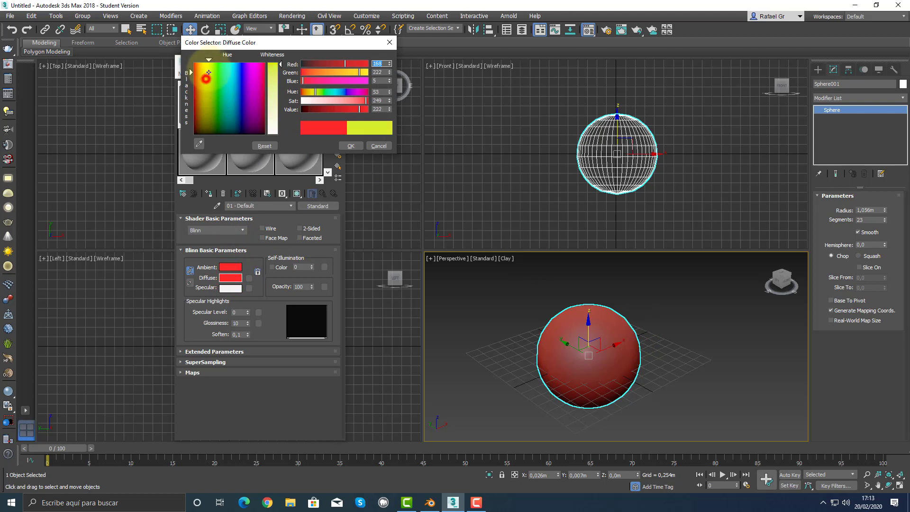
pyautogui.click(346, 146)
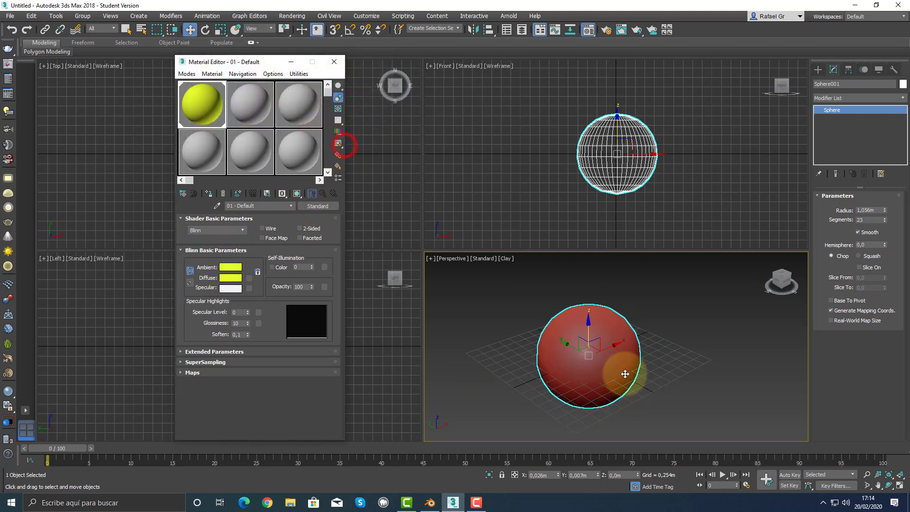
pyautogui.click(504, 259)
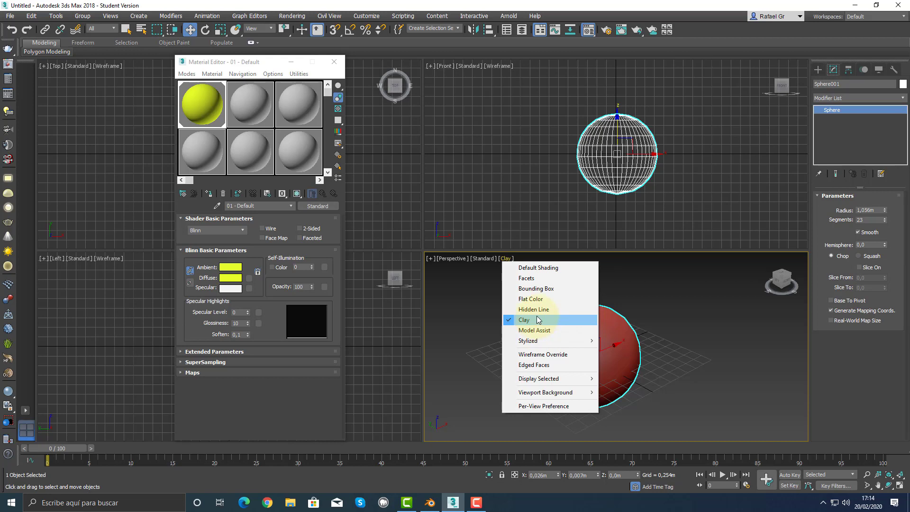
pyautogui.click(543, 299)
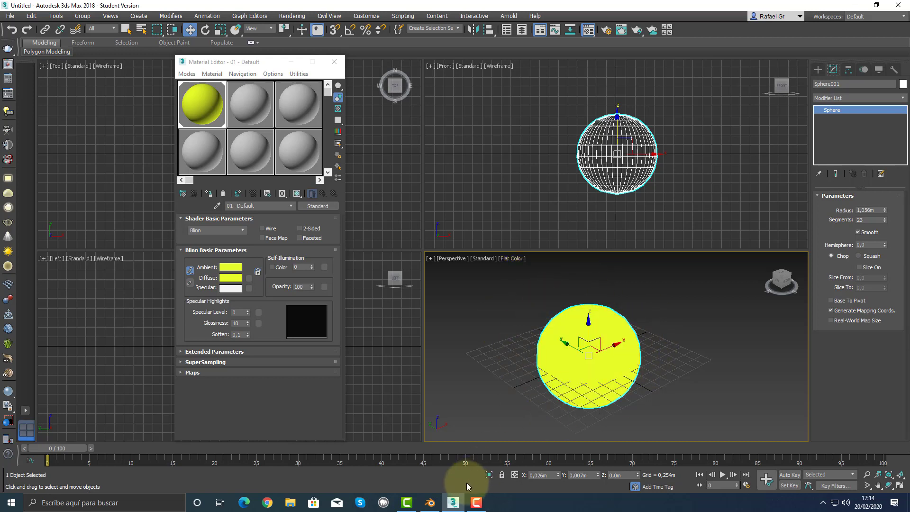
# Switch to Blender, set the viewport to Solid shading, and collapse the Transform sidebar
pyautogui.click(430, 502)
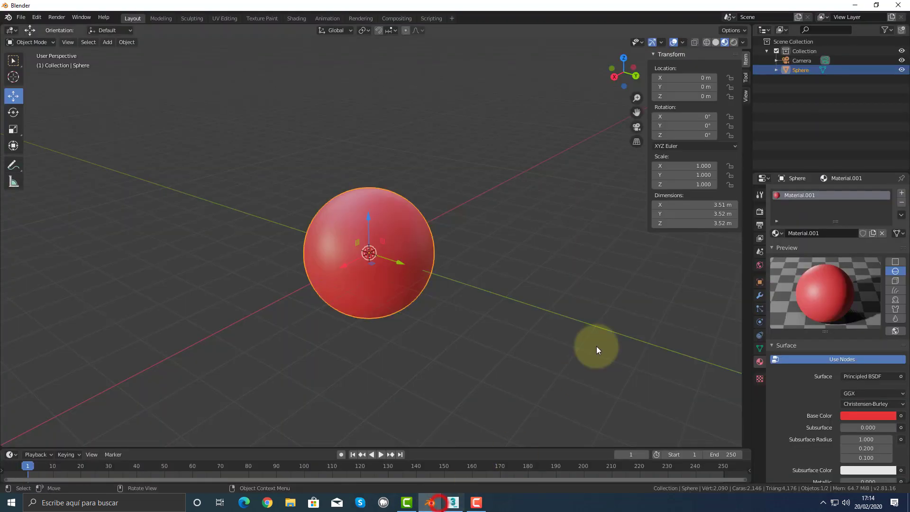
pyautogui.click(715, 43)
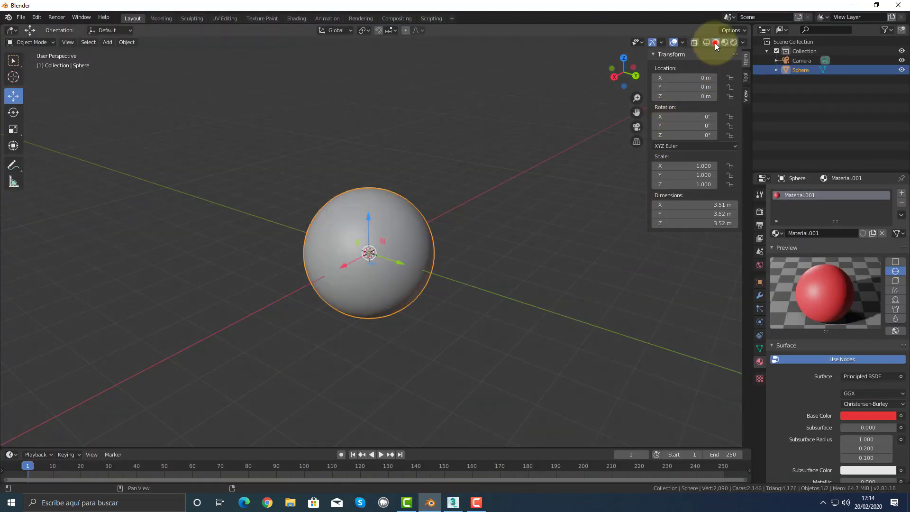
pyautogui.click(742, 42)
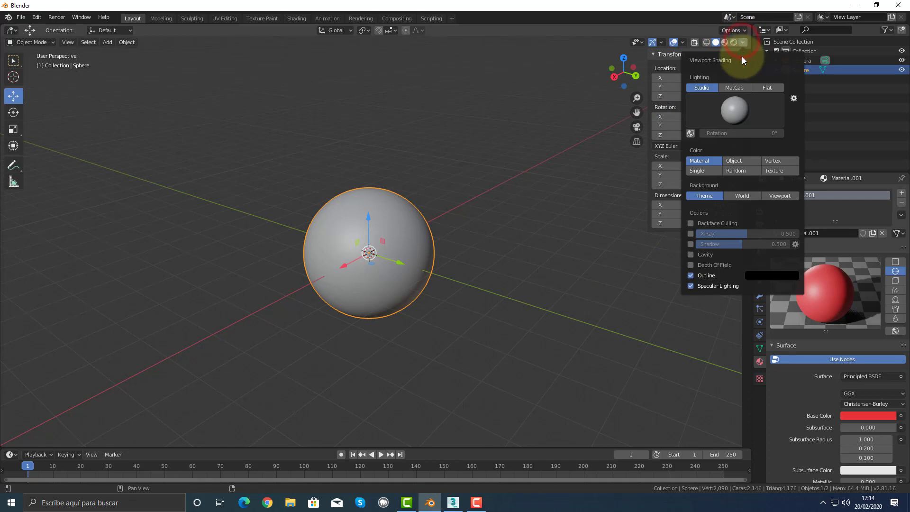
pyautogui.moveTo(647, 120); pyautogui.dragTo(772, 128)
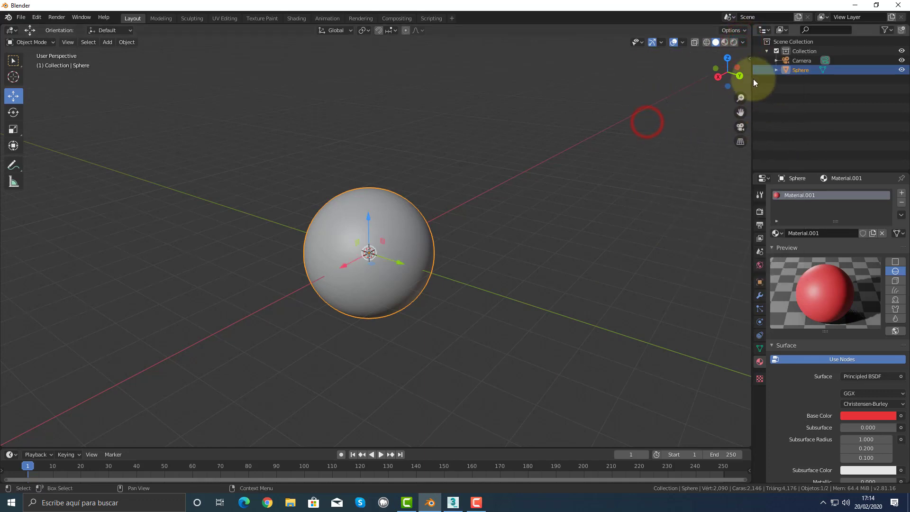
# Set the Solid viewport shading's lighting to Flat and its color option to Texture
pyautogui.click(741, 43)
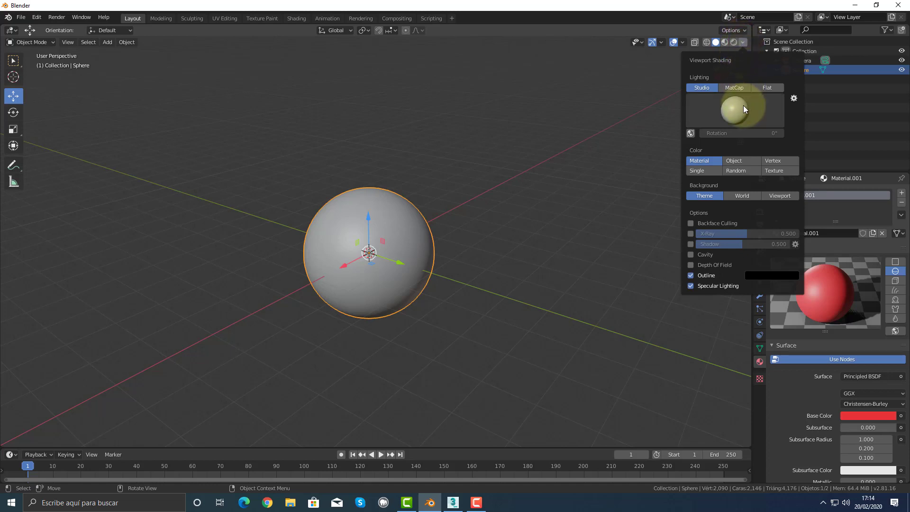
pyautogui.click(771, 87)
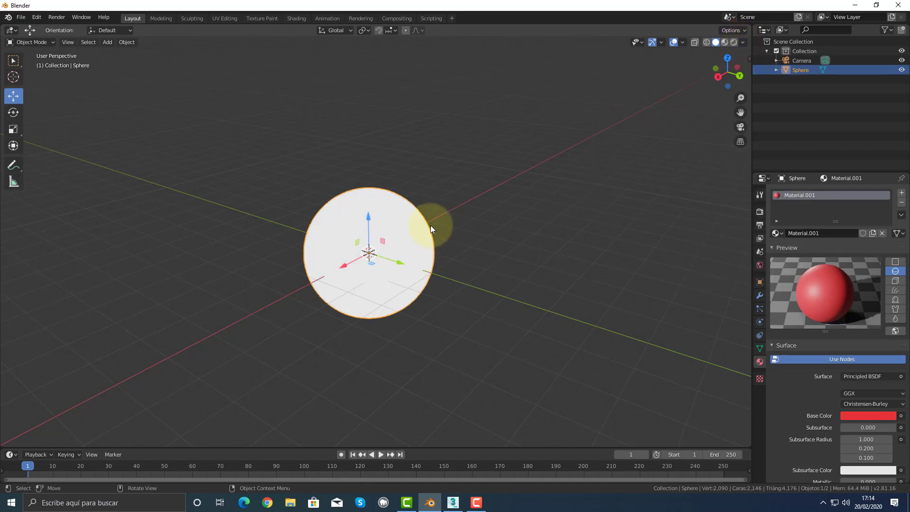
pyautogui.click(744, 41)
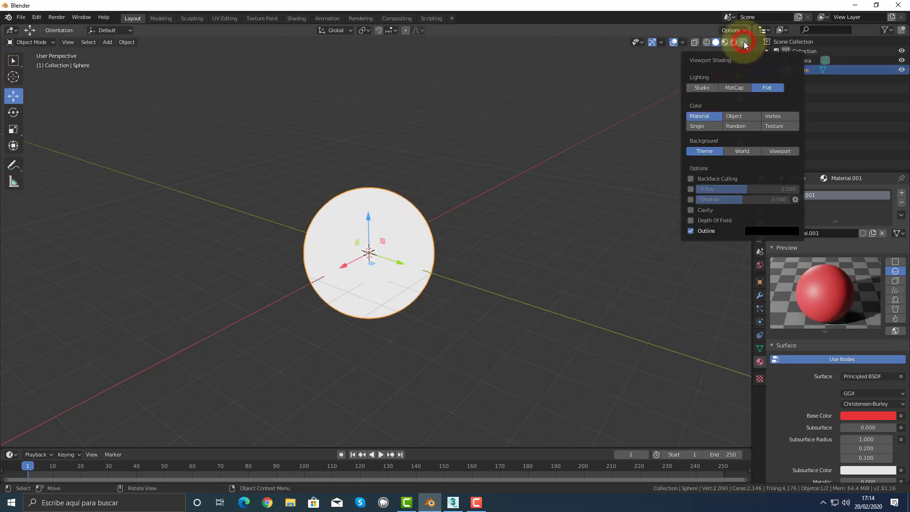
pyautogui.click(773, 126)
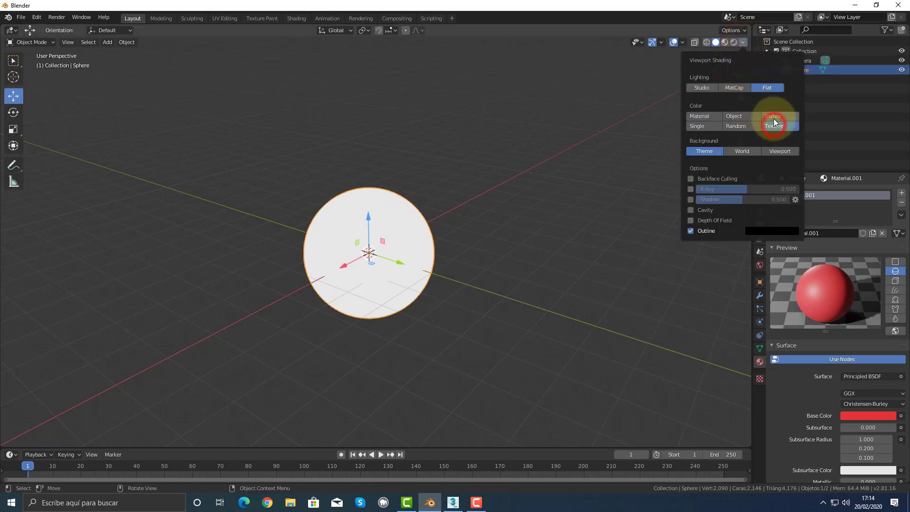
# Compare the Solid shading's Material, Random, Object and Vertex color options on the sphere, ending with Texture
pyautogui.click(709, 119)
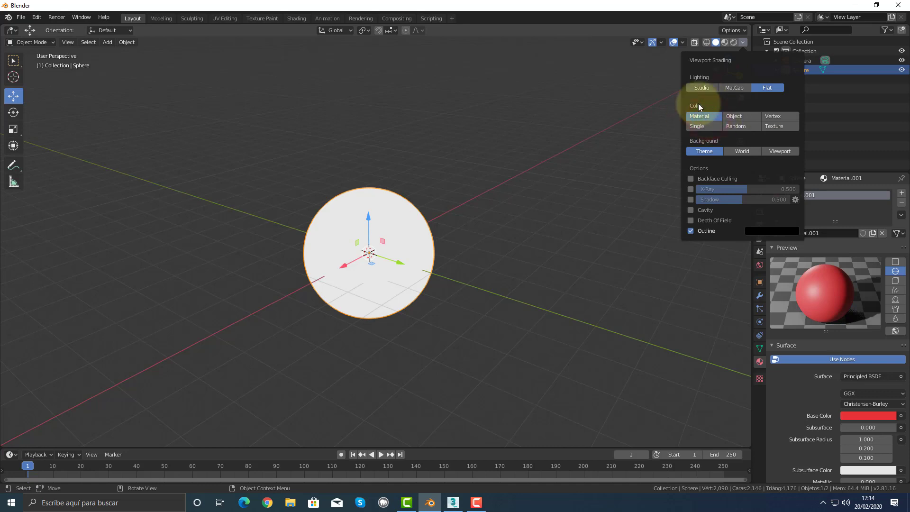
pyautogui.click(348, 216)
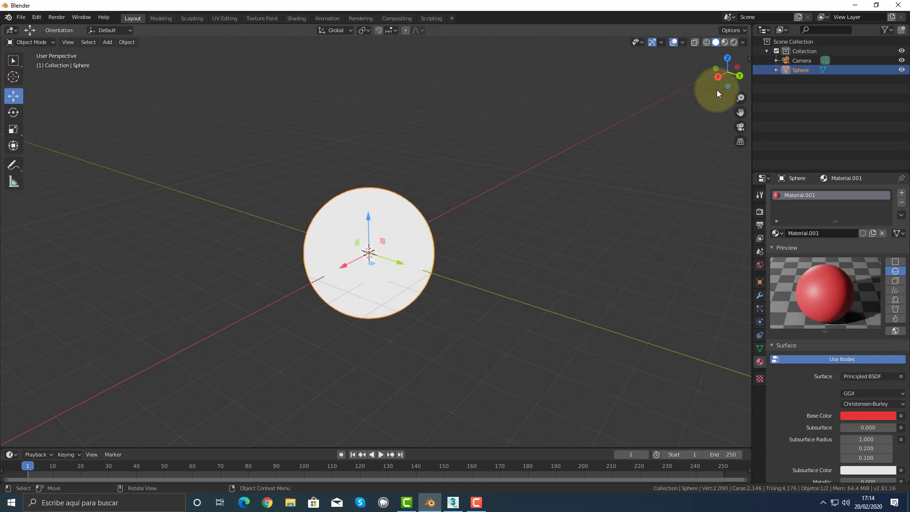
pyautogui.click(741, 43)
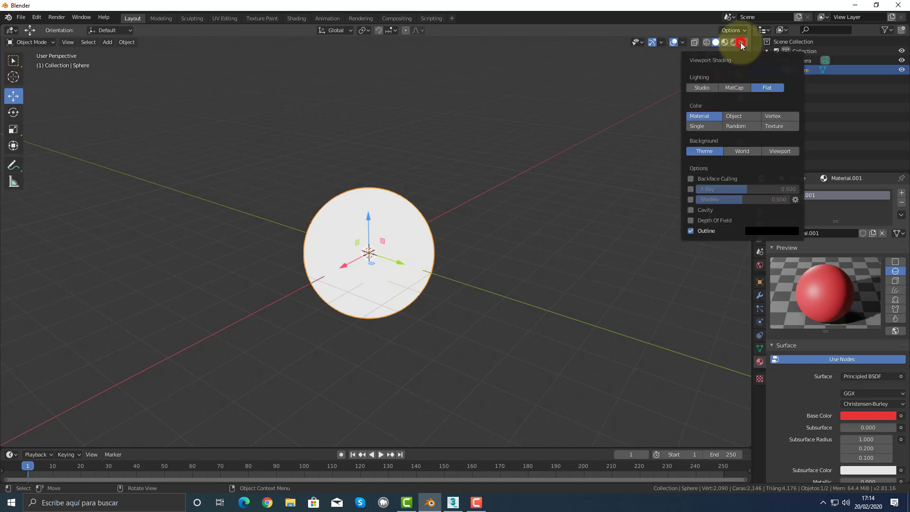
pyautogui.click(782, 126)
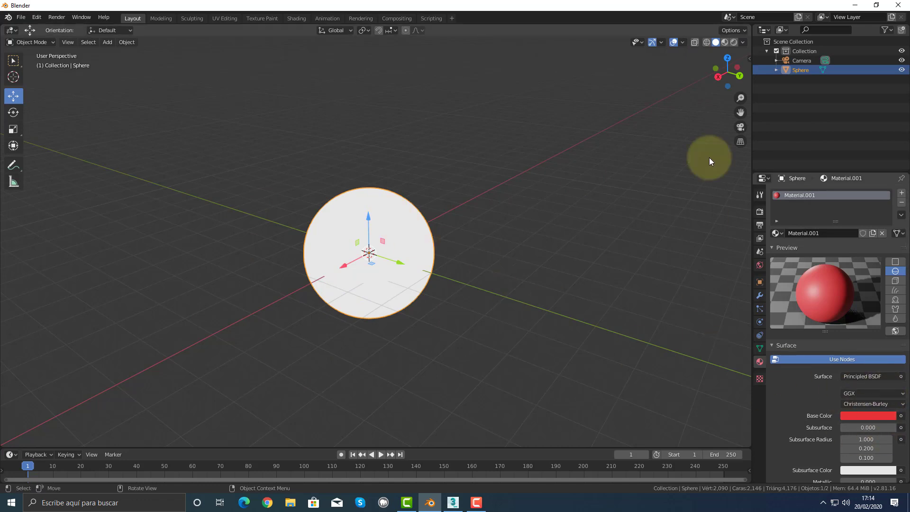
pyautogui.click(743, 42)
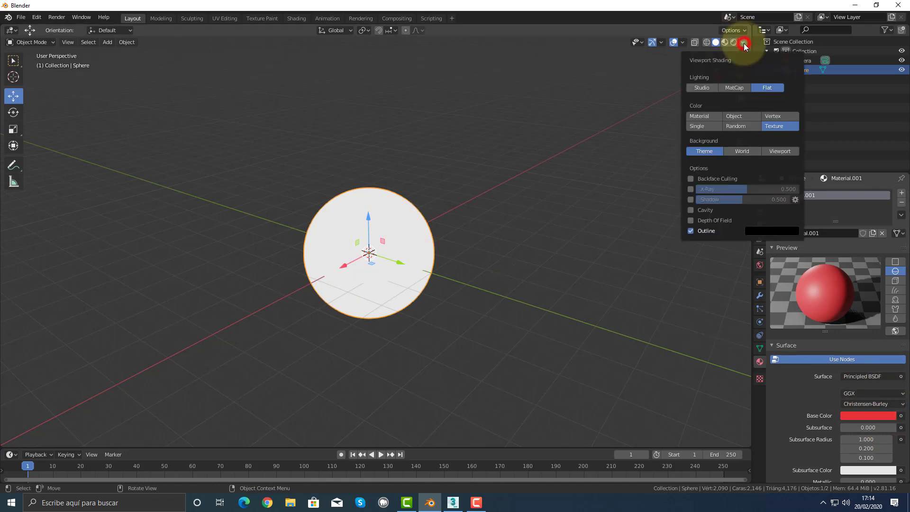
pyautogui.click(704, 125)
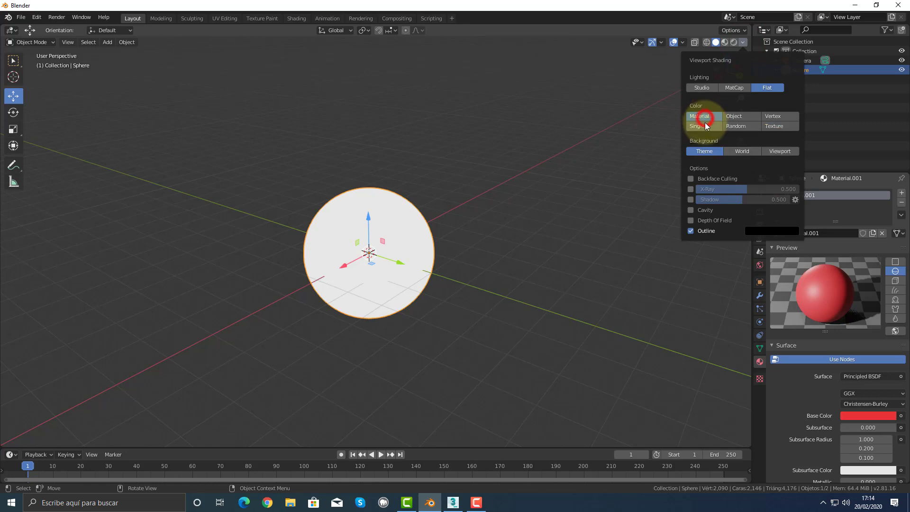
pyautogui.click(736, 127)
pyautogui.click(751, 116)
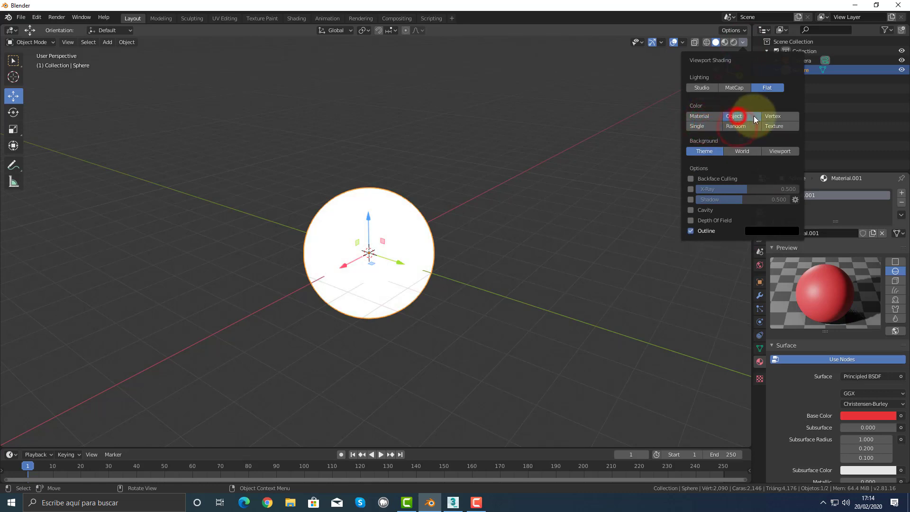
pyautogui.click(782, 117)
pyautogui.click(777, 127)
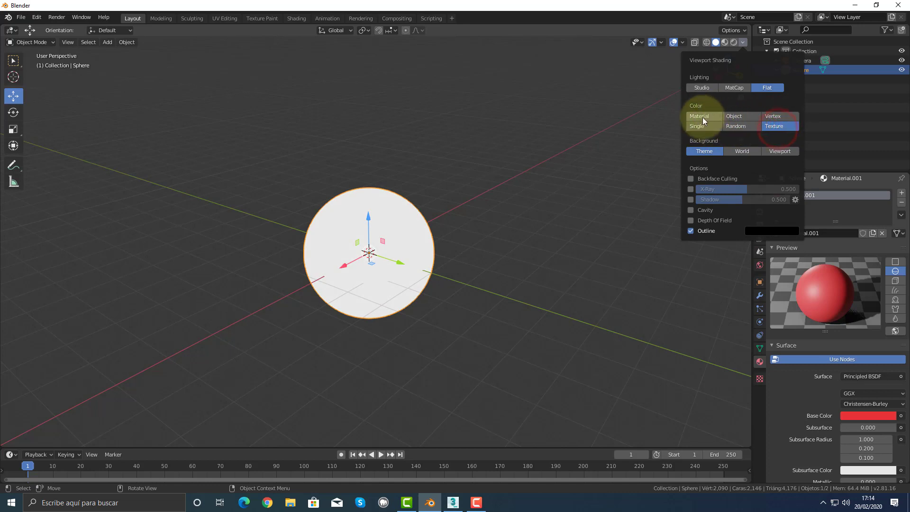
# Set the viewport to Material Preview shading and check its lighting options
pyautogui.click(725, 42)
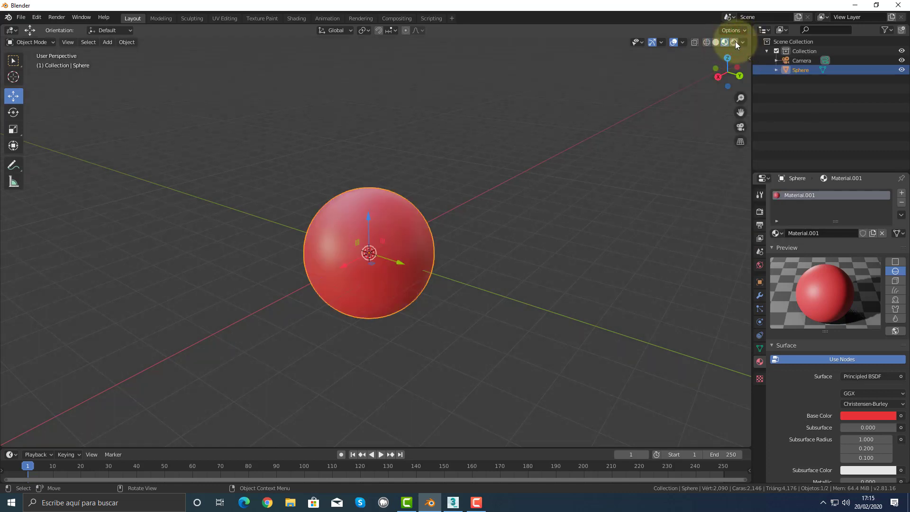
pyautogui.click(742, 42)
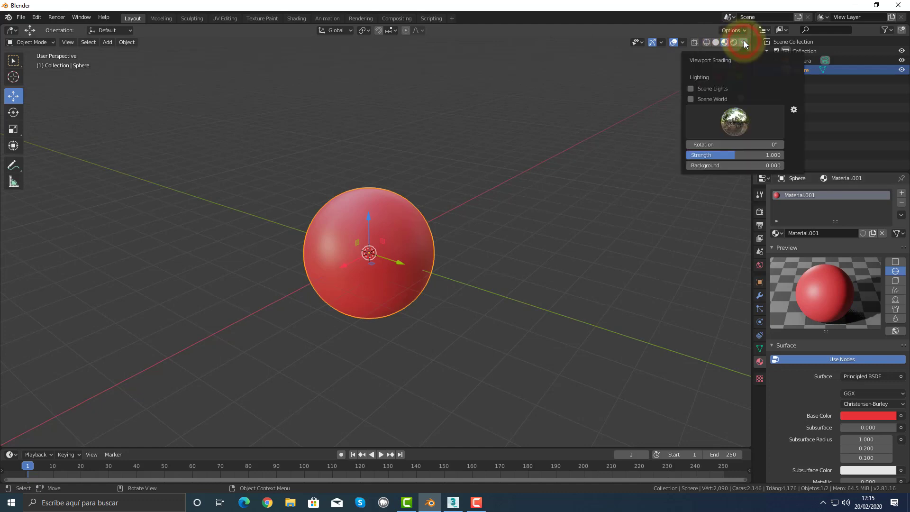
pyautogui.click(742, 42)
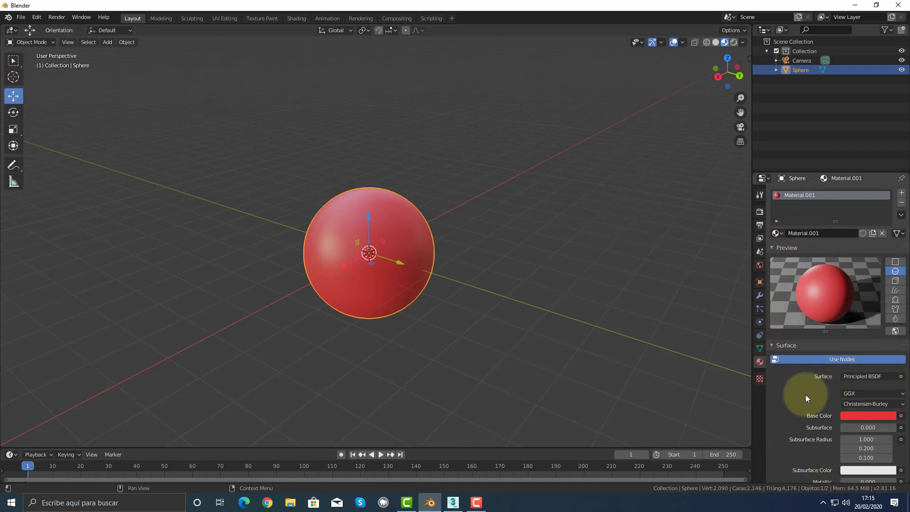
pyautogui.scroll(-3, 806, 394)
# Switch to 3ds Max and expand the Maps section of the sphere's material, keeping the basic parameters in view
pyautogui.click(453, 502)
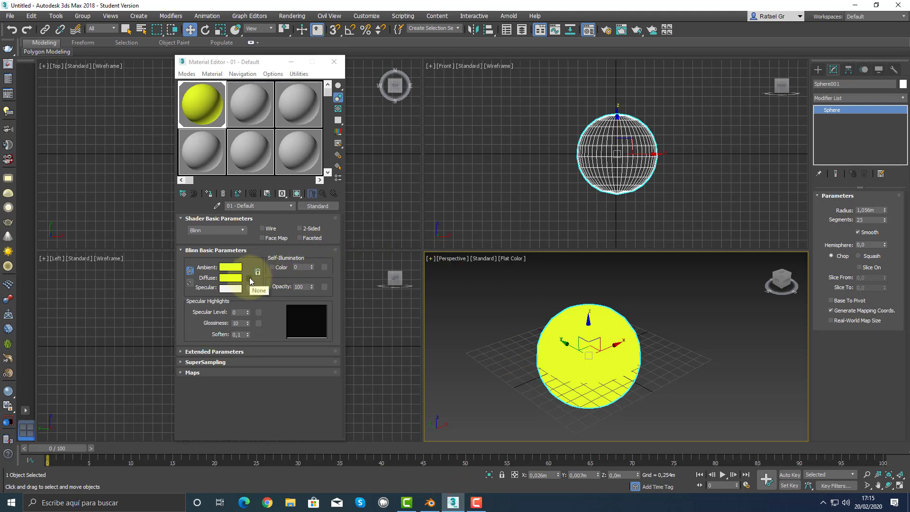
pyautogui.click(192, 372)
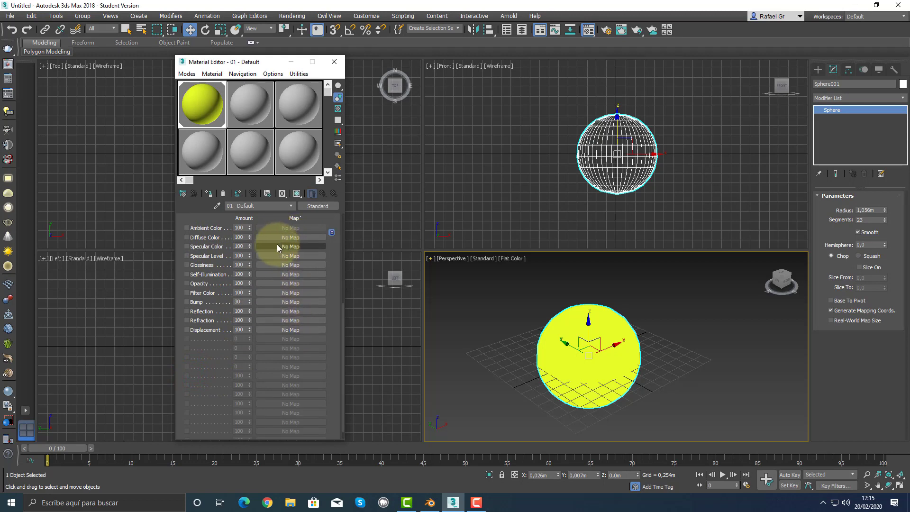
pyautogui.moveTo(308, 221); pyautogui.dragTo(307, 394)
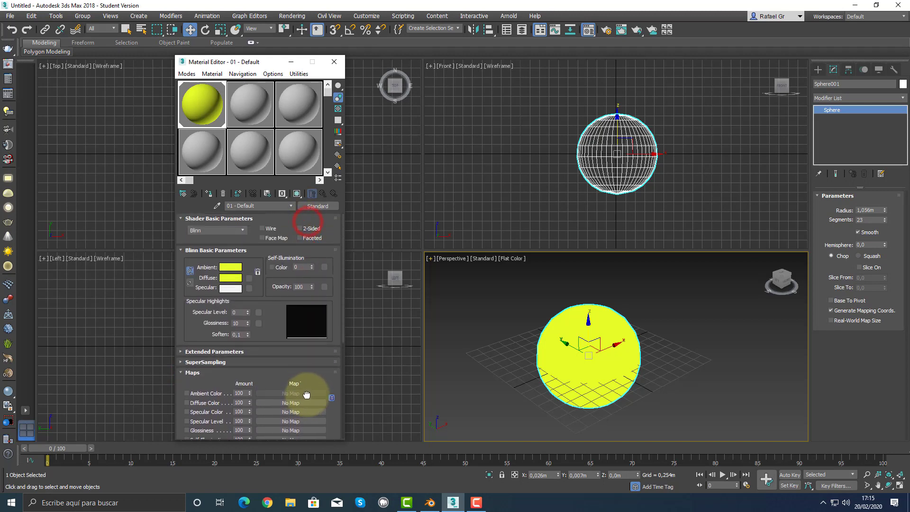
# Assign a Bitmap map to the material's Diffuse colour using bloque01.png from the external E: drive
pyautogui.click(248, 278)
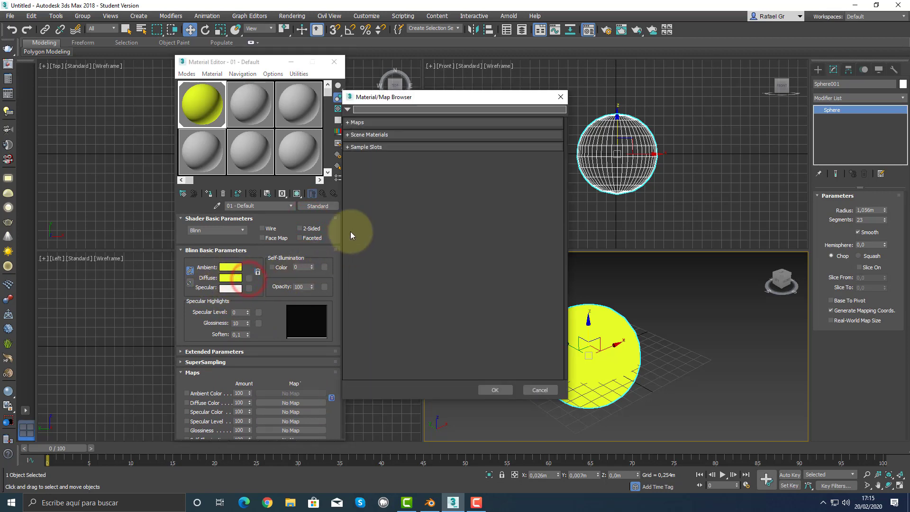
pyautogui.click(356, 122)
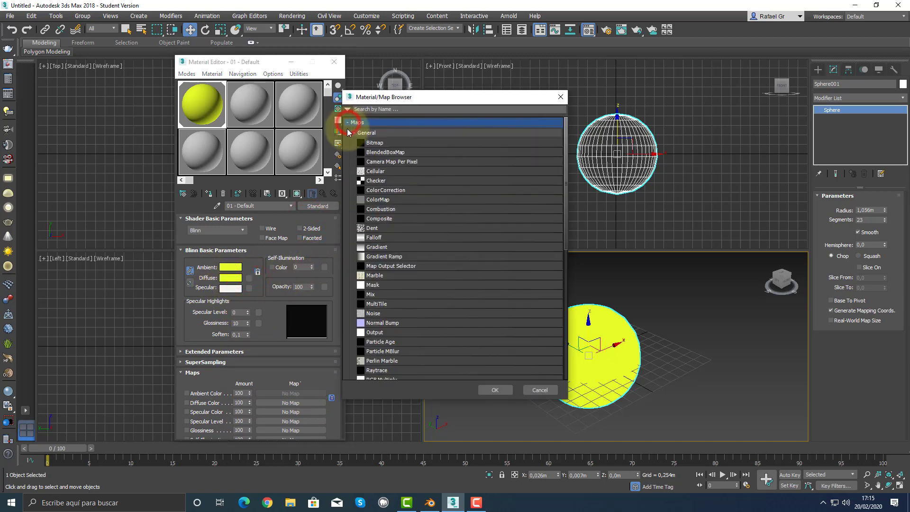
pyautogui.click(375, 144)
pyautogui.doubleClick(376, 143)
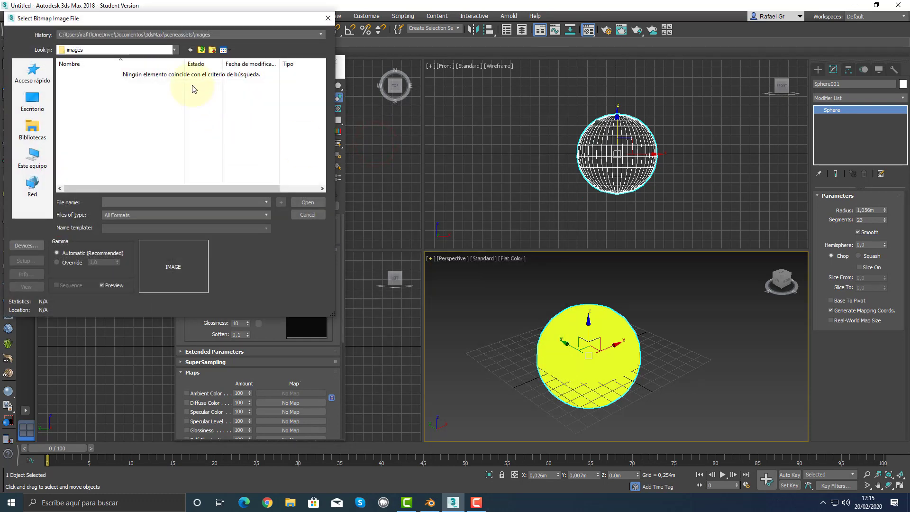
pyautogui.click(175, 50)
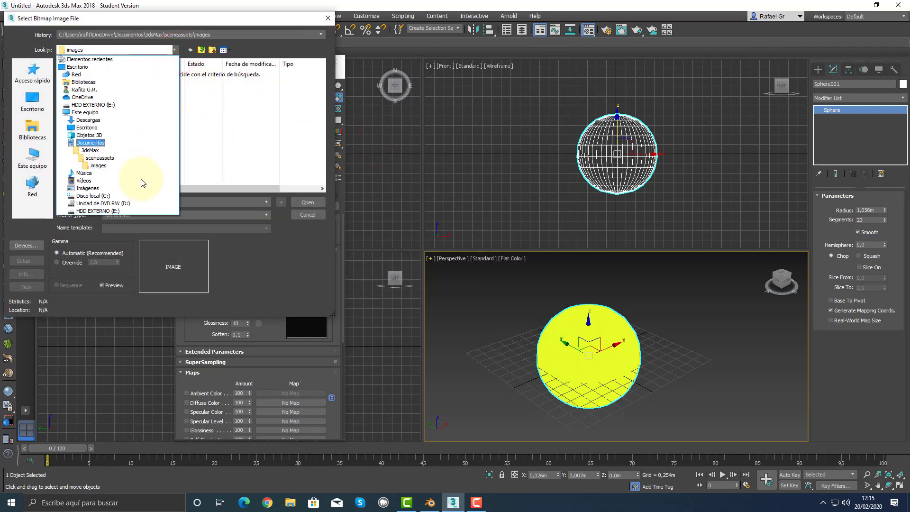
pyautogui.click(97, 210)
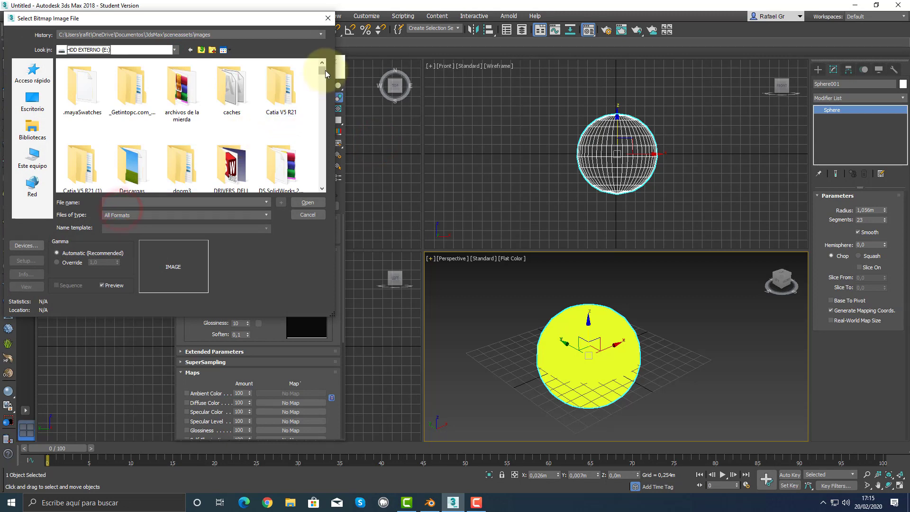
pyautogui.moveTo(325, 74); pyautogui.dragTo(322, 88)
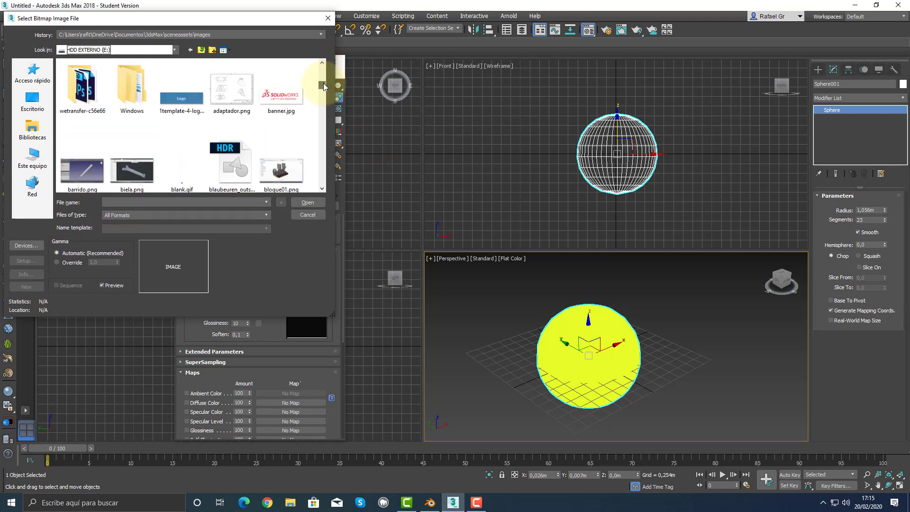
pyautogui.click(284, 167)
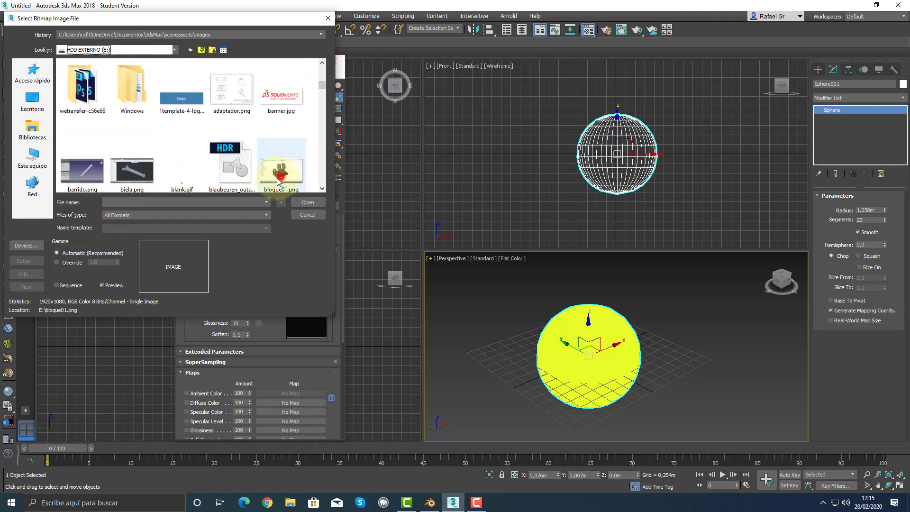
pyautogui.click(314, 205)
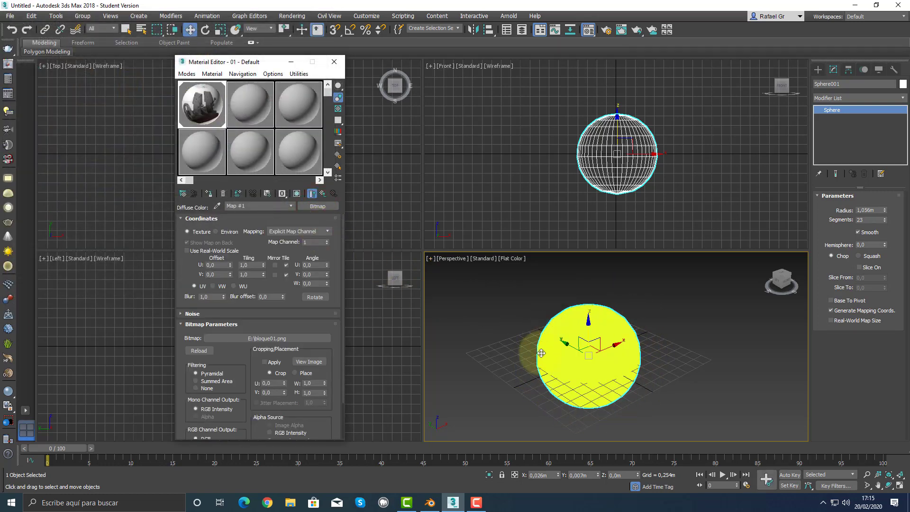
# Set the Perspective viewport to Default Shading, show the shaded material in the viewport, and inspect the bitmap around the sphere
pyautogui.click(508, 259)
pyautogui.click(527, 266)
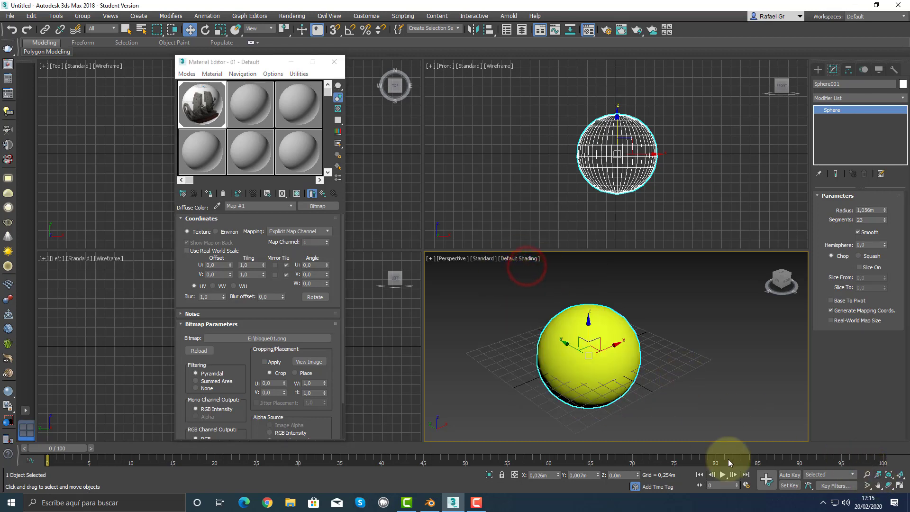
pyautogui.click(888, 485)
pyautogui.moveTo(612, 358)
pyautogui.mouseDown()
pyautogui.moveTo(504, 326)
pyautogui.moveTo(544, 319)
pyautogui.moveTo(654, 341)
pyautogui.moveTo(520, 343)
pyautogui.moveTo(603, 346)
pyautogui.mouseUp()
pyautogui.rightClick(604, 345)
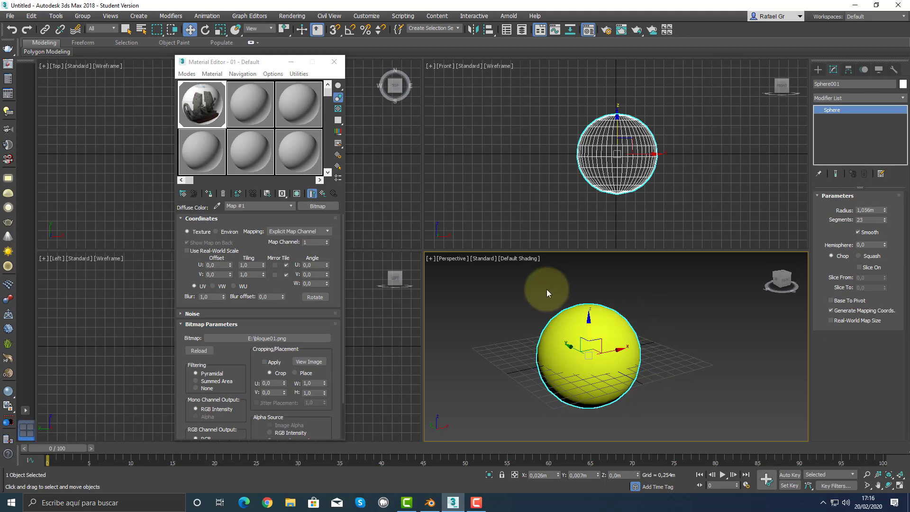
pyautogui.click(298, 194)
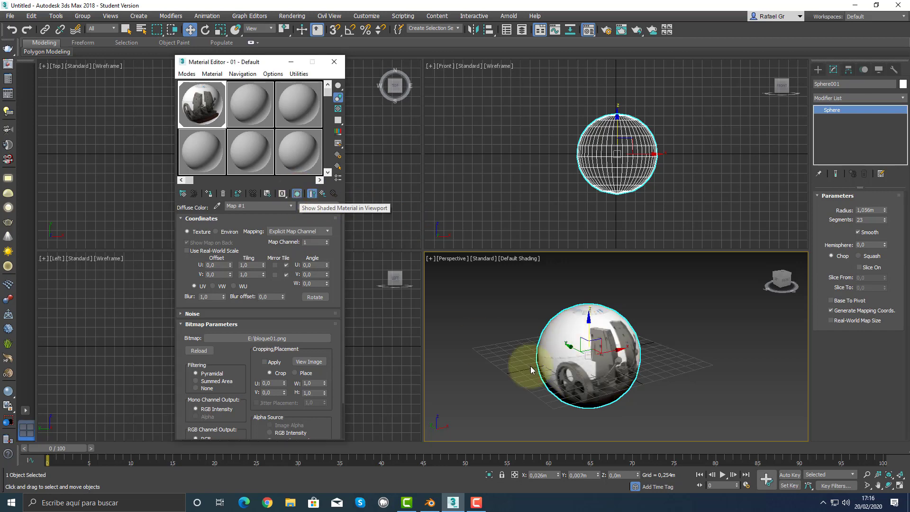
pyautogui.click(888, 484)
pyautogui.moveTo(612, 373); pyautogui.dragTo(551, 378)
pyautogui.press('w')
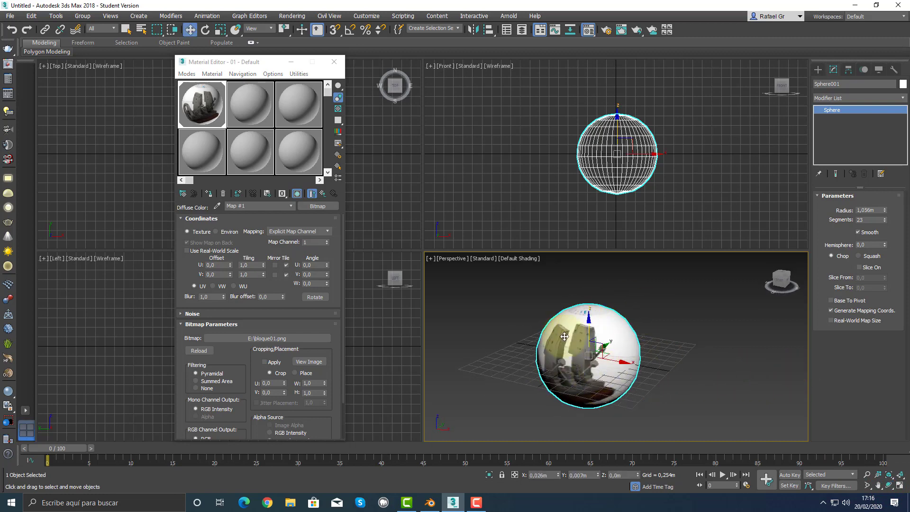
# Switch to Blender and link an Image Texture to the sphere material's Base Color
pyautogui.click(430, 503)
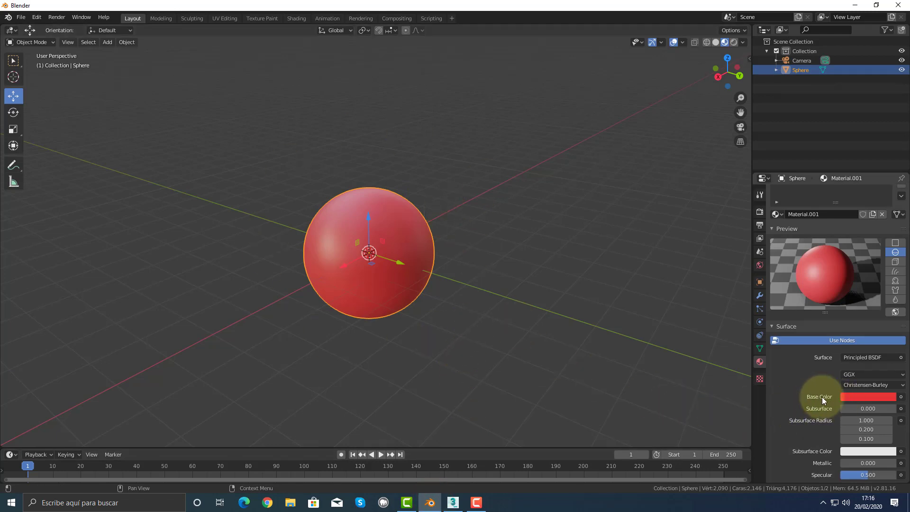
pyautogui.click(901, 398)
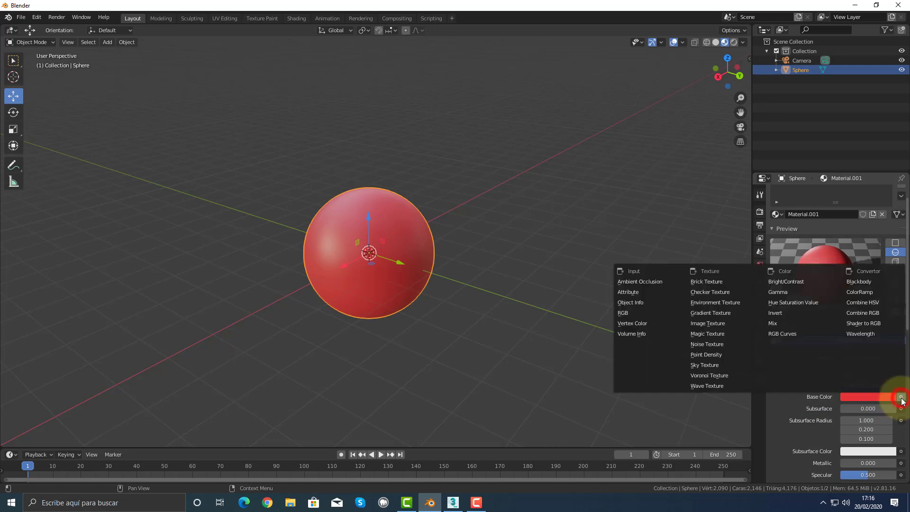
pyautogui.click(721, 324)
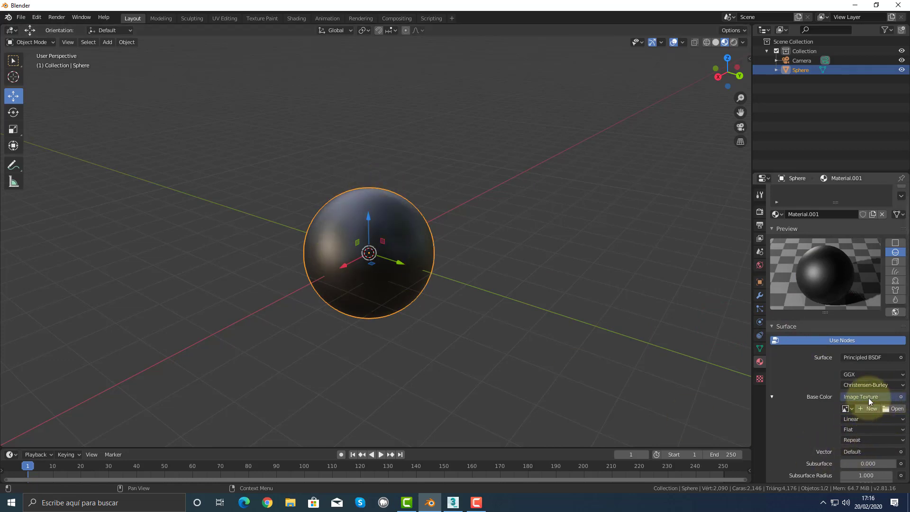
# Load bloque02.png from the external E: drive as the Base Color image texture and inspect it around the sphere
pyautogui.click(896, 408)
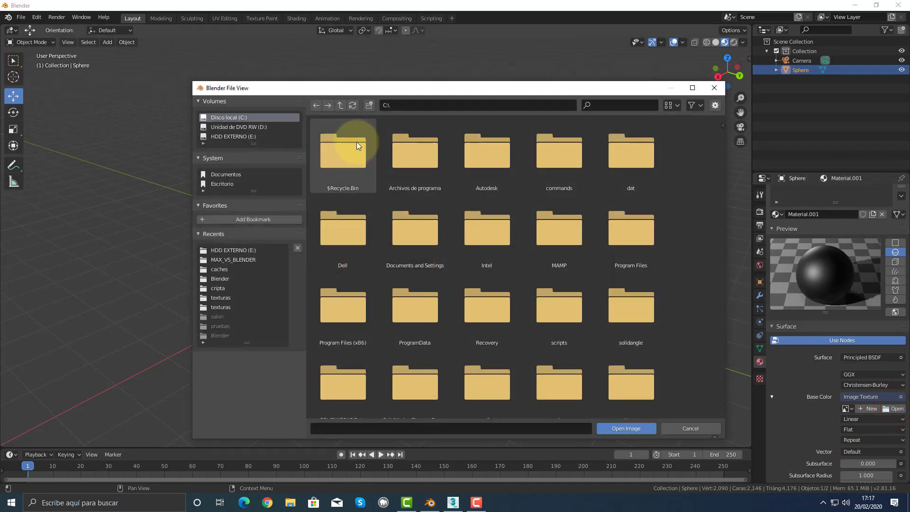
pyautogui.click(252, 136)
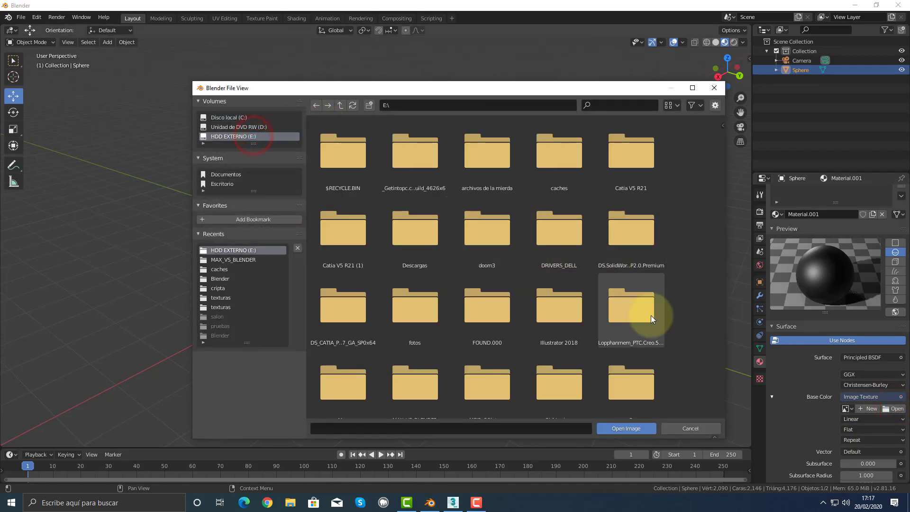
pyautogui.scroll(-10, 651, 315)
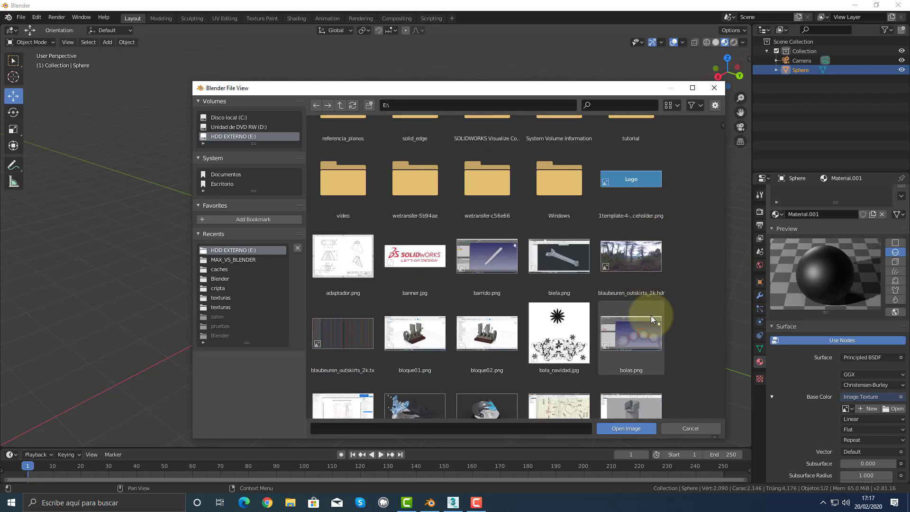
pyautogui.scroll(-4, 650, 315)
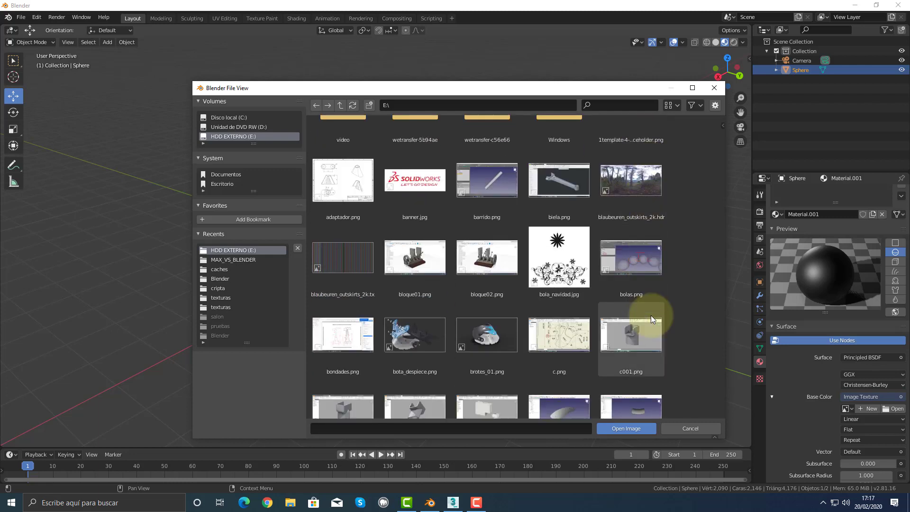
pyautogui.scroll(-2, 651, 314)
pyautogui.scroll(4, 650, 315)
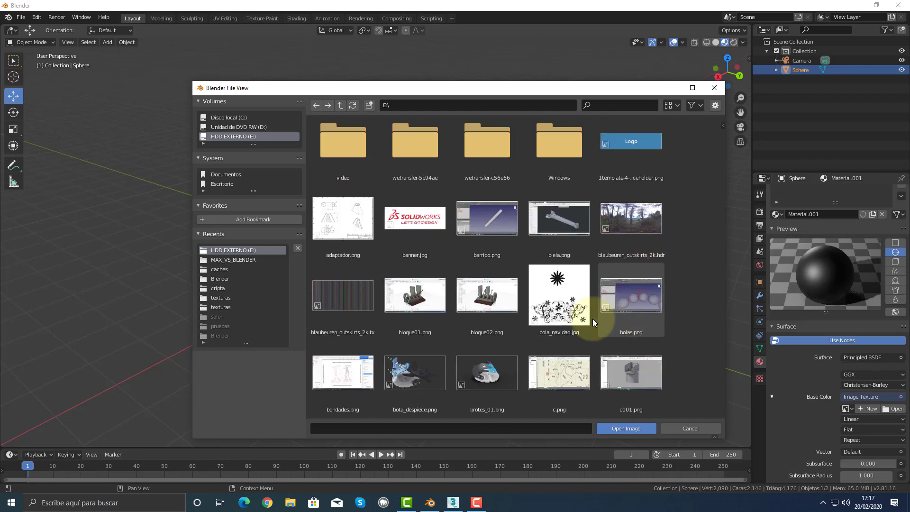
pyautogui.click(479, 295)
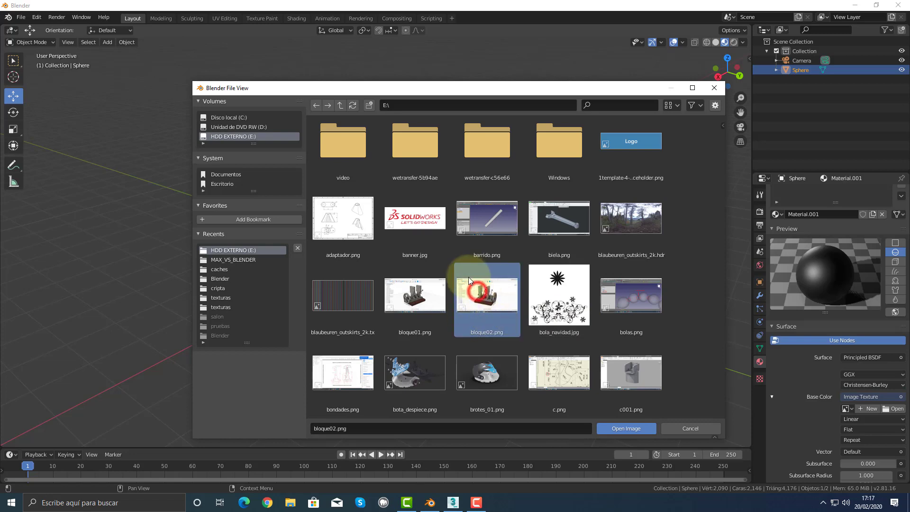
pyautogui.click(622, 427)
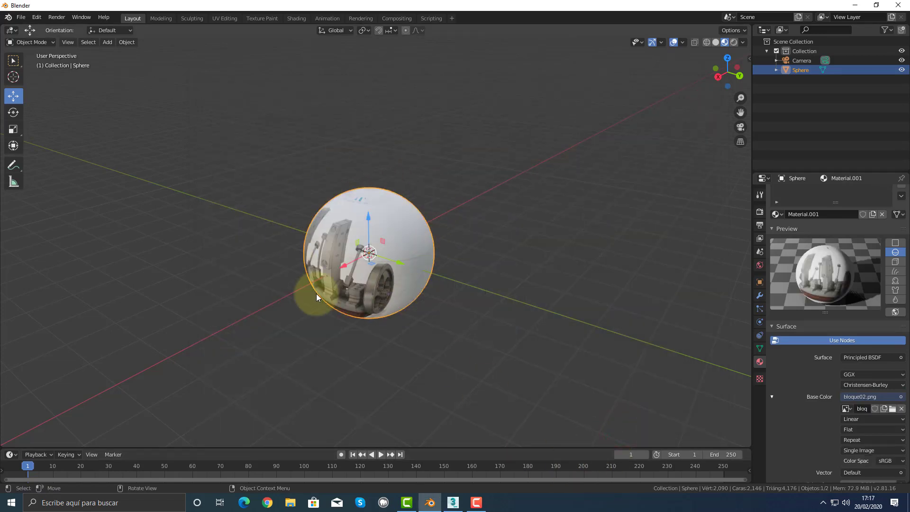
pyautogui.moveTo(414, 323); pyautogui.dragTo(456, 318, button='middle')
pyautogui.moveTo(549, 301); pyautogui.dragTo(496, 320, button='middle')
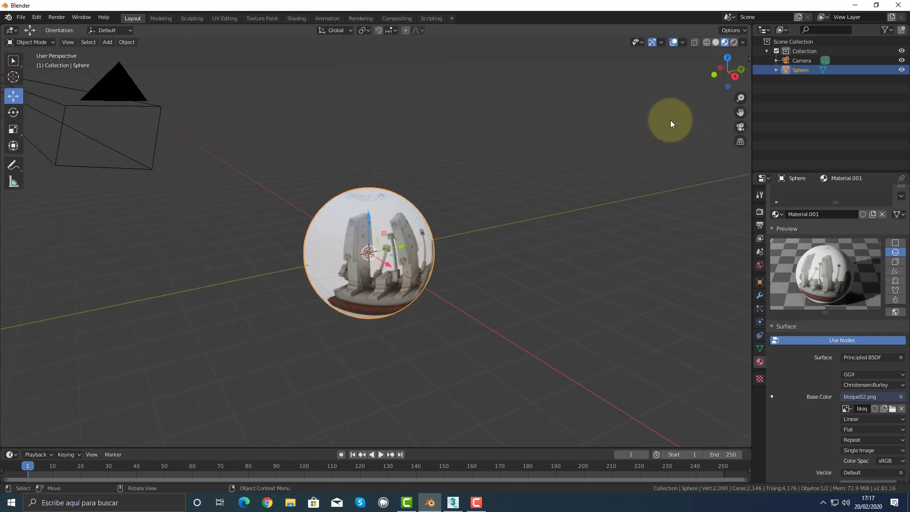
# Set the viewport to Solid shading and compare its Material and Texture colour options, ending on Texture
pyautogui.click(715, 42)
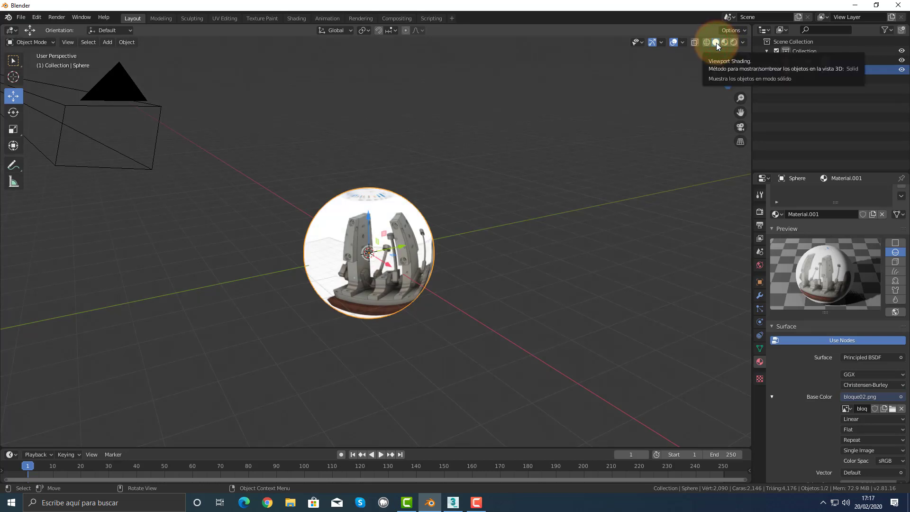
pyautogui.click(742, 43)
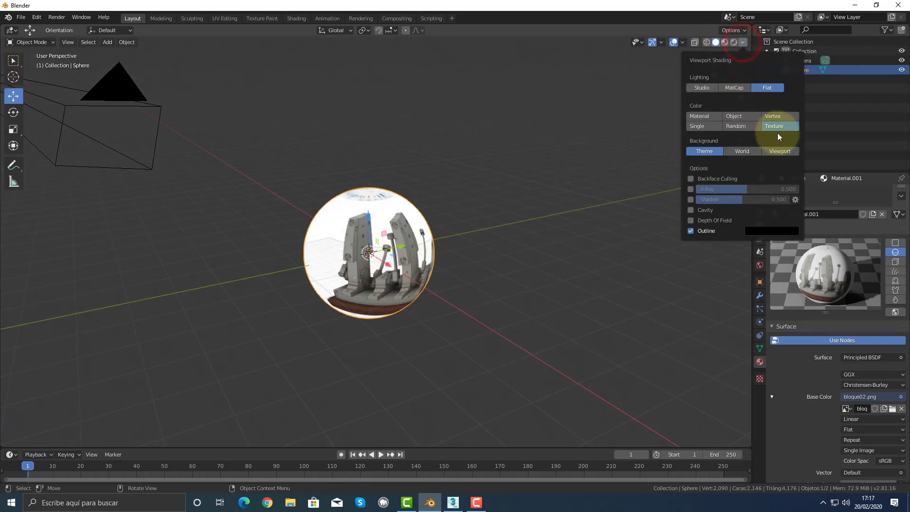
pyautogui.click(700, 116)
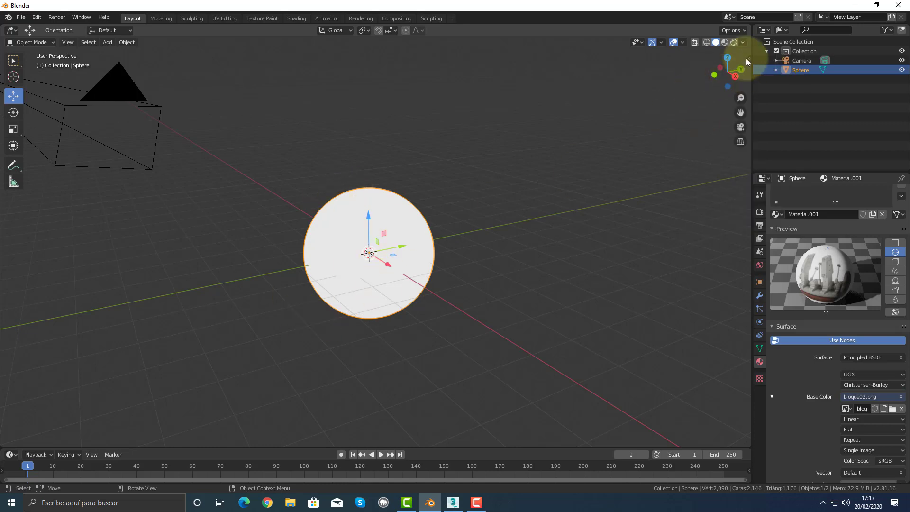
pyautogui.click(742, 42)
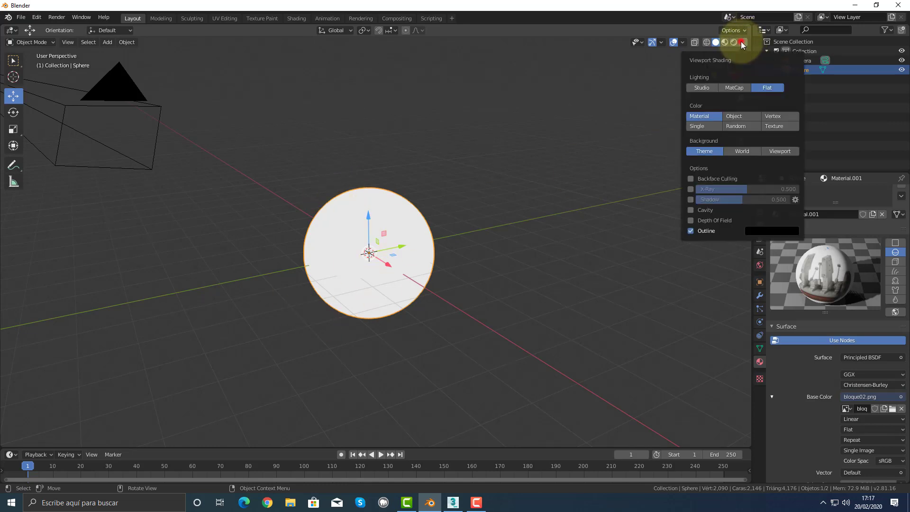
pyautogui.click(774, 126)
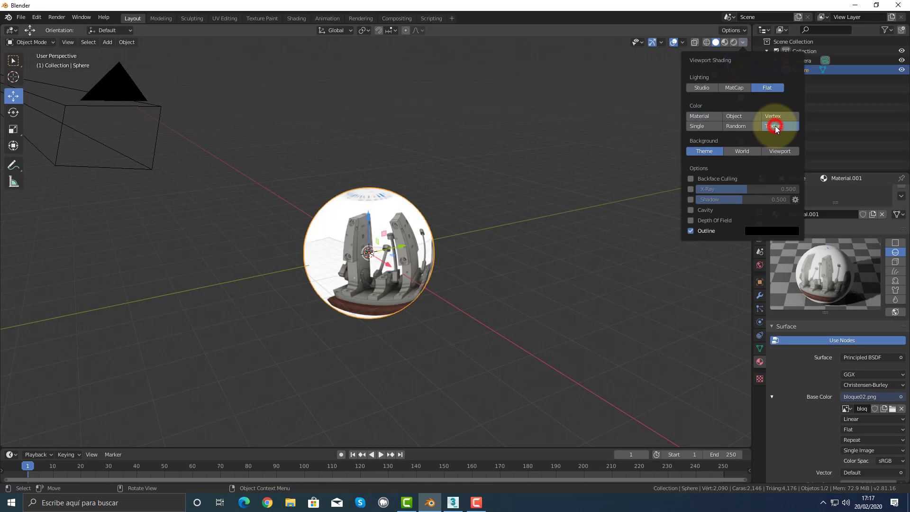
pyautogui.click(725, 42)
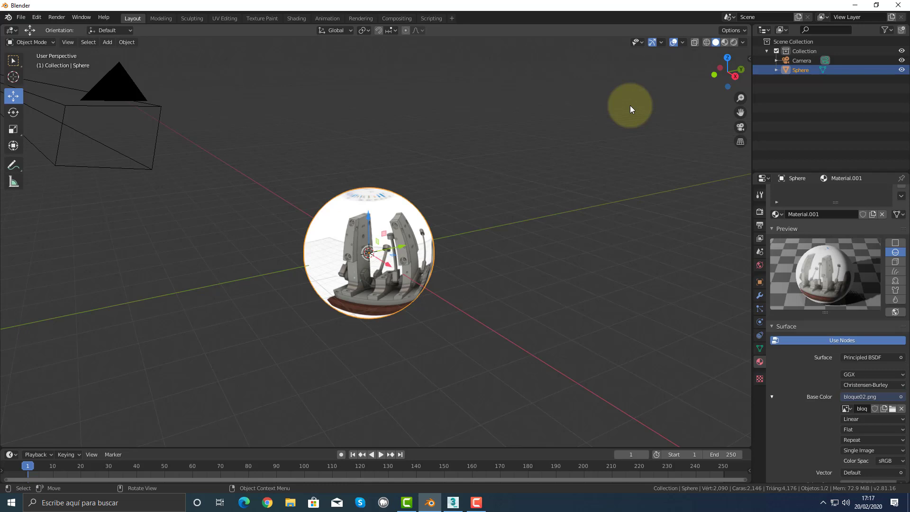
# Switch to 3ds Max and change the material editor to Slate Material Editor mode
pyautogui.click(453, 503)
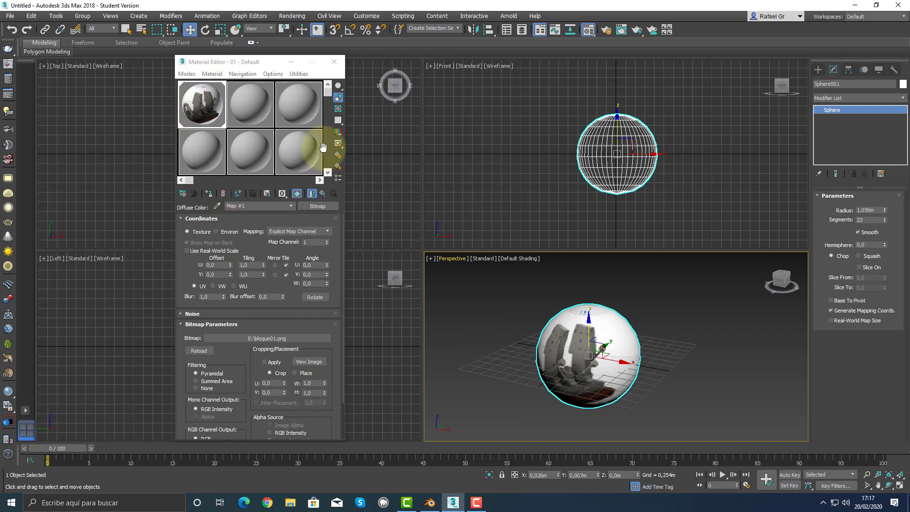
pyautogui.click(186, 75)
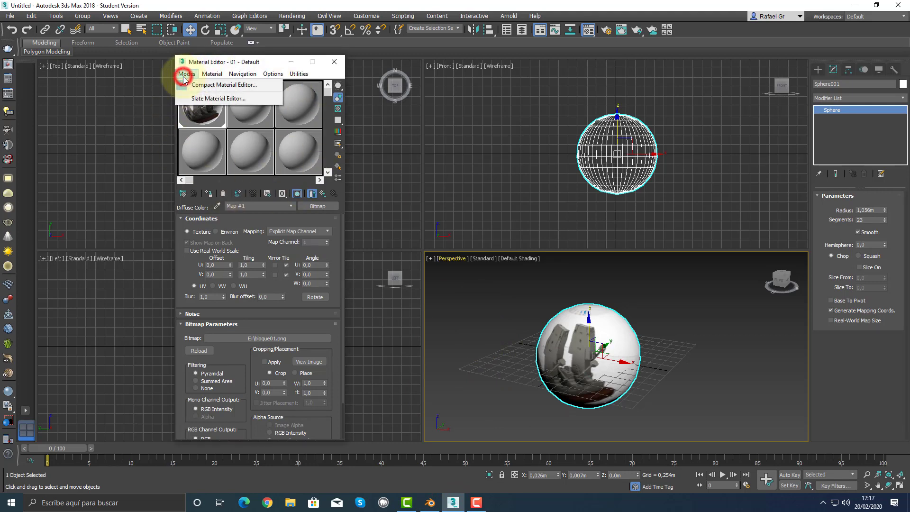
pyautogui.click(211, 99)
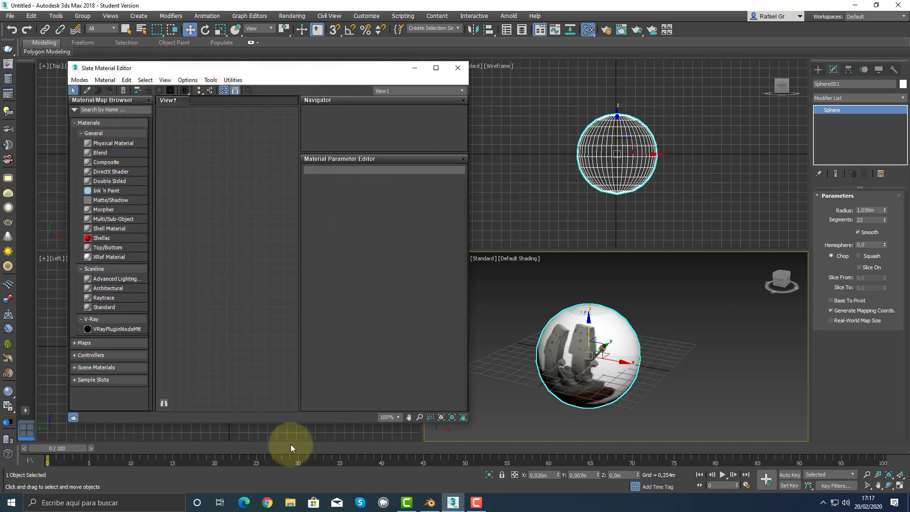
pyautogui.click(592, 30)
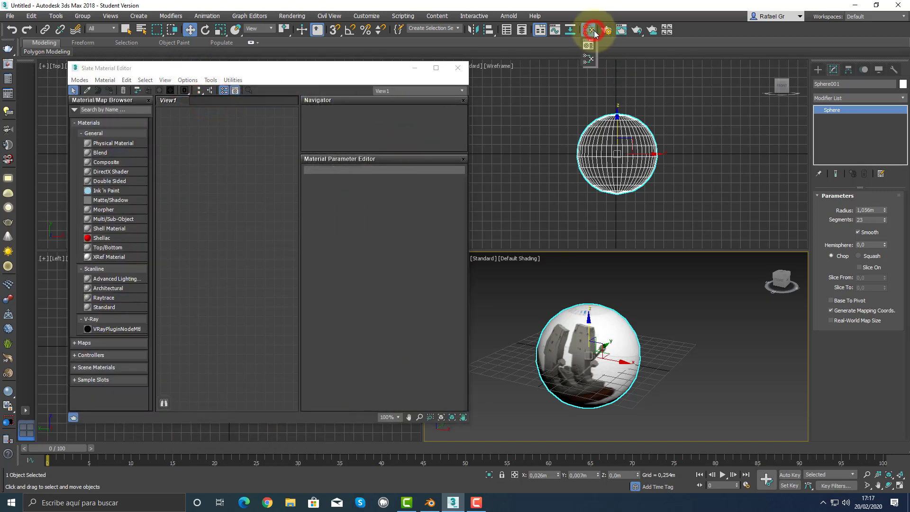
pyautogui.moveTo(594, 33); pyautogui.dragTo(588, 58)
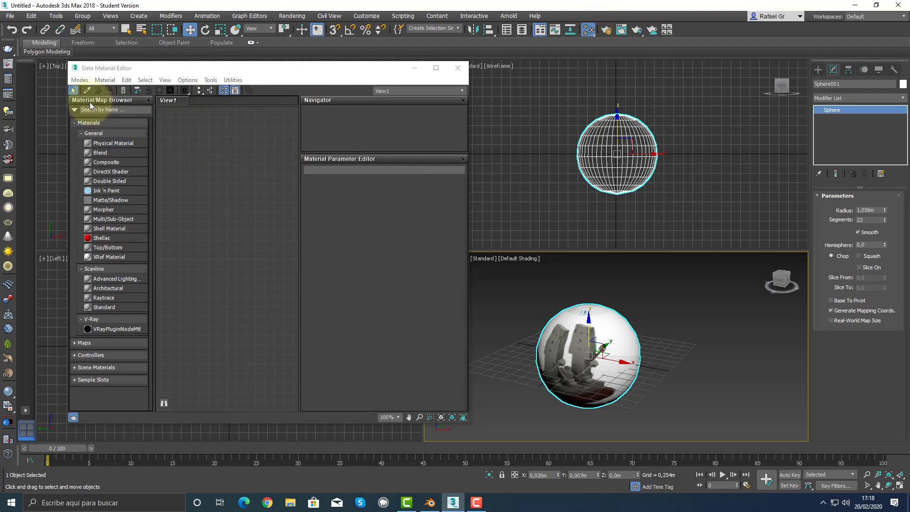
# Pick the material from the sphere in the Perspective viewport to load its nodes into View1
pyautogui.click(87, 90)
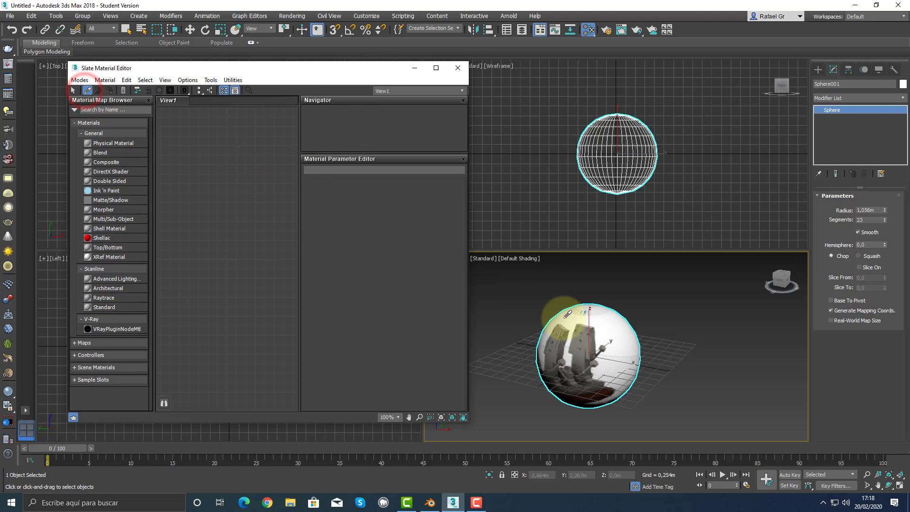
pyautogui.click(598, 321)
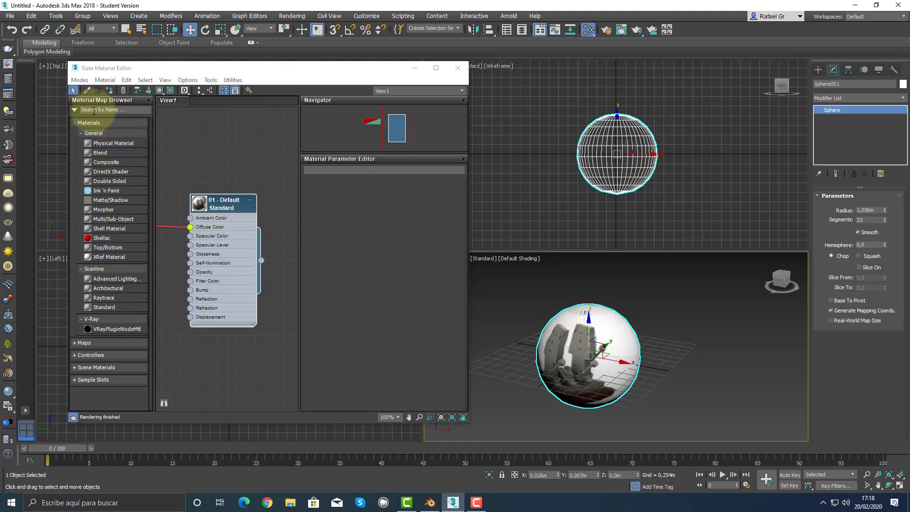
pyautogui.click(87, 91)
pyautogui.click(599, 331)
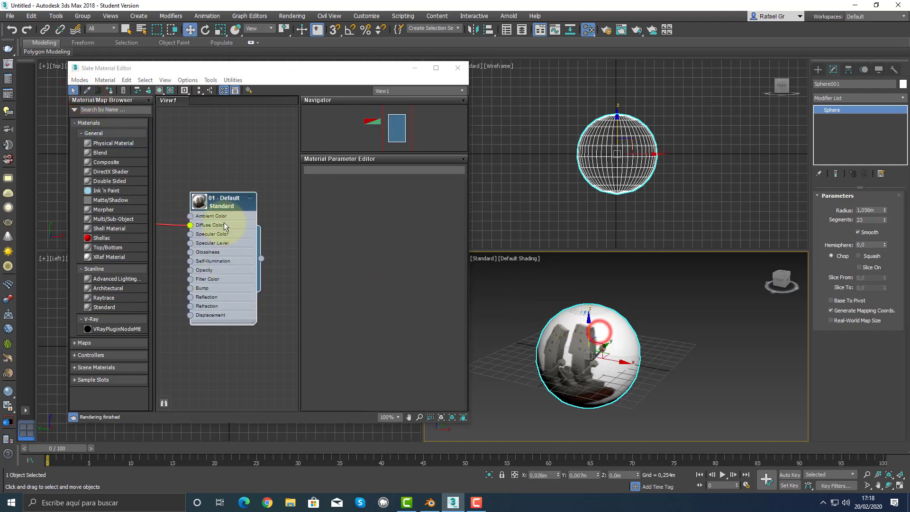
# Place the Bitmap node beside the Standard material node in a widened editor, and display the parameters of each node
pyautogui.moveTo(468, 423); pyautogui.dragTo(592, 425)
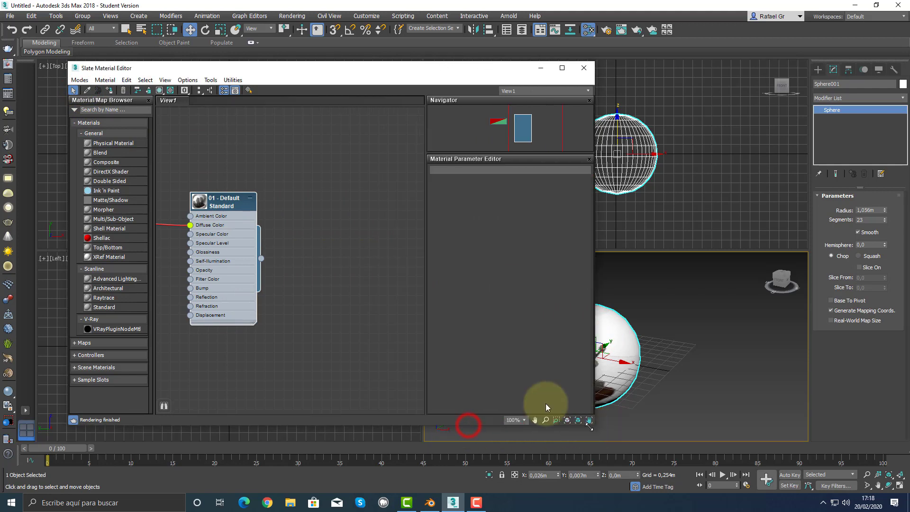
pyautogui.moveTo(227, 203); pyautogui.dragTo(320, 209)
pyautogui.scroll(-3, 213, 287)
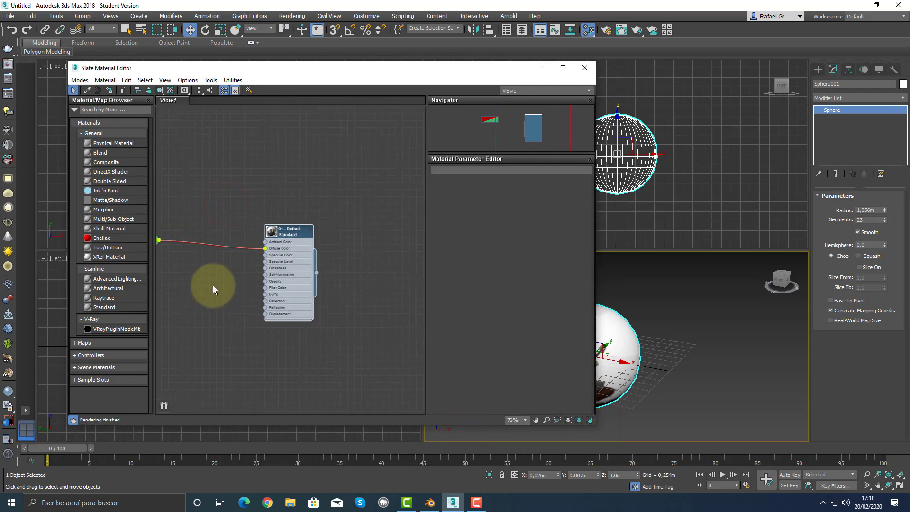
pyautogui.scroll(-4, 213, 286)
pyautogui.moveTo(175, 264); pyautogui.dragTo(214, 263)
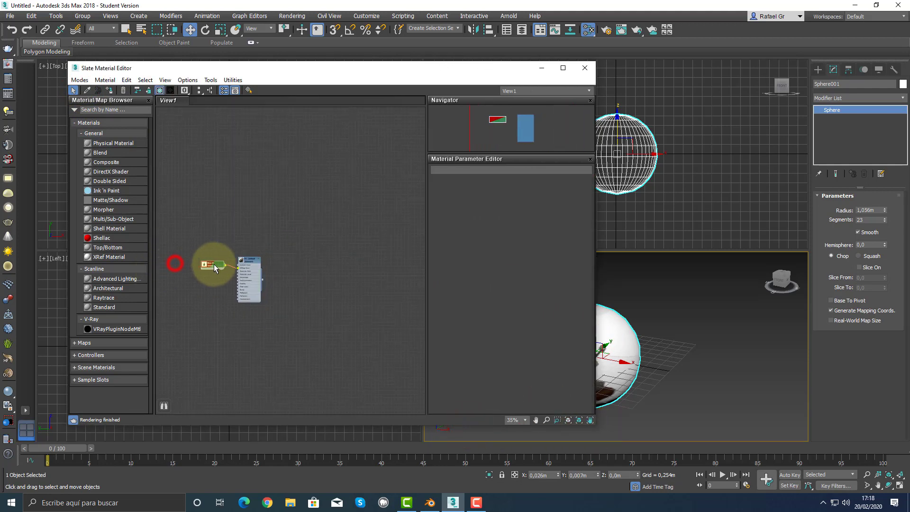
pyautogui.scroll(3, 220, 279)
pyautogui.scroll(3, 220, 279)
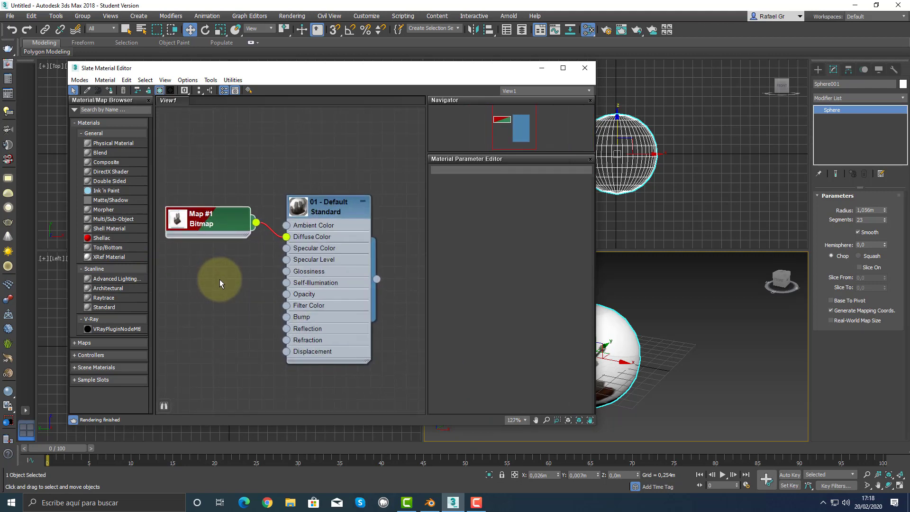
pyautogui.doubleClick(324, 215)
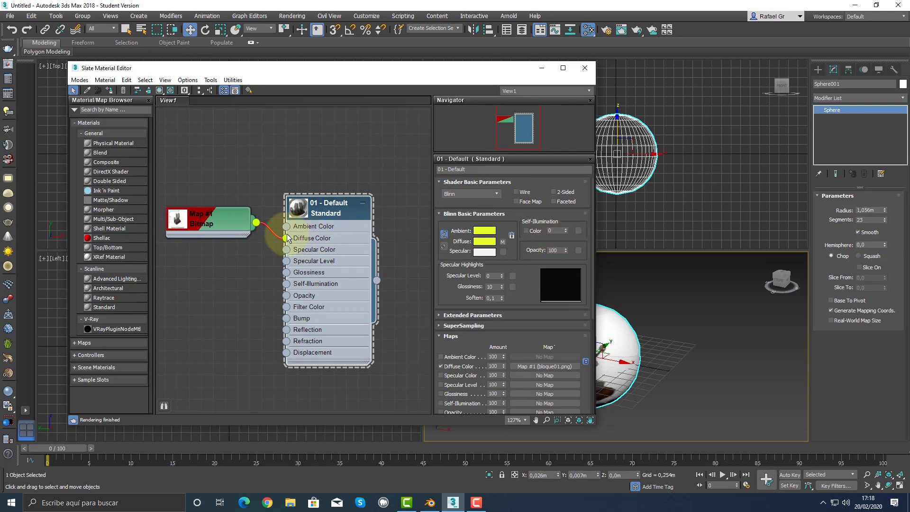
pyautogui.doubleClick(214, 223)
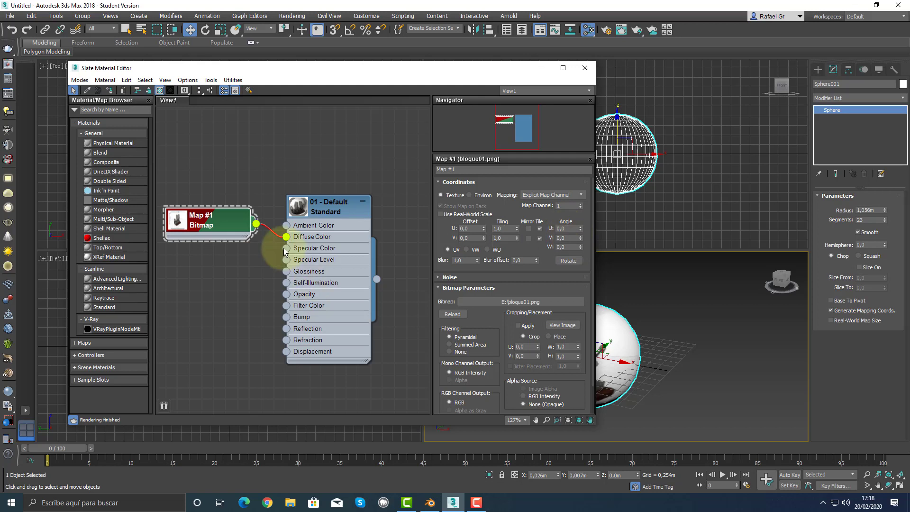
# Try unplugging and rewiring the Bitmap node at Diffuse Color, moving its link to Bump and uncovering the sphere to check it
pyautogui.moveTo(284, 238); pyautogui.dragTo(270, 248)
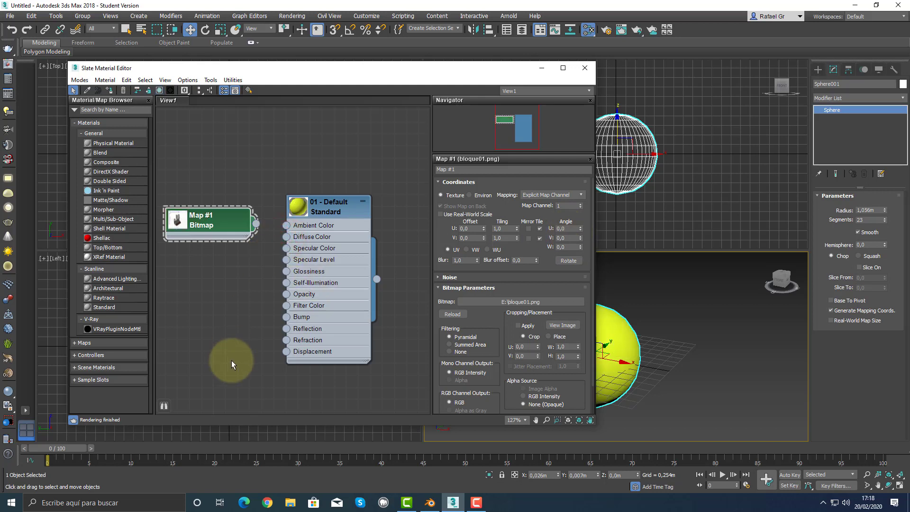
pyautogui.moveTo(256, 226); pyautogui.dragTo(285, 237)
pyautogui.click(279, 235)
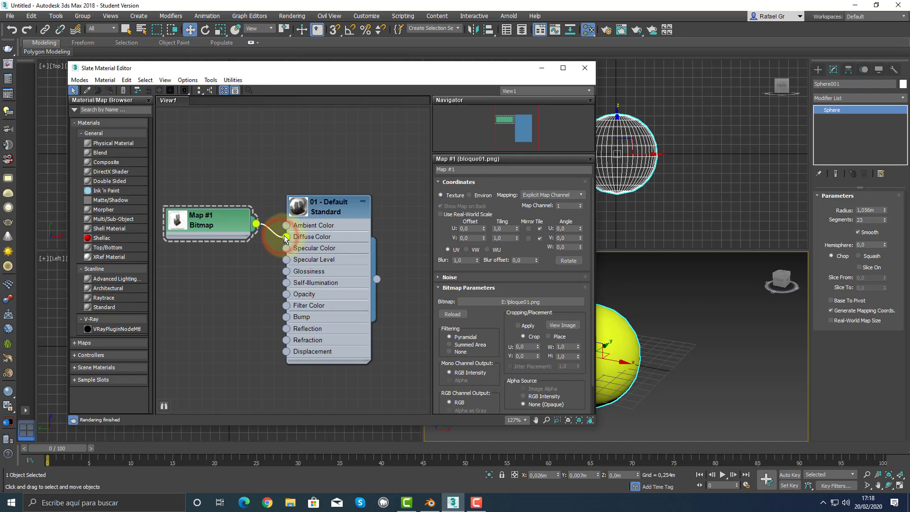
pyautogui.moveTo(284, 236); pyautogui.dragTo(286, 316)
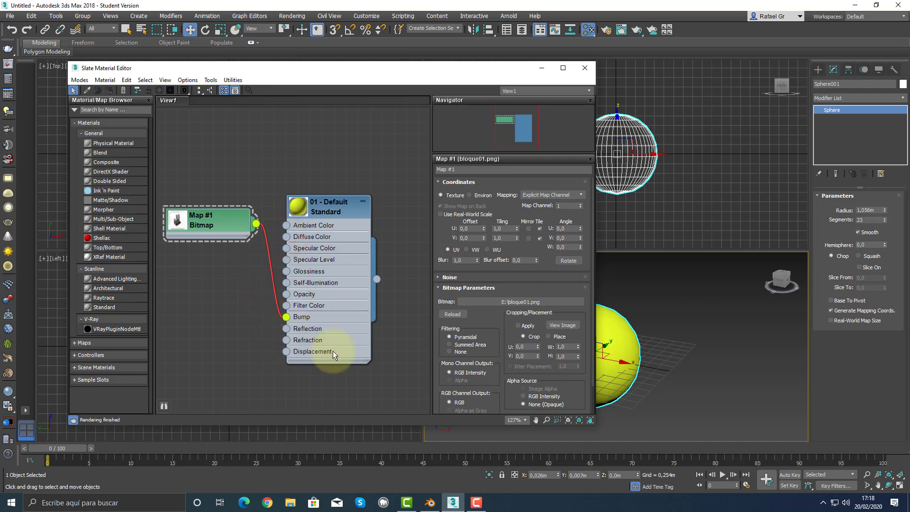
pyautogui.moveTo(455, 74); pyautogui.dragTo(364, 75)
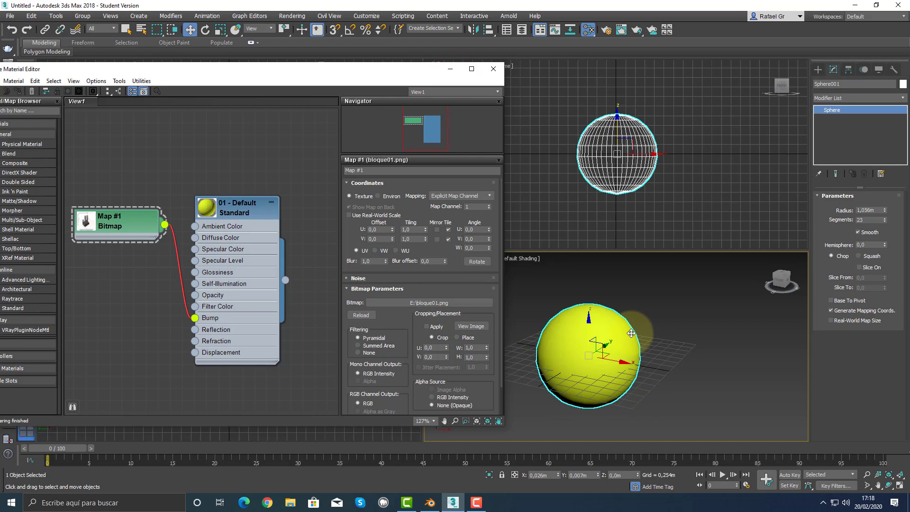
# Move the Bitmap link from Bump back to Diffuse Color and show the shaded material in the viewport
pyautogui.moveTo(194, 318); pyautogui.dragTo(195, 237)
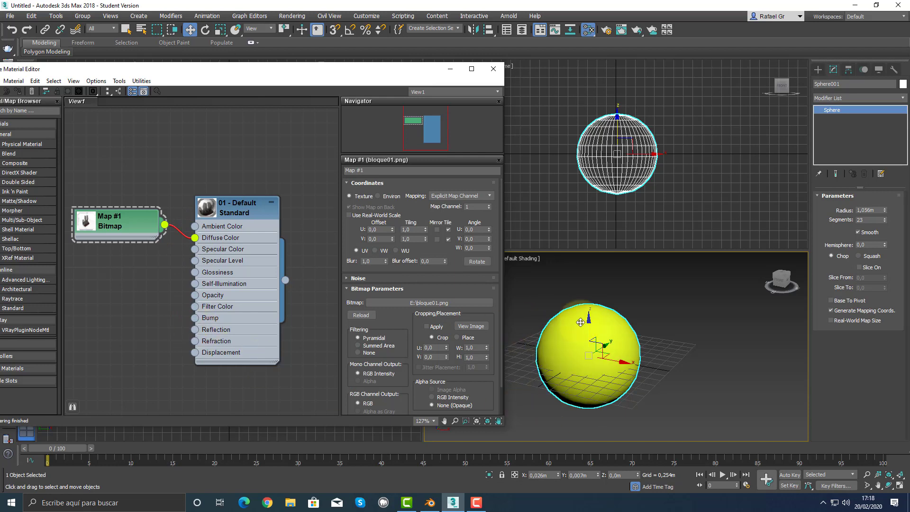
pyautogui.doubleClick(227, 214)
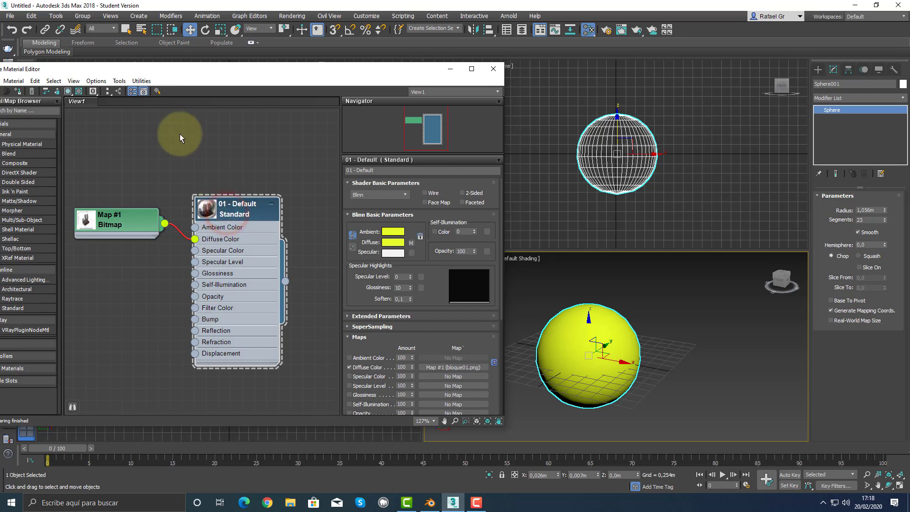
pyautogui.click(80, 91)
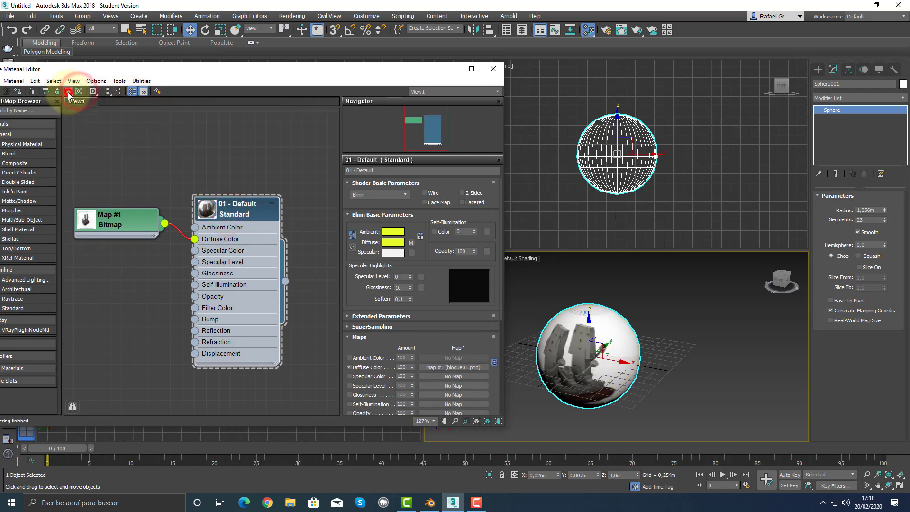
# Turn on the shaded material display in the viewport, and unplug and rewire the Bitmap node at Diffuse Color
pyautogui.click(69, 92)
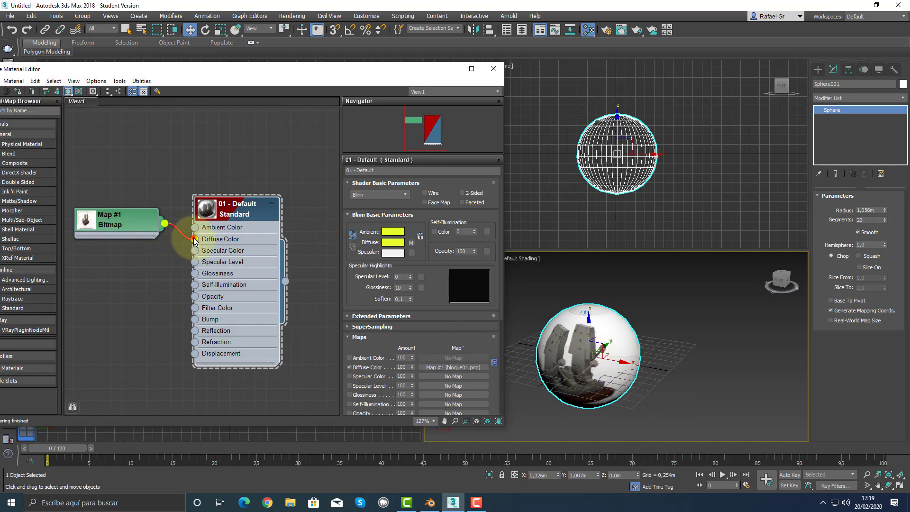
pyautogui.moveTo(195, 239); pyautogui.dragTo(164, 268)
pyautogui.moveTo(164, 223); pyautogui.dragTo(194, 239)
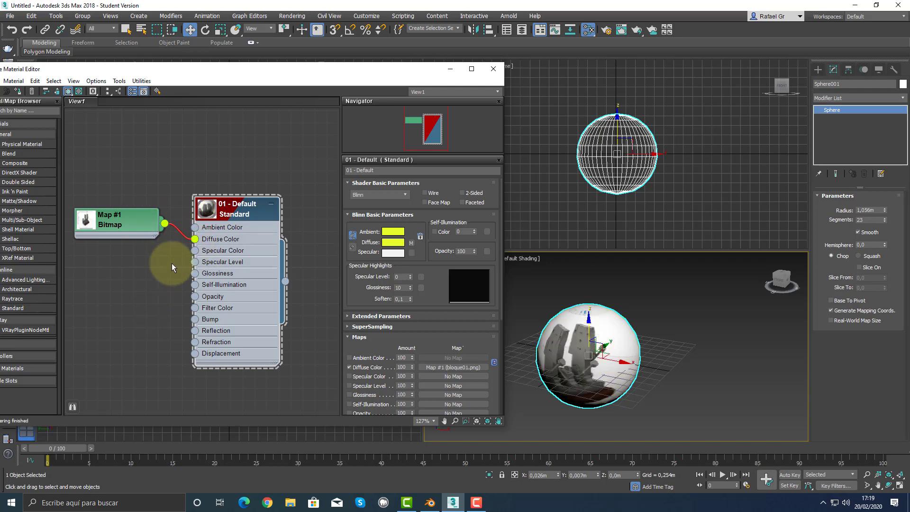
# Switch to Blender, split the 3D viewport horizontally, and make the lower area a Shader Editor showing the sphere's nodes close up
pyautogui.click(423, 501)
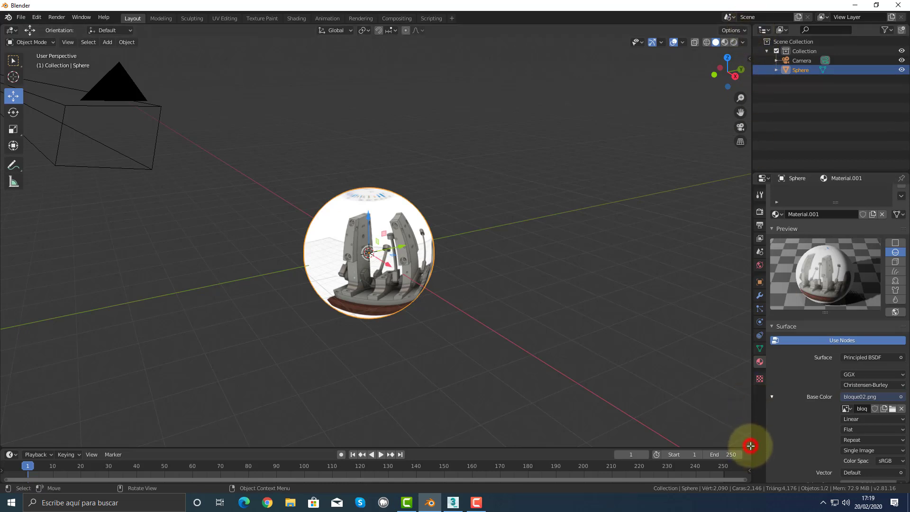
pyautogui.moveTo(751, 445); pyautogui.dragTo(751, 285)
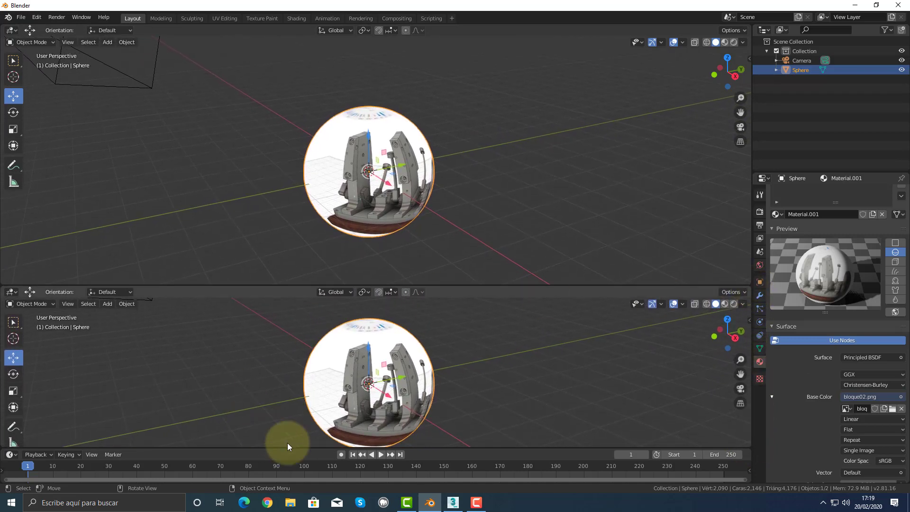
pyautogui.click(12, 292)
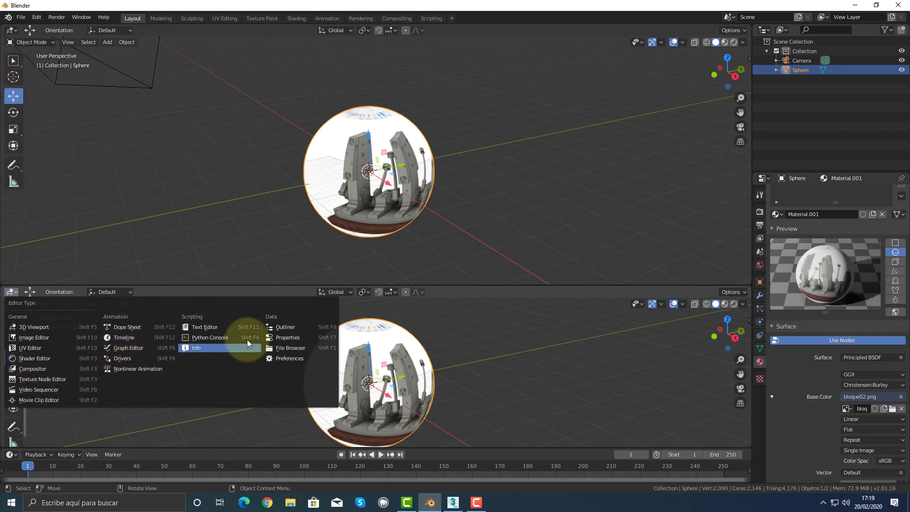
pyautogui.click(47, 360)
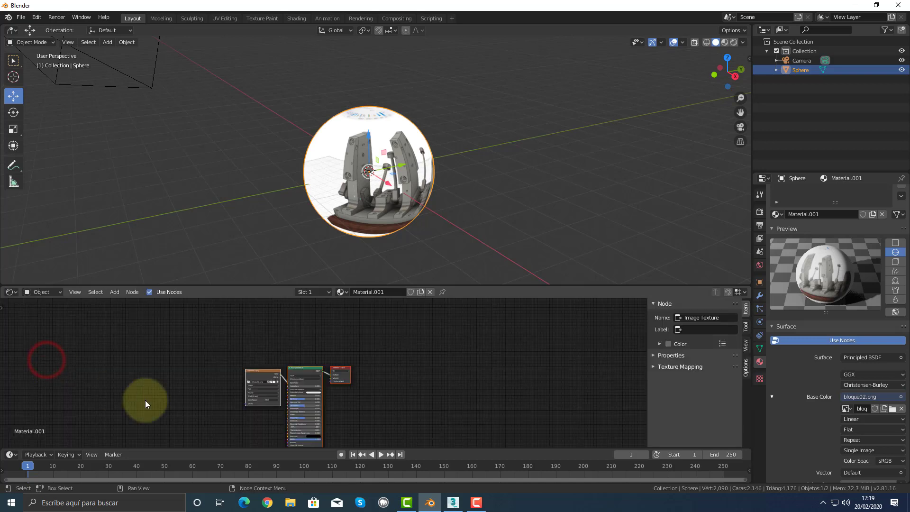
pyautogui.moveTo(234, 417); pyautogui.dragTo(240, 391, button='middle')
pyautogui.keyDown('ctrl'); pyautogui.moveTo(330, 381); pyautogui.dragTo(349, 331, button='middle'); pyautogui.keyUp('ctrl')
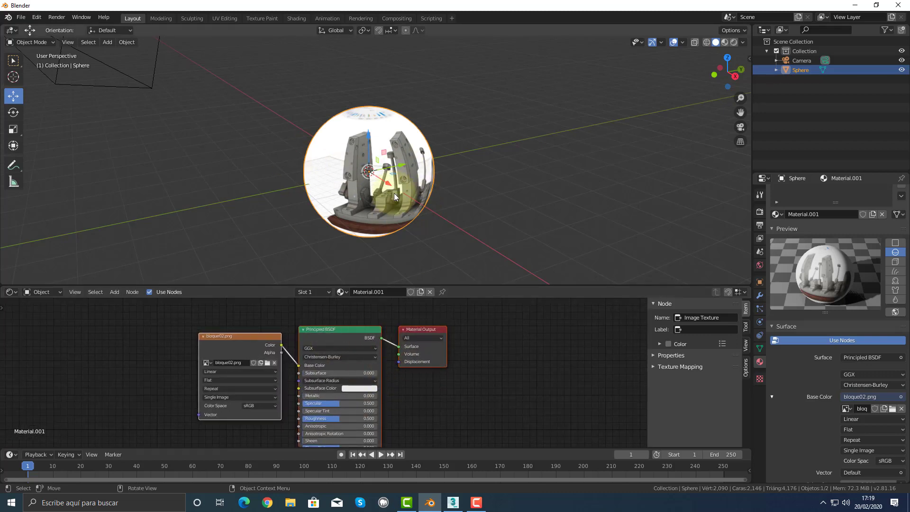
# Add a cube, move it about 3.49 m along Y beside the sphere, and show the viewport in Material Preview shading
pyautogui.click(510, 197)
pyautogui.hotkey('shift', 'a')
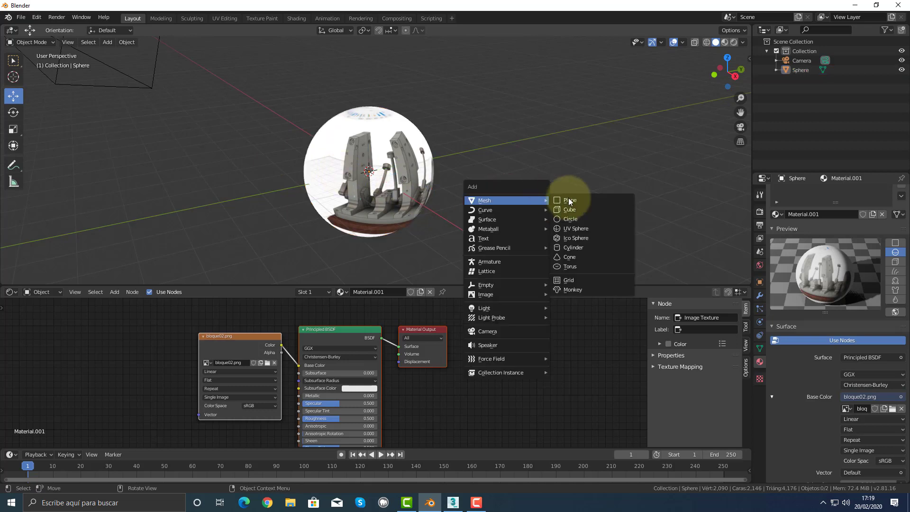
pyautogui.click(583, 209)
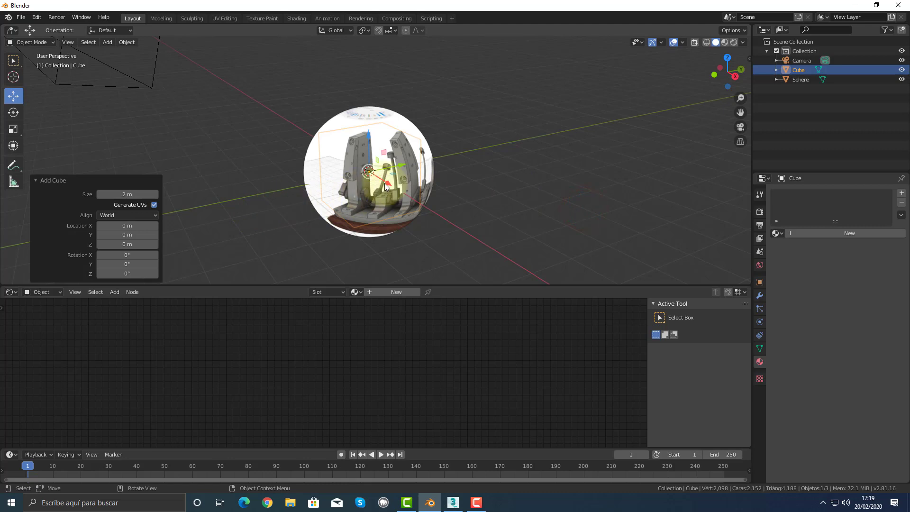
pyautogui.moveTo(385, 182); pyautogui.dragTo(576, 178)
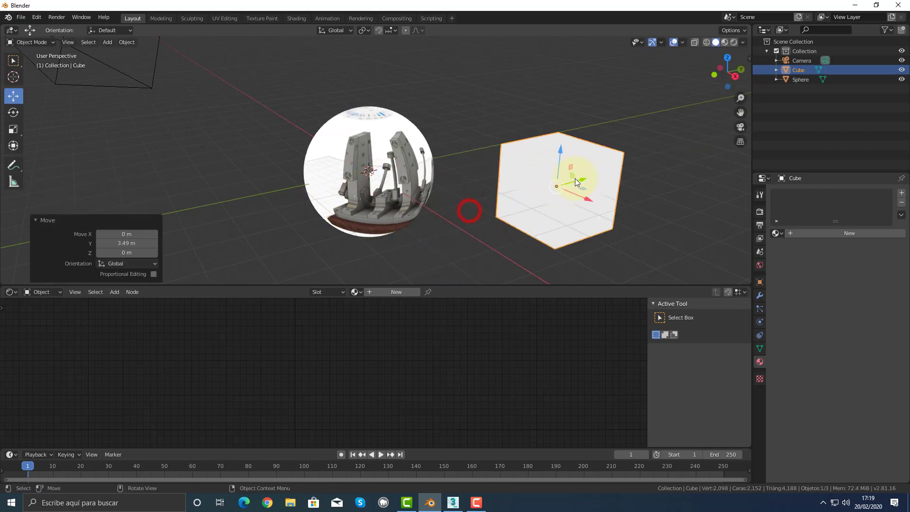
pyautogui.click(725, 43)
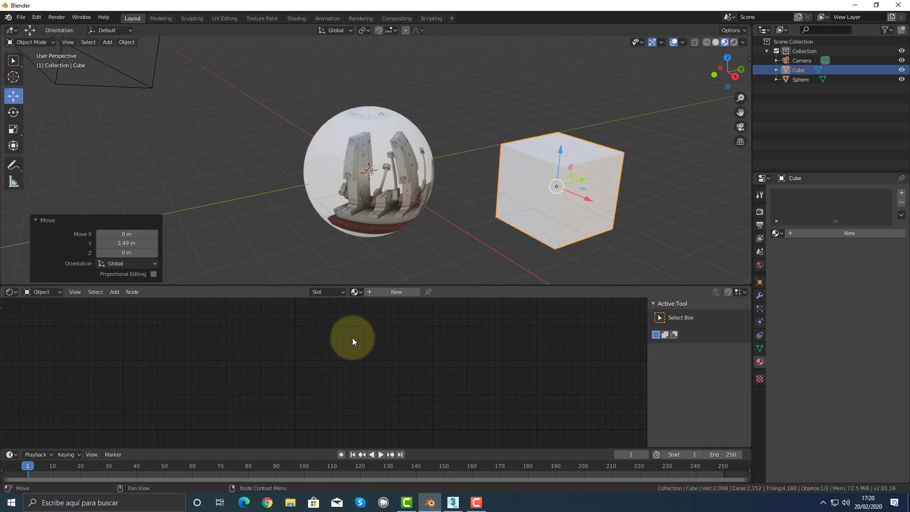
# Compare the node trees of the sphere and the cube by selecting each object in turn, ending on the cube
pyautogui.click(407, 189)
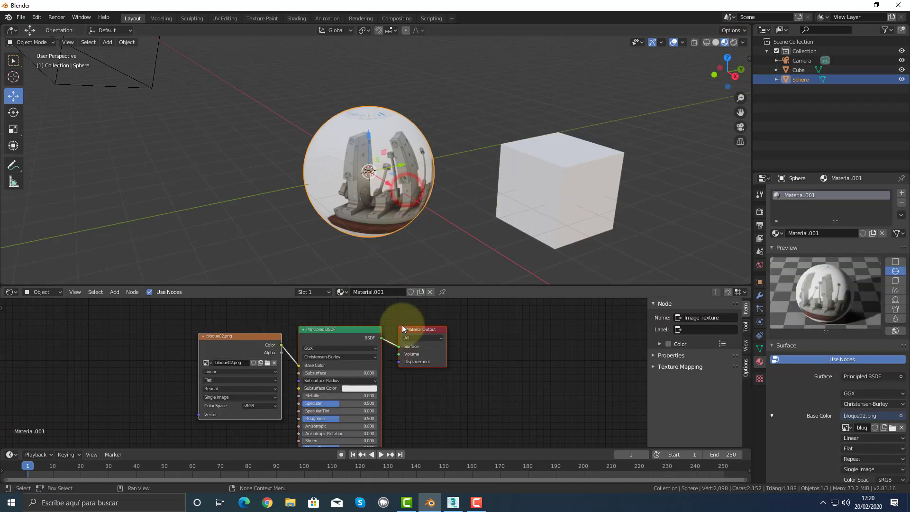
pyautogui.click(564, 208)
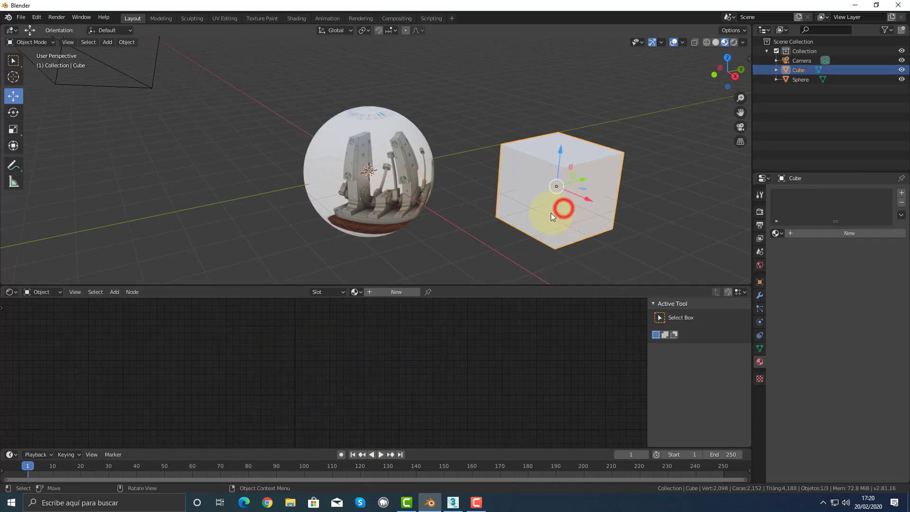
pyautogui.click(391, 196)
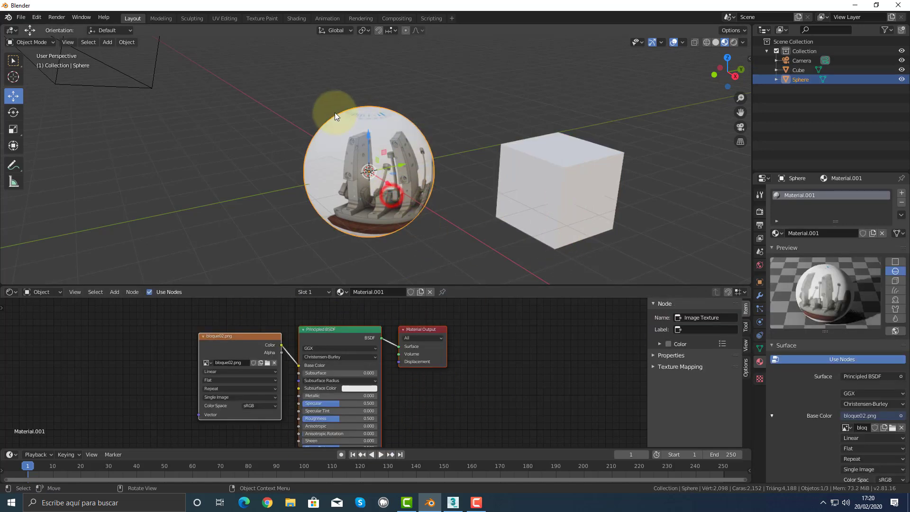
pyautogui.click(581, 218)
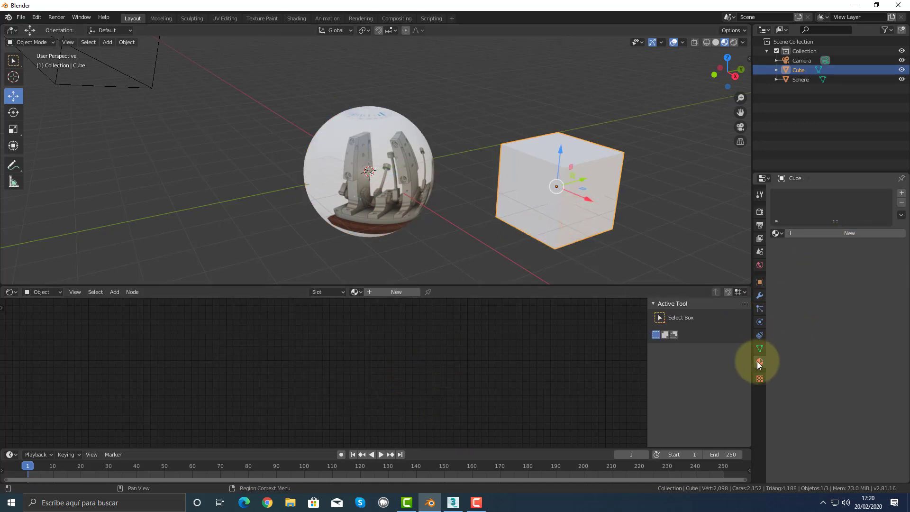
# Create a new material for the cube and shift its nodes aside to make room before the Principled BSDF
pyautogui.click(391, 292)
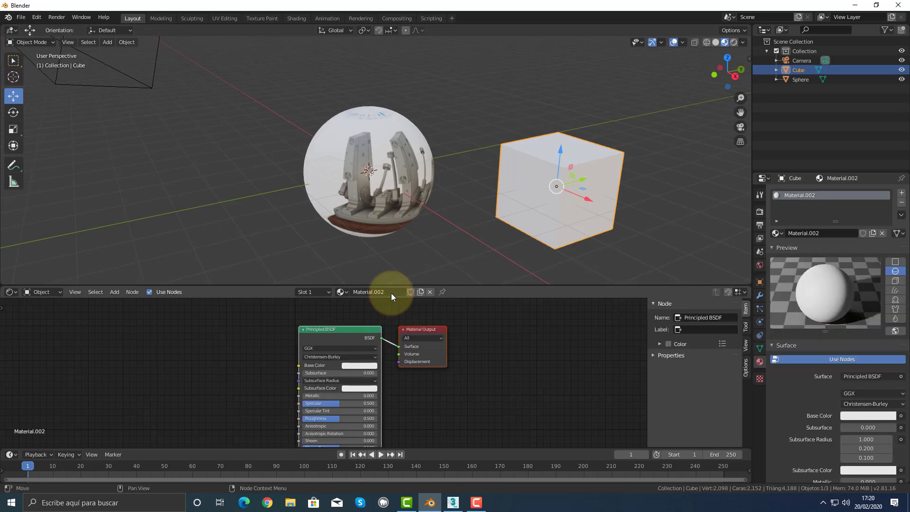
pyautogui.moveTo(351, 329); pyautogui.dragTo(352, 316)
pyautogui.moveTo(417, 316)
pyautogui.mouseDown()
pyautogui.moveTo(486, 322)
pyautogui.moveTo(421, 320)
pyautogui.mouseUp()
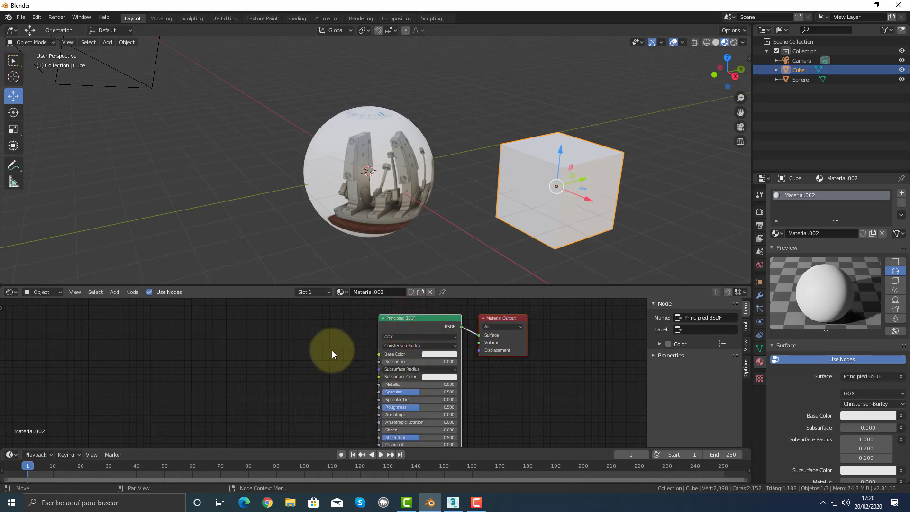
pyautogui.click(115, 292)
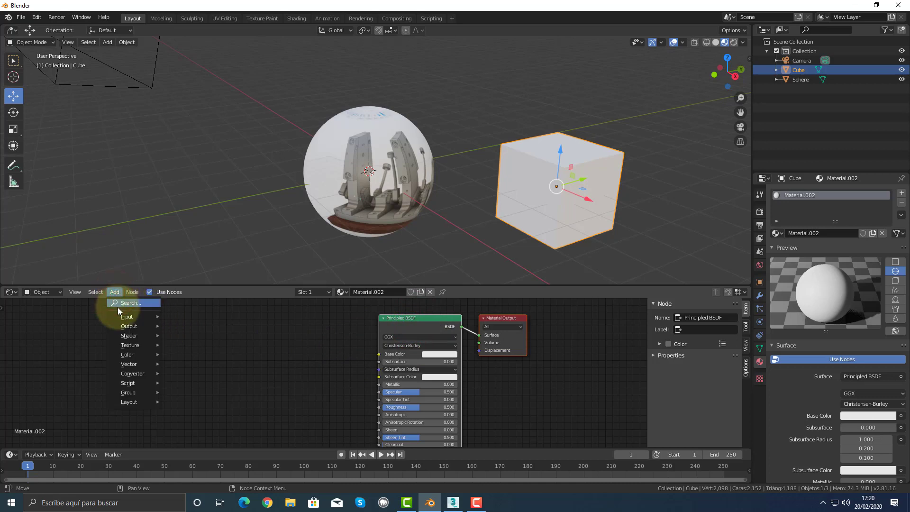
pyautogui.moveTo(127, 345)
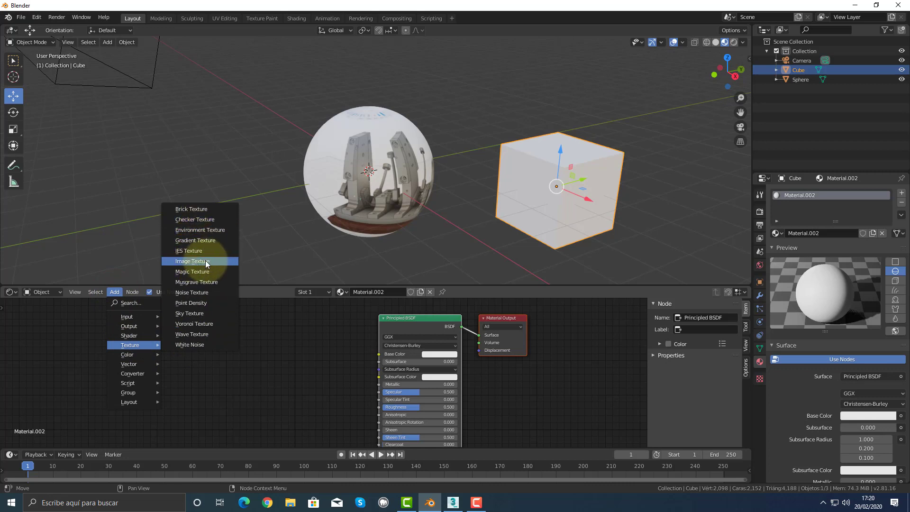
pyautogui.click(303, 387)
pyautogui.hotkey('shift', 'a')
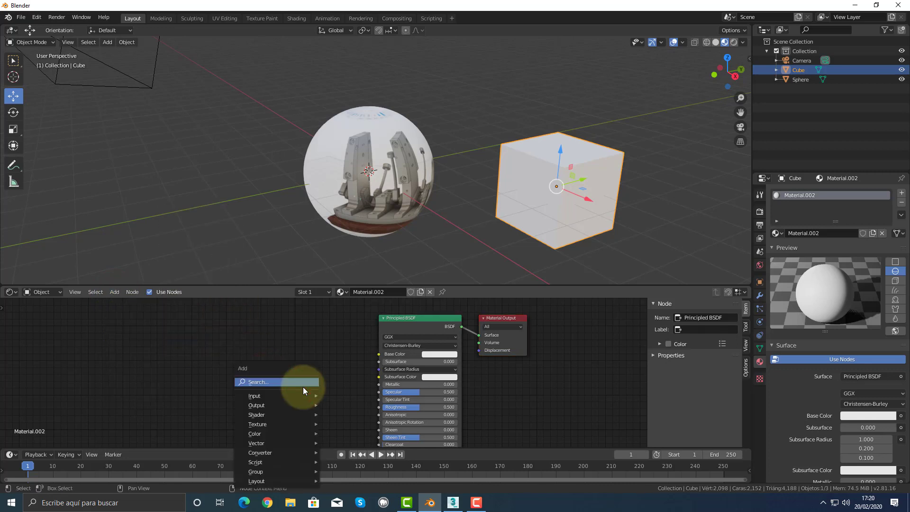
pyautogui.moveTo(285, 424)
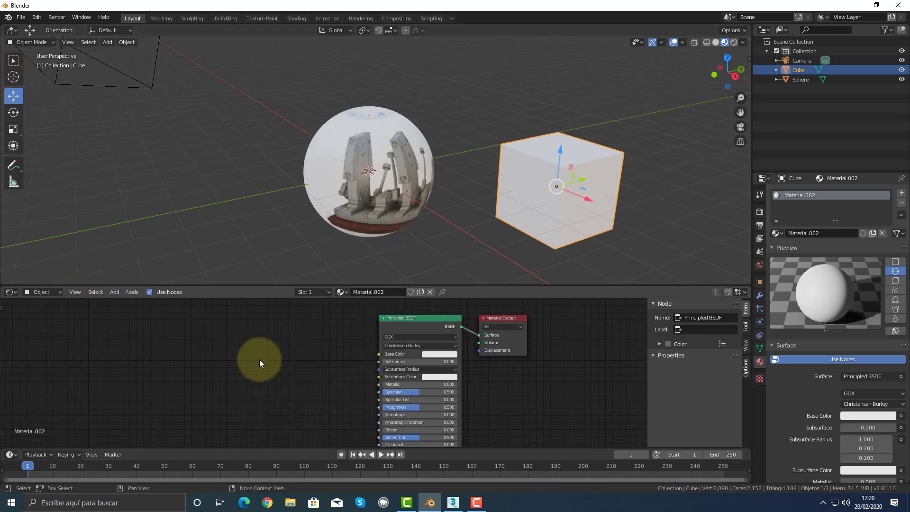
# Add an Image Texture node to the cube's material and place it on the input side of the Principled BSDF
pyautogui.hotkey('shift', 'a')
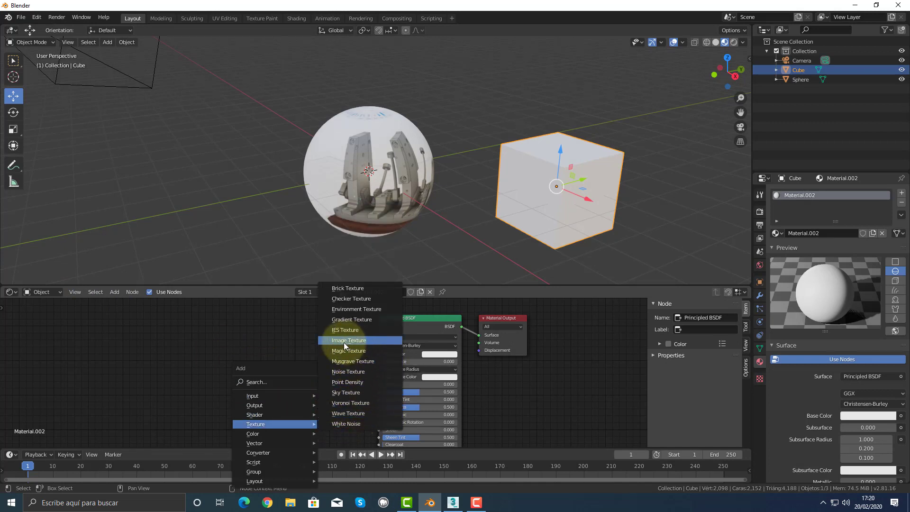
pyautogui.click(357, 339)
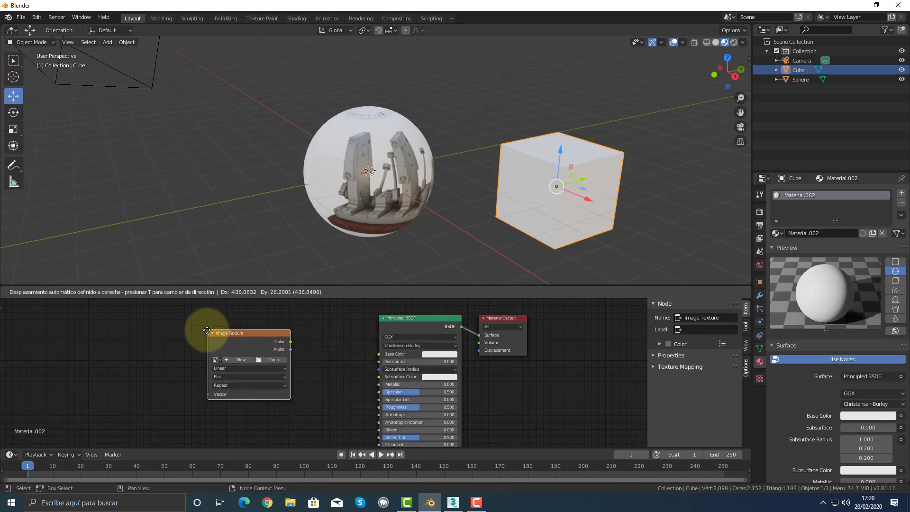
pyautogui.click(205, 332)
# Drop the trial link from the Image Texture node and set the Principled BSDF's Base Color to blue
pyautogui.moveTo(291, 342); pyautogui.dragTo(361, 364)
pyautogui.click(437, 354)
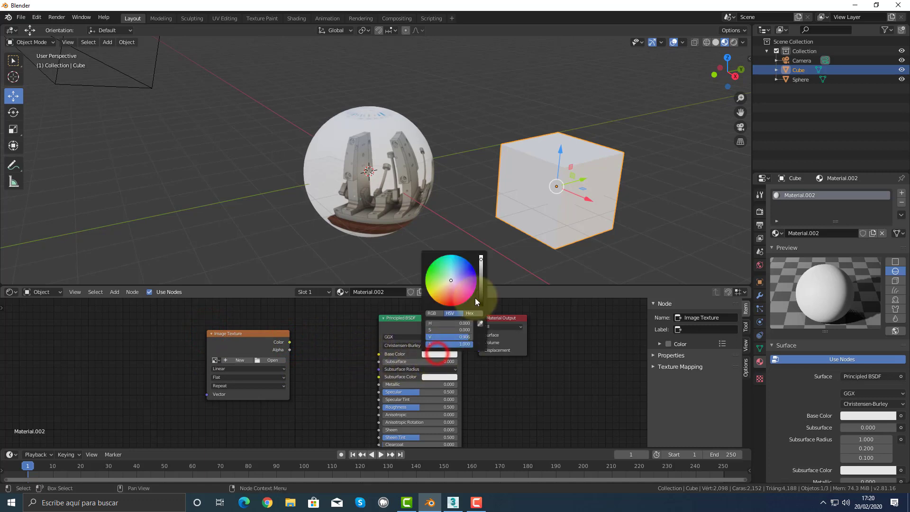
pyautogui.moveTo(474, 296); pyautogui.dragTo(471, 271)
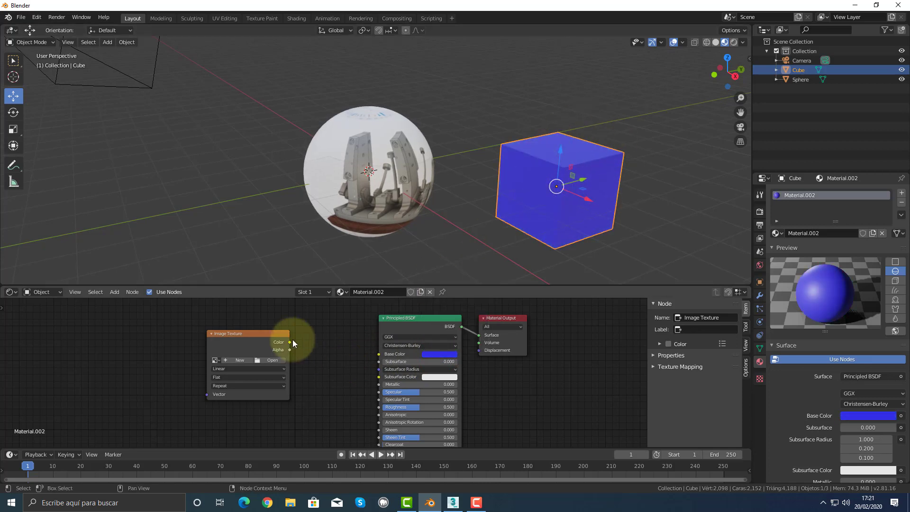
# Connect the Image Texture's Color output to Base Color and load biela.png from the HDD EXTERNO (E:) drive into the node
pyautogui.moveTo(289, 342); pyautogui.dragTo(311, 353)
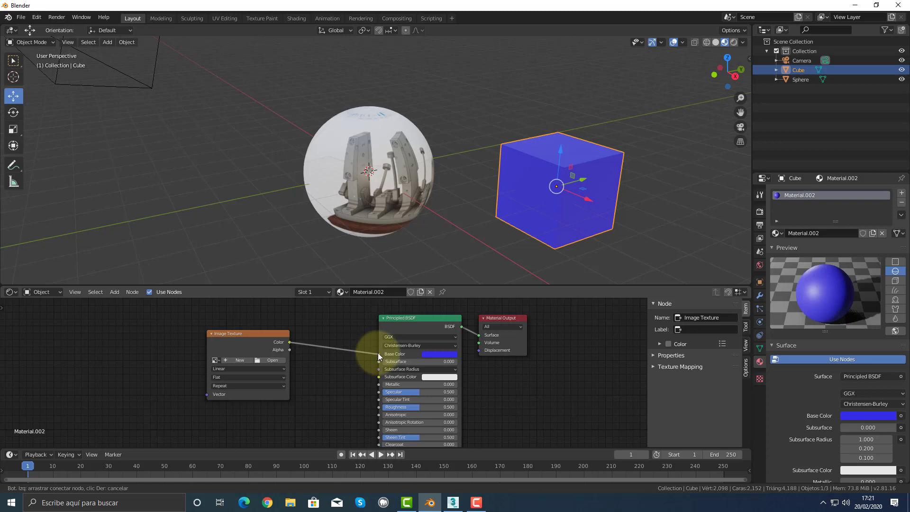
pyautogui.moveTo(377, 352); pyautogui.dragTo(377, 352)
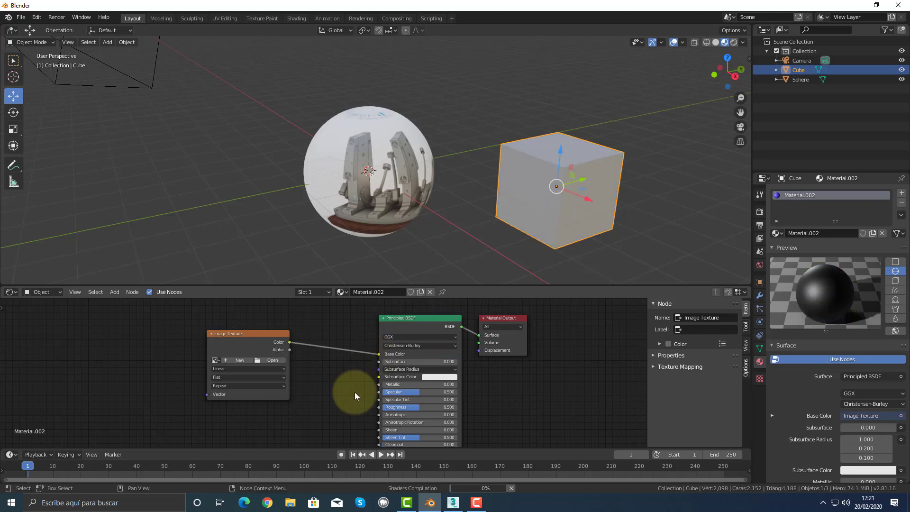
pyautogui.click(263, 362)
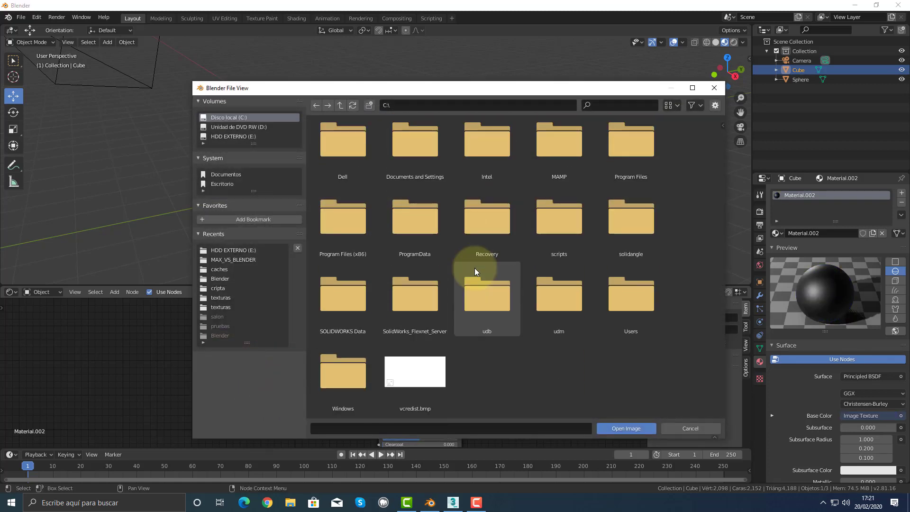
pyautogui.click(233, 136)
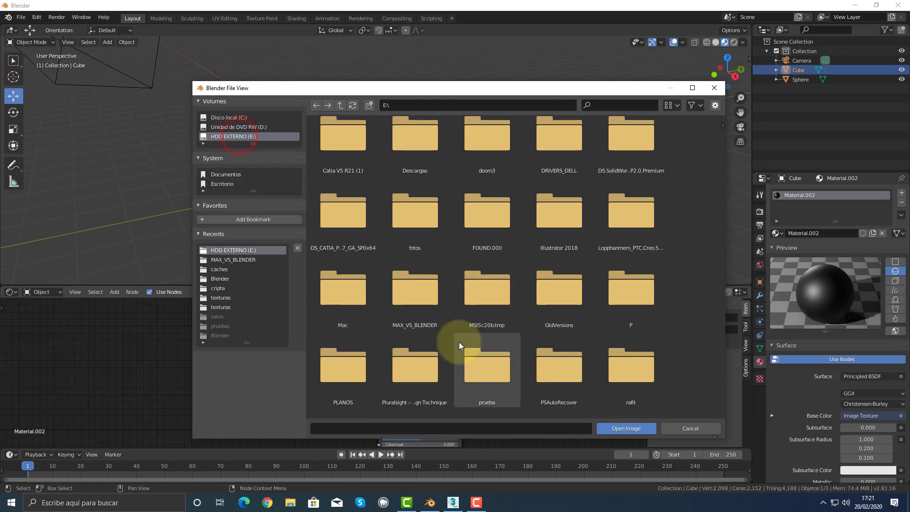
pyautogui.scroll(-10, 458, 342)
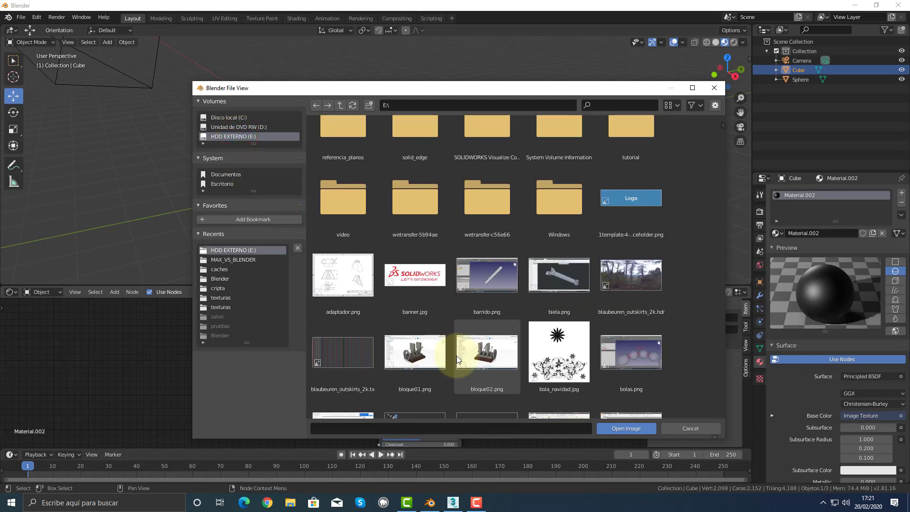
pyautogui.click(559, 271)
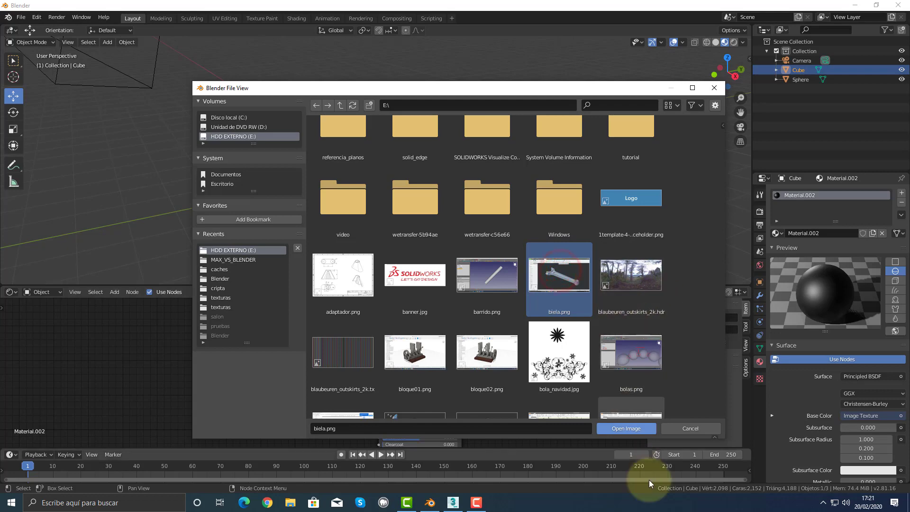
pyautogui.click(642, 430)
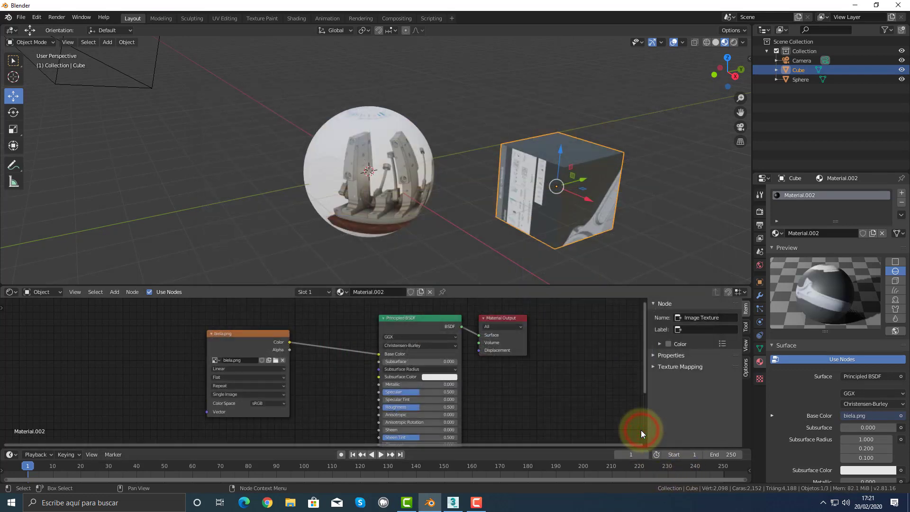
pyautogui.moveTo(613, 192); pyautogui.dragTo(546, 243, button='middle')
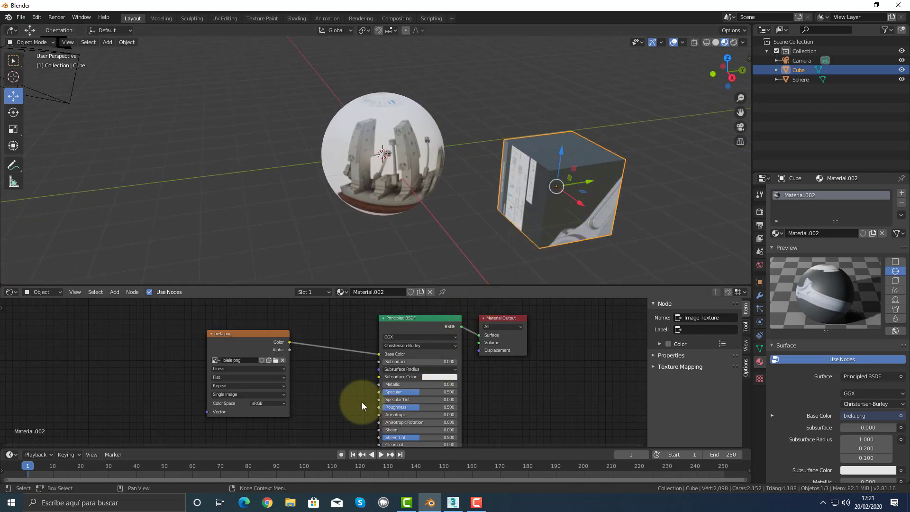
pyautogui.moveTo(356, 400); pyautogui.dragTo(371, 370, button='middle')
pyautogui.scroll(-2, 370, 370)
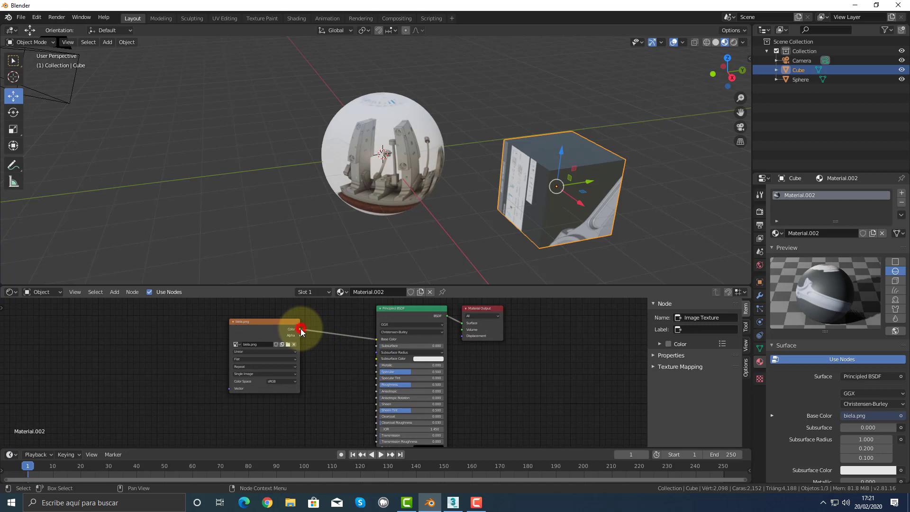
pyautogui.moveTo(301, 329); pyautogui.dragTo(317, 349)
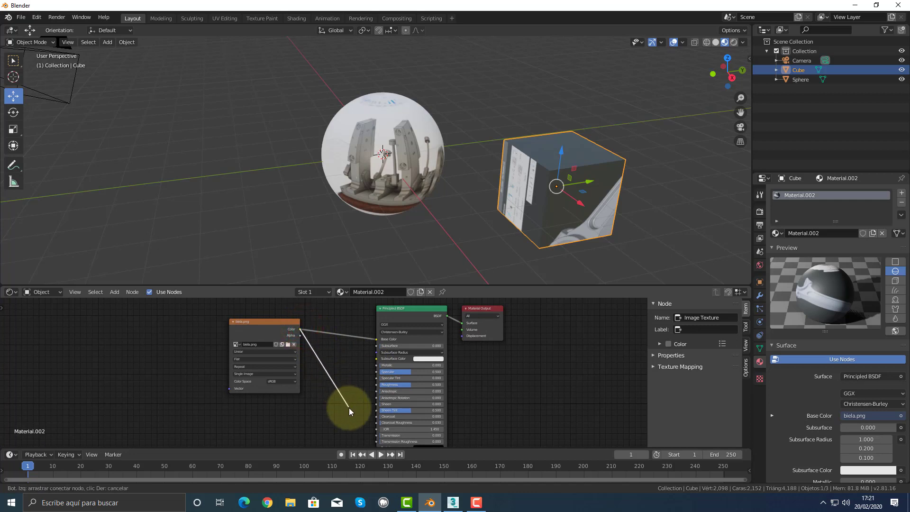
pyautogui.moveTo(349, 407); pyautogui.dragTo(355, 417)
# Add a Bump node to the cube's material and place it between the Image Texture node and the Principled BSDF
pyautogui.moveTo(380, 403); pyautogui.dragTo(392, 343, button='middle')
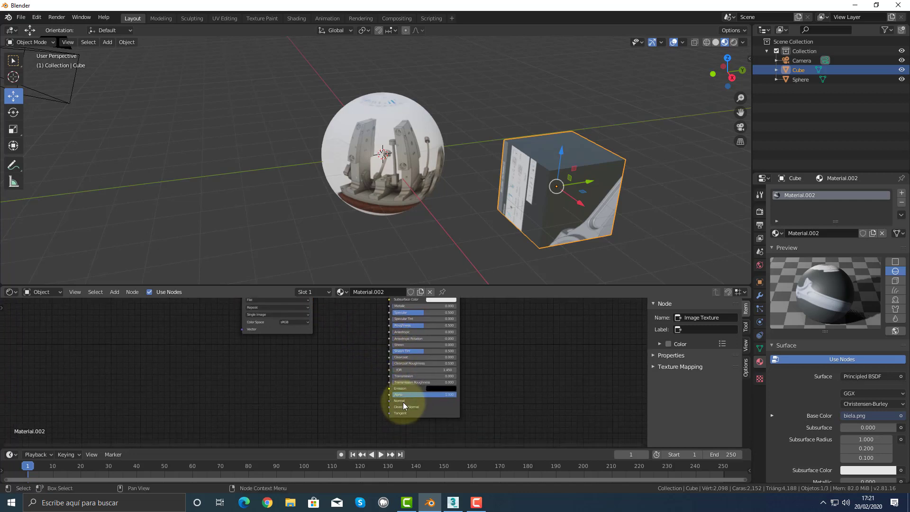
pyautogui.scroll(3, 403, 399)
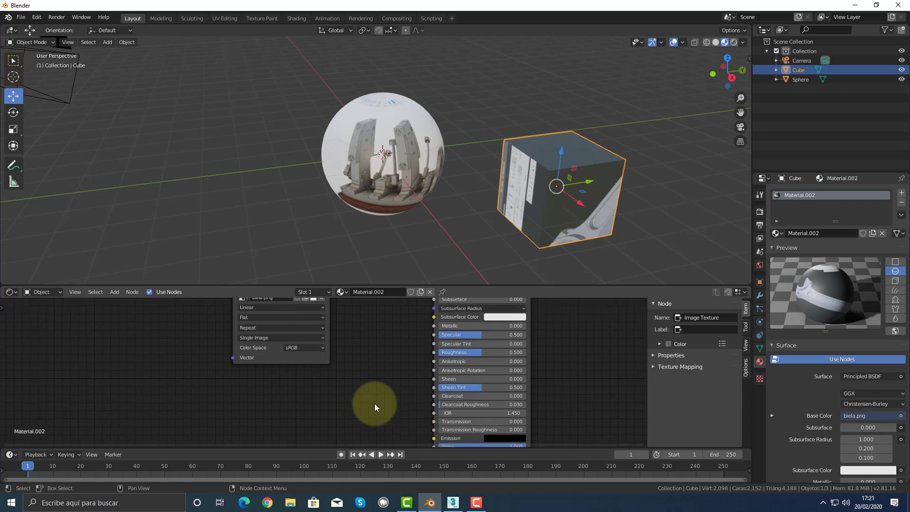
pyautogui.hotkey('shift', 'a')
pyautogui.moveTo(365, 420)
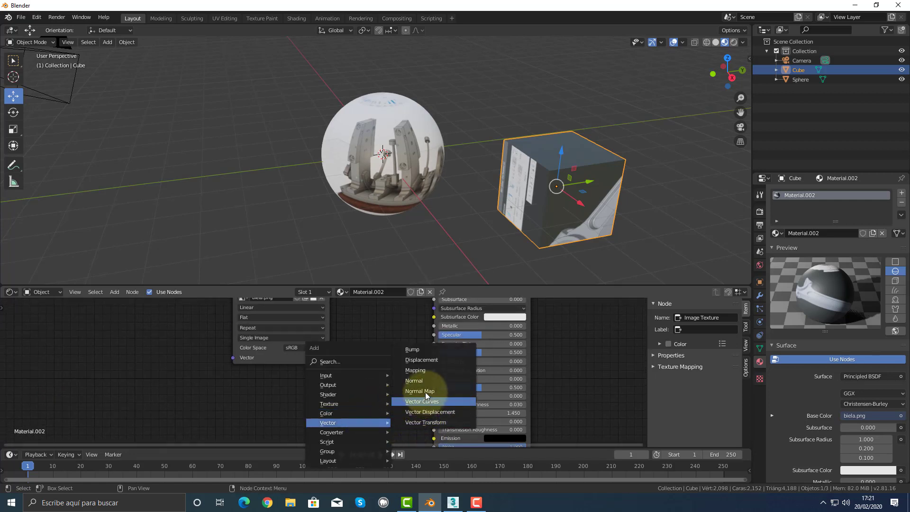
pyautogui.click(422, 352)
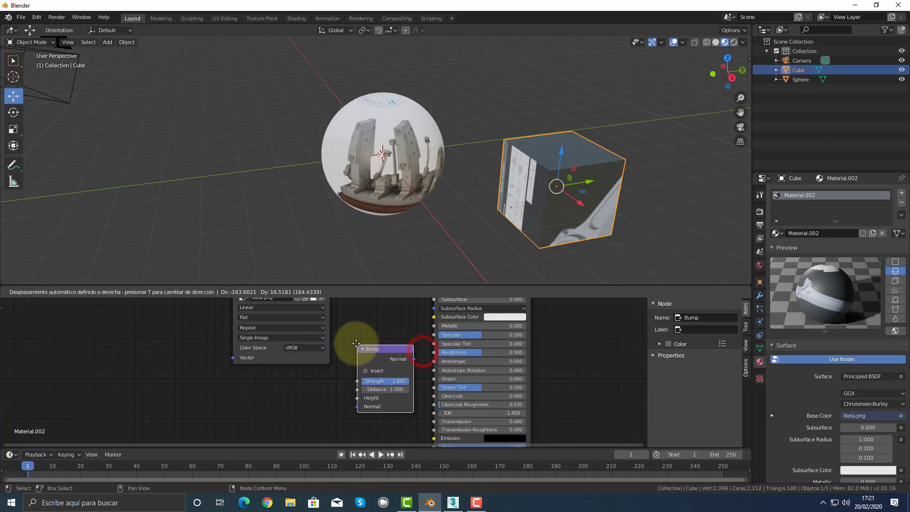
pyautogui.click(355, 345)
pyautogui.scroll(-1, 341, 366)
pyautogui.moveTo(341, 365); pyautogui.dragTo(336, 393, button='middle')
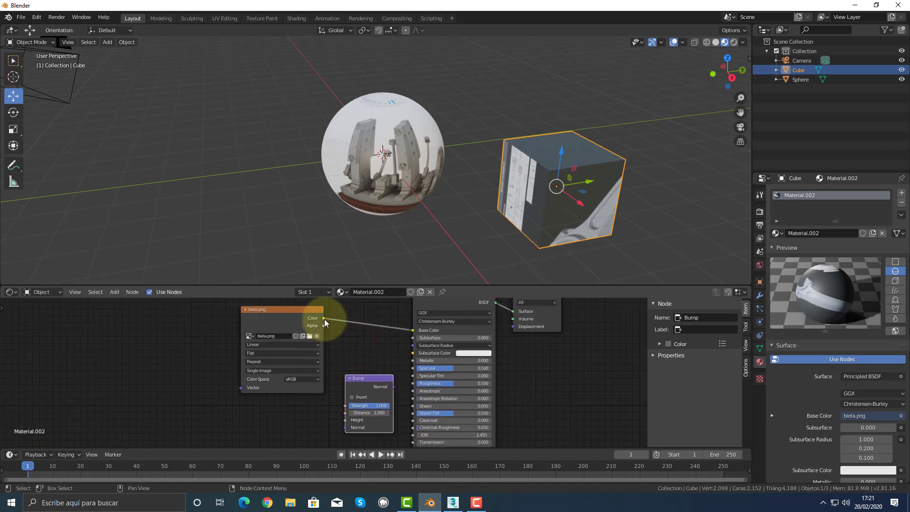
# Connect the Image Texture's Color output to the Bump node's Height, and the Bump's Normal output to the Principled BSDF's Normal input
pyautogui.moveTo(324, 318); pyautogui.dragTo(342, 419)
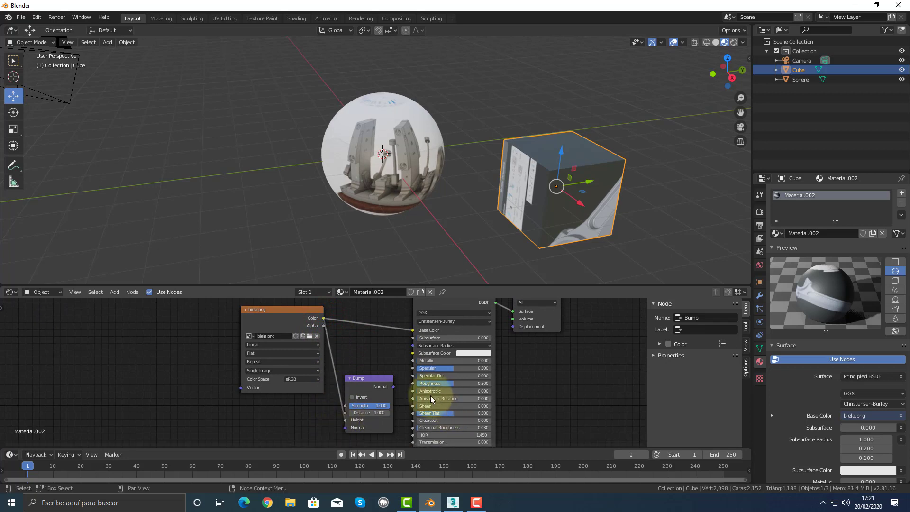
pyautogui.moveTo(394, 386); pyautogui.dragTo(423, 417)
pyautogui.moveTo(422, 417); pyautogui.dragTo(434, 362, button='middle')
pyautogui.moveTo(405, 331); pyautogui.dragTo(420, 417)
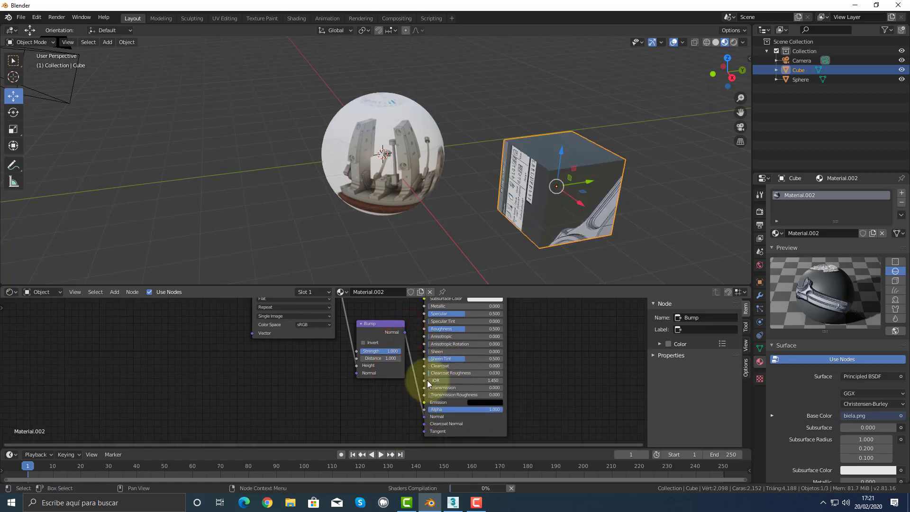
pyautogui.moveTo(422, 346); pyautogui.dragTo(442, 382, button='middle')
# Switch the viewport to Rendered shading and set the Bump node's Distance to 21.3
pyautogui.scroll(3, 442, 382)
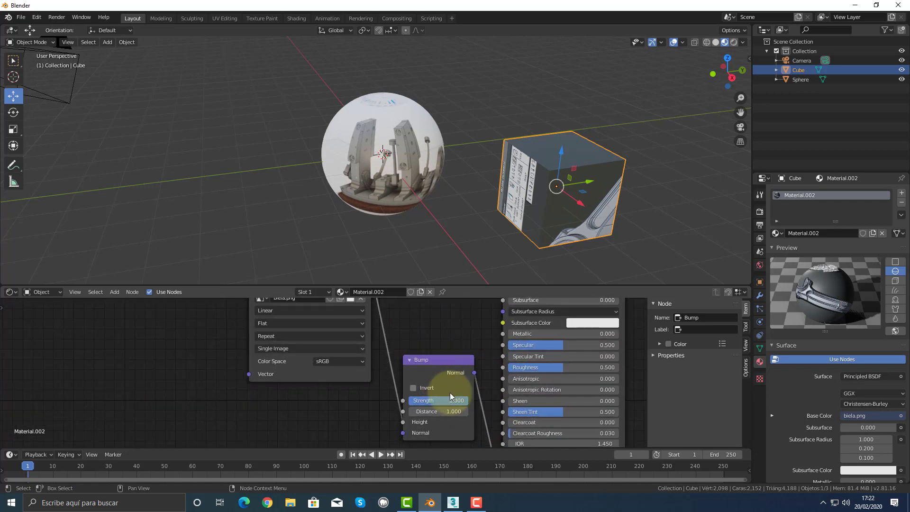
pyautogui.click(733, 42)
pyautogui.moveTo(628, 177); pyautogui.dragTo(639, 140, button='middle')
pyautogui.keyDown('shift'); pyautogui.moveTo(602, 116); pyautogui.dragTo(500, 97, button='middle'); pyautogui.keyUp('shift')
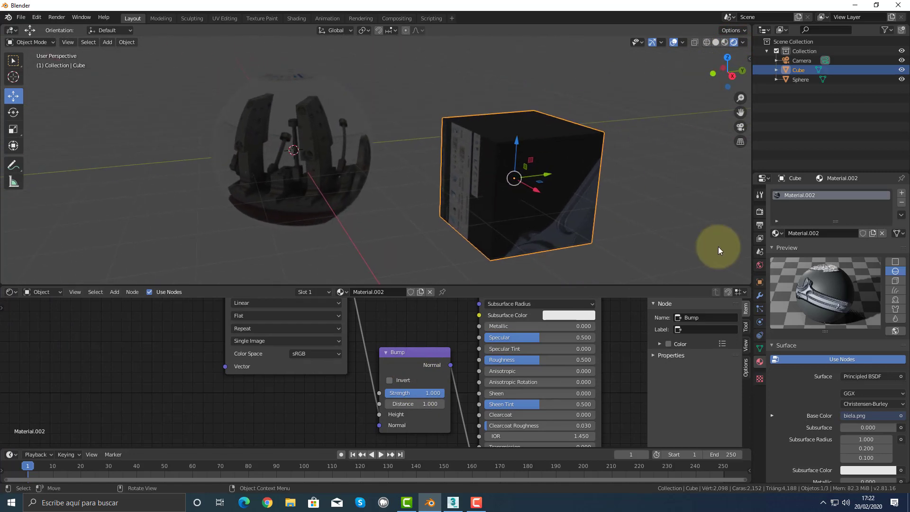
pyautogui.moveTo(408, 399); pyautogui.dragTo(525, 412)
pyautogui.click(402, 406)
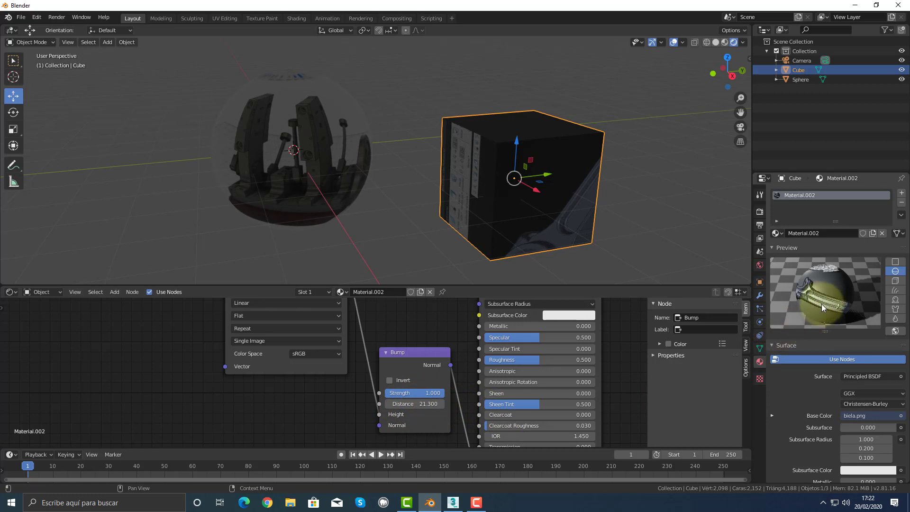
# Compare the cube's bump relief up close in Material Preview and Rendered shading
pyautogui.moveTo(711, 256); pyautogui.dragTo(607, 226, button='middle')
pyautogui.click(728, 42)
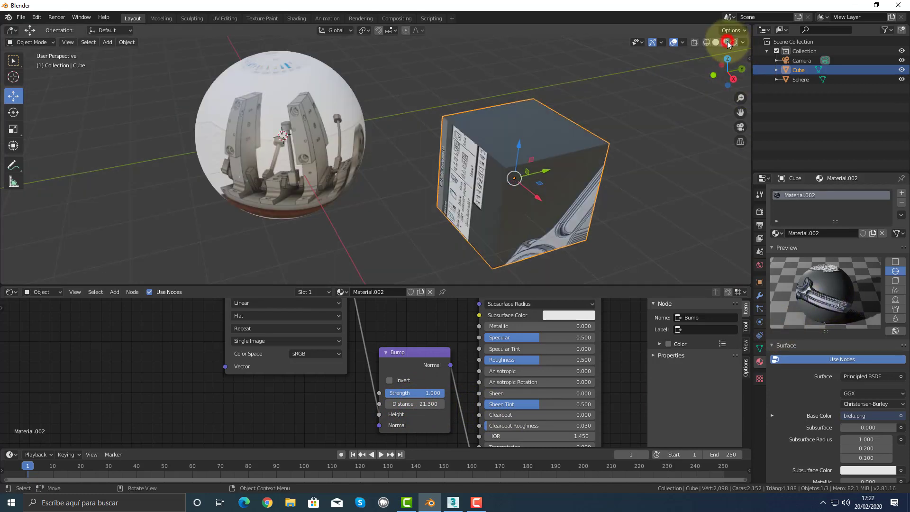
pyautogui.moveTo(627, 181)
pyautogui.mouseDown(button='middle')
pyautogui.moveTo(624, 152)
pyautogui.moveTo(574, 190)
pyautogui.mouseUp(button='middle')
pyautogui.scroll(3, 568, 187)
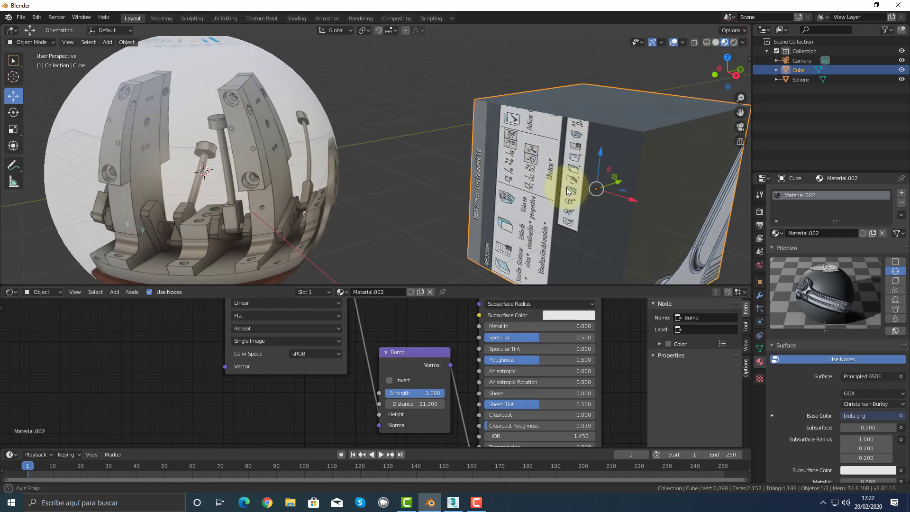
pyautogui.click(734, 42)
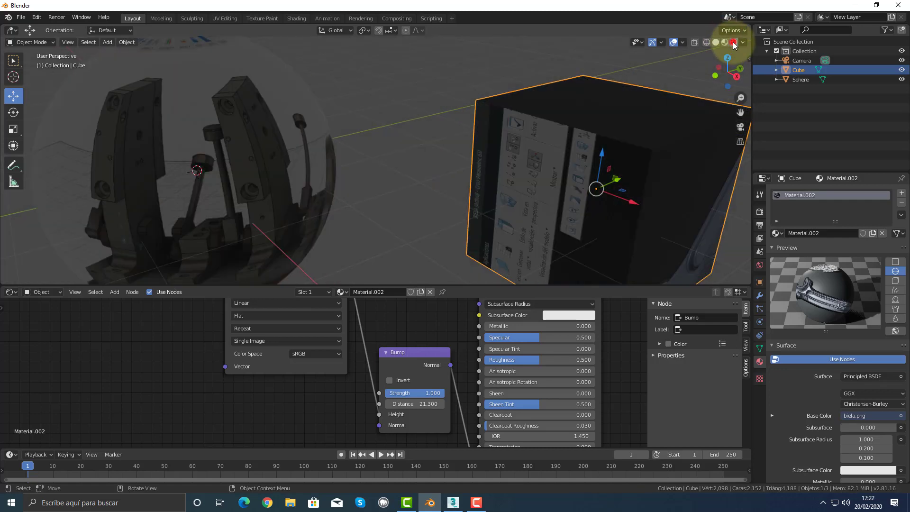
# Add a Sun light to the scene
pyautogui.scroll(-5, 618, 134)
pyautogui.scroll(-1, 533, 160)
pyautogui.scroll(-1, 533, 161)
pyautogui.moveTo(533, 160)
pyautogui.mouseDown(button='middle')
pyautogui.moveTo(516, 155)
pyautogui.moveTo(525, 156)
pyautogui.mouseUp(button='middle')
pyautogui.scroll(-6, 525, 157)
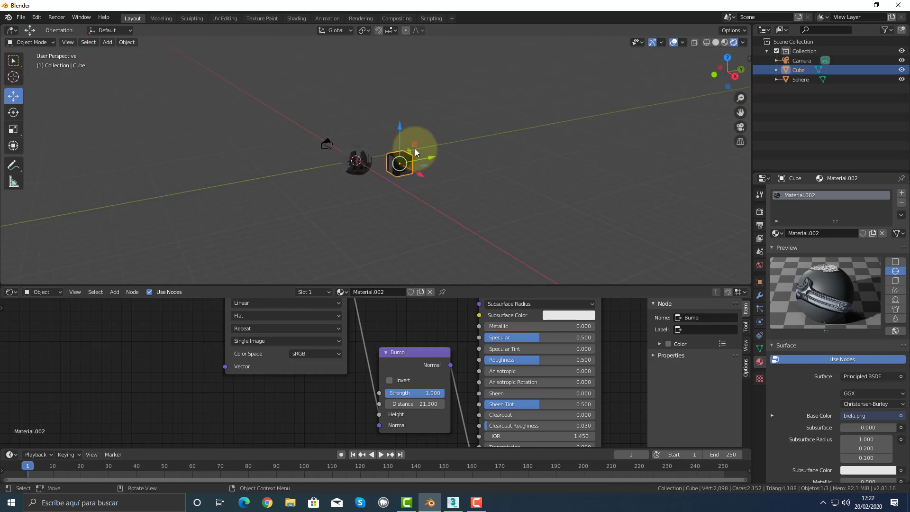
pyautogui.scroll(4, 545, 128)
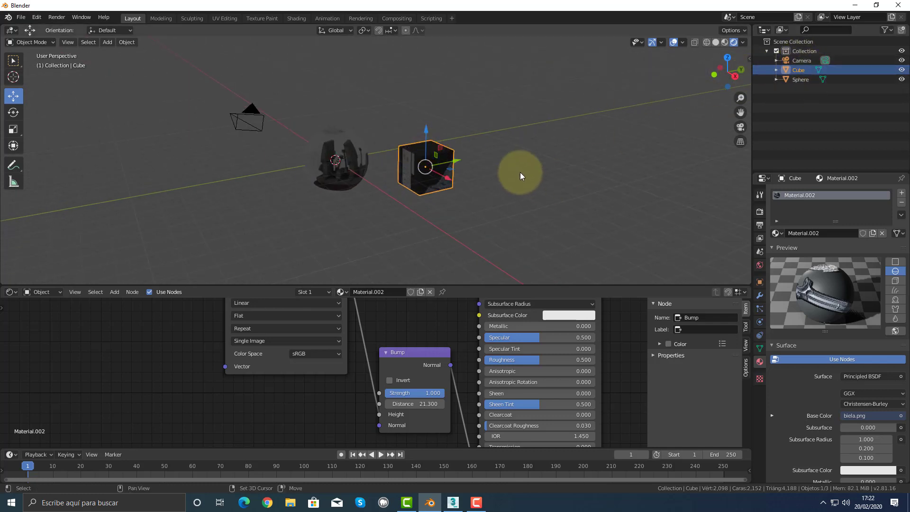
pyautogui.hotkey('shift', 'a')
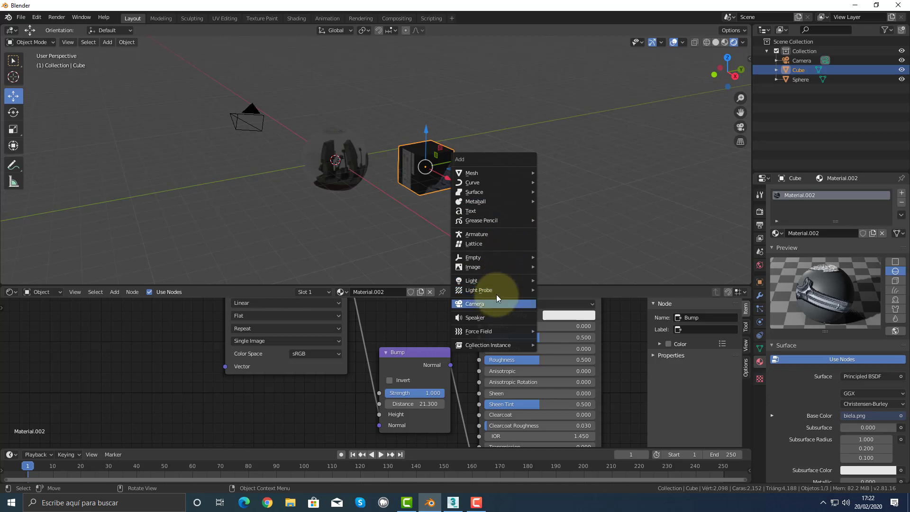
pyautogui.moveTo(509, 280)
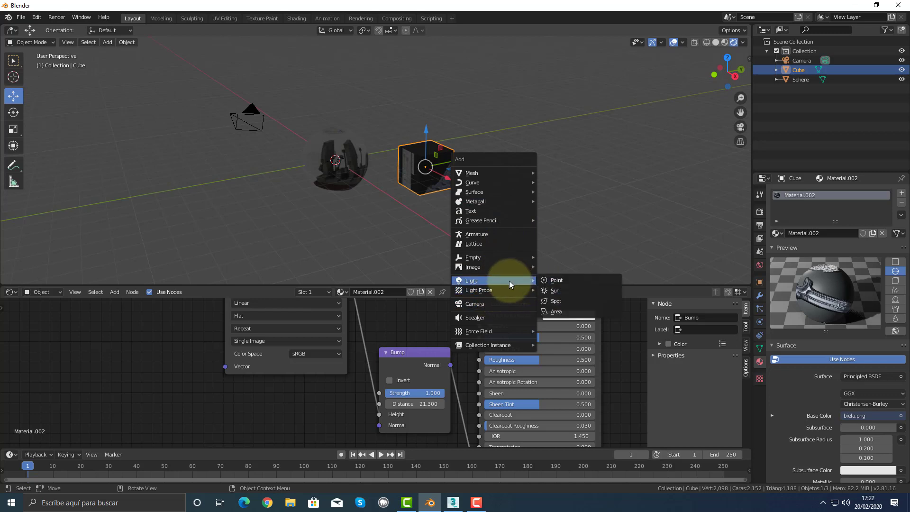
pyautogui.click(568, 290)
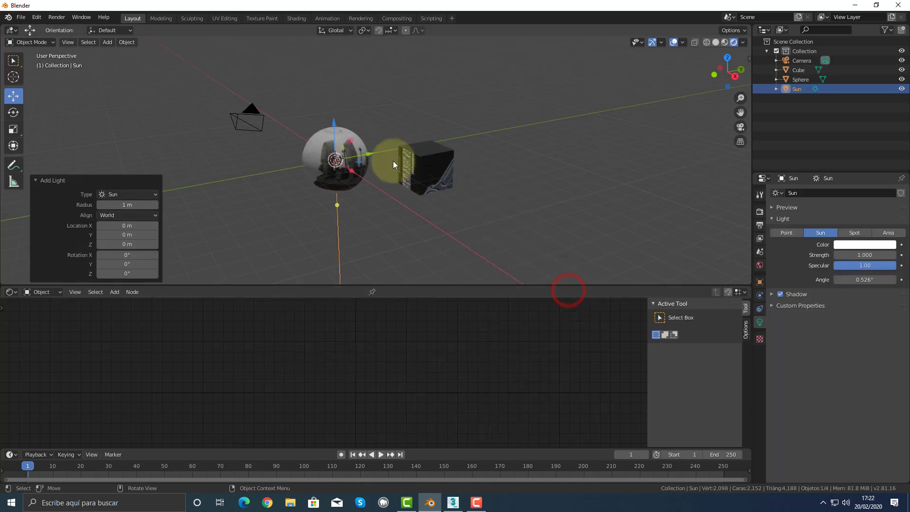
# Raise the Sun light 3.8 m along Z and rotate it about 26.2° around the X axis
pyautogui.moveTo(337, 133); pyautogui.dragTo(359, 84)
pyautogui.press('r')
pyautogui.press('x')
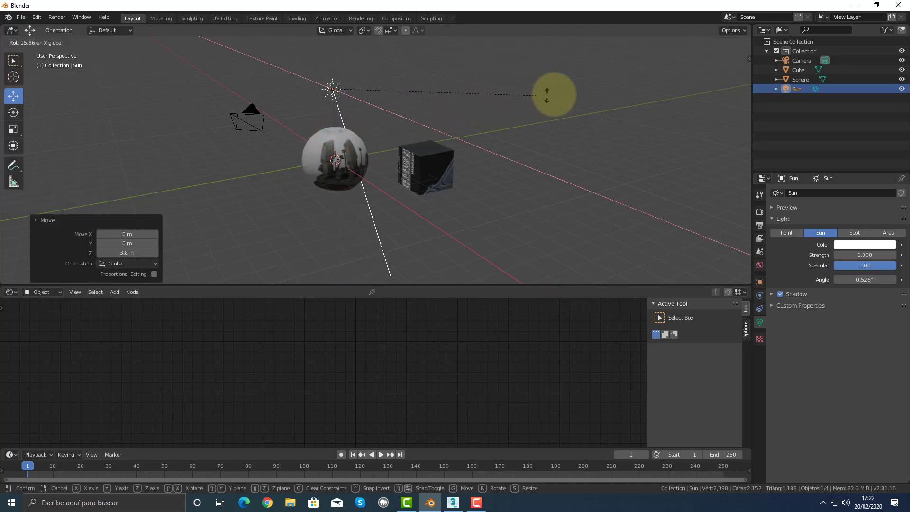
pyautogui.click(588, 89)
# Reselect the cube, try a Bump node Distance of 0 to compare the relief, and set the Distance to 5.4
pyautogui.scroll(6, 413, 173)
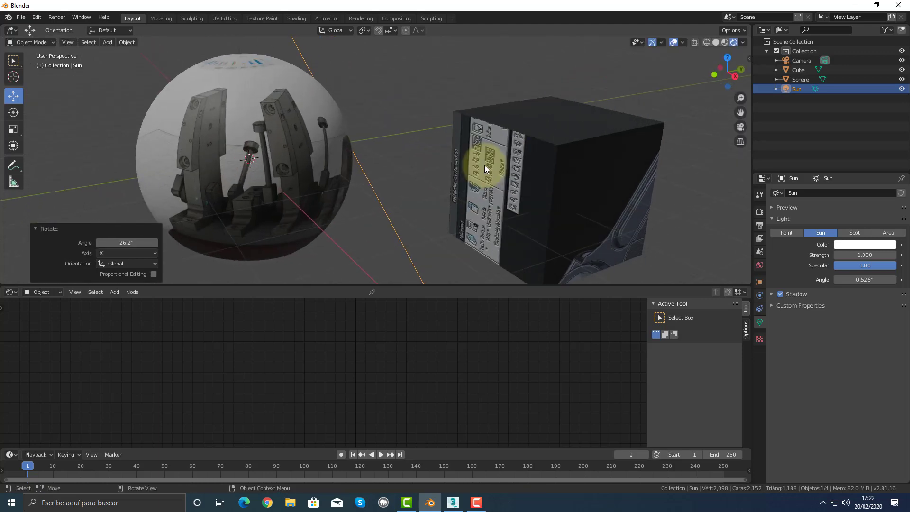
pyautogui.moveTo(550, 178); pyautogui.dragTo(614, 152, button='middle')
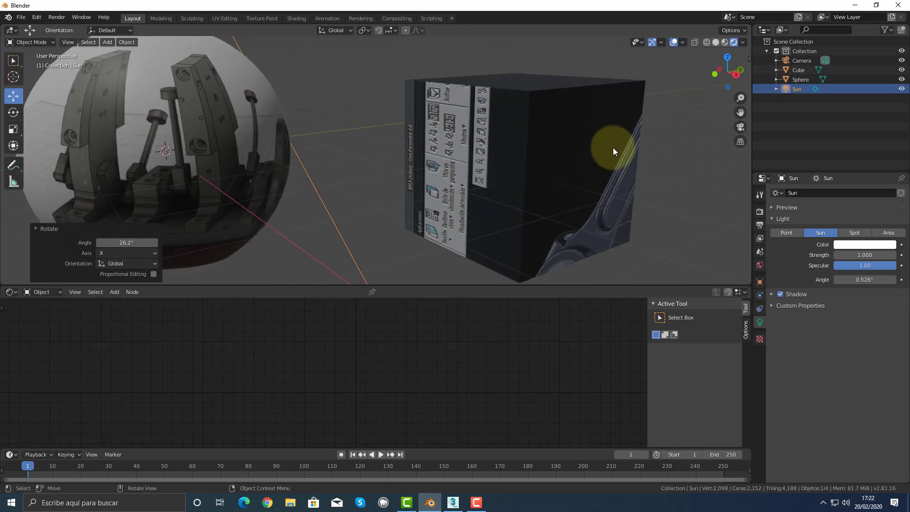
pyautogui.click(498, 182)
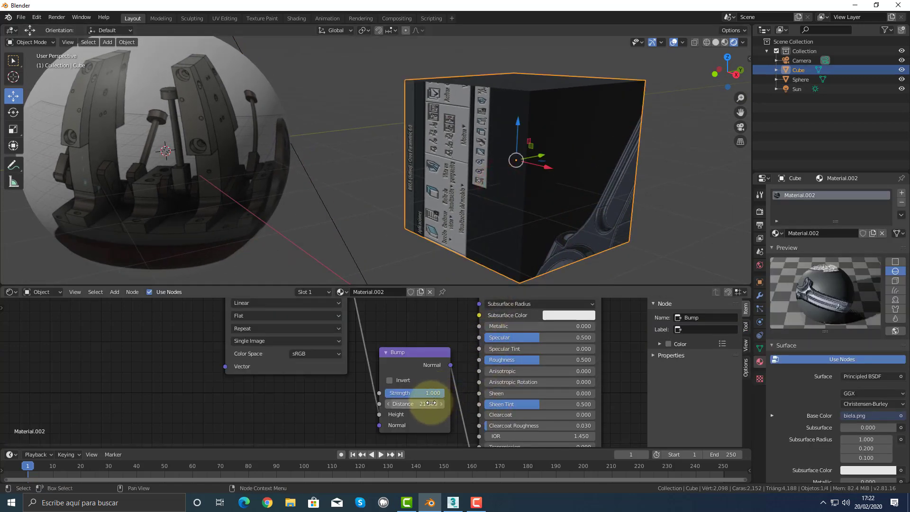
pyautogui.moveTo(431, 403); pyautogui.dragTo(322, 397)
pyautogui.click(476, 110)
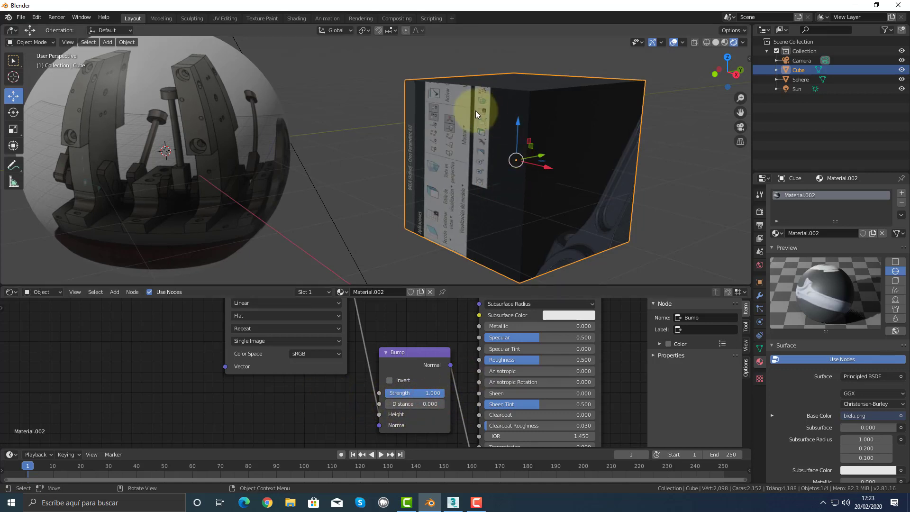
pyautogui.click(405, 403)
pyautogui.moveTo(405, 404); pyautogui.dragTo(427, 404)
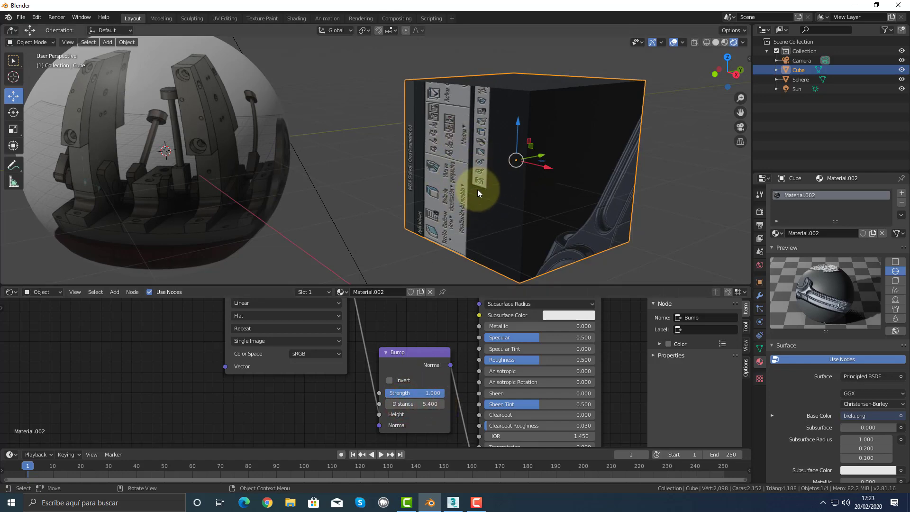
# Switch to 3ds Max, duplicate the bloque01.png bitmap node and connect the copy to the Standard material's Bump slot
pyautogui.click(453, 502)
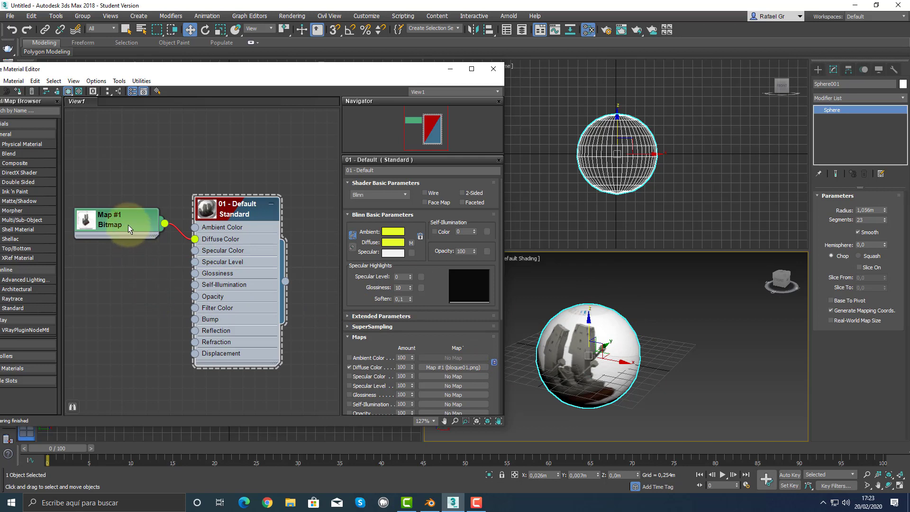
pyautogui.moveTo(128, 221)
pyautogui.keyDown('shift'); pyautogui.mouseDown()
pyautogui.moveTo(134, 271)
pyautogui.moveTo(123, 284)
pyautogui.moveTo(114, 278)
pyautogui.moveTo(153, 275)
pyautogui.moveTo(192, 323)
pyautogui.mouseUp(); pyautogui.keyUp('shift')
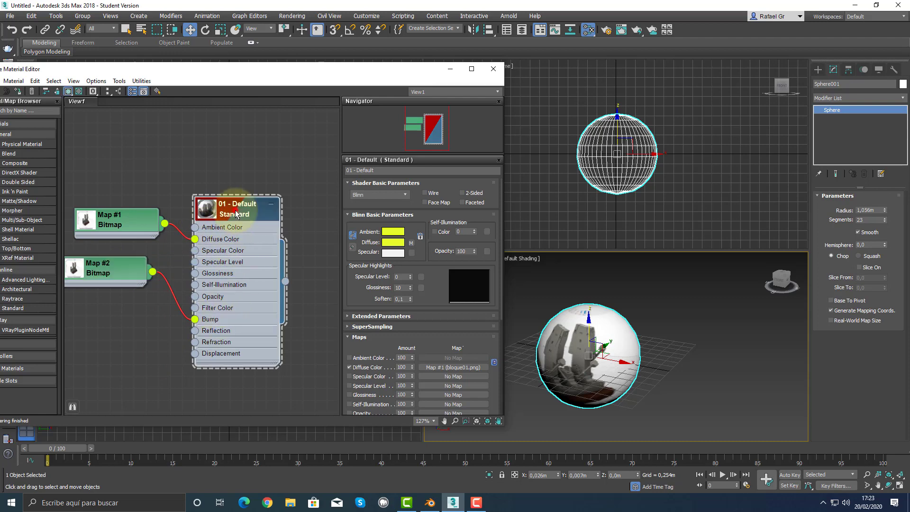
# Select the duplicated bitmap node and toggle its shaded display in the viewport off and on, leaving it on
pyautogui.click(134, 275)
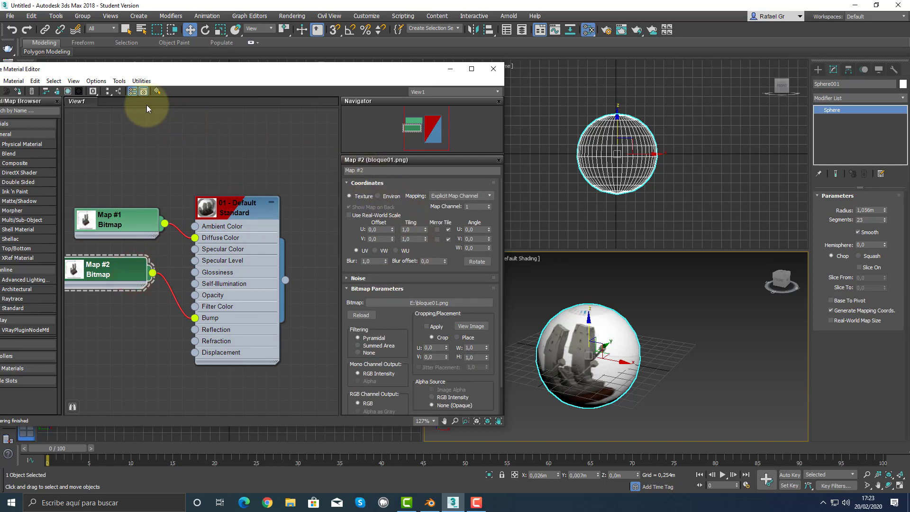
pyautogui.click(69, 92)
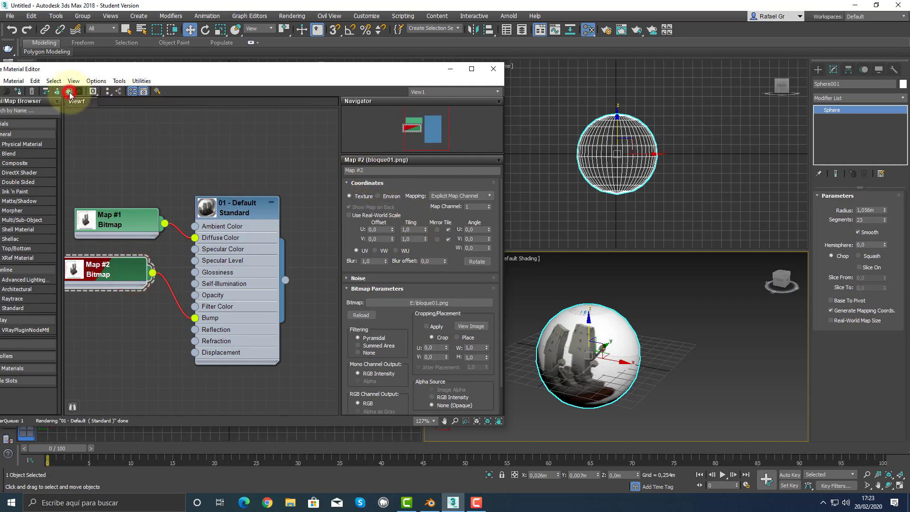
pyautogui.click(68, 91)
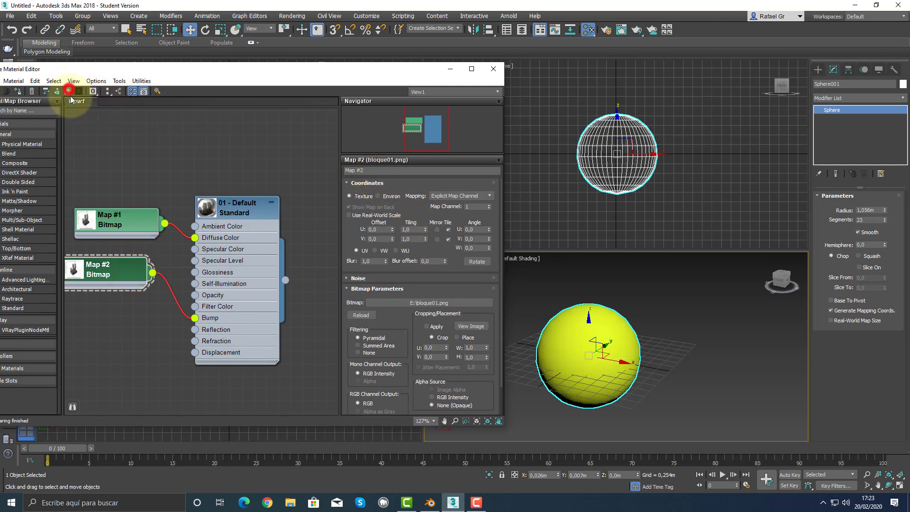
pyautogui.click(68, 91)
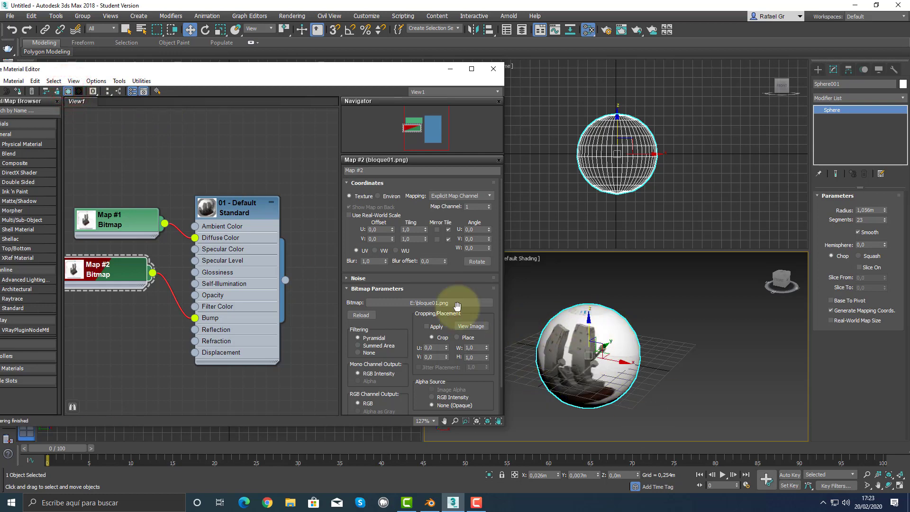
# Raise the Standard material's Bump map amount to 290 and inspect the relief on the sphere in the perspective view
pyautogui.scroll(1, 305, 299)
pyautogui.scroll(2, 305, 299)
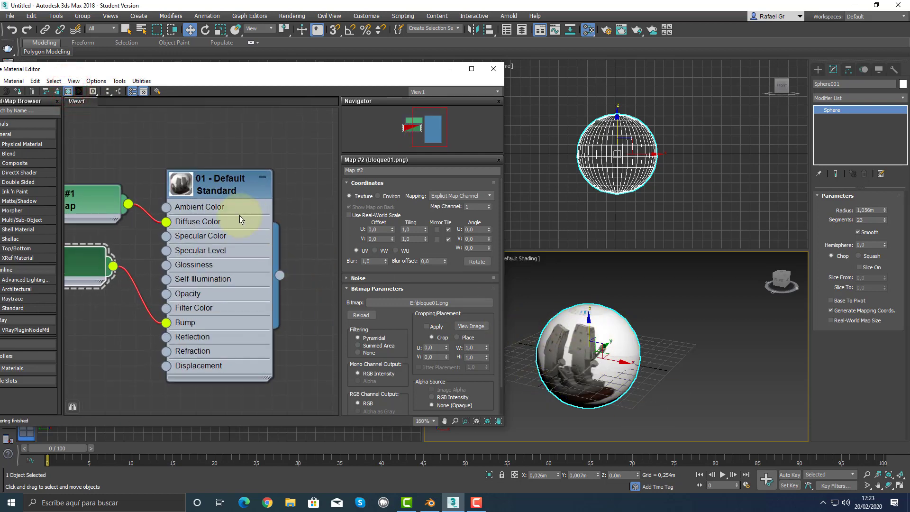
pyautogui.click(221, 192)
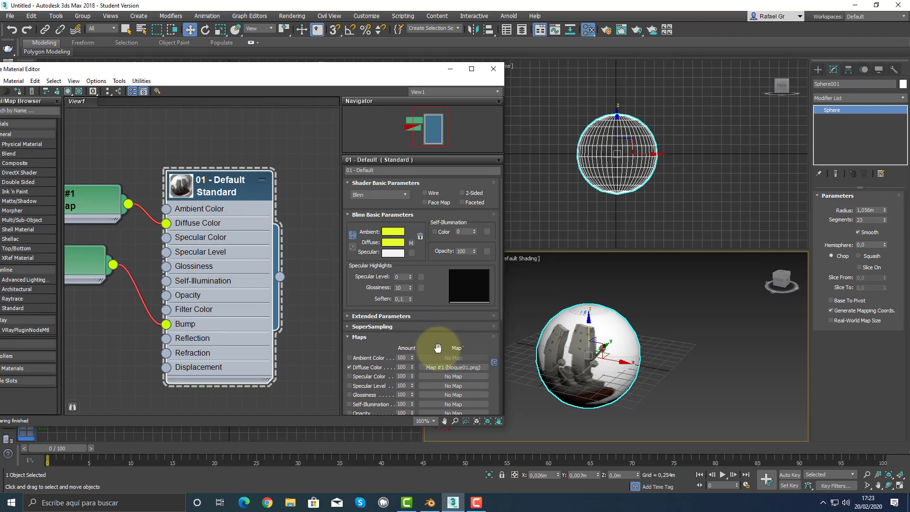
pyautogui.moveTo(437, 349); pyautogui.dragTo(450, 198)
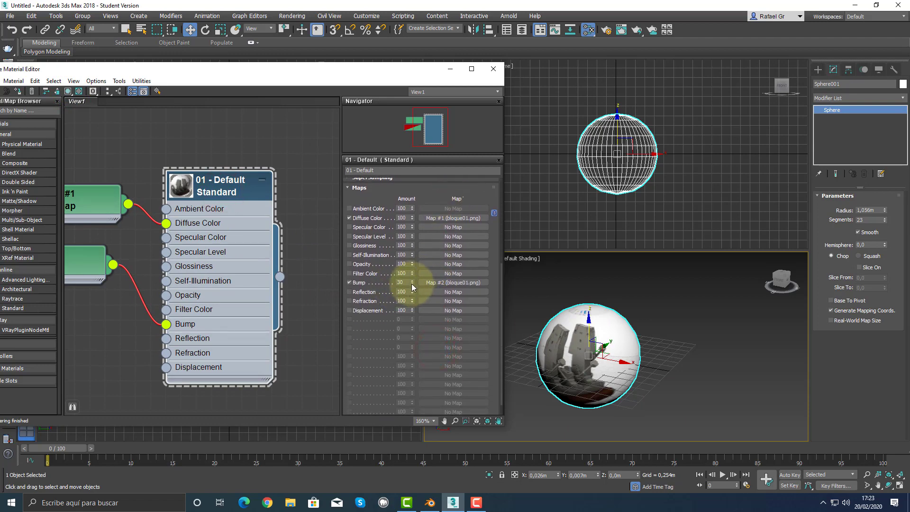
pyautogui.moveTo(412, 286); pyautogui.dragTo(414, 145)
pyautogui.click(581, 341)
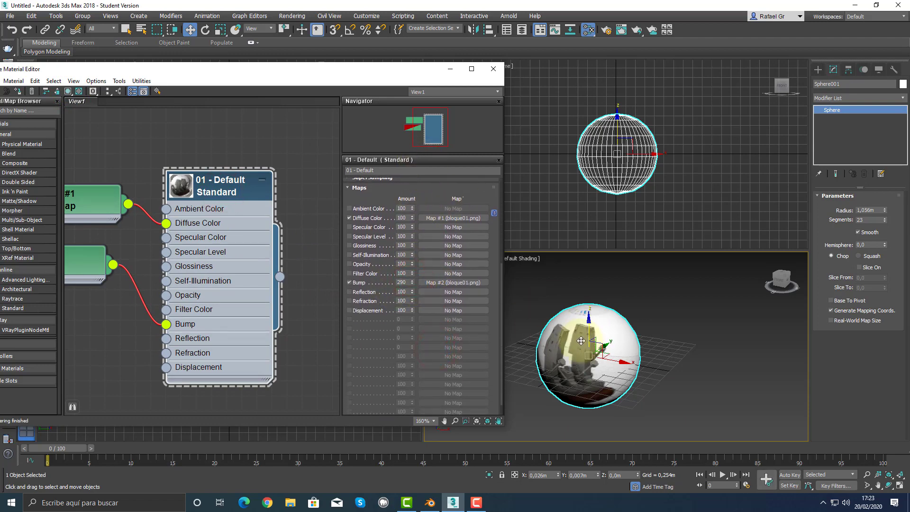
pyautogui.scroll(5, 597, 342)
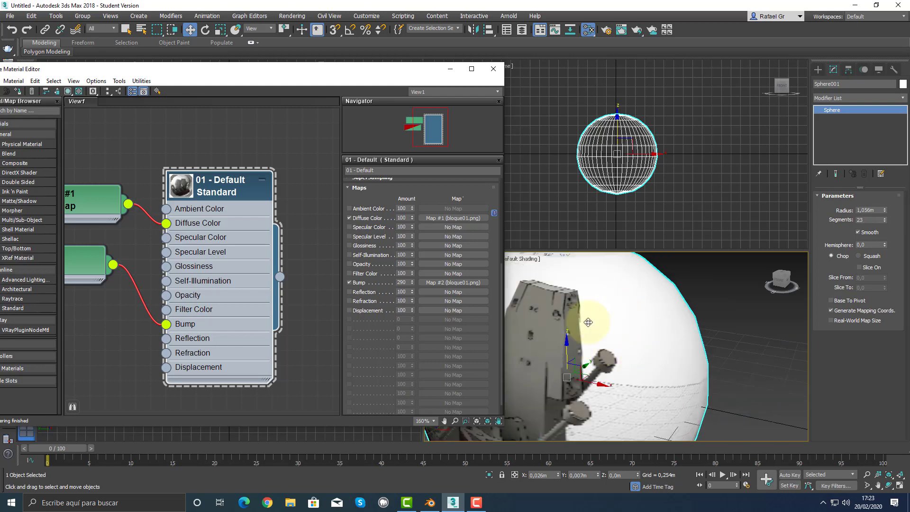
pyautogui.scroll(-5, 595, 374)
pyautogui.moveTo(576, 392); pyautogui.dragTo(609, 372, button='middle')
# Switch to Blender, select the sphere and move its bloque02.png texture node farther away from the Principled BSDF node
pyautogui.click(431, 502)
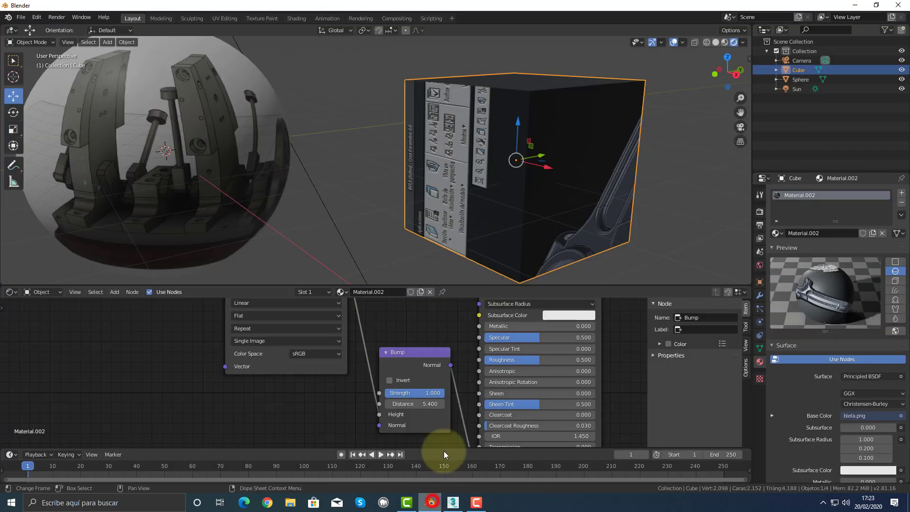
pyautogui.click(210, 155)
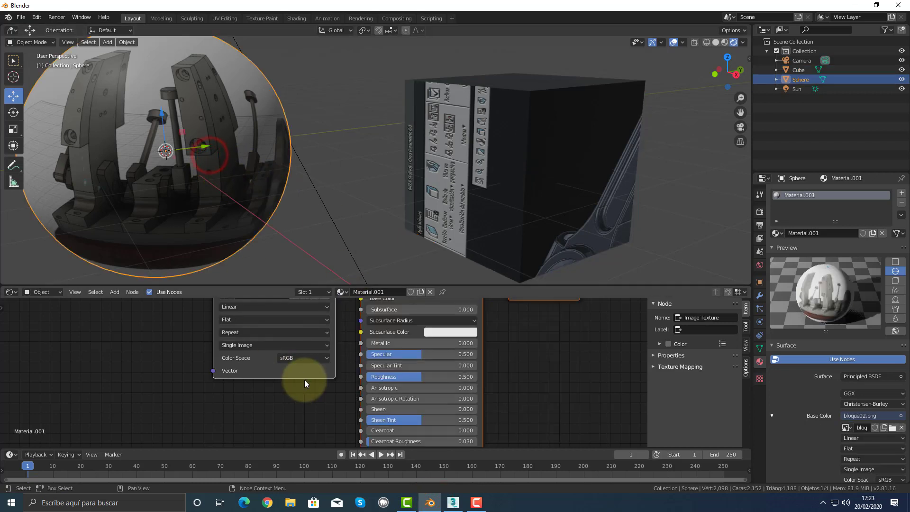
pyautogui.scroll(-3, 305, 380)
pyautogui.moveTo(310, 378); pyautogui.dragTo(384, 403, button='middle')
pyautogui.moveTo(343, 309); pyautogui.dragTo(252, 305)
pyautogui.scroll(-5, 328, 375)
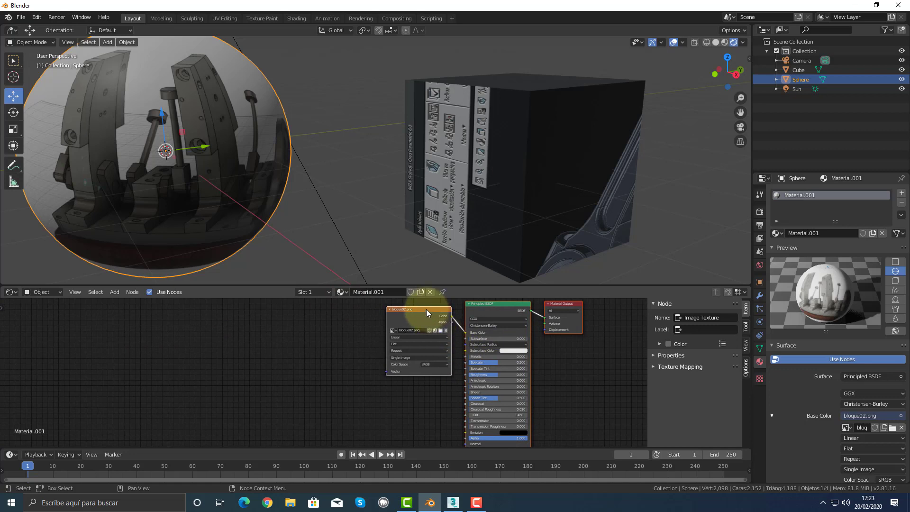
pyautogui.moveTo(424, 309); pyautogui.dragTo(387, 312, button='middle')
pyautogui.moveTo(348, 314); pyautogui.dragTo(252, 308)
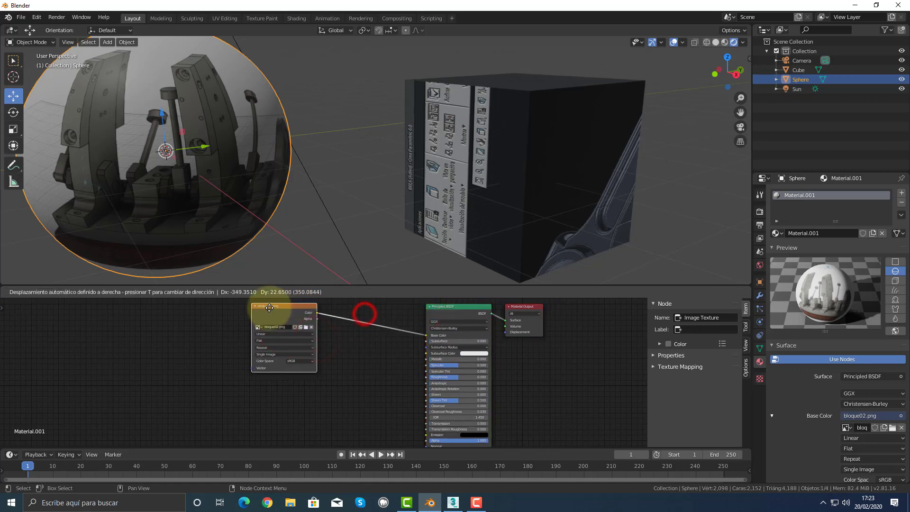
# Add a Bump node between the bloque02.png texture node and the Principled BSDF node
pyautogui.hotkey('shift', 'a')
pyautogui.moveTo(379, 390)
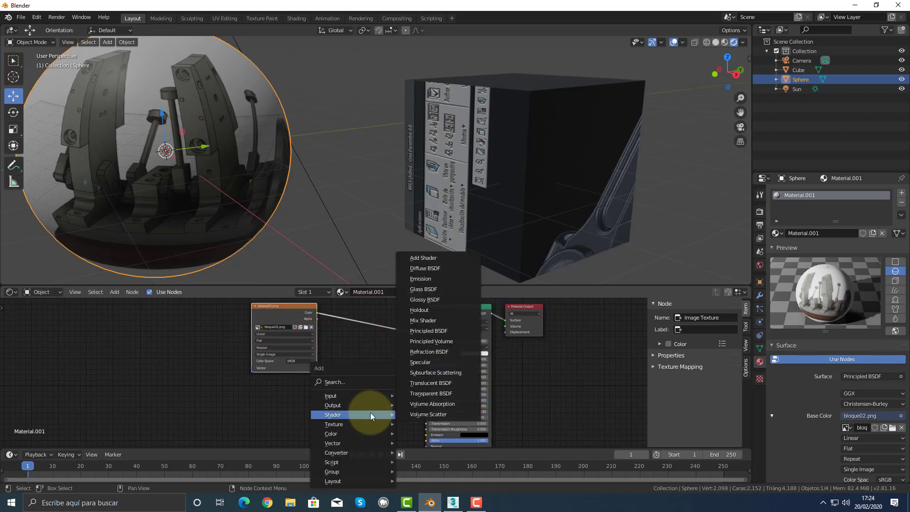
pyautogui.moveTo(362, 441)
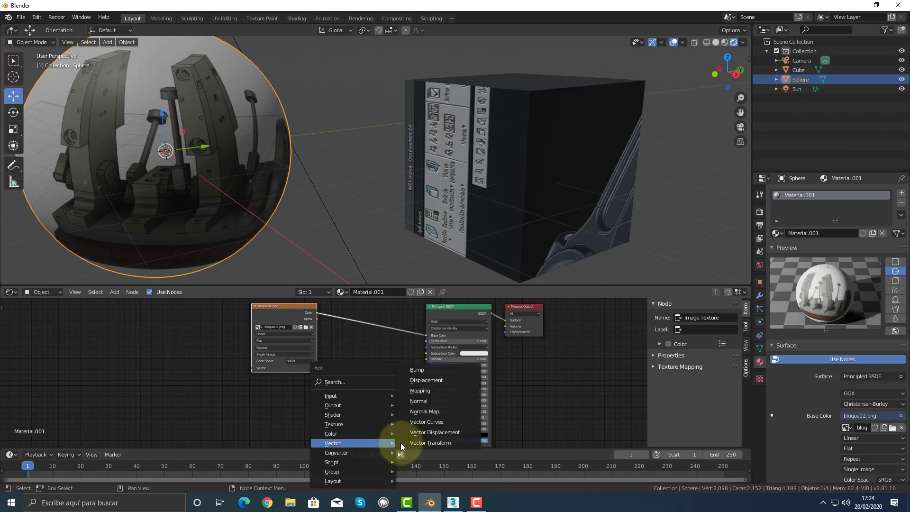
pyautogui.click(434, 371)
pyautogui.click(344, 345)
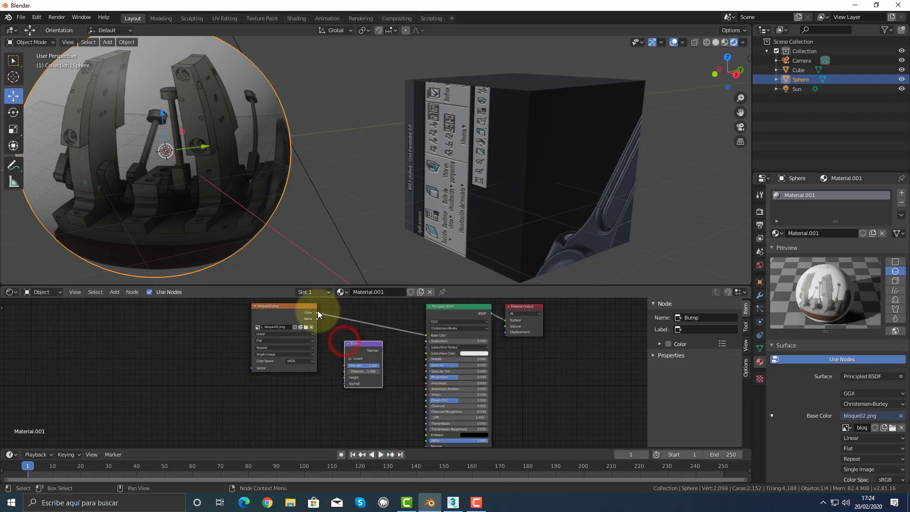
# Connect the image texture's Color output to the Bump node's Height and the Bump's Normal output to the Principled BSDF's Normal
pyautogui.moveTo(317, 312); pyautogui.dragTo(332, 342)
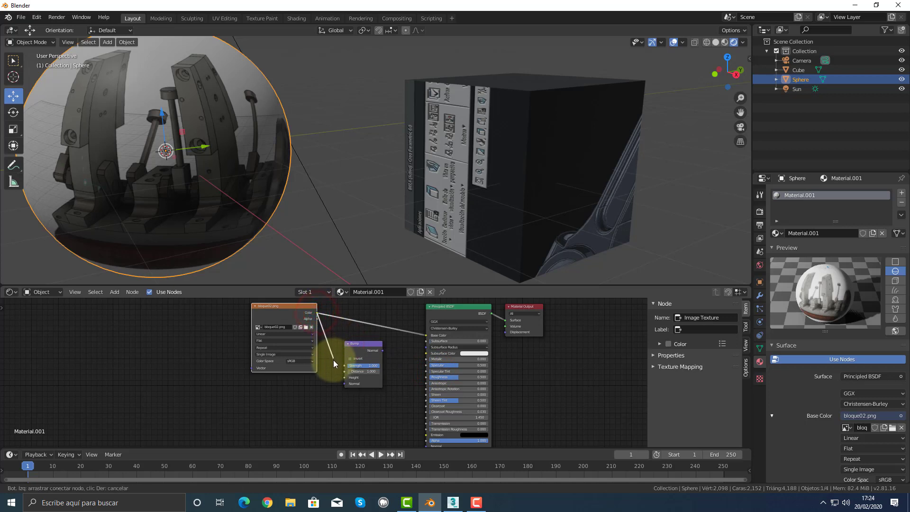
pyautogui.moveTo(334, 376); pyautogui.dragTo(340, 377)
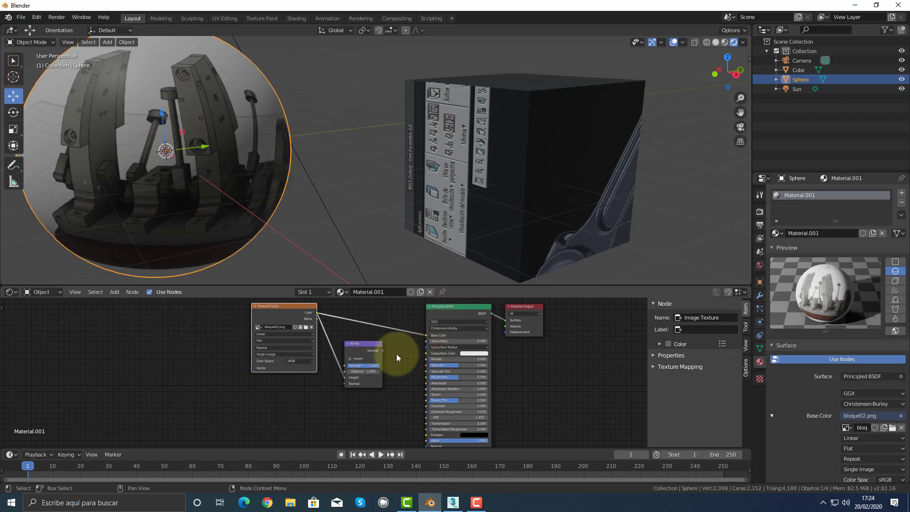
pyautogui.moveTo(425, 396); pyautogui.dragTo(443, 352, button='middle')
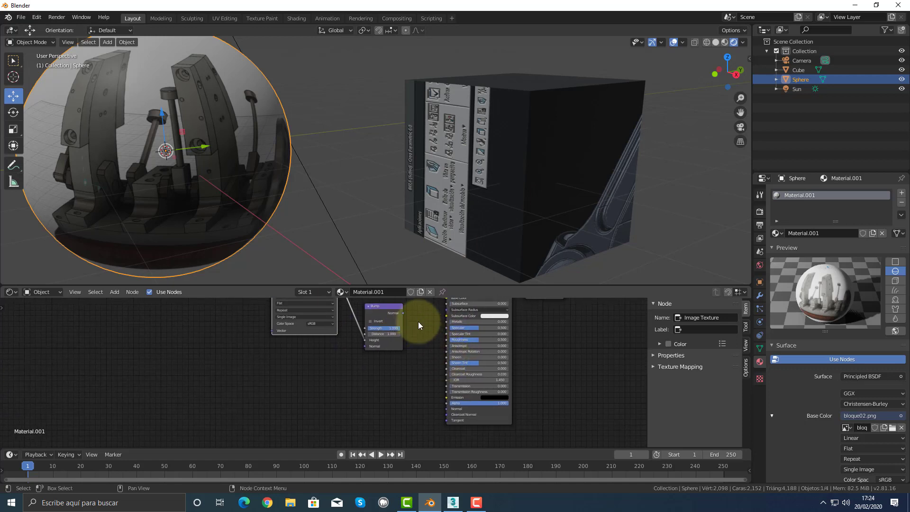
pyautogui.moveTo(403, 312); pyautogui.dragTo(443, 408)
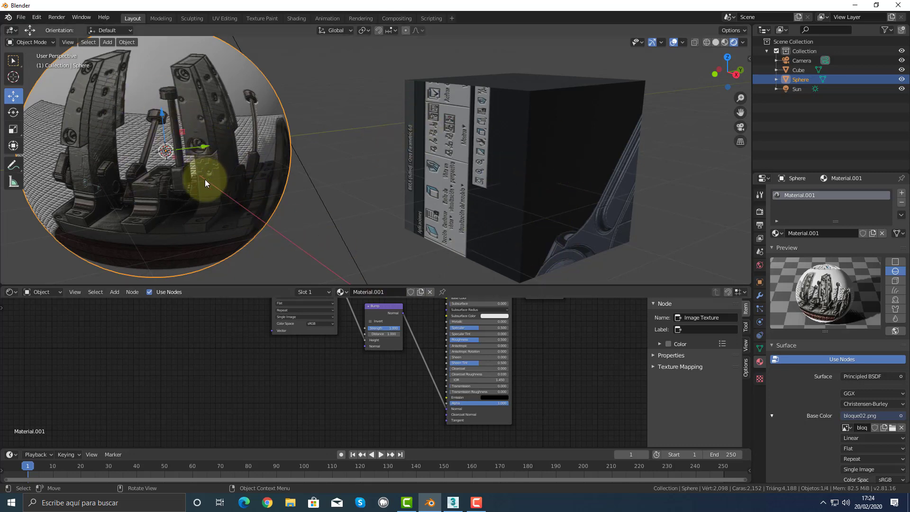
# Set the Distance of the sphere's Bump node to 0.4
pyautogui.scroll(3, 396, 363)
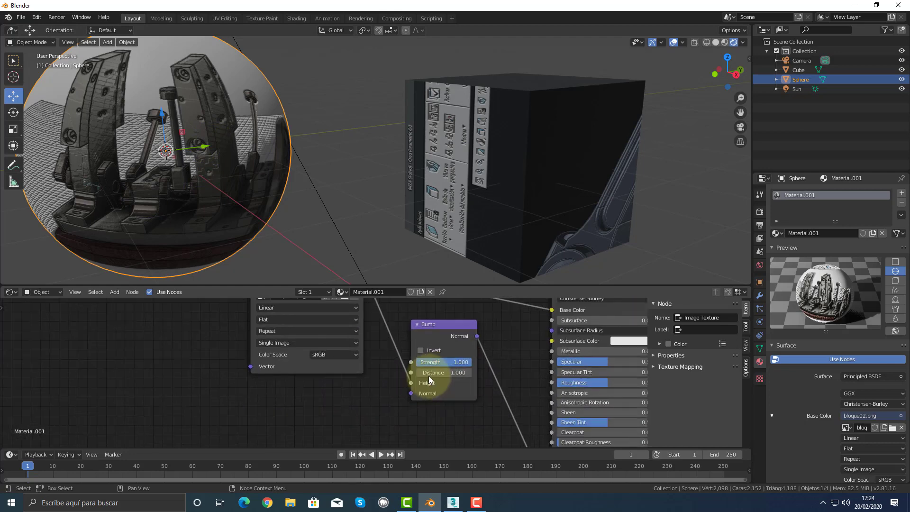
pyautogui.scroll(1, 429, 379)
pyautogui.moveTo(460, 372)
pyautogui.mouseDown()
pyautogui.moveTo(545, 380)
pyautogui.moveTo(451, 372)
pyautogui.moveTo(451, 407)
pyautogui.mouseUp()
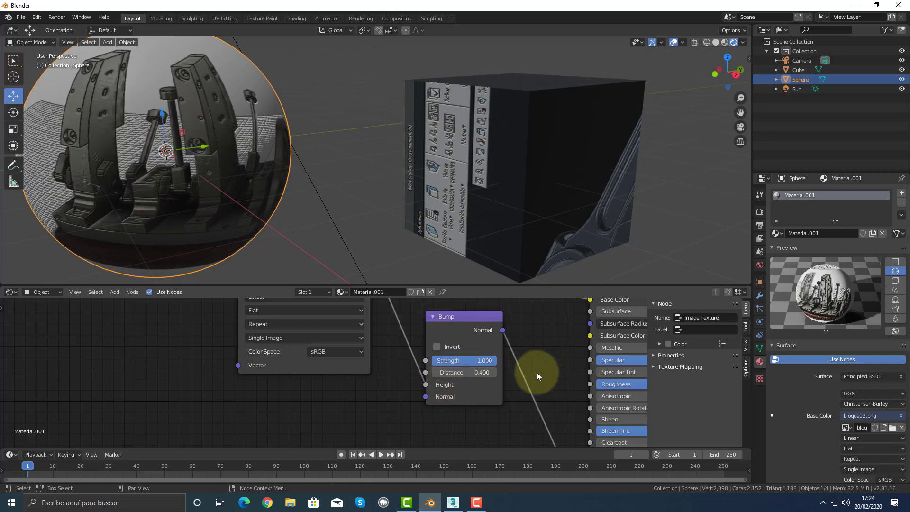
pyautogui.moveTo(536, 372); pyautogui.dragTo(473, 388, button='middle')
pyautogui.scroll(-2, 473, 388)
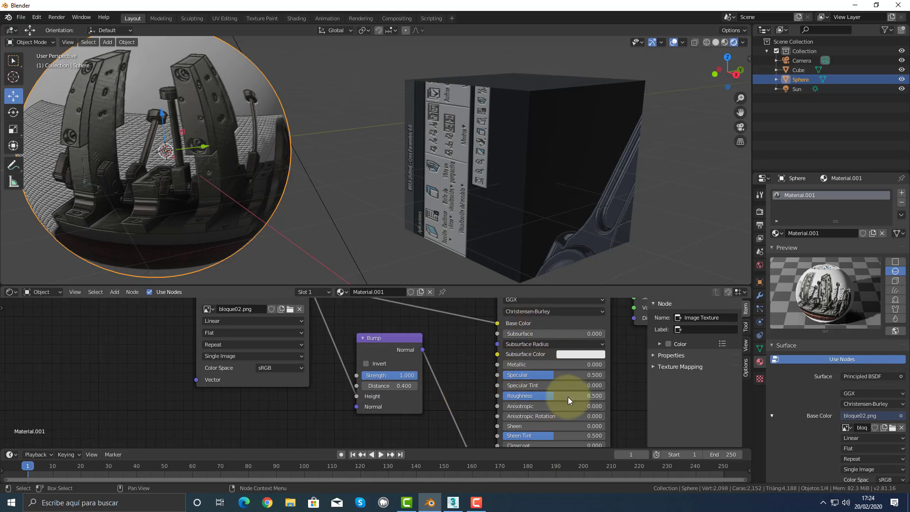
pyautogui.scroll(-1, 569, 397)
pyautogui.moveTo(573, 411); pyautogui.dragTo(577, 449, button='middle')
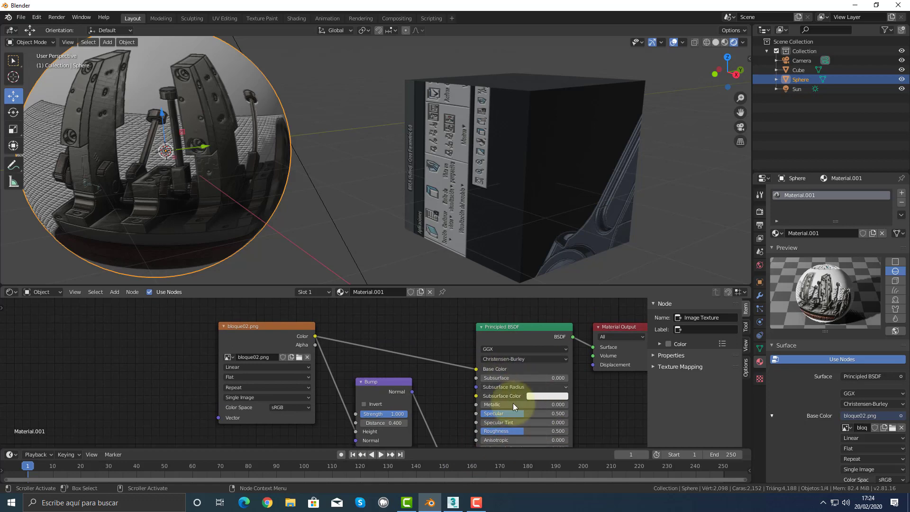
# Switch to 3ds Max and open the parameters of the bitmap node that feeds the material's Diffuse Color
pyautogui.click(454, 502)
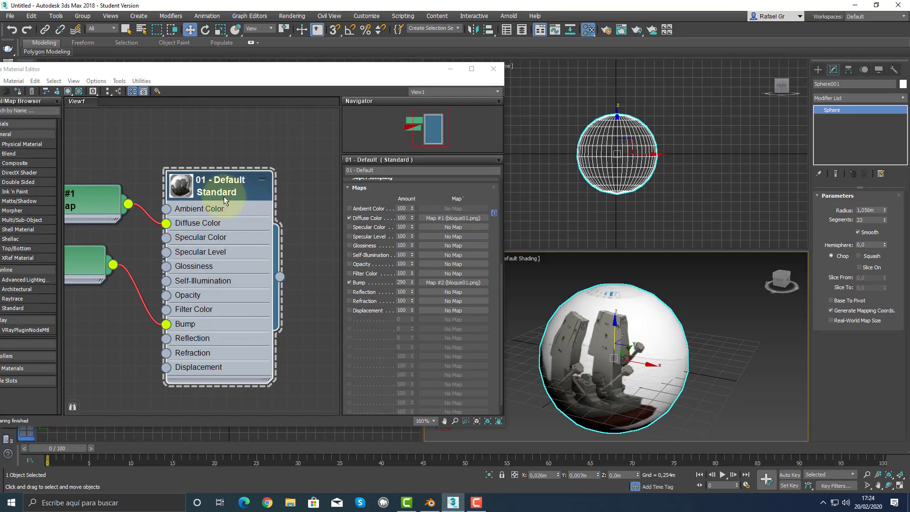
pyautogui.moveTo(225, 201); pyautogui.dragTo(244, 185, button='middle')
pyautogui.scroll(-1, 260, 195)
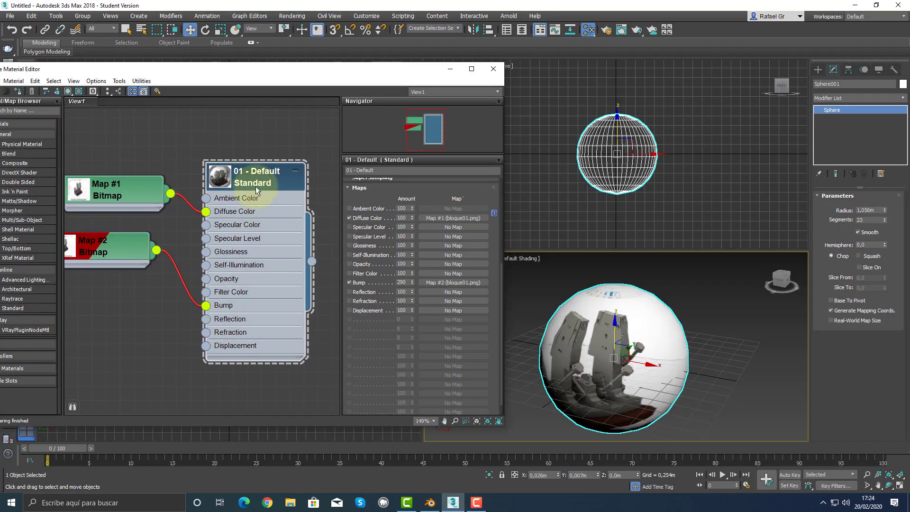
pyautogui.doubleClick(146, 197)
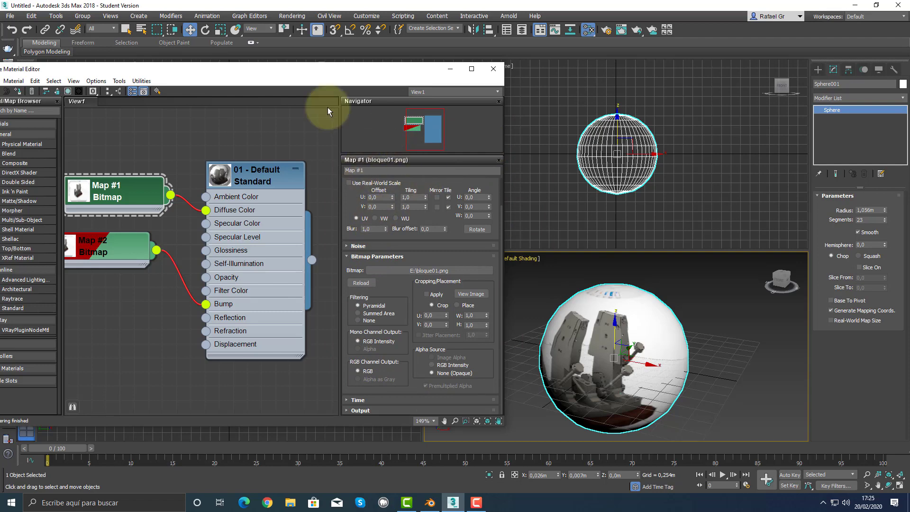
# Move the Slate Material Editor fully into view, change to the Compact Material Editor and return to Slate mode
pyautogui.moveTo(299, 70); pyautogui.dragTo(370, 74)
pyautogui.click(60, 86)
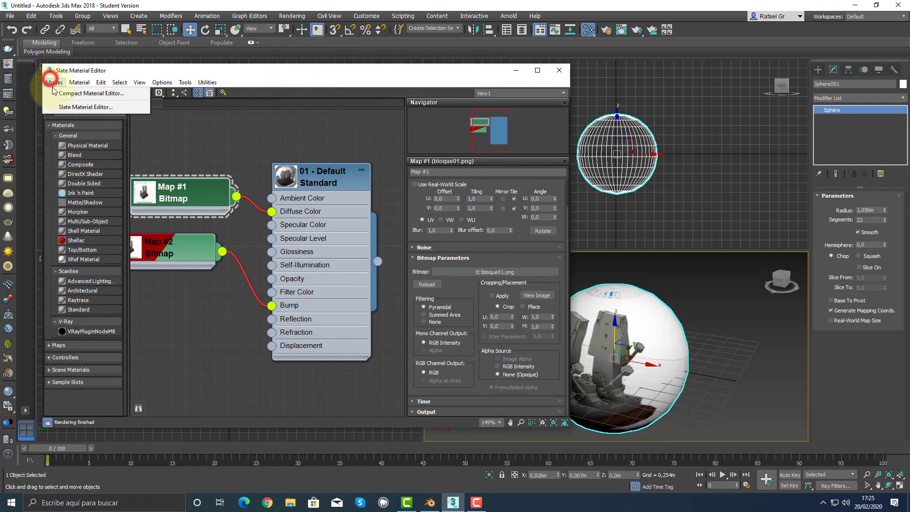
pyautogui.click(54, 94)
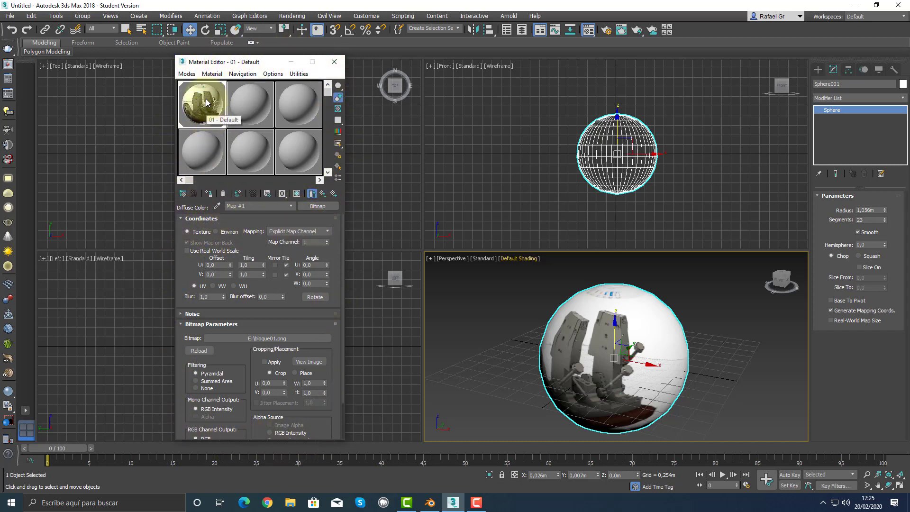
pyautogui.click(184, 74)
pyautogui.click(195, 97)
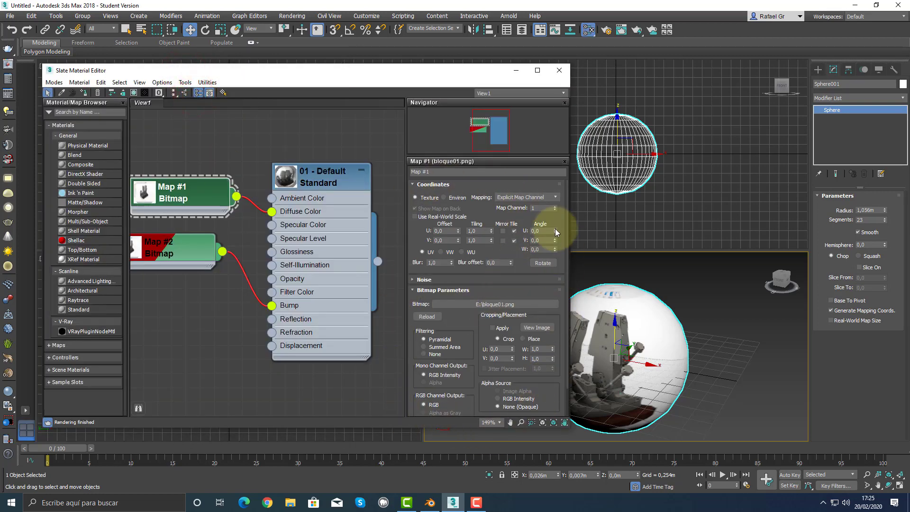
# Open the 01 - Default Standard material's parameters and collapse its Maps rollout
pyautogui.doubleClick(326, 174)
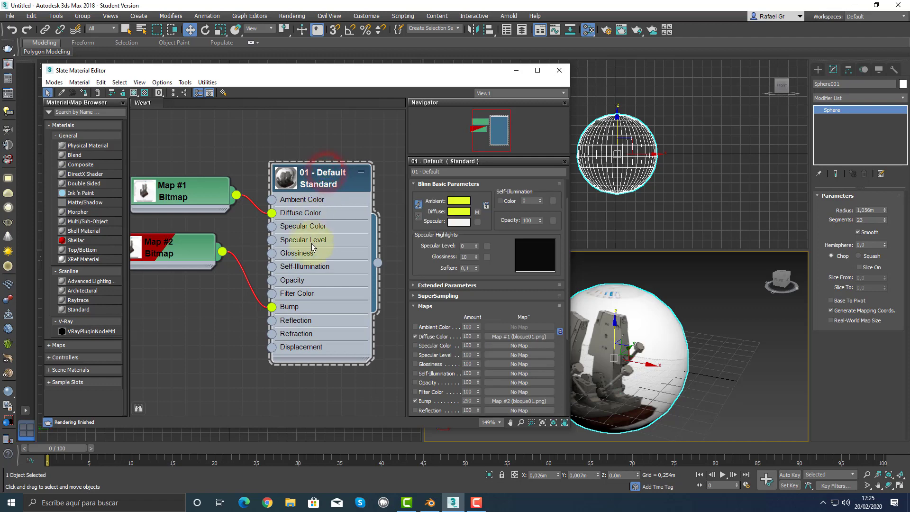
pyautogui.scroll(-3, 309, 261)
pyautogui.scroll(4, 308, 260)
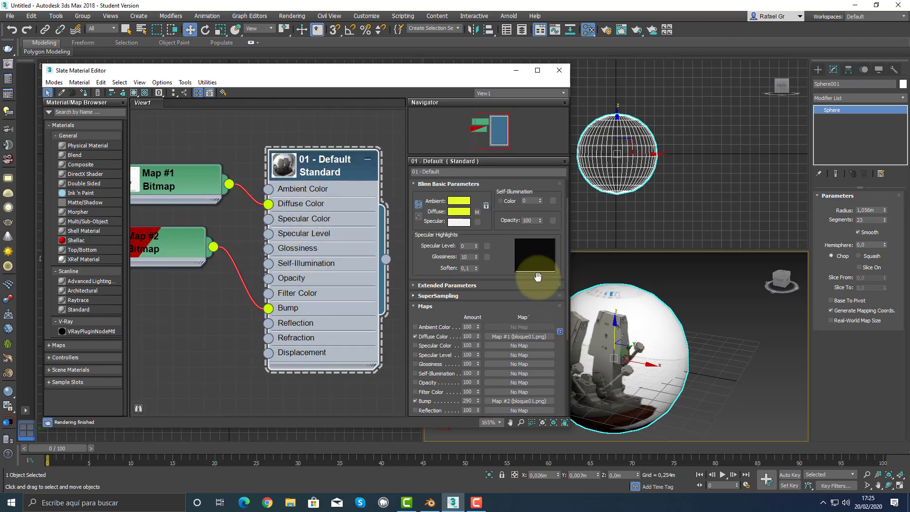
pyautogui.click(527, 306)
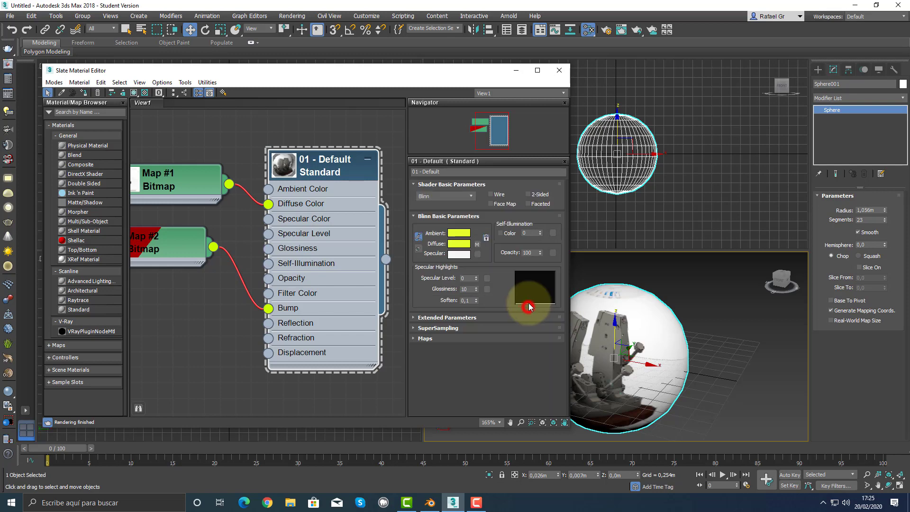
# Switch to Blender and slightly reposition the Principled BSDF and Bump nodes in the sphere's material node tree
pyautogui.click(435, 504)
pyautogui.scroll(-3, 430, 360)
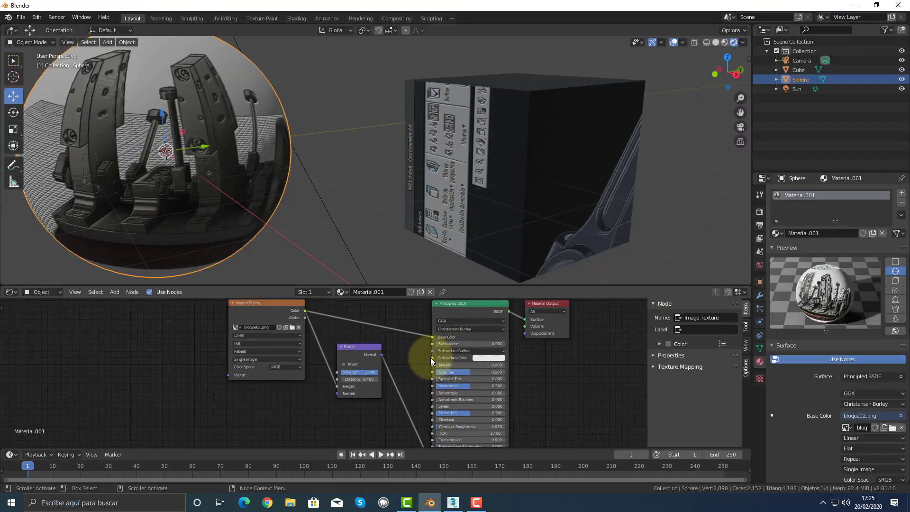
pyautogui.scroll(4, 517, 365)
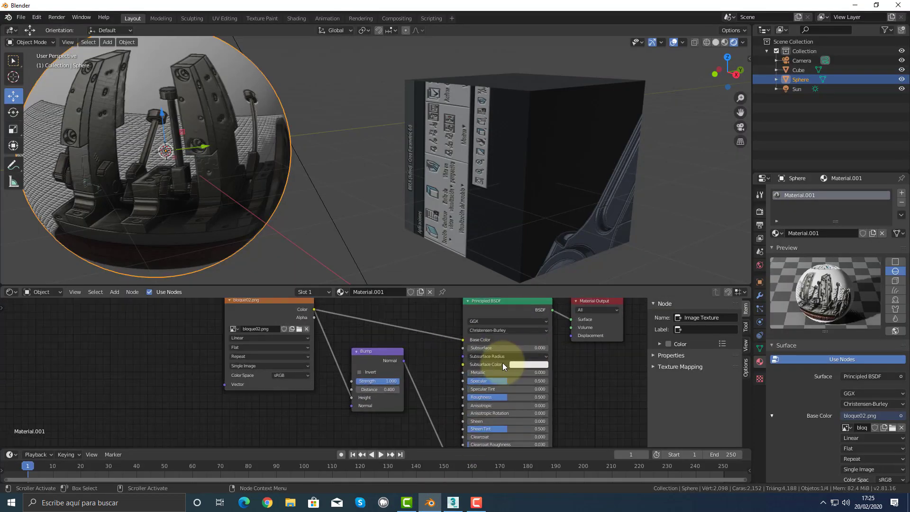
pyautogui.moveTo(437, 377); pyautogui.dragTo(353, 425, button='middle')
pyautogui.moveTo(451, 338); pyautogui.dragTo(438, 331)
pyautogui.moveTo(331, 408); pyautogui.dragTo(413, 337, button='middle')
pyautogui.moveTo(390, 326); pyautogui.dragTo(401, 337)
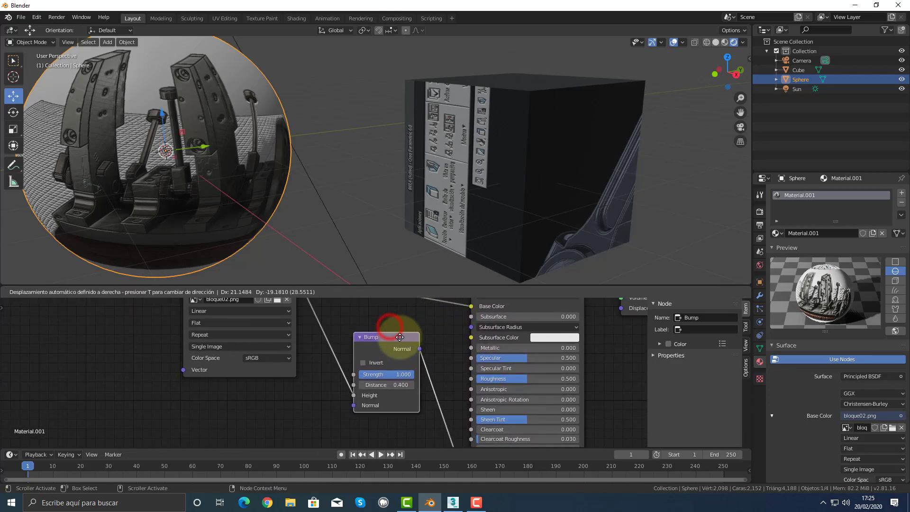
pyautogui.scroll(-4, 411, 406)
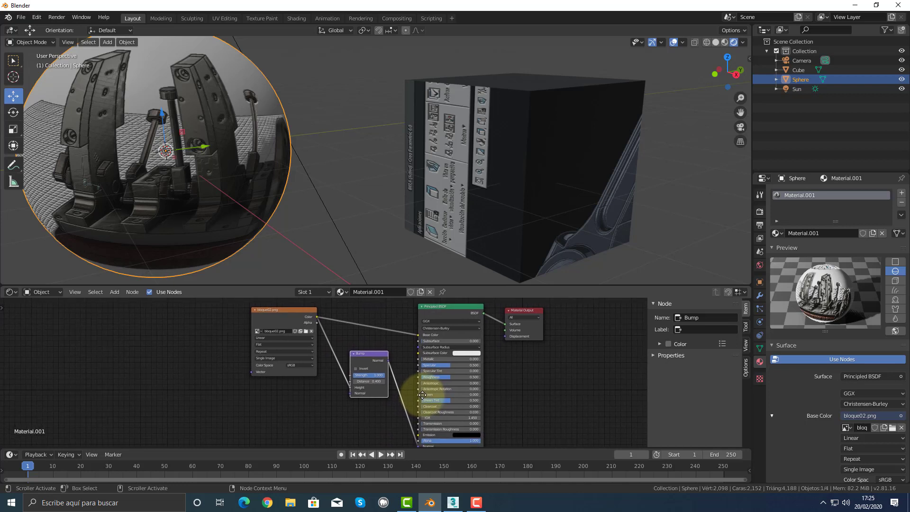
pyautogui.click(530, 395)
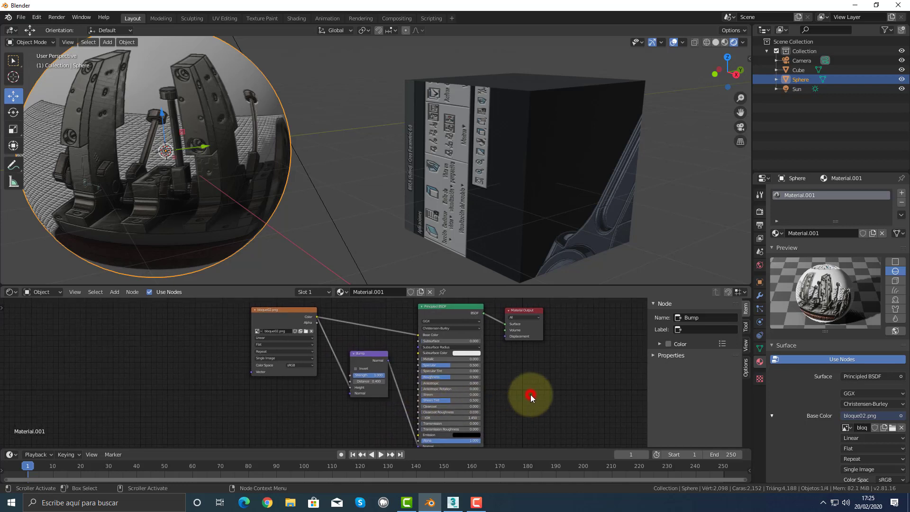
# Start the scene's animation playback
pyautogui.hotkey('shift', 'space')
pyautogui.click(570, 376)
pyautogui.press('space')
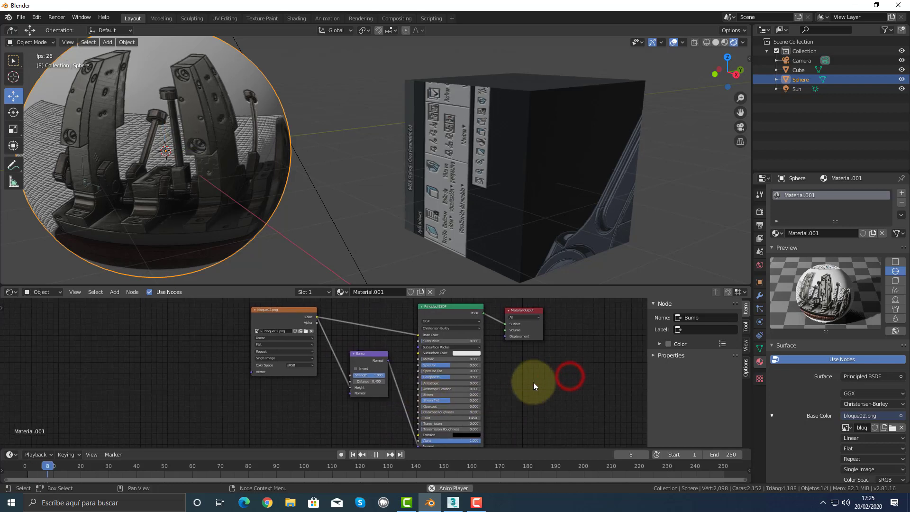
# Stop the animation playback and return the timeline to frame 0
pyautogui.press('space')
pyautogui.moveTo(73, 465); pyautogui.dragTo(28, 465)
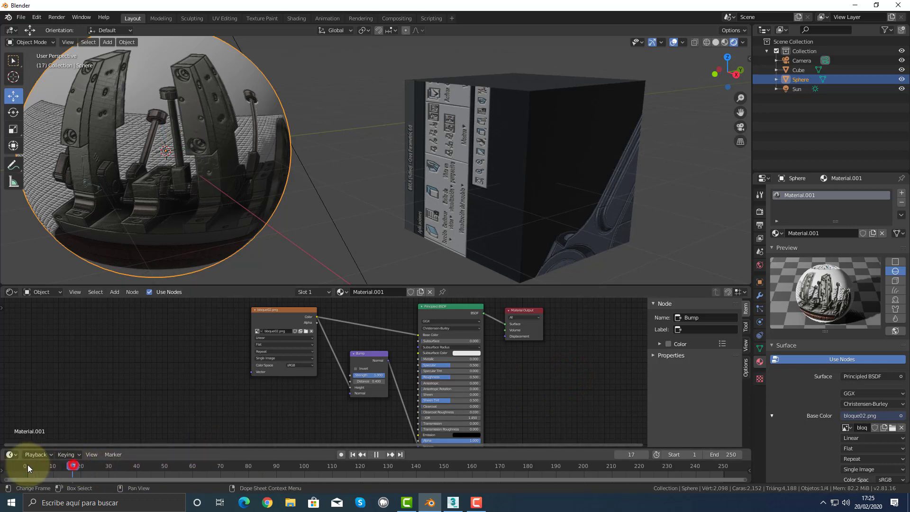
pyautogui.press('space')
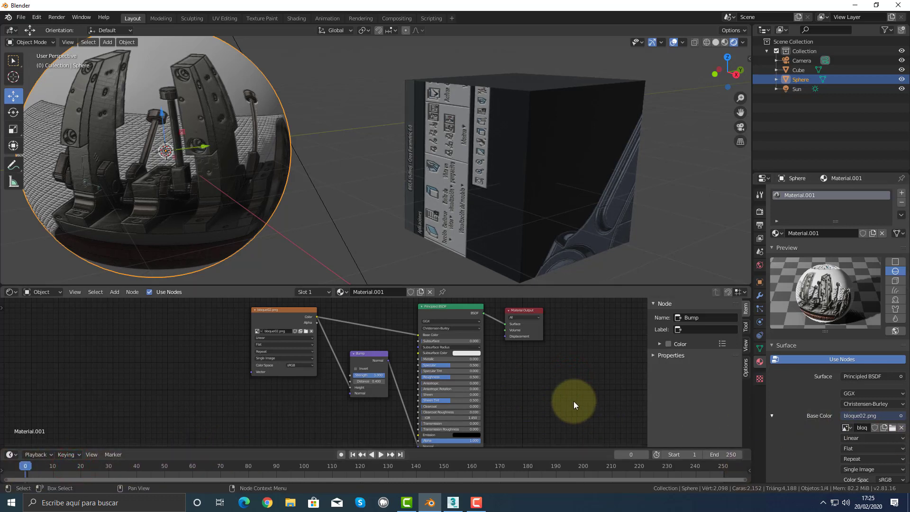
pyautogui.click(47, 474)
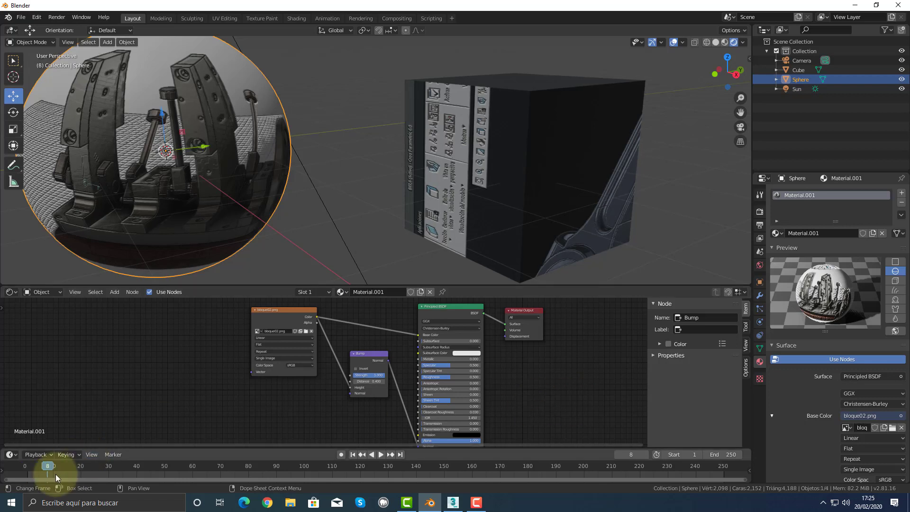
pyautogui.moveTo(48, 466); pyautogui.dragTo(25, 466)
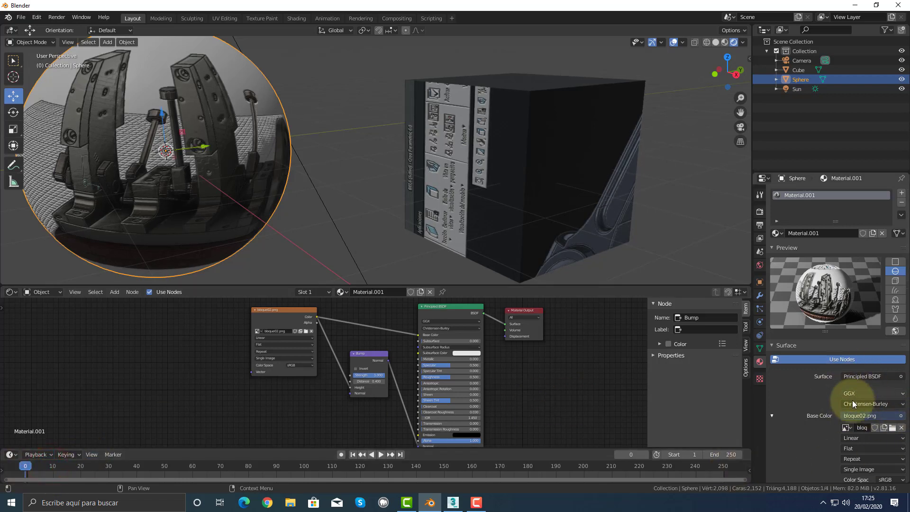
# Maximize the Shader Editor, examine the complete node tree of the sphere's material and restore the layout
pyautogui.hotkey('shift', 'space')
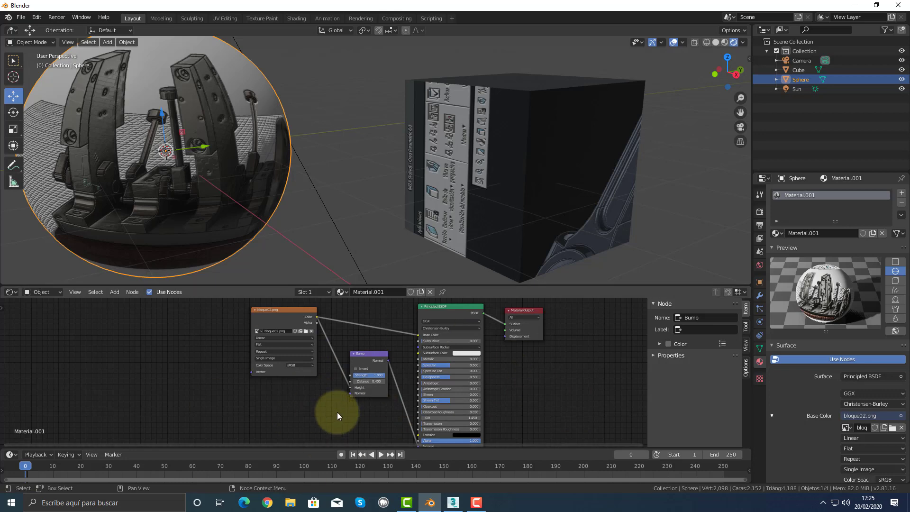
pyautogui.scroll(5, 436, 414)
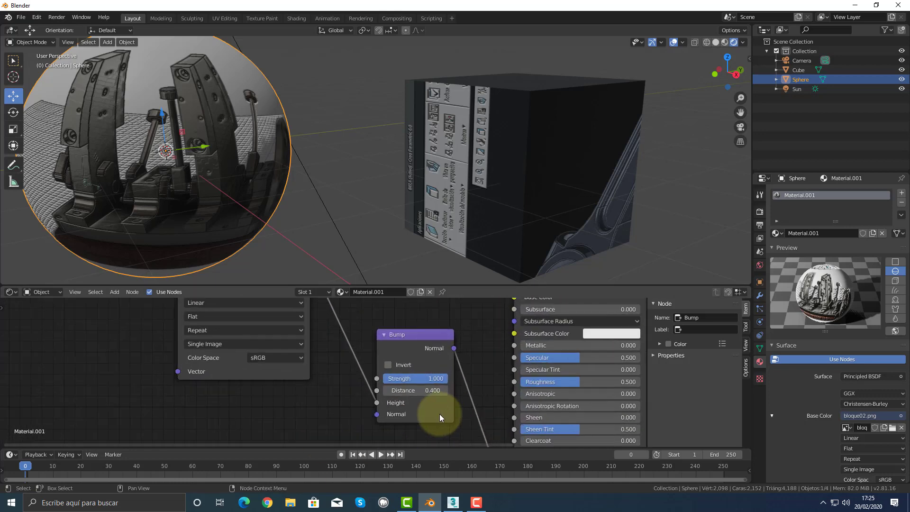
pyautogui.moveTo(391, 332); pyautogui.dragTo(426, 403, button='middle')
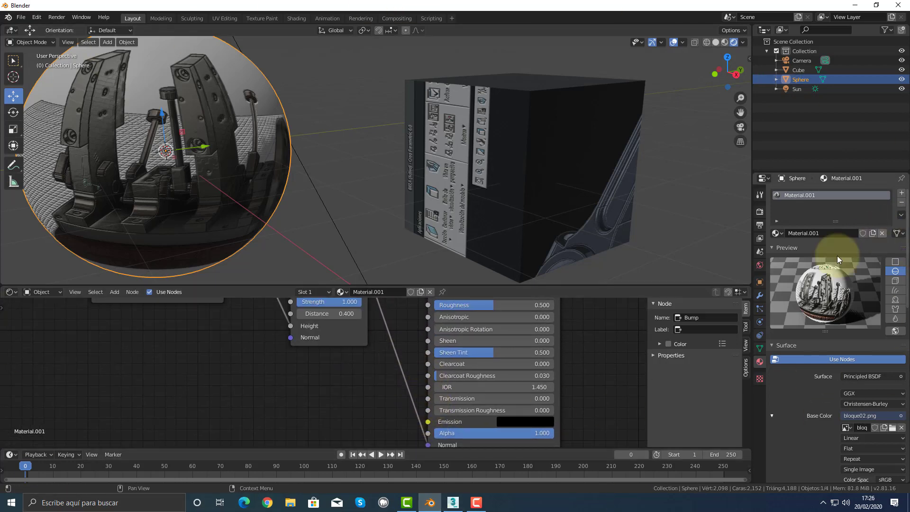
pyautogui.scroll(-6, 402, 362)
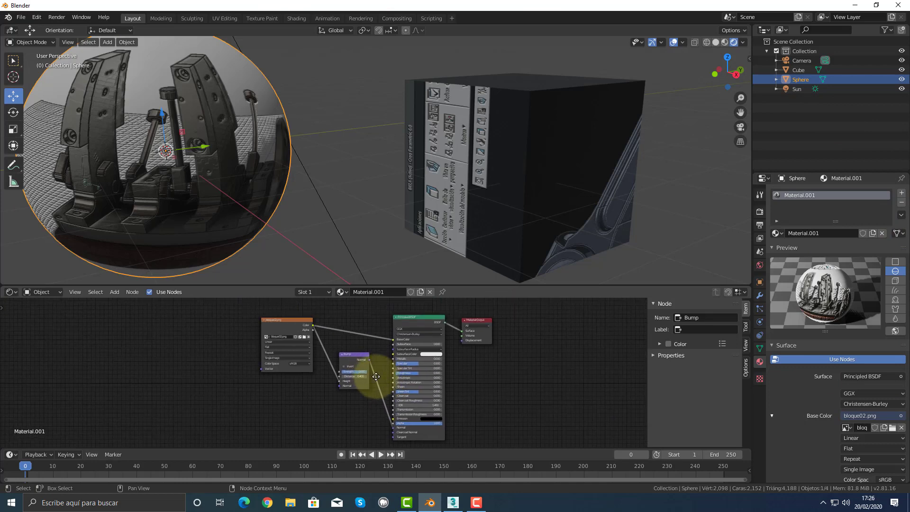
pyautogui.hotkey('shift', 'space')
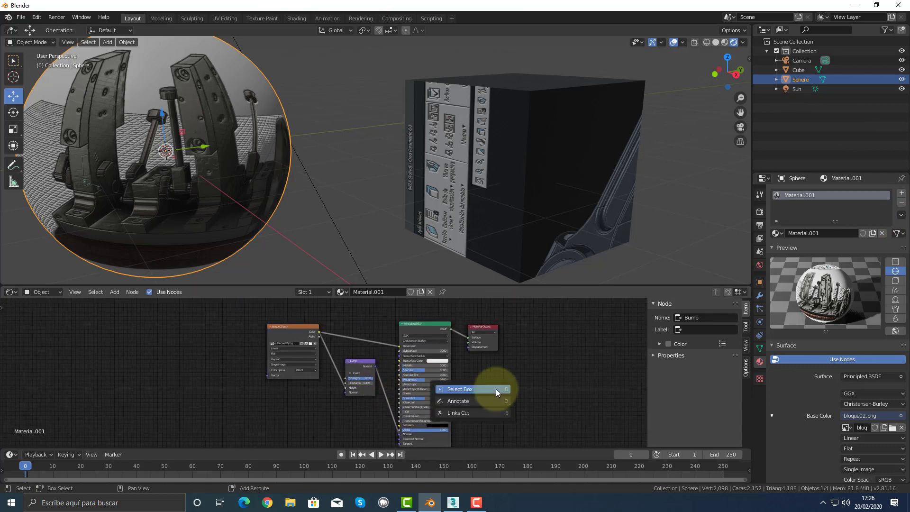
pyautogui.hotkey('ctrl', 'space')
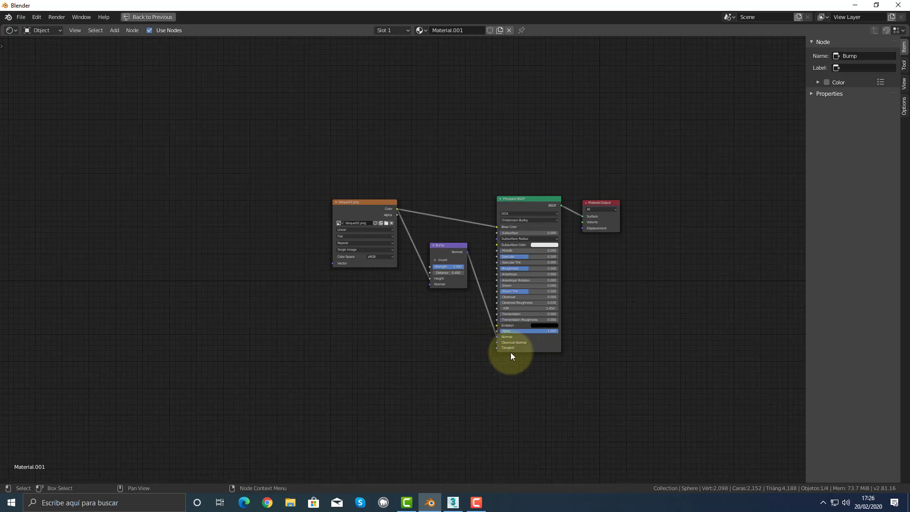
pyautogui.scroll(2, 548, 302)
pyautogui.scroll(2, 548, 298)
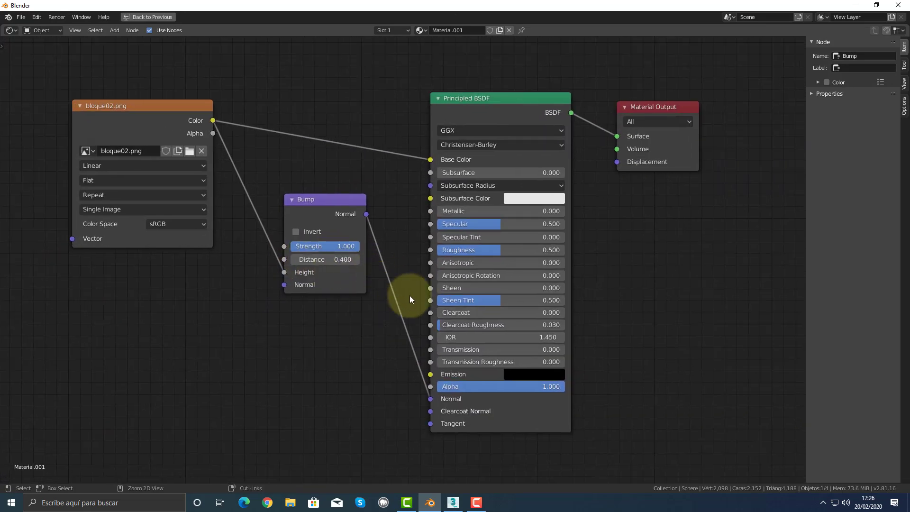
pyautogui.hotkey('ctrl', 'space')
# Maximize and restore the 3D viewport, the Properties editor and the Outliner one after another
pyautogui.click(363, 186)
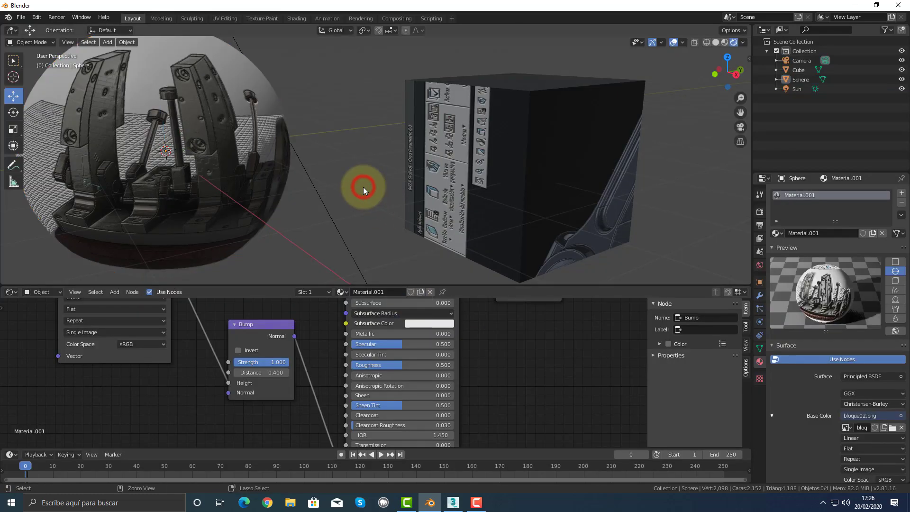
pyautogui.hotkey('ctrl', 'space')
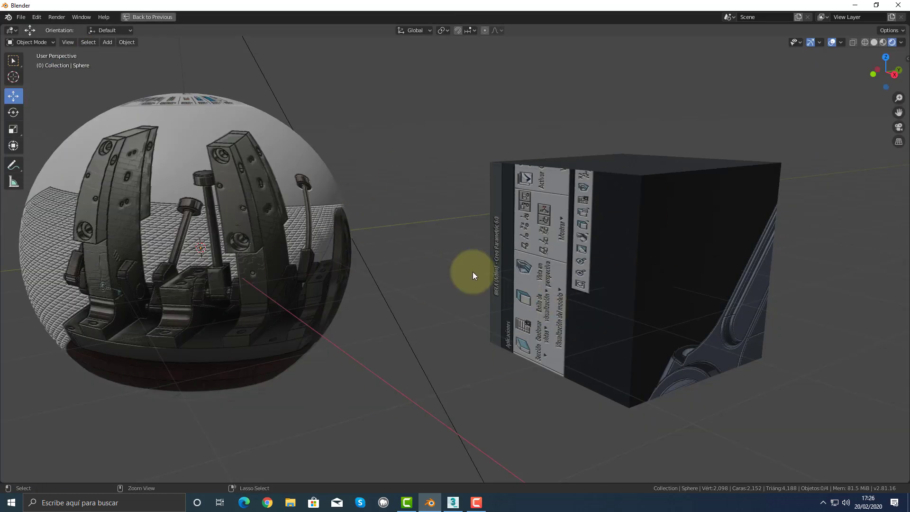
pyautogui.hotkey('ctrl', 'space')
pyautogui.hotkey('ctrl', 'space')
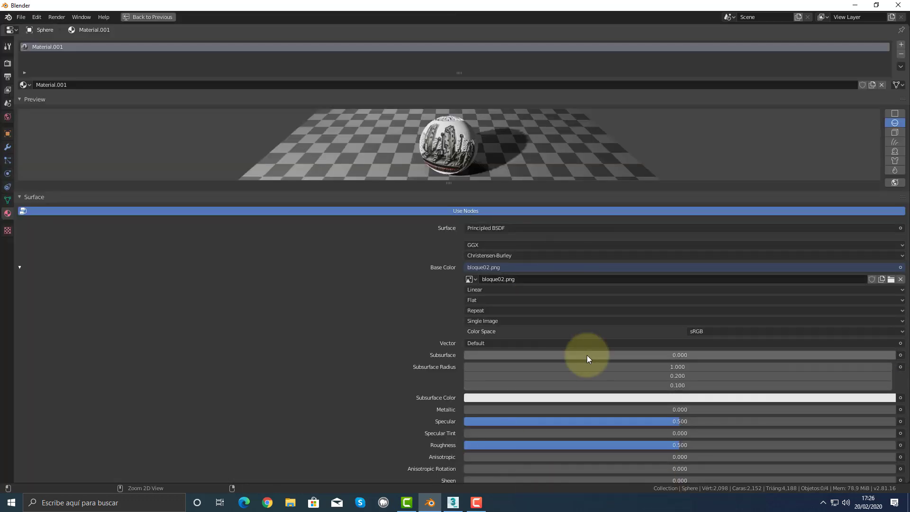
pyautogui.hotkey('ctrl', 'space')
pyautogui.hotkey('ctrl', 'space')
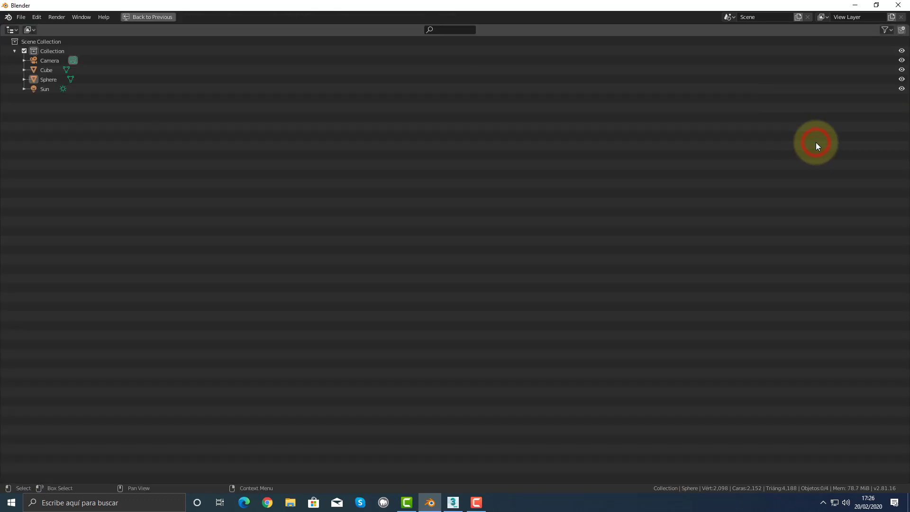
pyautogui.hotkey('ctrl', 'space')
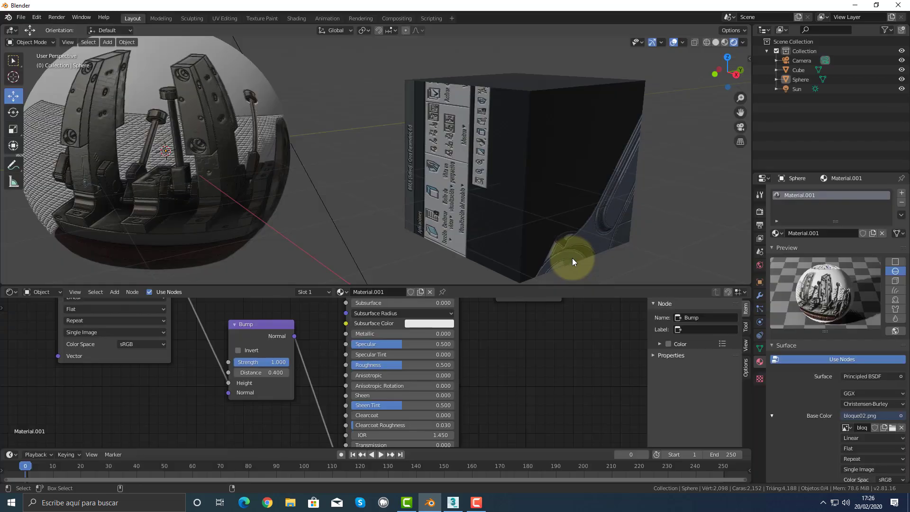
# Maximize the 3D viewport to examine the textured sphere and cube from another angle, and restore the layout
pyautogui.click(384, 220)
pyautogui.hotkey('ctrl', 'space')
pyautogui.moveTo(337, 291); pyautogui.dragTo(321, 306, button='middle')
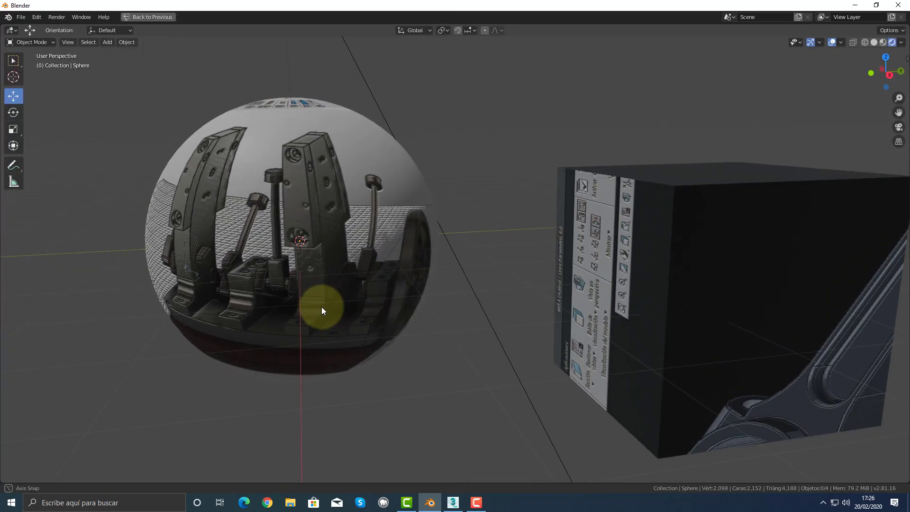
pyautogui.hotkey('ctrl', 'space')
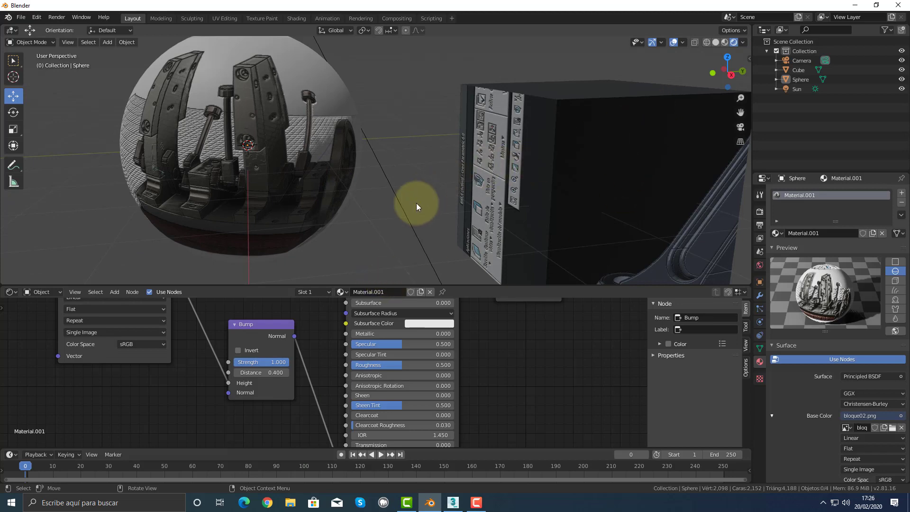
pyautogui.moveTo(416, 203)
pyautogui.mouseDown(button='middle')
pyautogui.moveTo(374, 199)
pyautogui.moveTo(428, 197)
pyautogui.moveTo(400, 200)
pyautogui.mouseUp(button='middle')
pyautogui.moveTo(323, 245); pyautogui.dragTo(481, 250, button='middle')
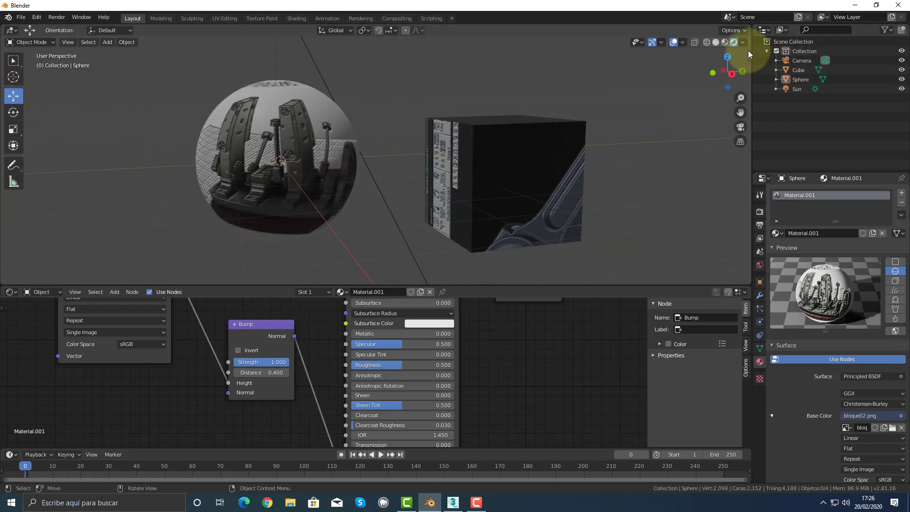
# Compare the objects in Material Preview and Rendered viewport shading, and examine the bump relief around the sphere
pyautogui.click(725, 43)
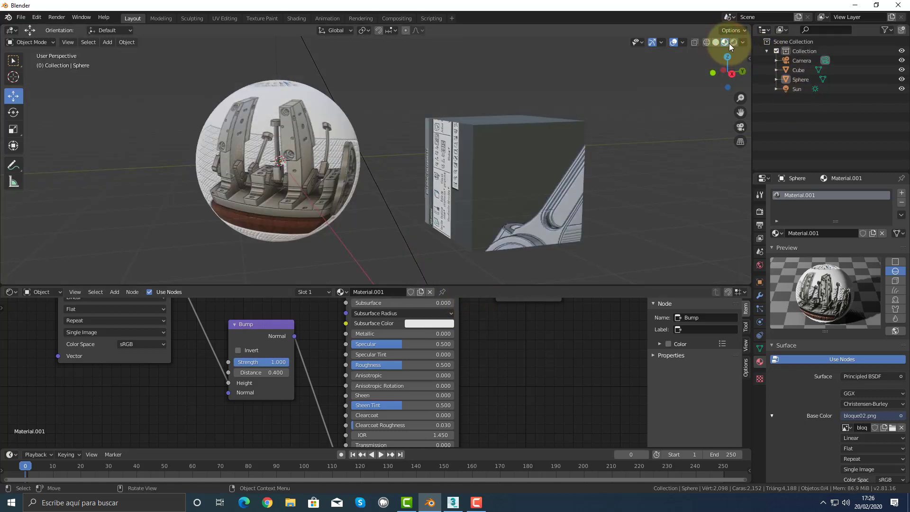
pyautogui.click(733, 42)
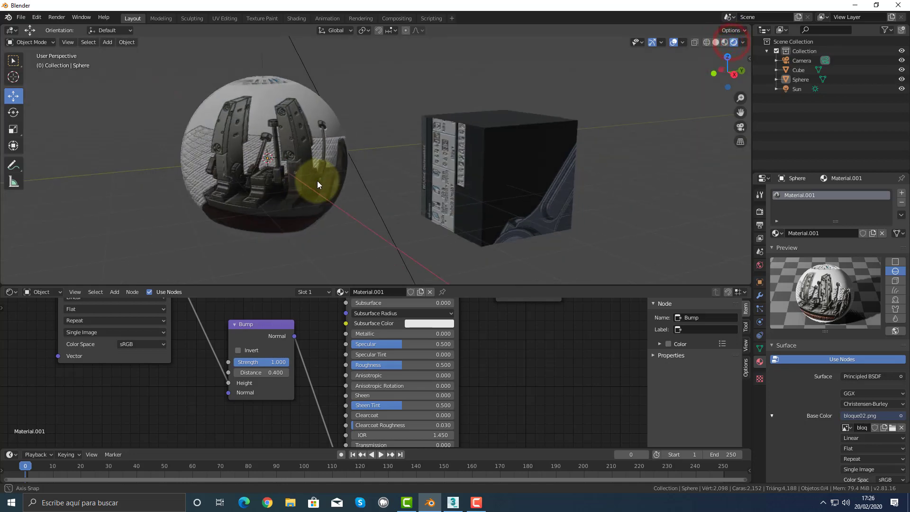
pyautogui.moveTo(318, 181); pyautogui.dragTo(297, 192, button='middle')
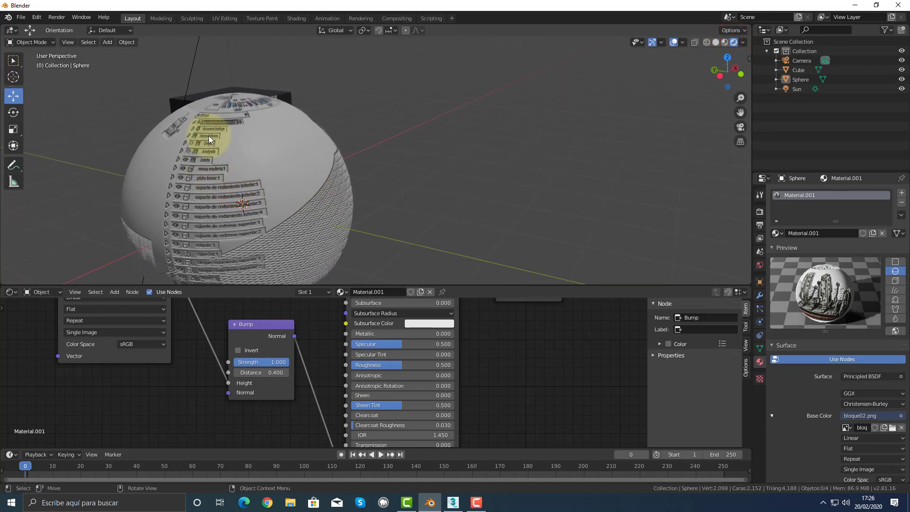
pyautogui.moveTo(356, 192)
pyautogui.mouseDown(button='middle')
pyautogui.moveTo(450, 177)
pyautogui.moveTo(252, 175)
pyautogui.moveTo(403, 183)
pyautogui.moveTo(372, 186)
pyautogui.mouseUp(button='middle')
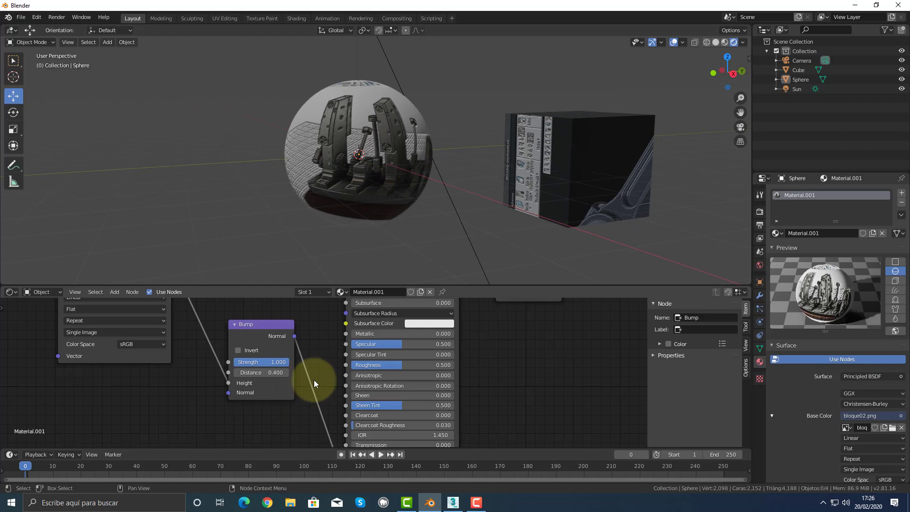
# Examine the link from the Bump node to the Normal input of the Principled BSDF
pyautogui.moveTo(328, 388); pyautogui.dragTo(336, 319, button='middle')
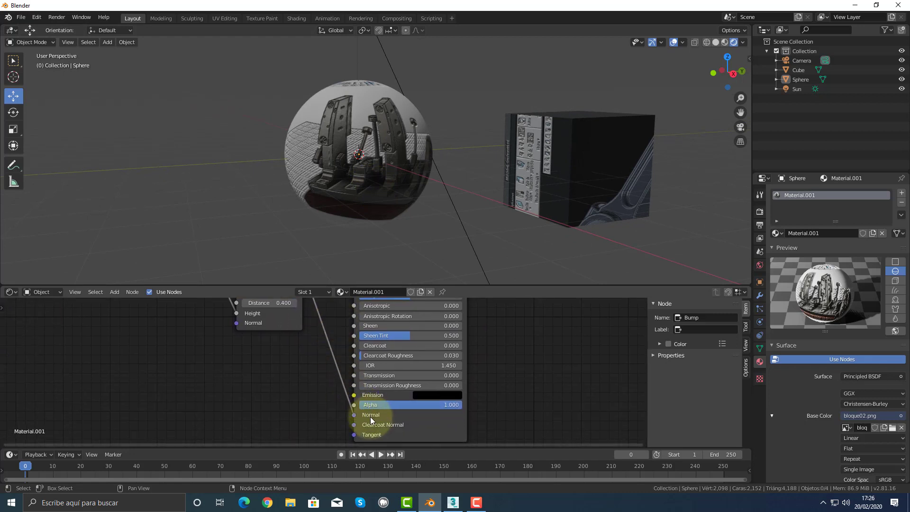
pyautogui.moveTo(300, 372); pyautogui.dragTo(323, 396, button='middle')
pyautogui.scroll(-2, 317, 383)
pyautogui.scroll(-1, 326, 401)
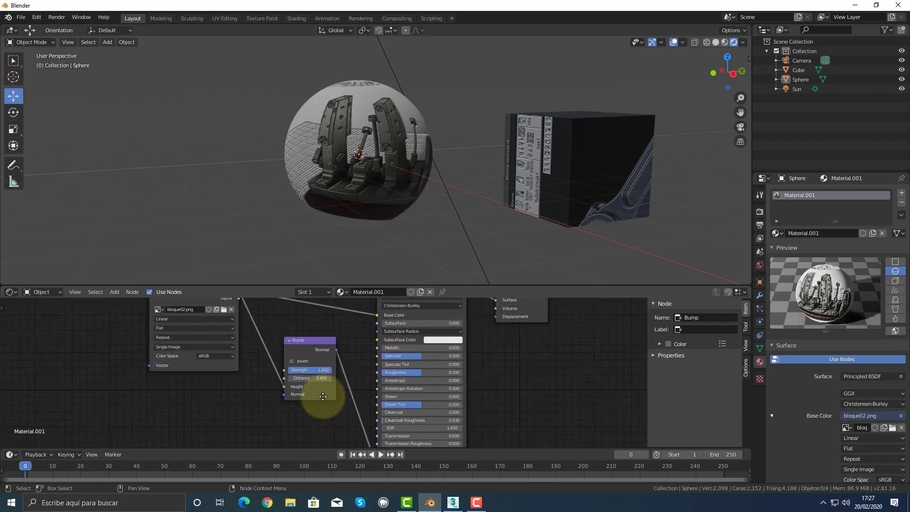